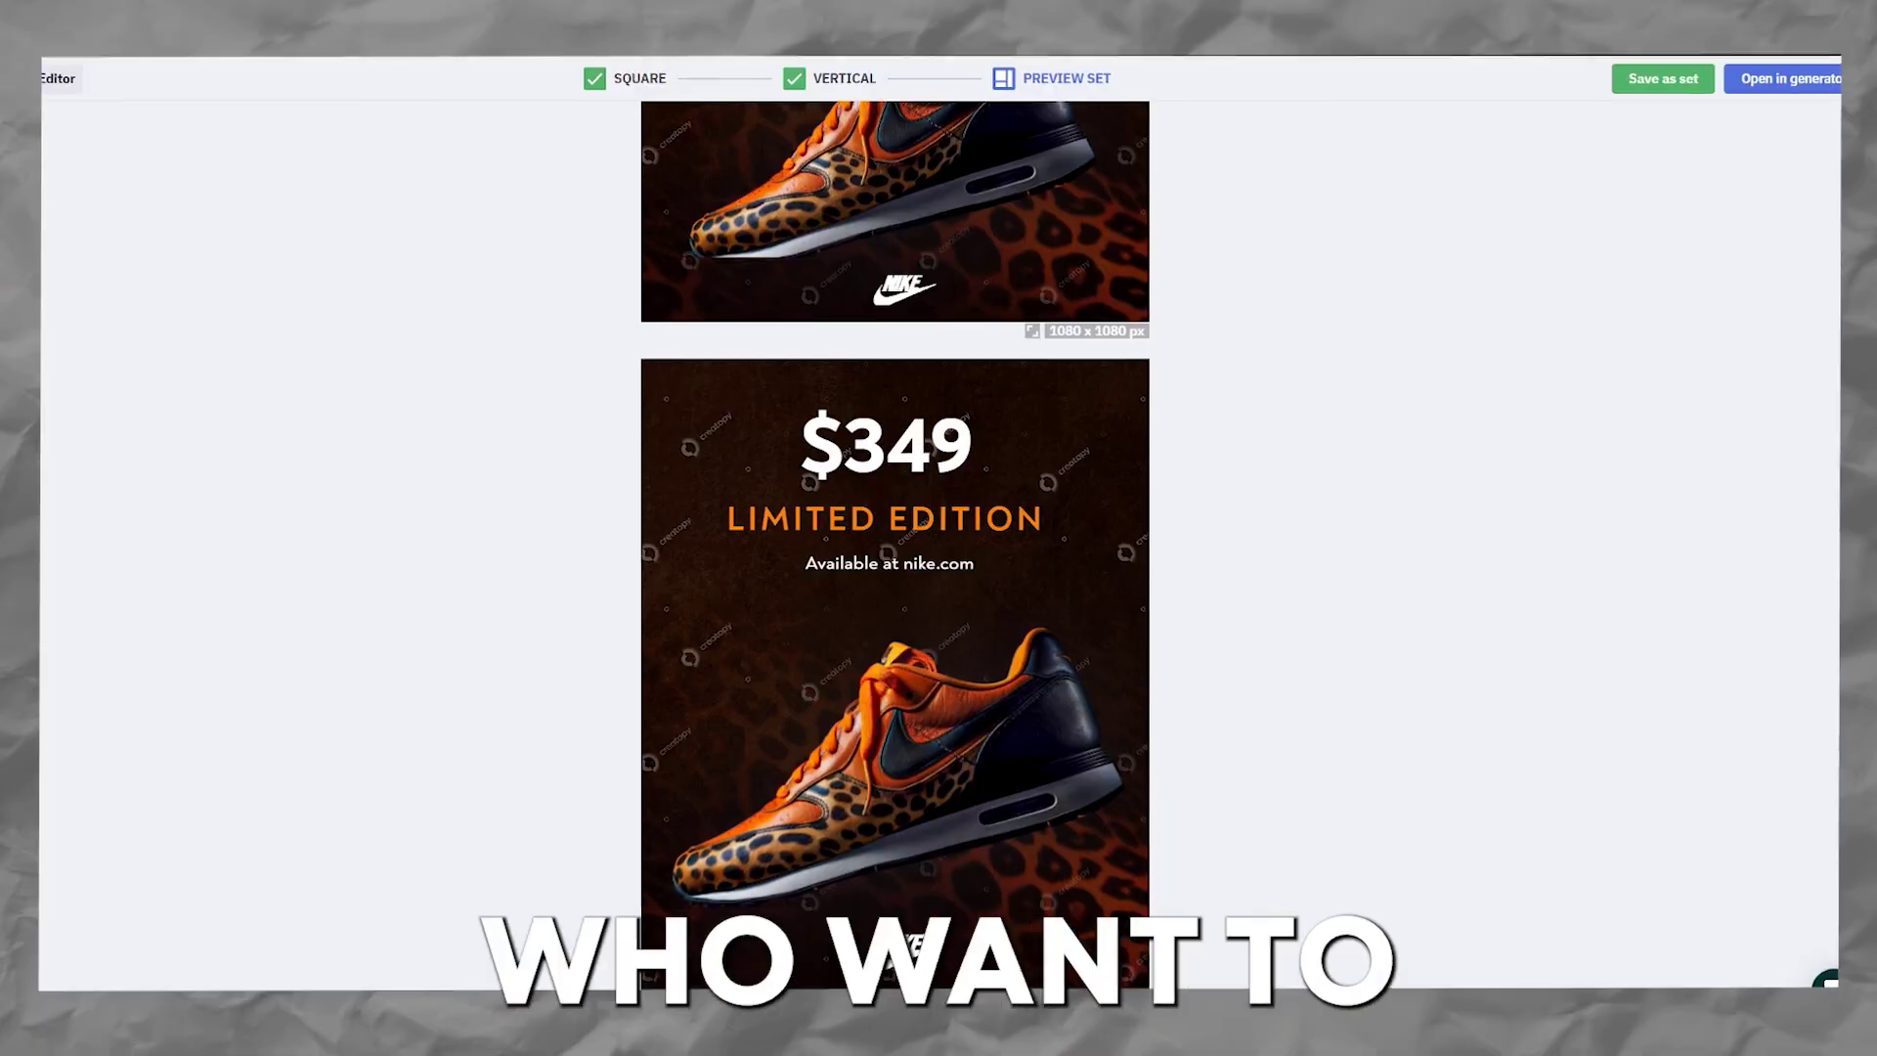
- Scroll up and down the Creatopy Ad Design Automation Platform homepage
scroll(1082, 466, down, 3)
scroll(1081, 467, up, 1)
scroll(1081, 466, up, 3)
scroll(1081, 467, down, 3)
scroll(1081, 466, up, 3)
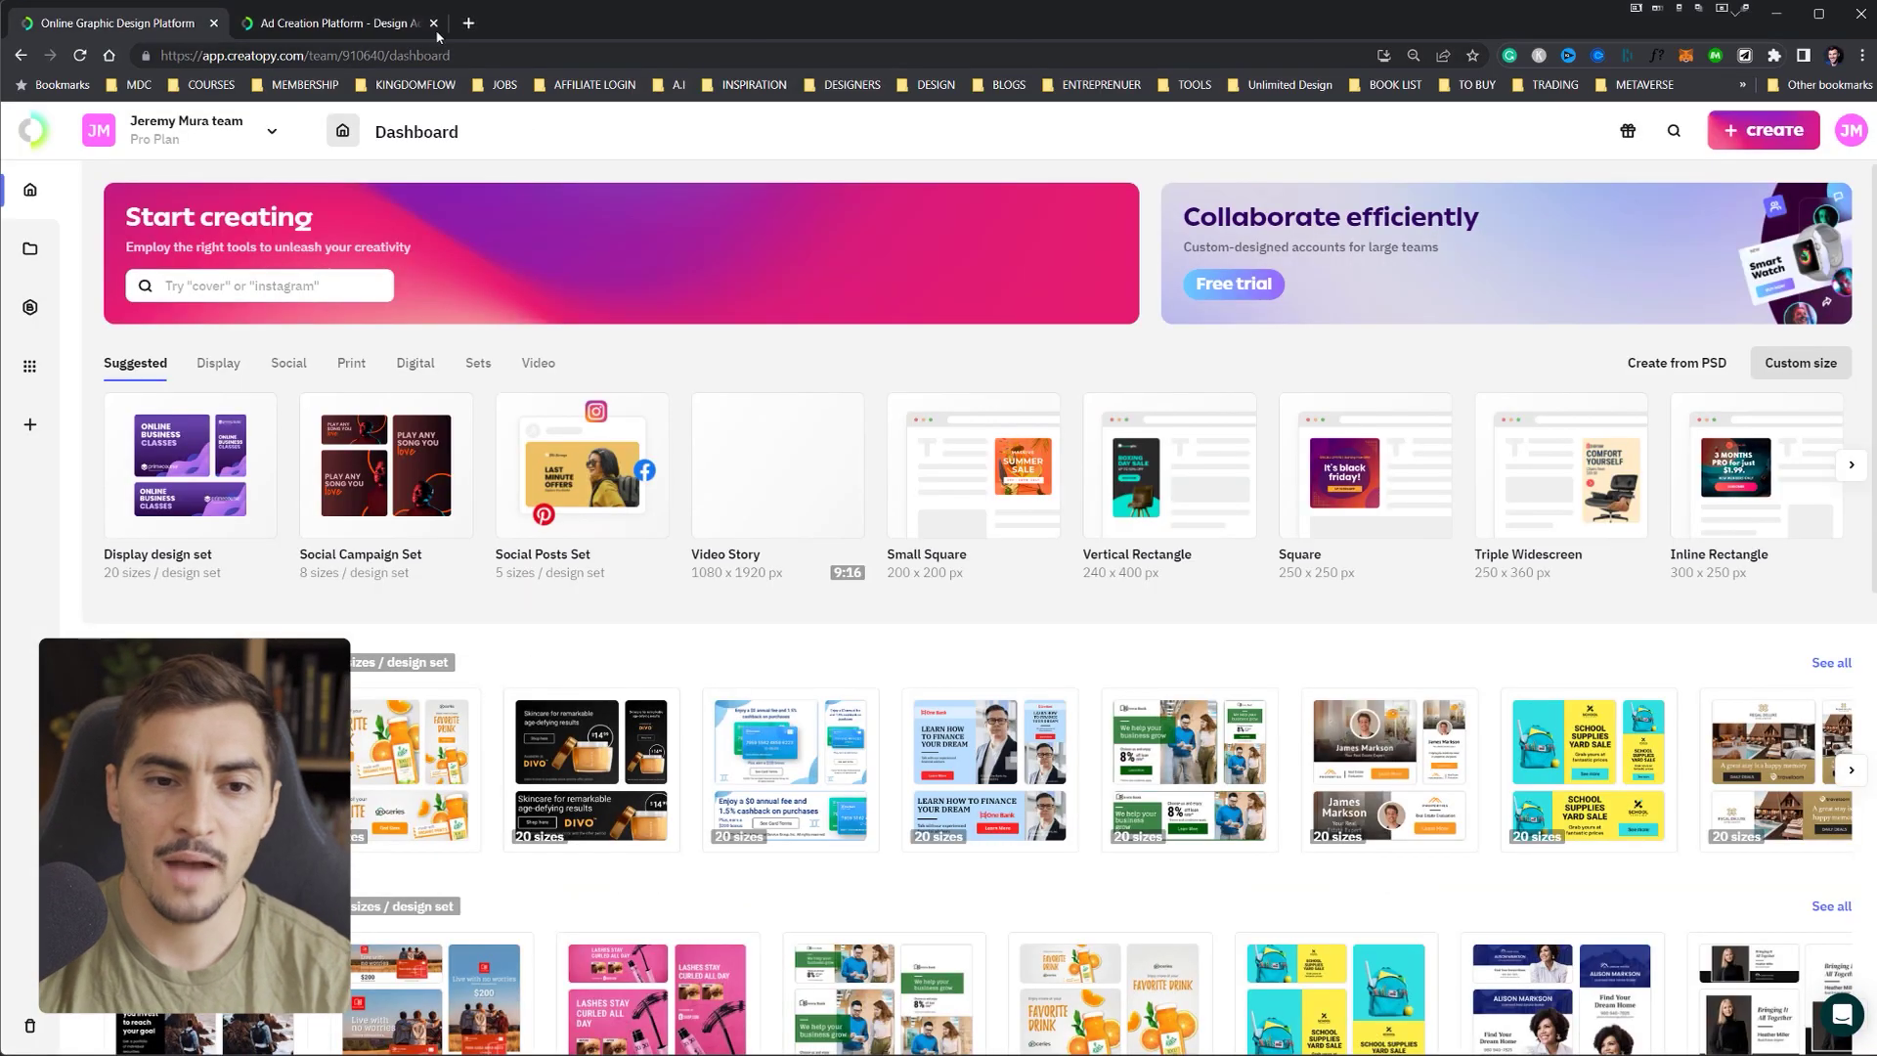
- Close the extra tab, look over brand kits and designs, and create project 'Nike Design'
click(434, 24)
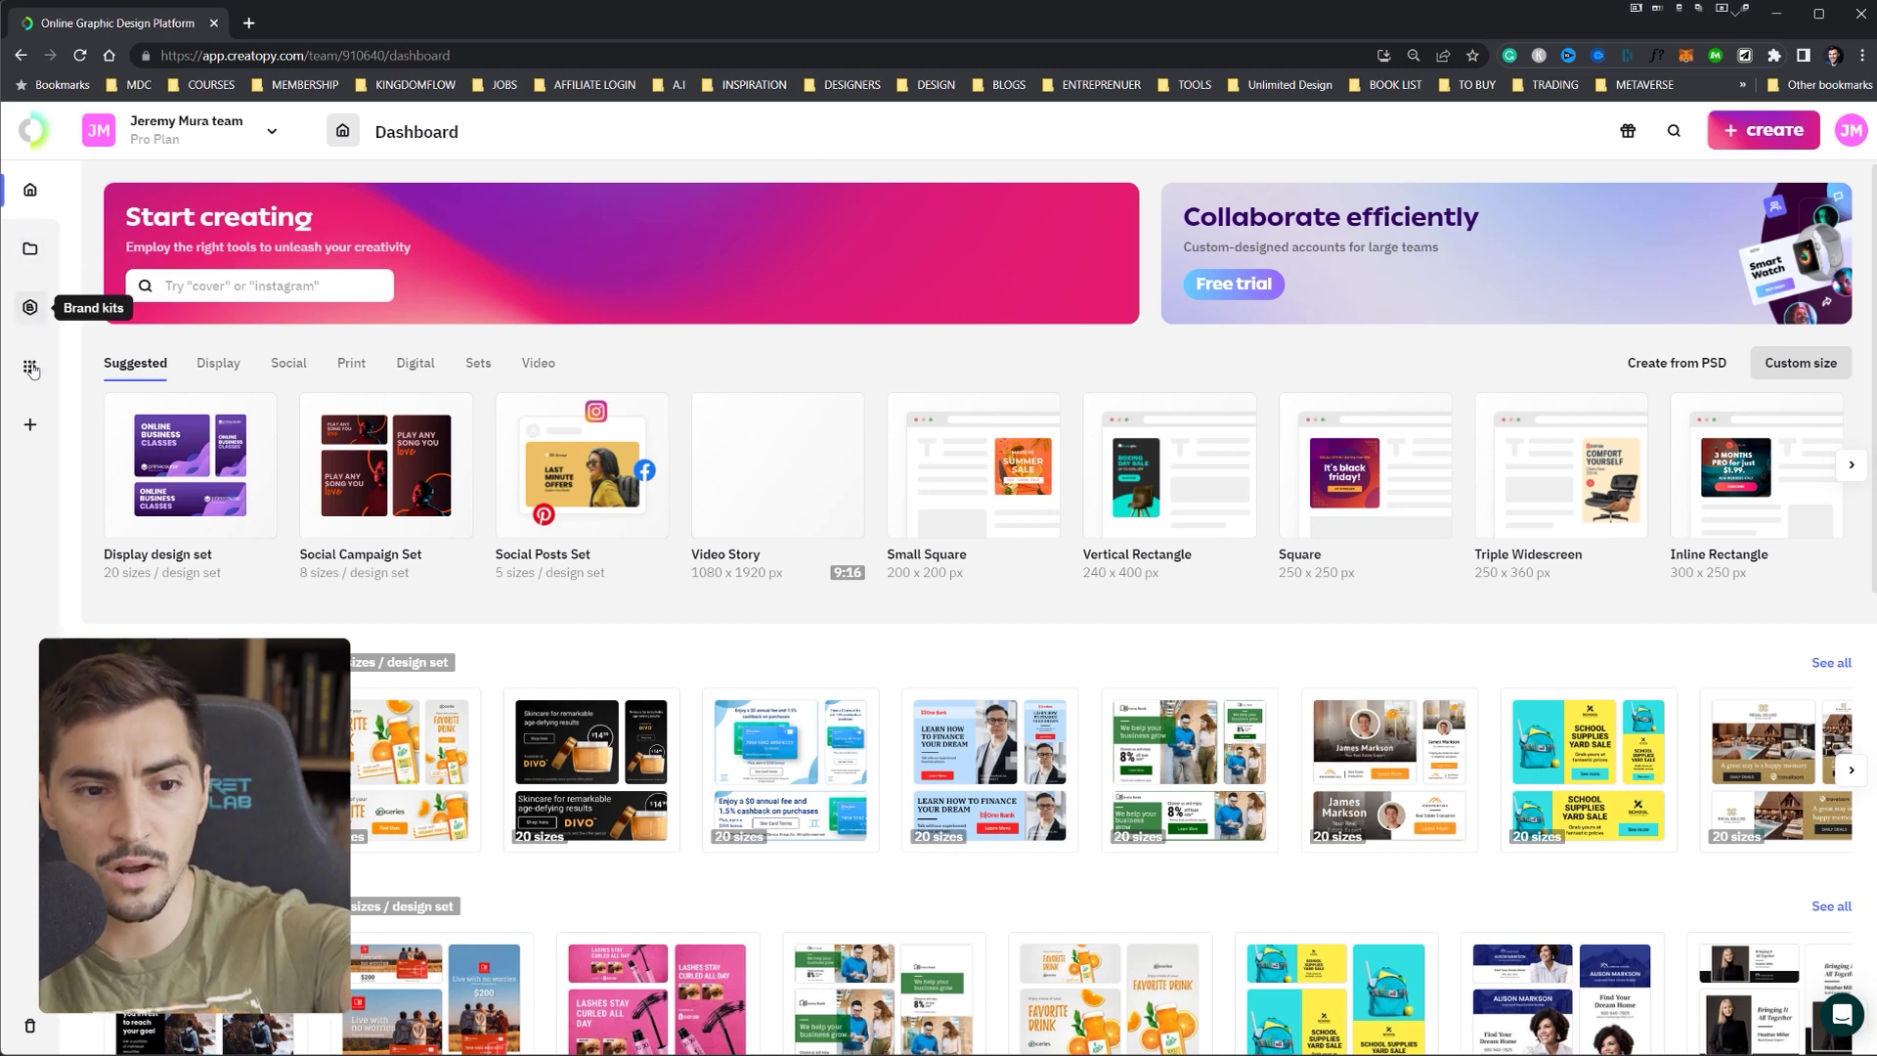
click(30, 307)
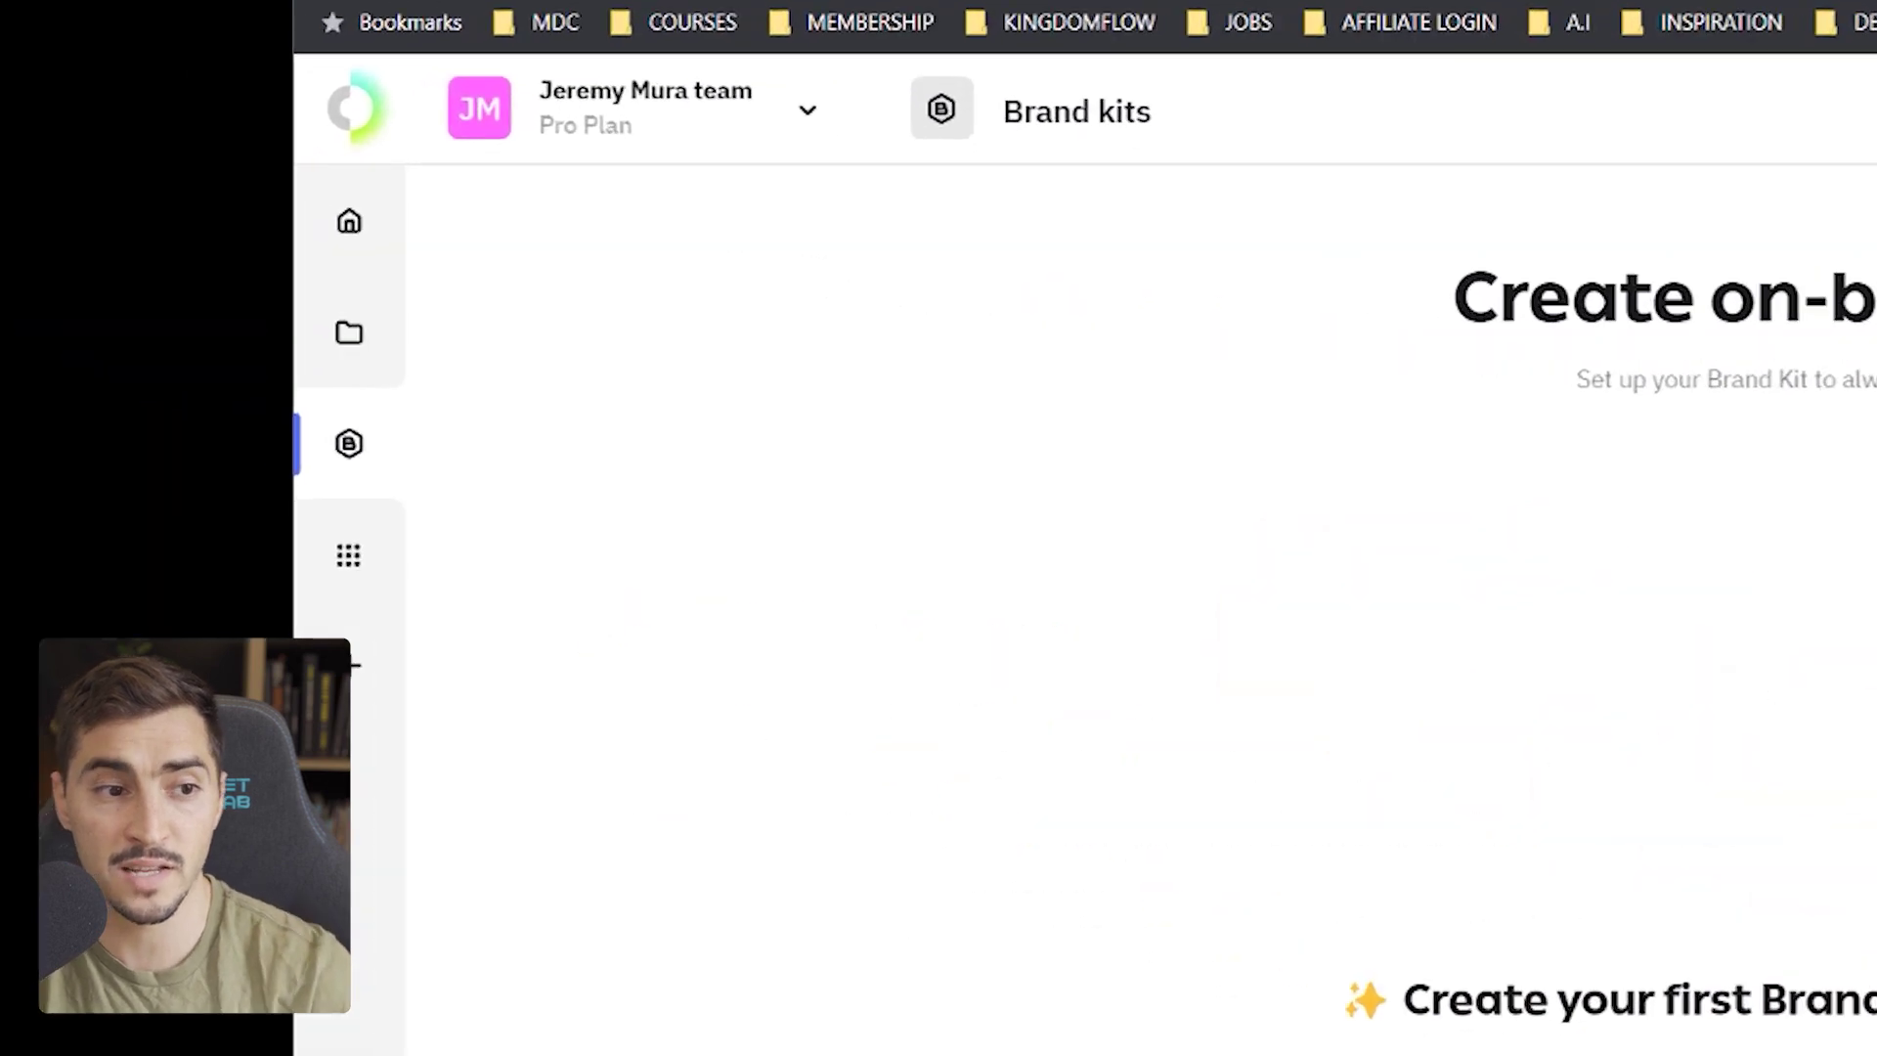
click(405, 362)
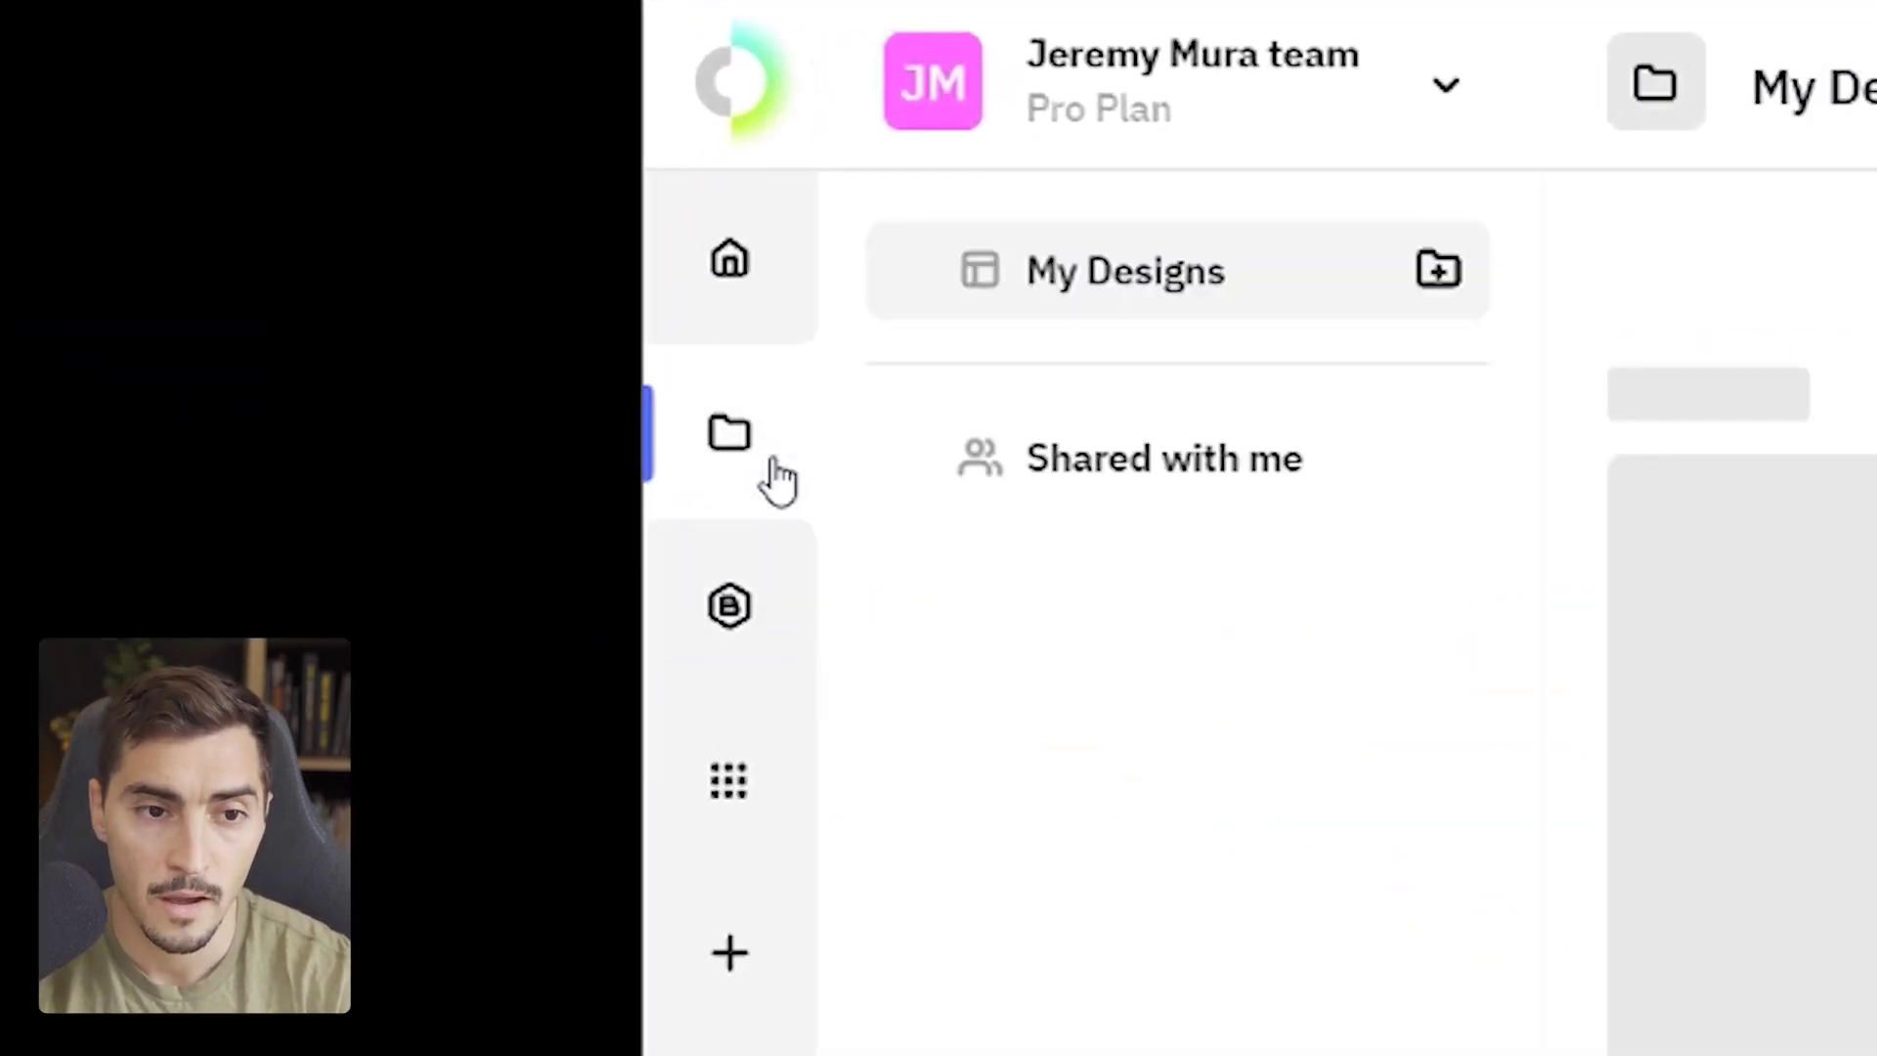
click(737, 794)
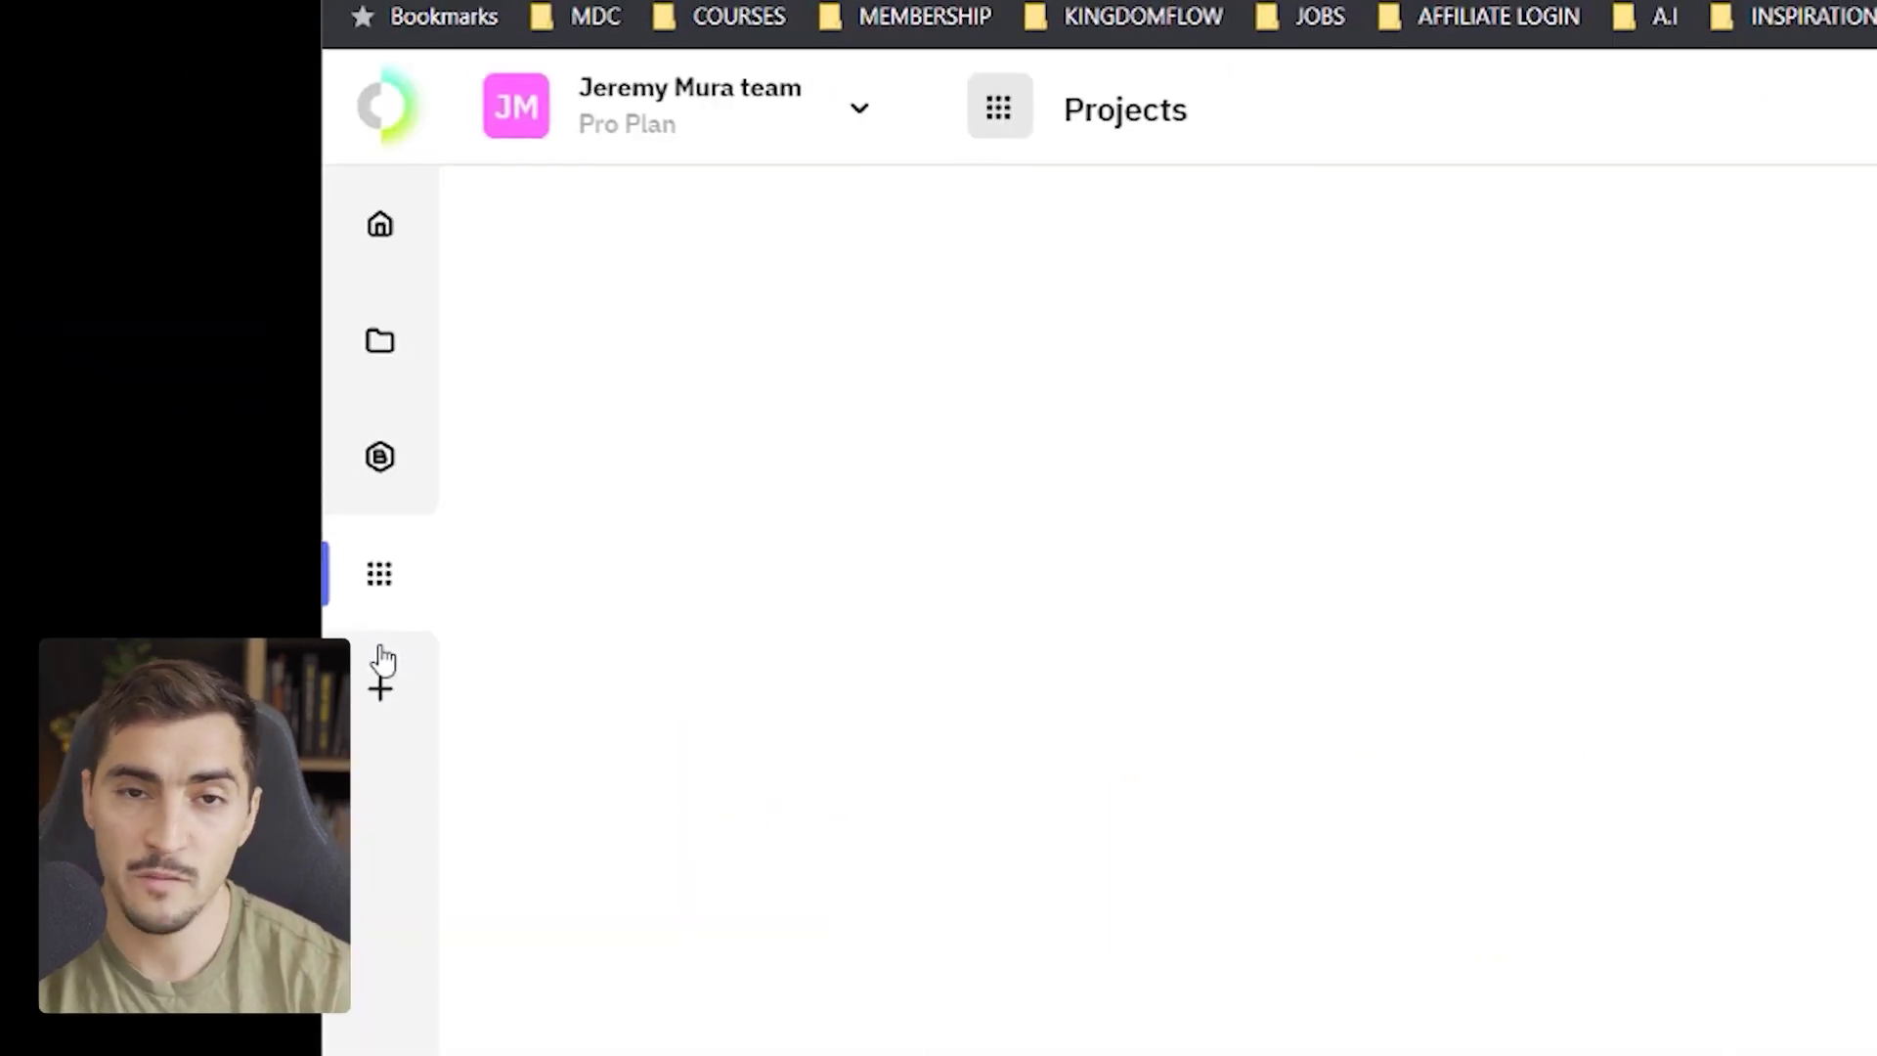
click(729, 953)
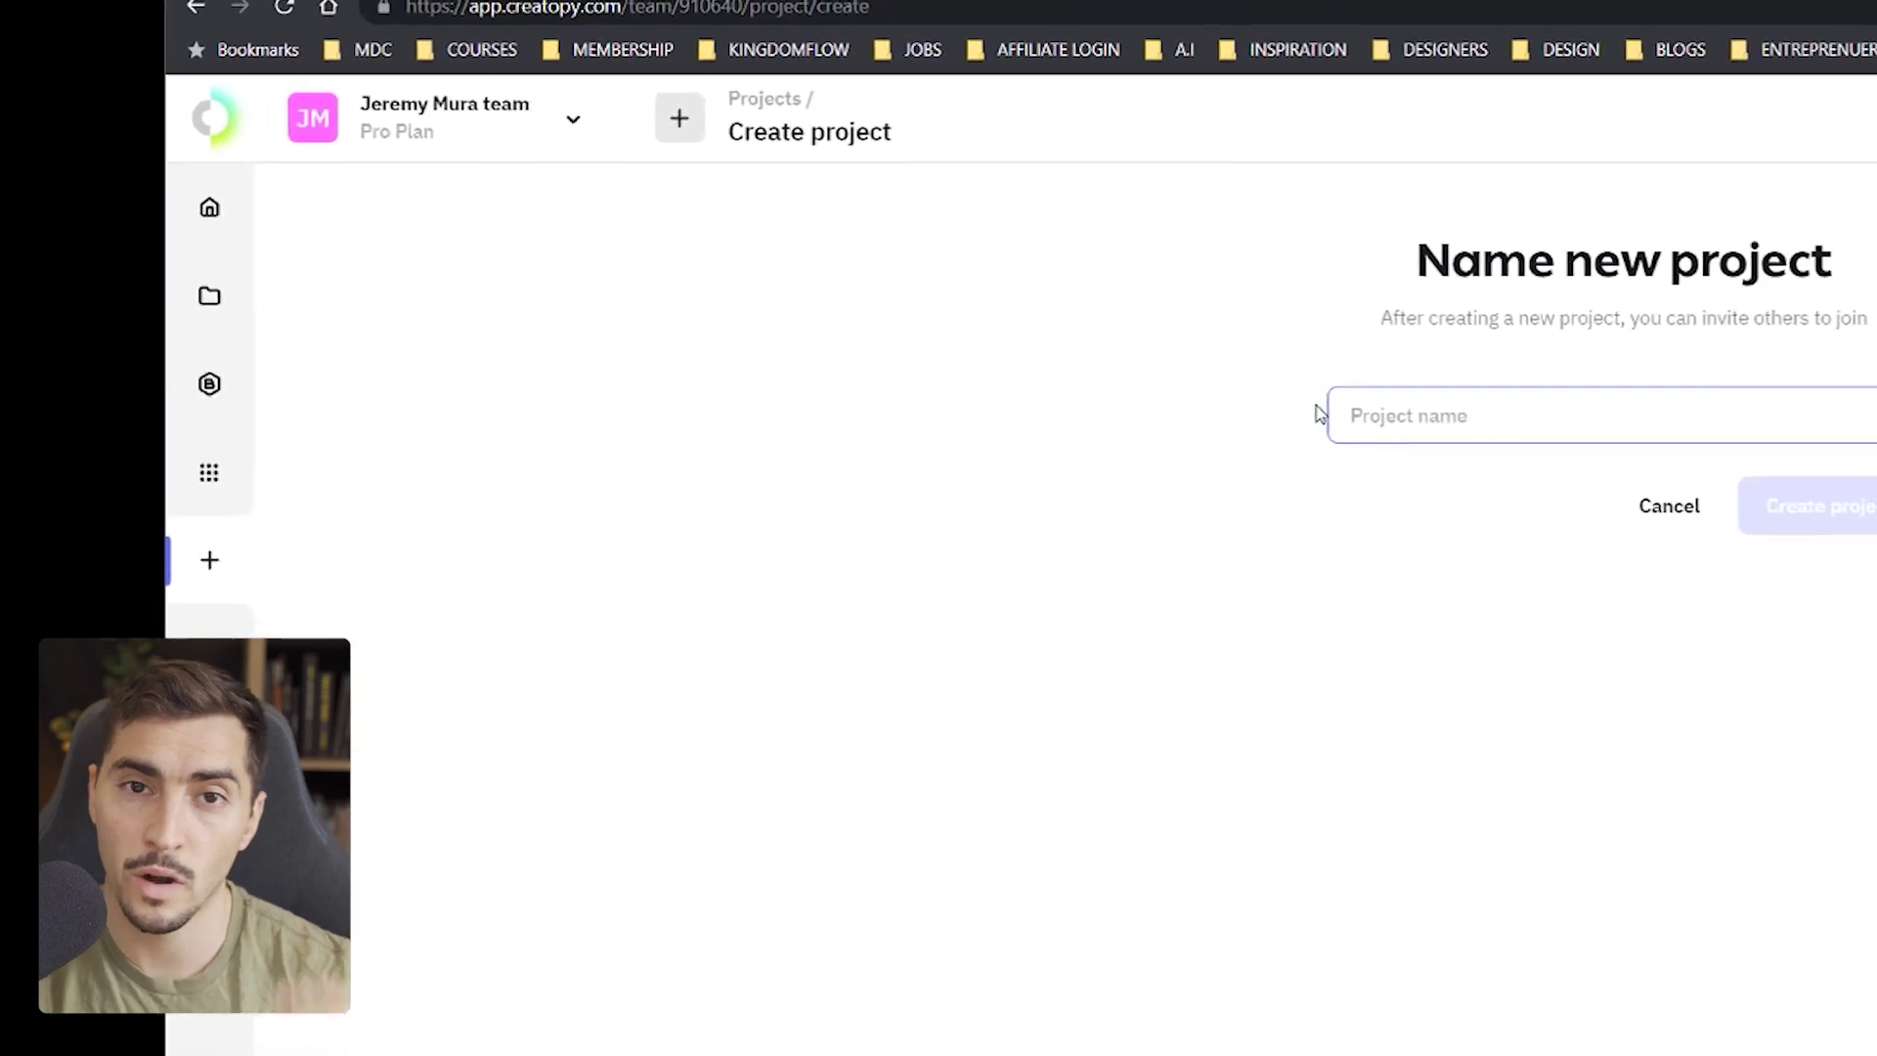
text(Nike Desig)
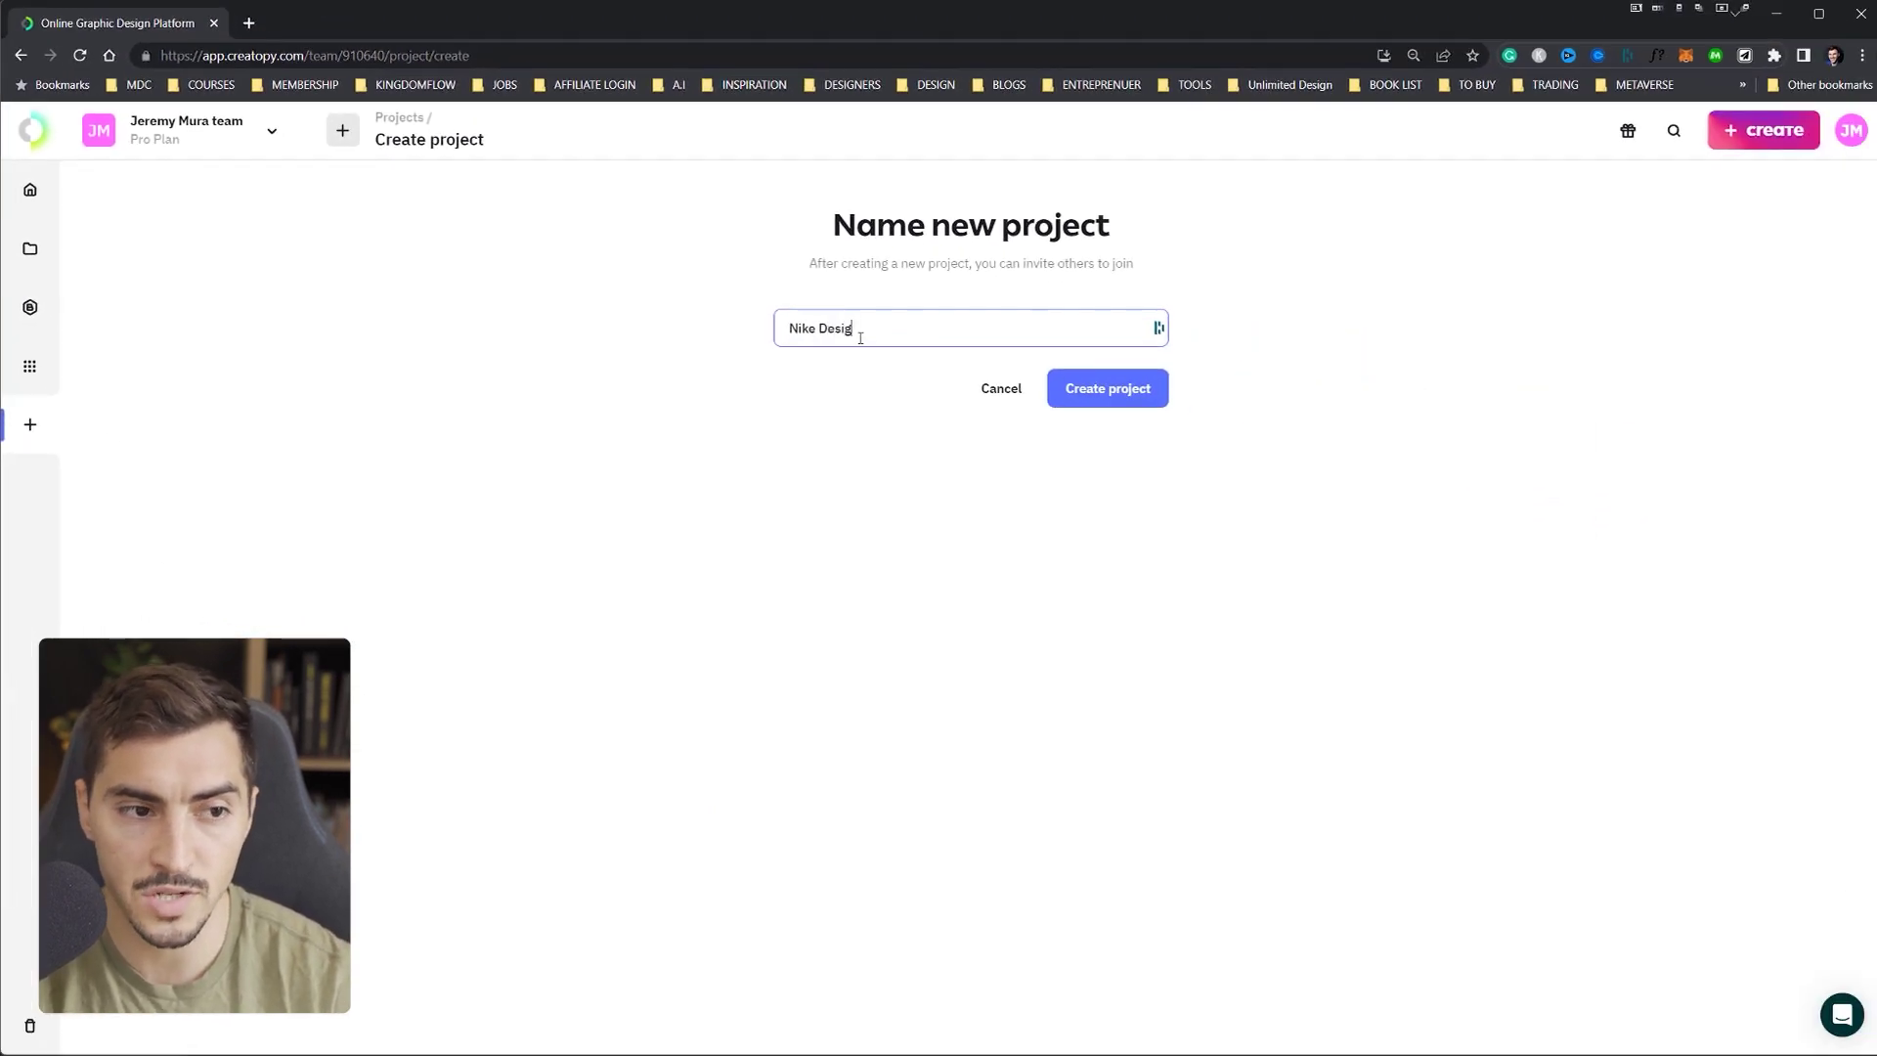
text(n)
key(Return)
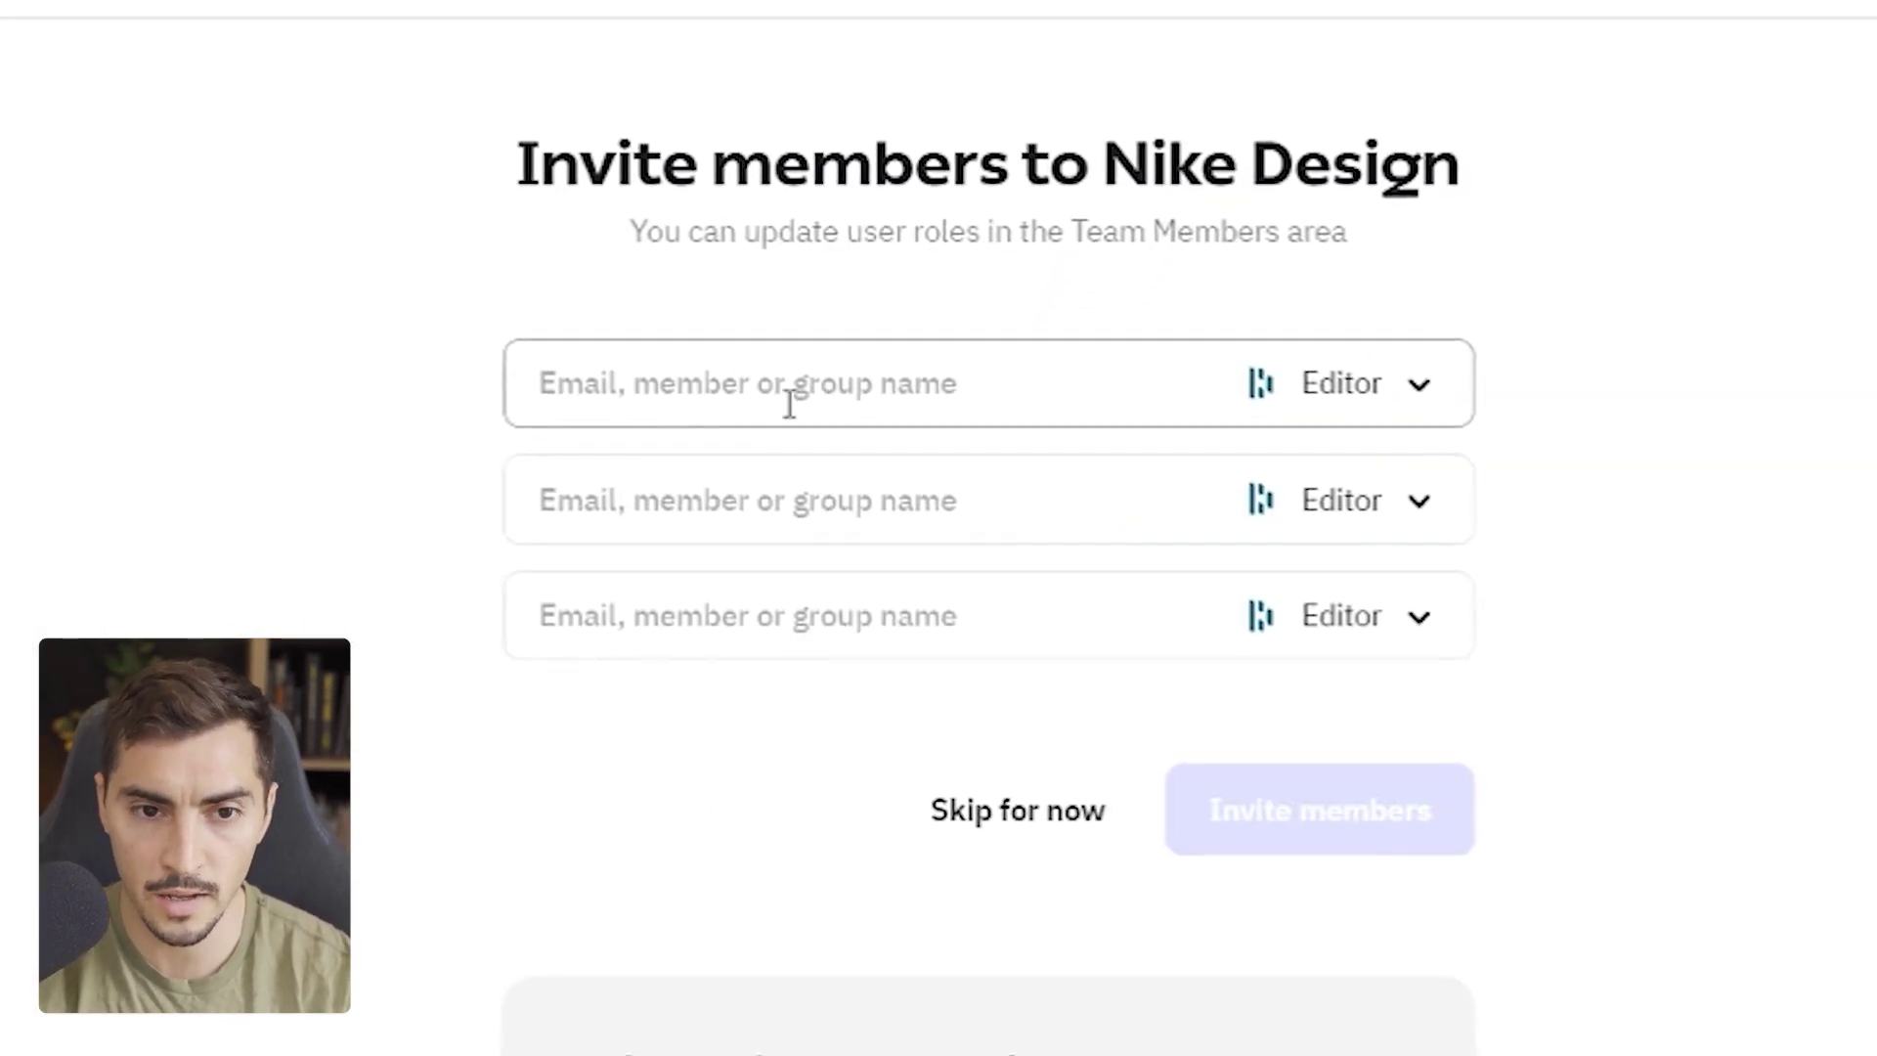
- Look over the invite-member field and role options without inviting anyone
click(873, 389)
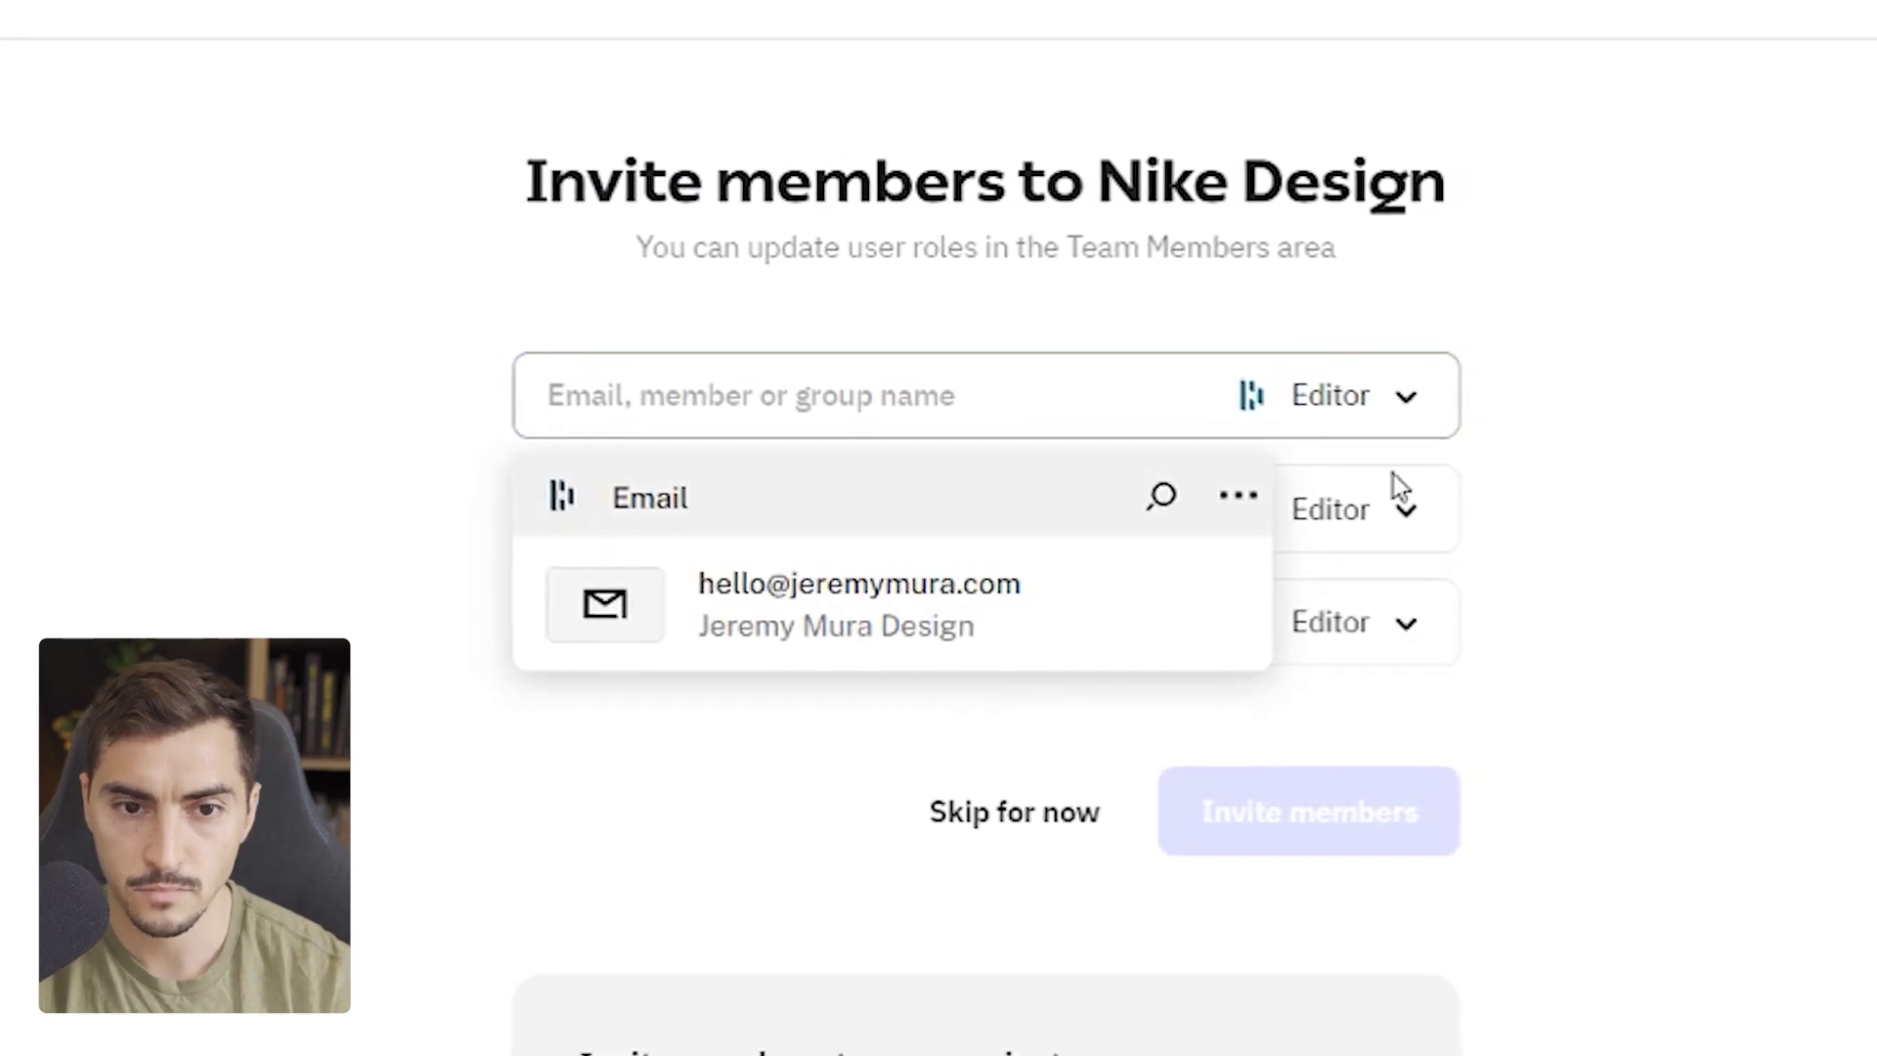
click(1408, 533)
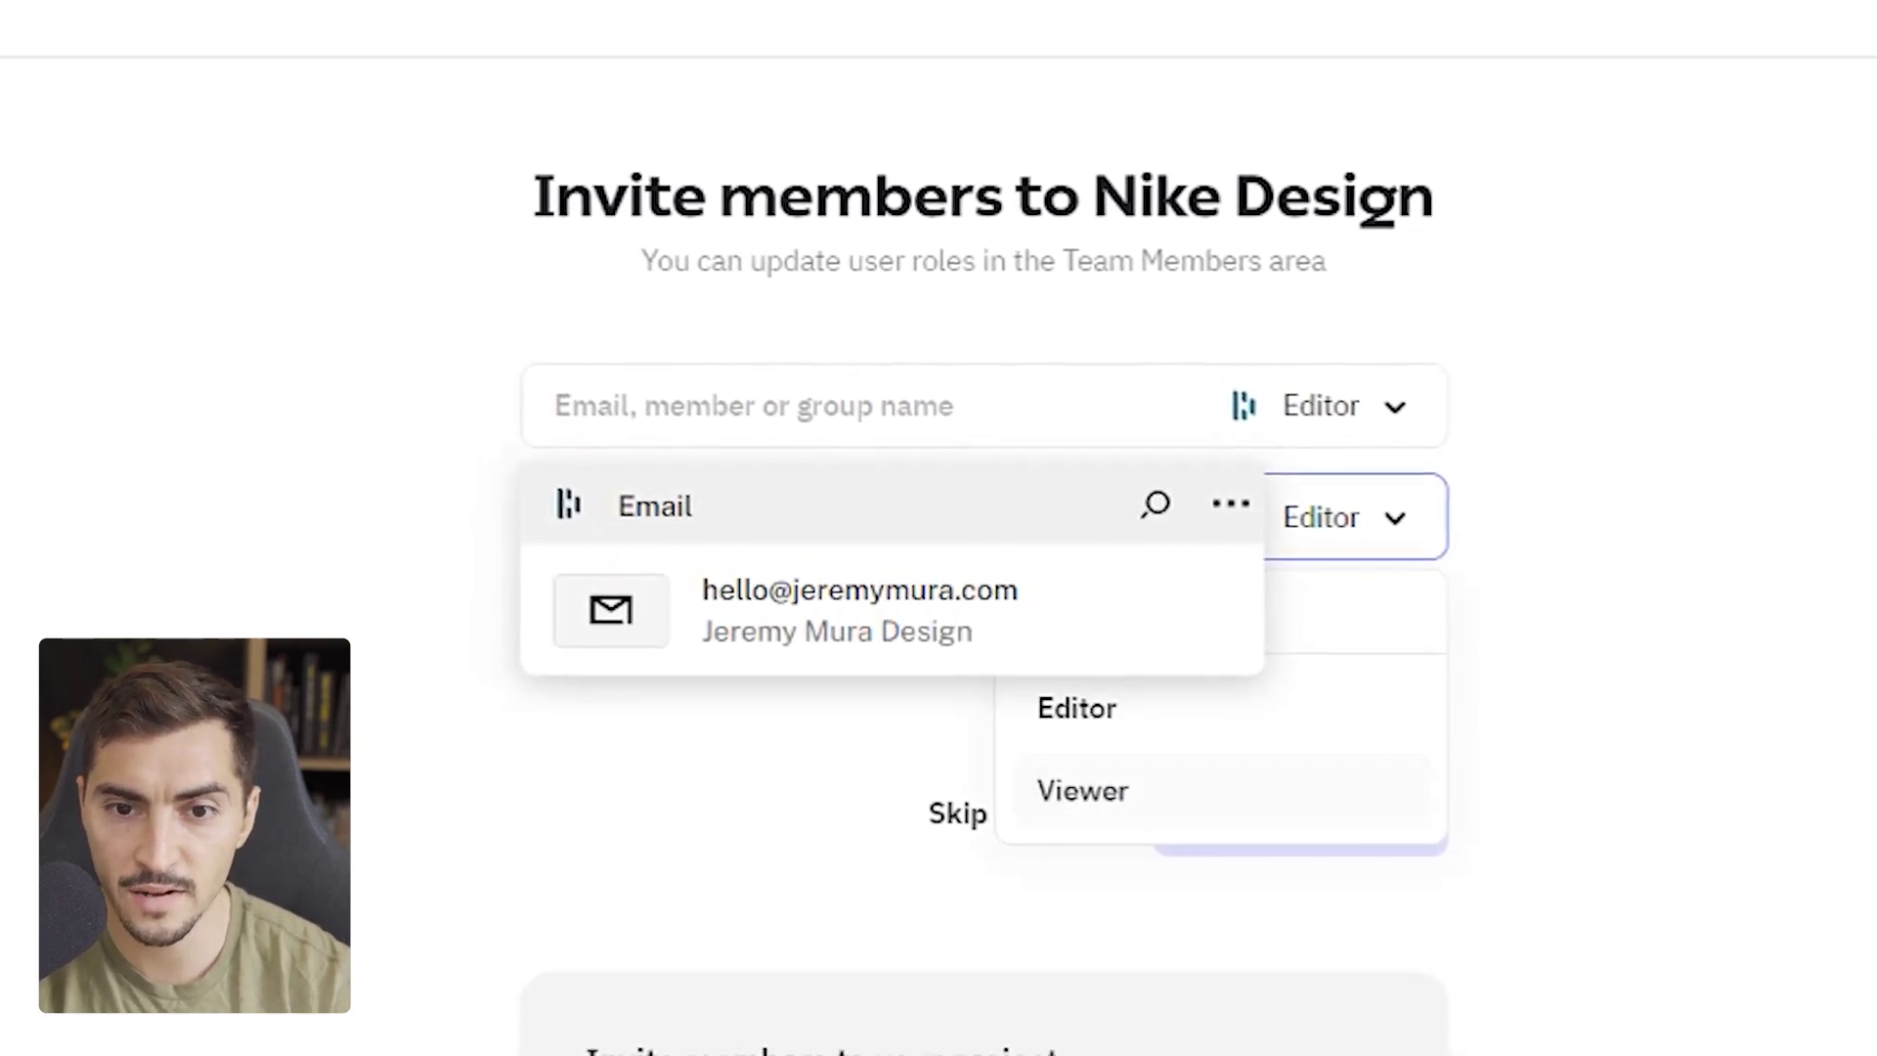
click(712, 361)
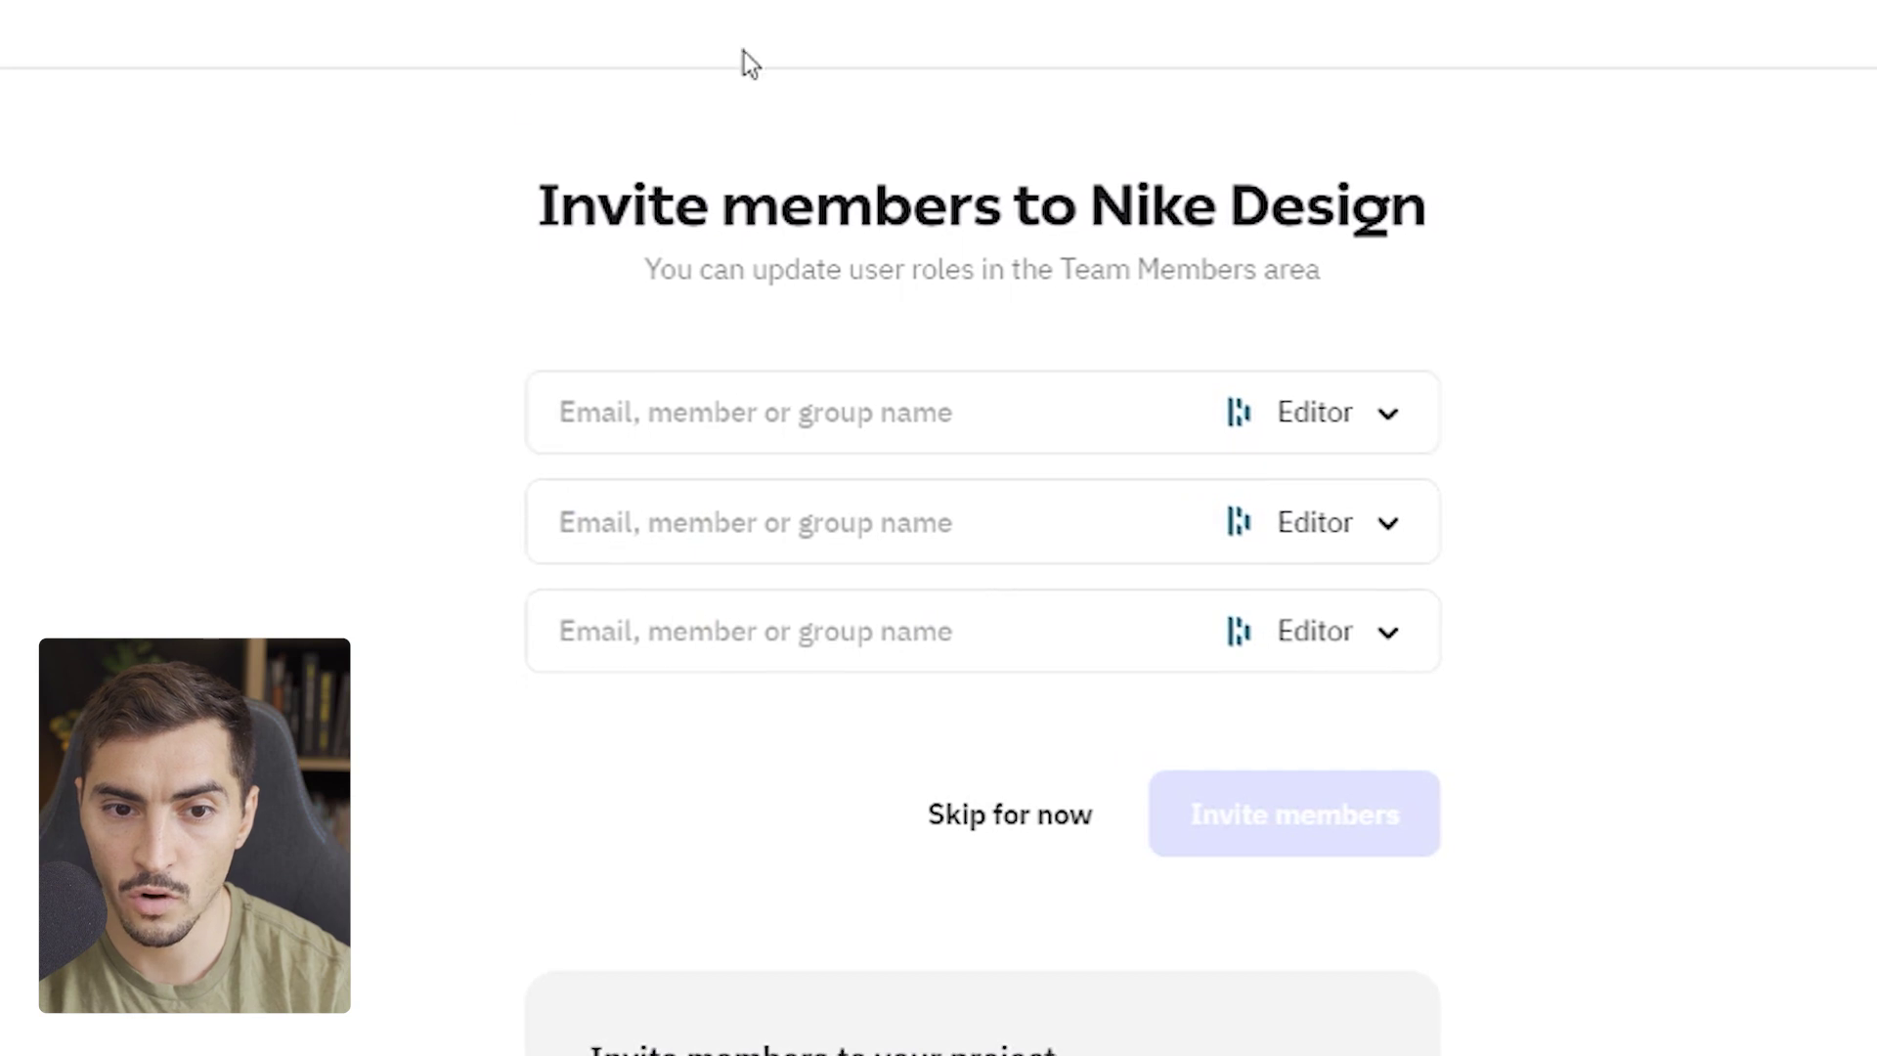
- Skip invites, set the Nike logo from Downloads as project logo, and assign Untitled Brand Kit
click(1069, 843)
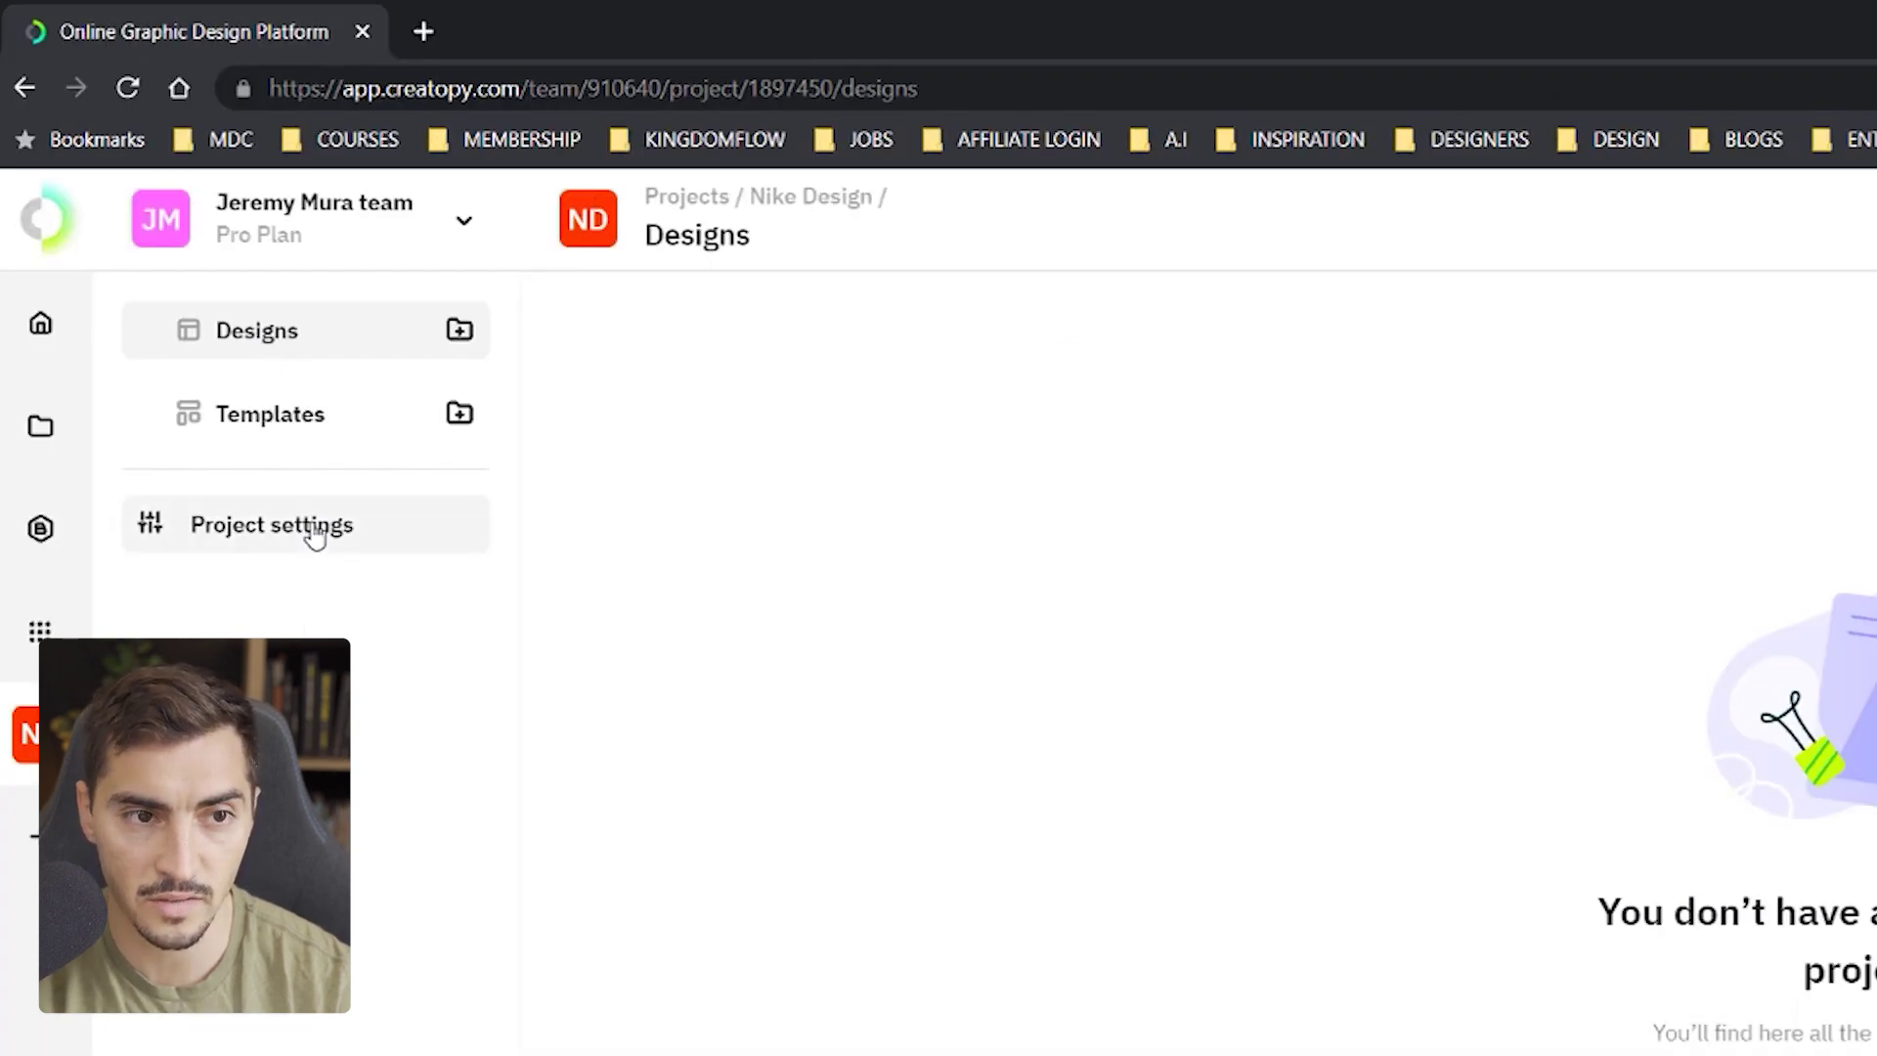
click(314, 528)
click(633, 466)
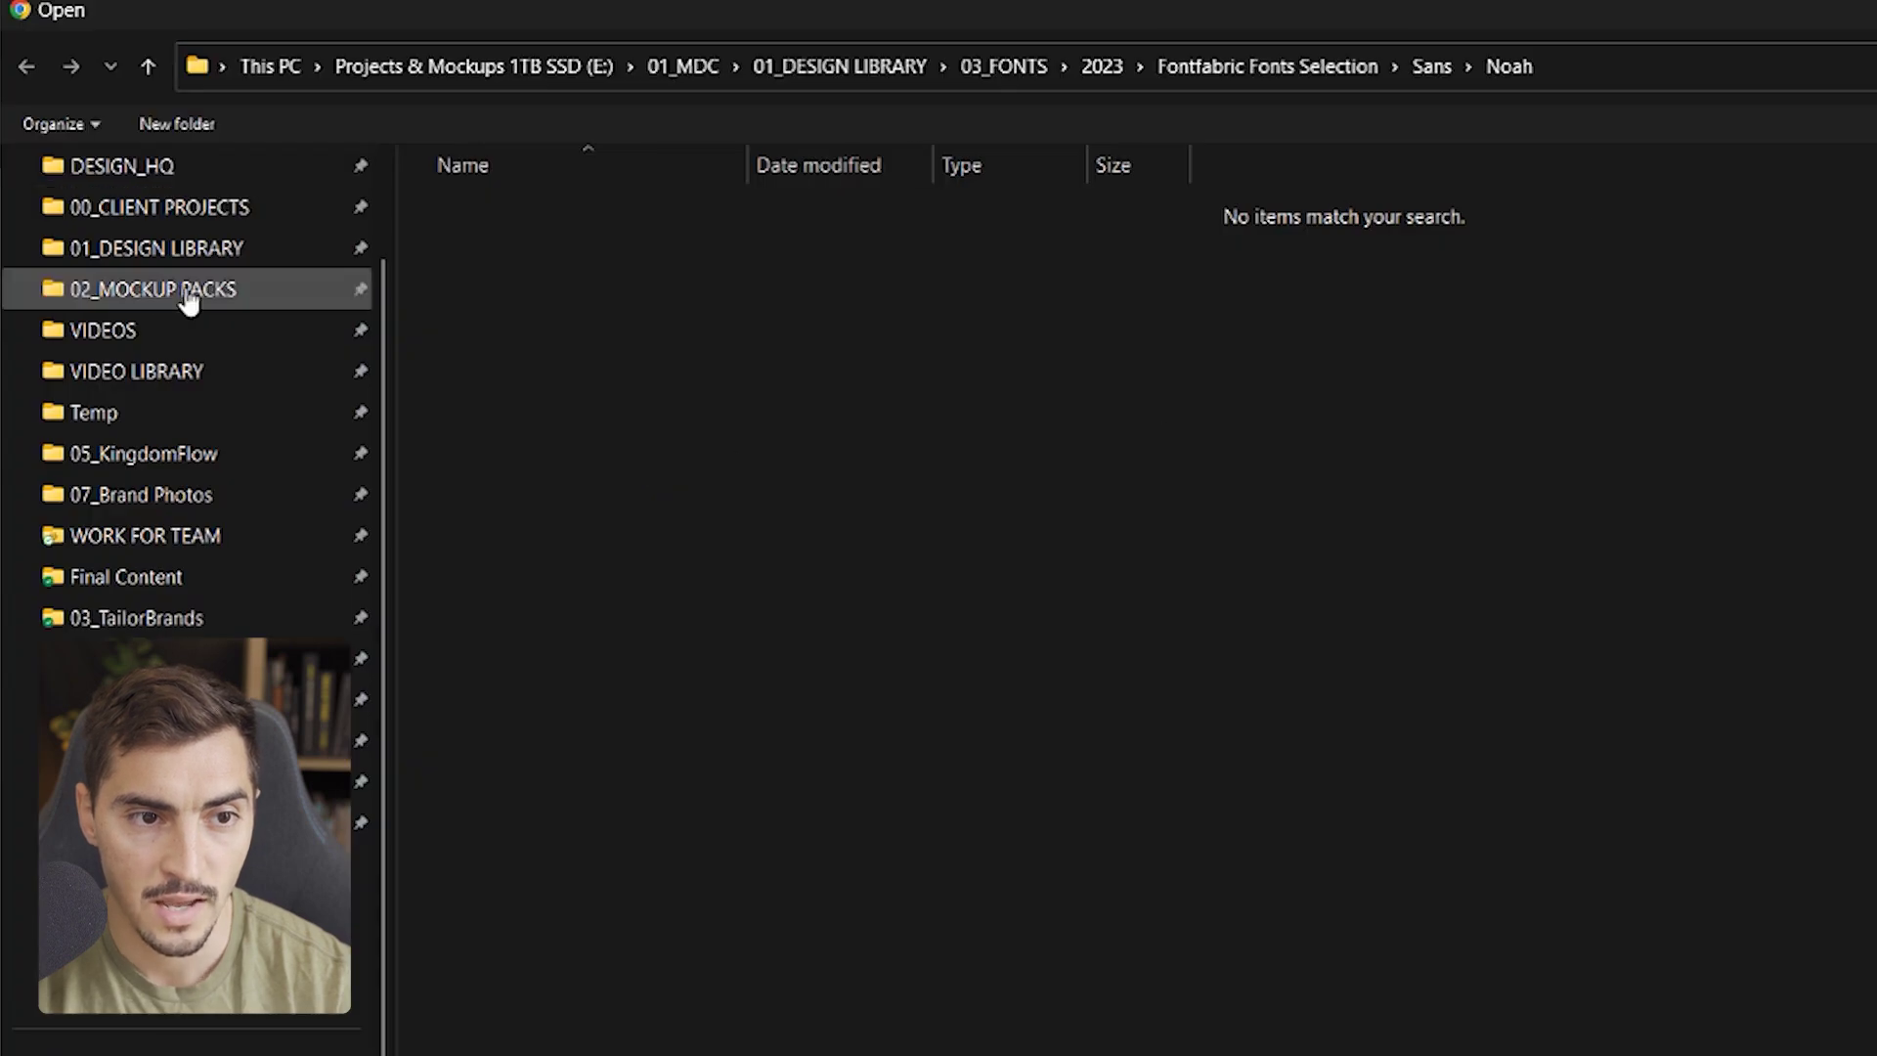
scroll(184, 297, up, 2)
click(203, 252)
double_click(430, 298)
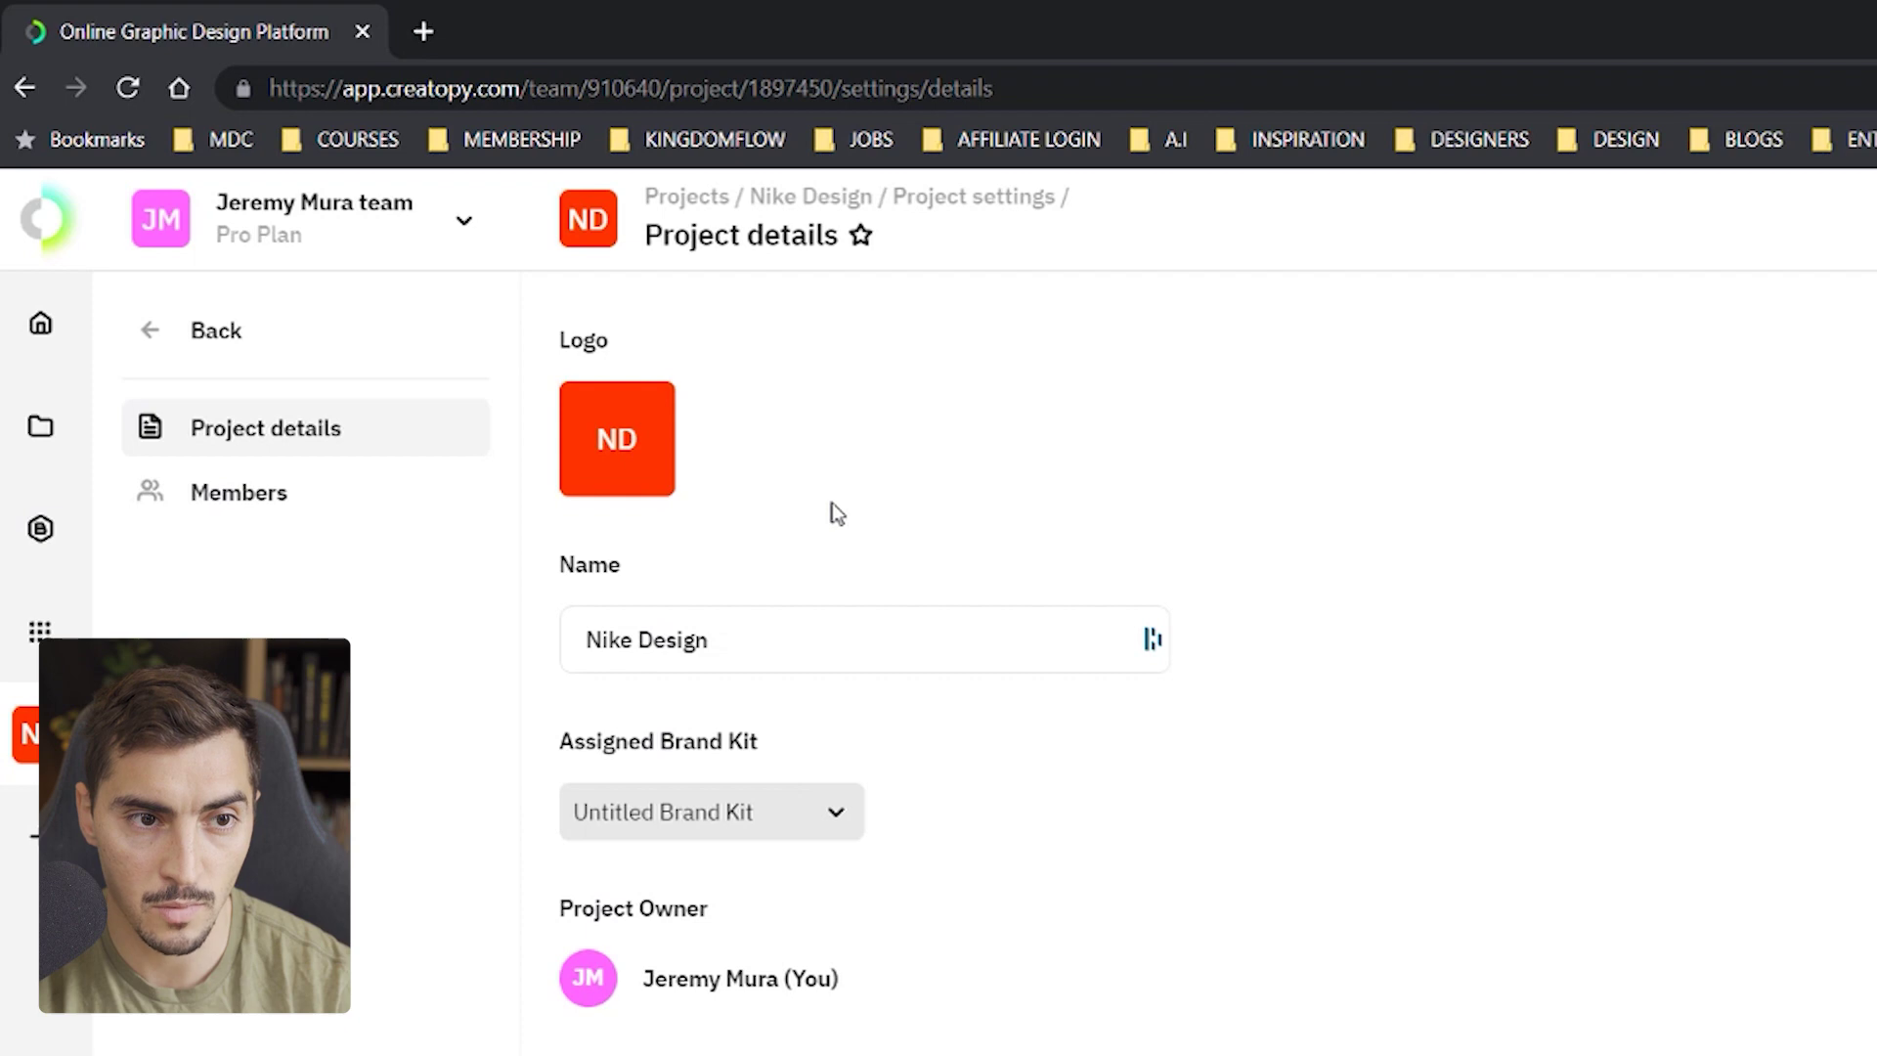
click(795, 812)
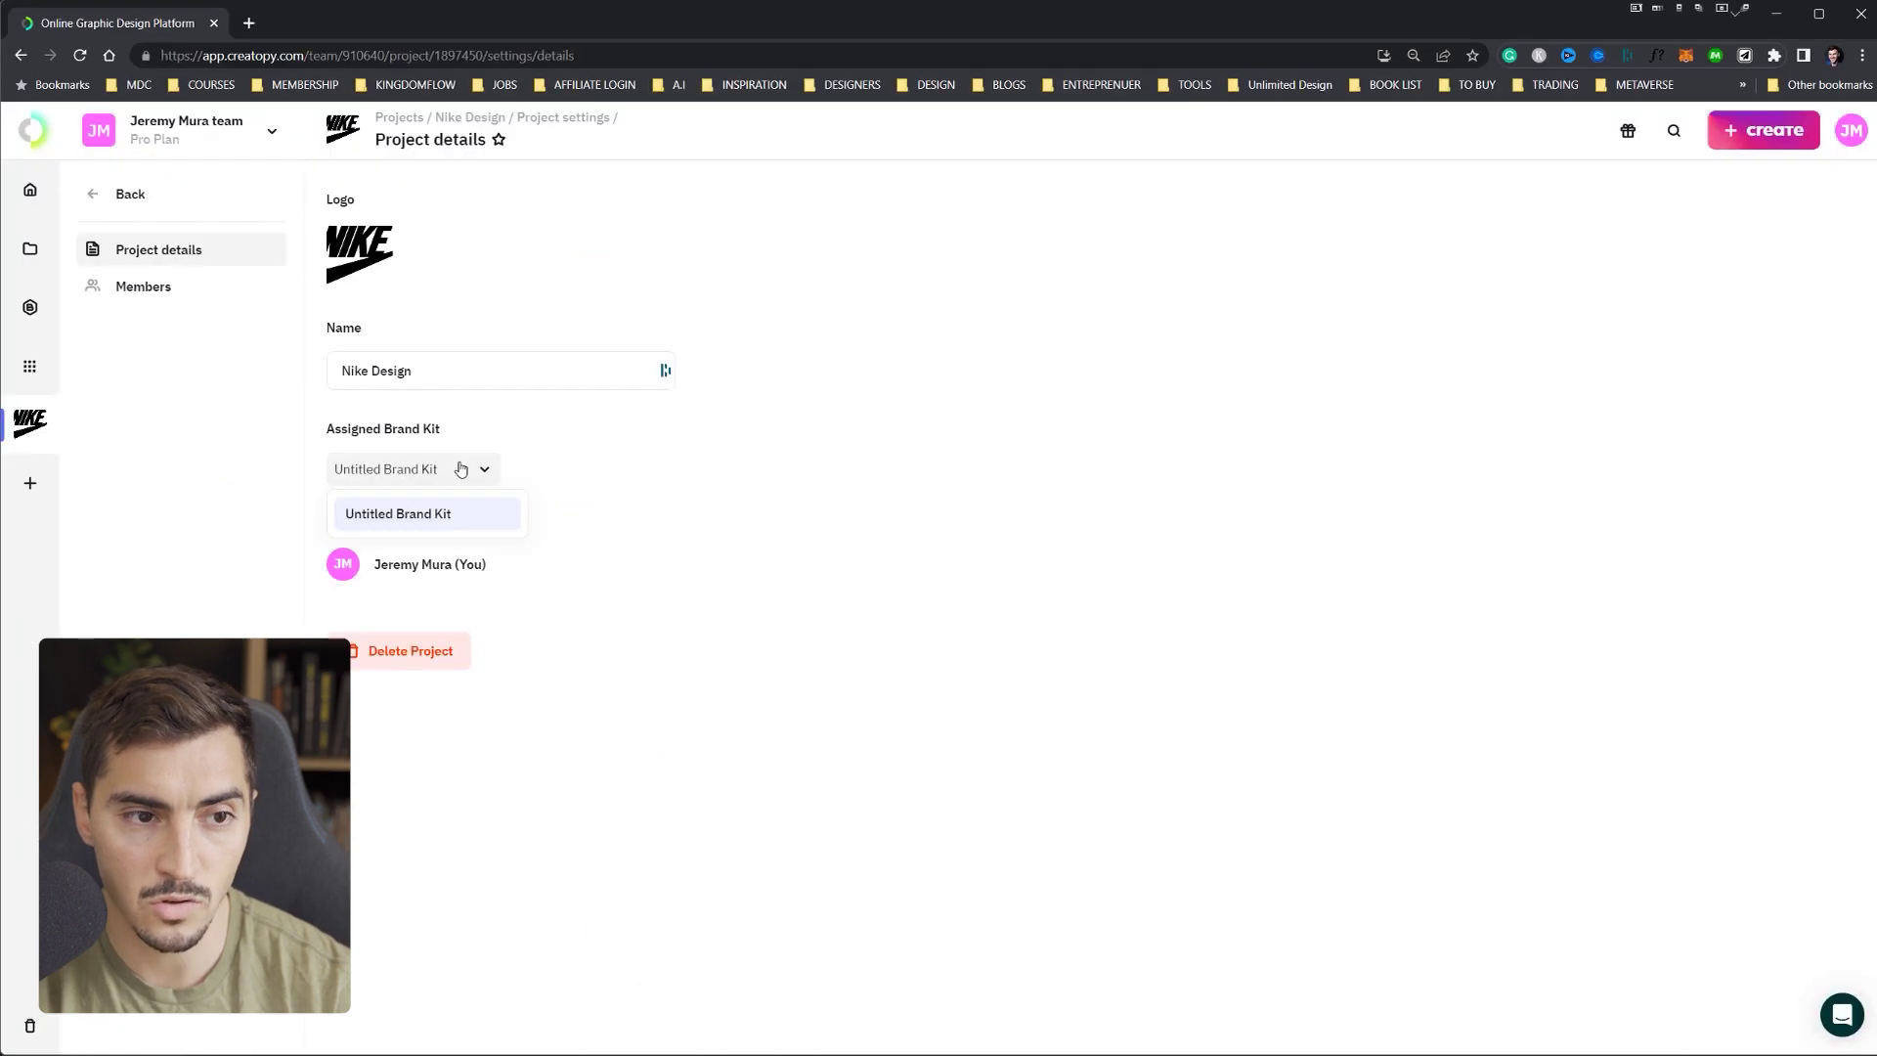
click(399, 516)
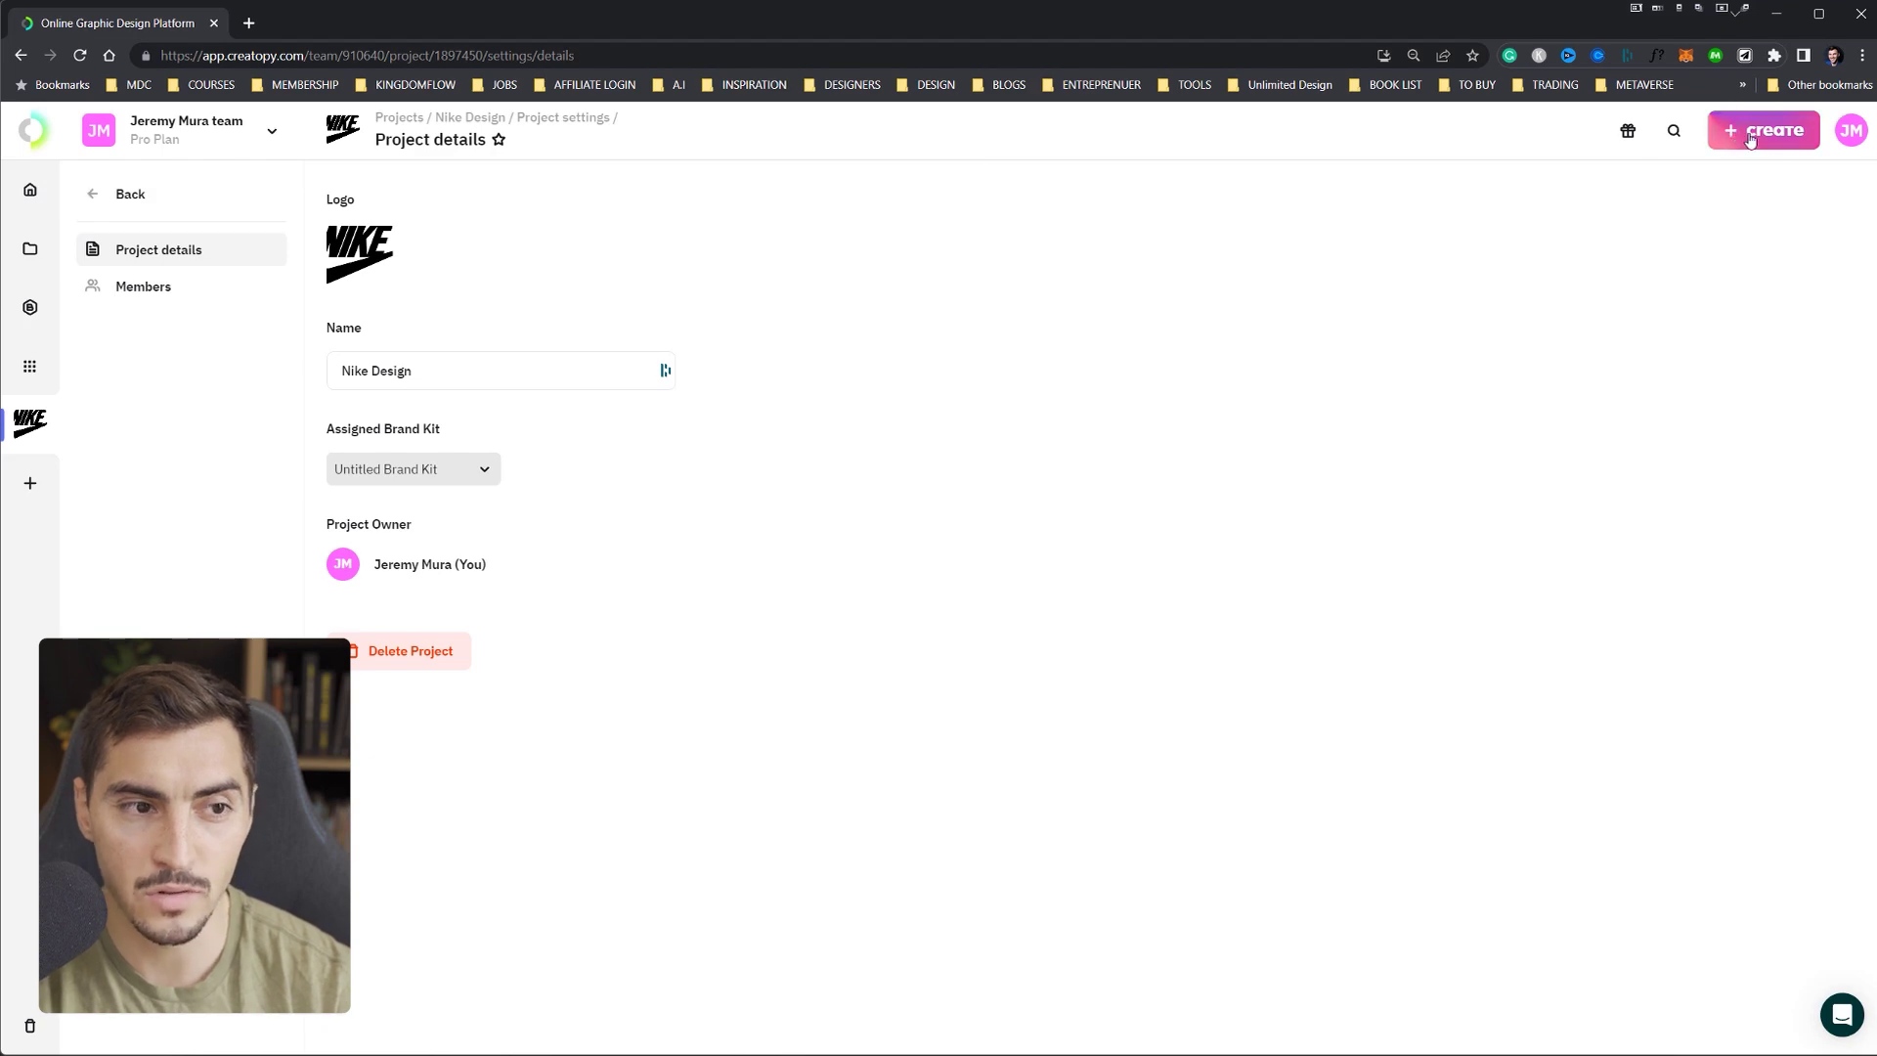
- Go home and scroll through Display design set, Video Story, Square and template rows
click(30, 189)
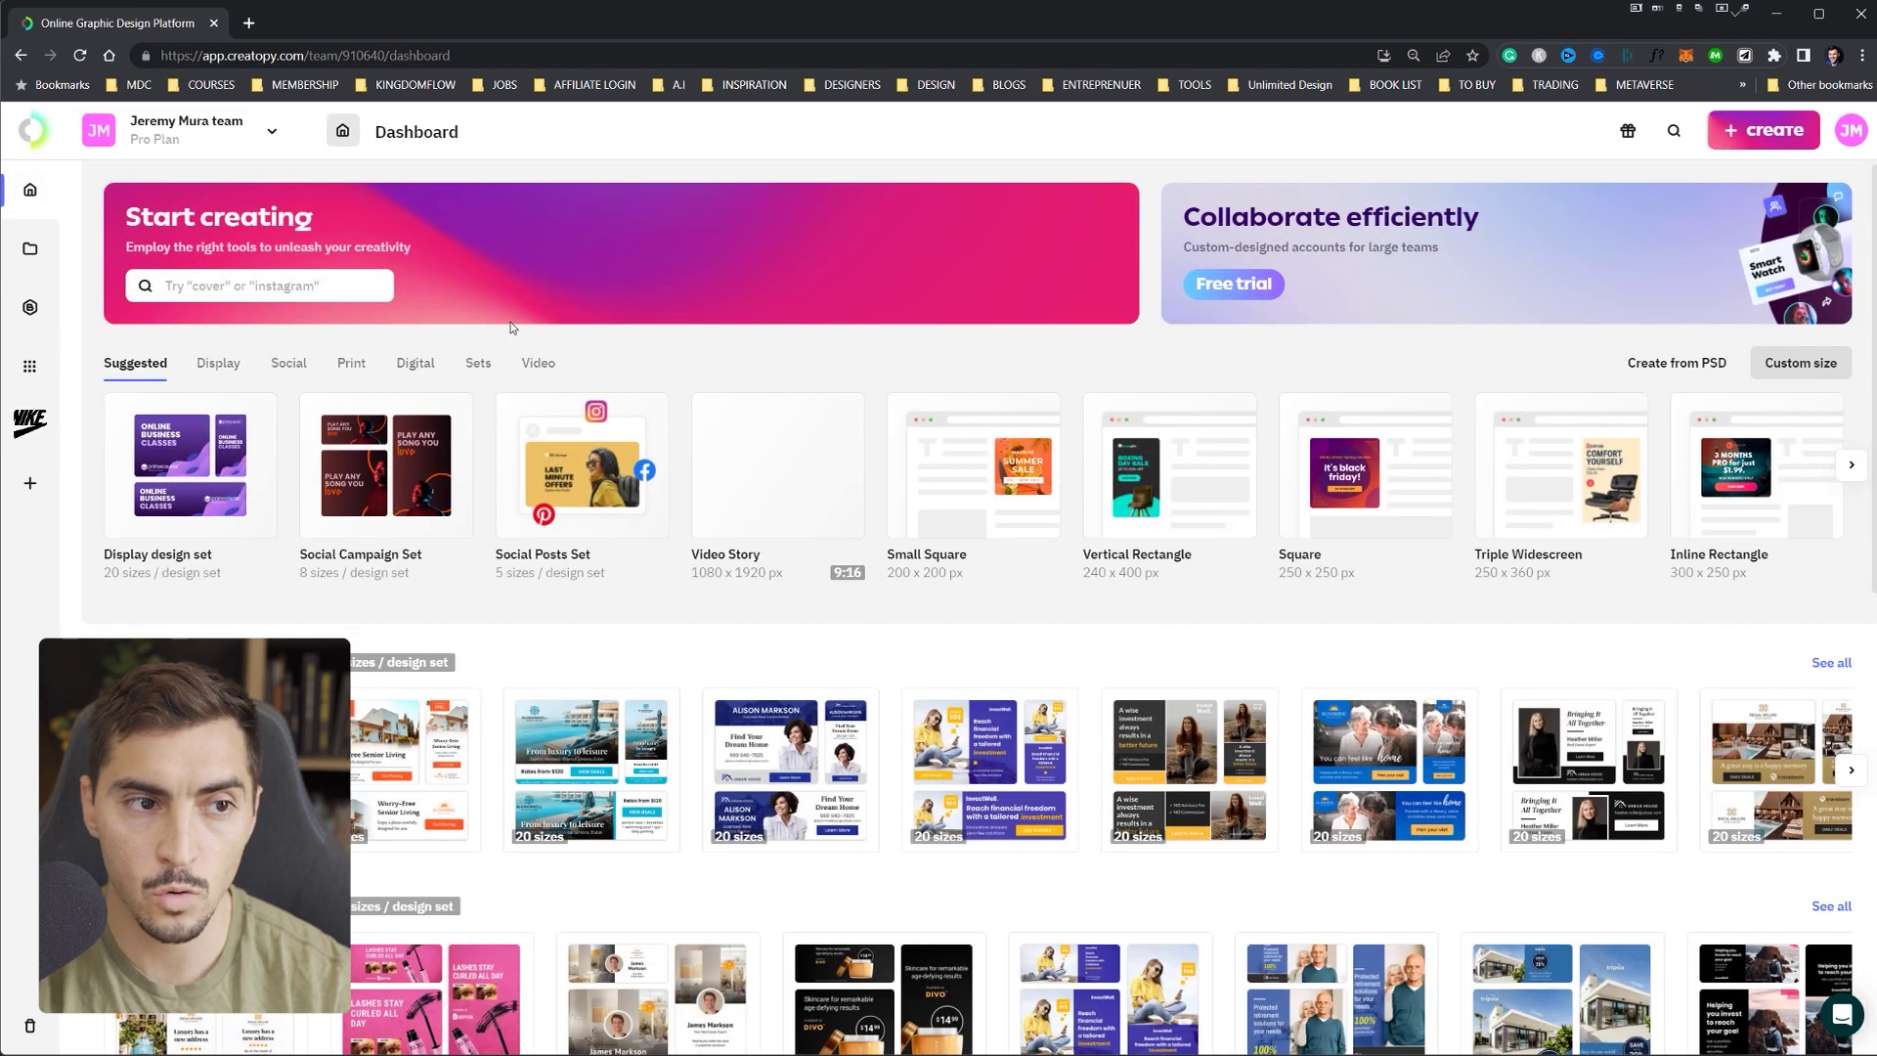
scroll(554, 354, down, 4)
scroll(586, 391, down, 6)
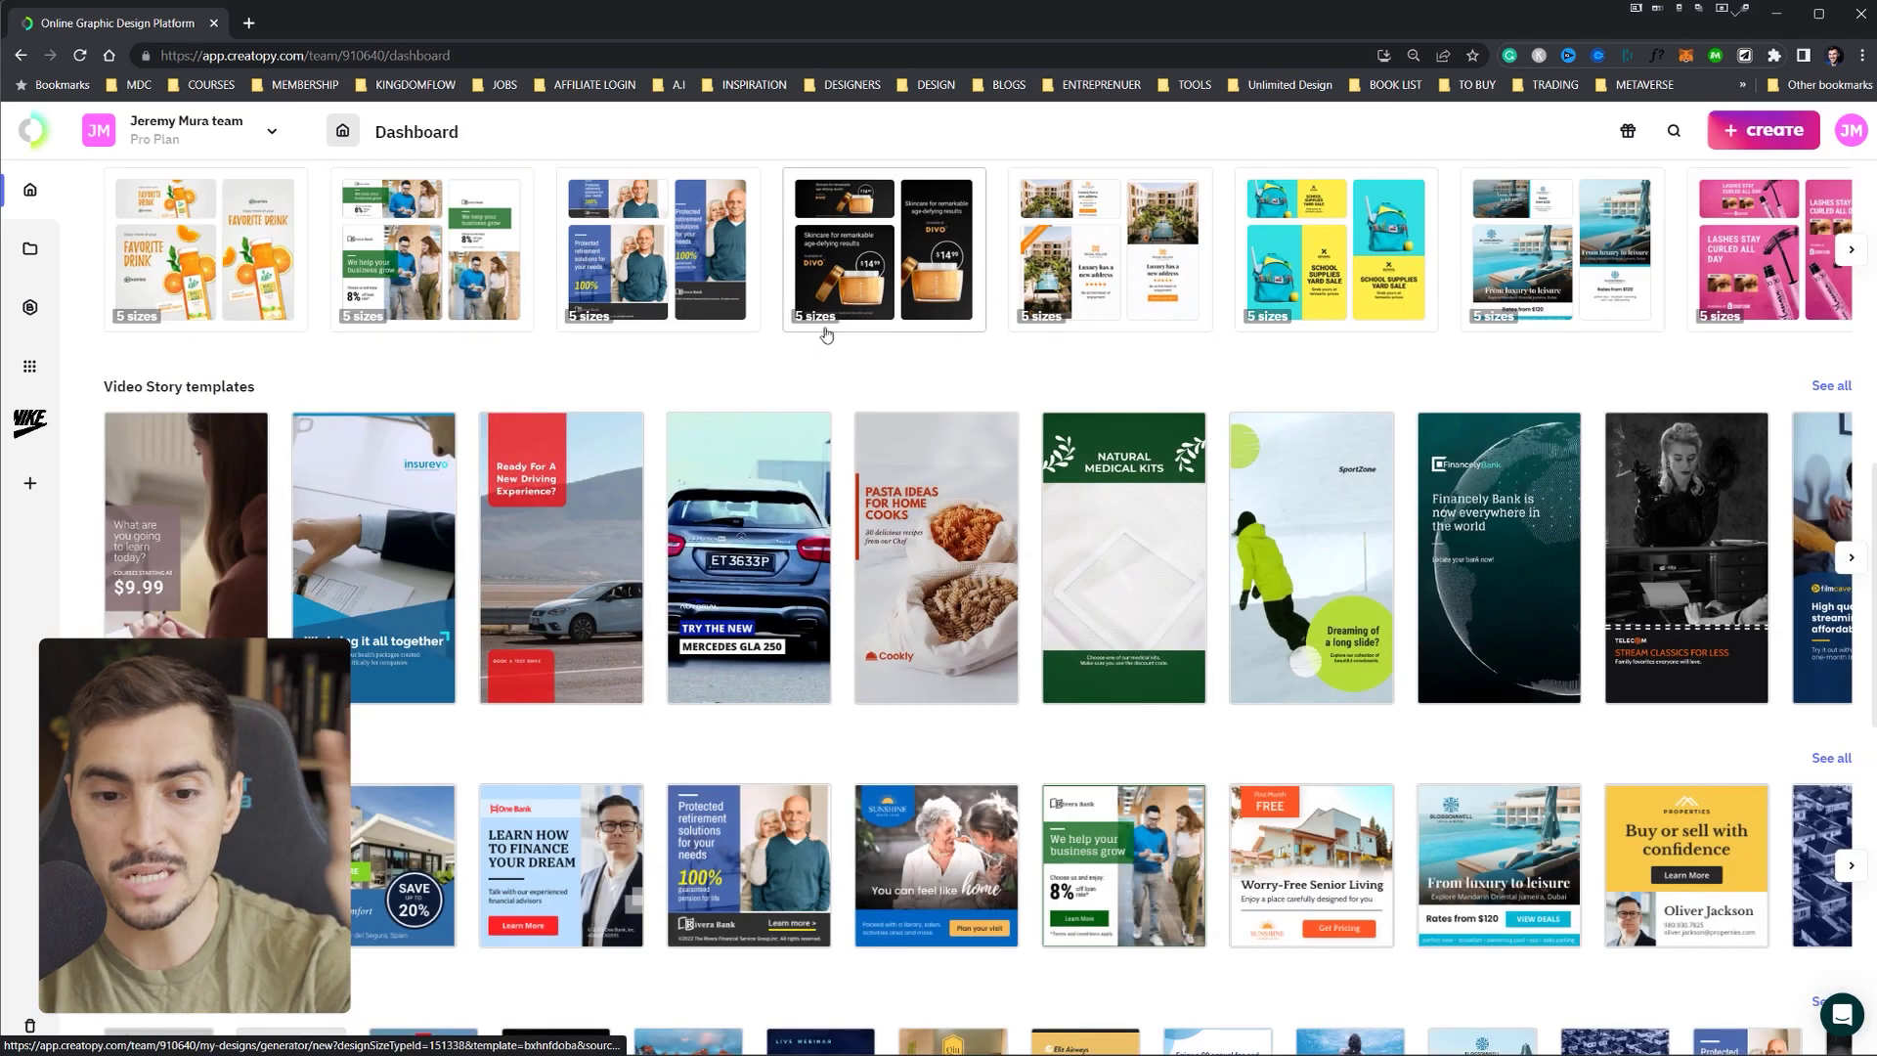
scroll(820, 342, down, 6)
scroll(816, 347, down, 4)
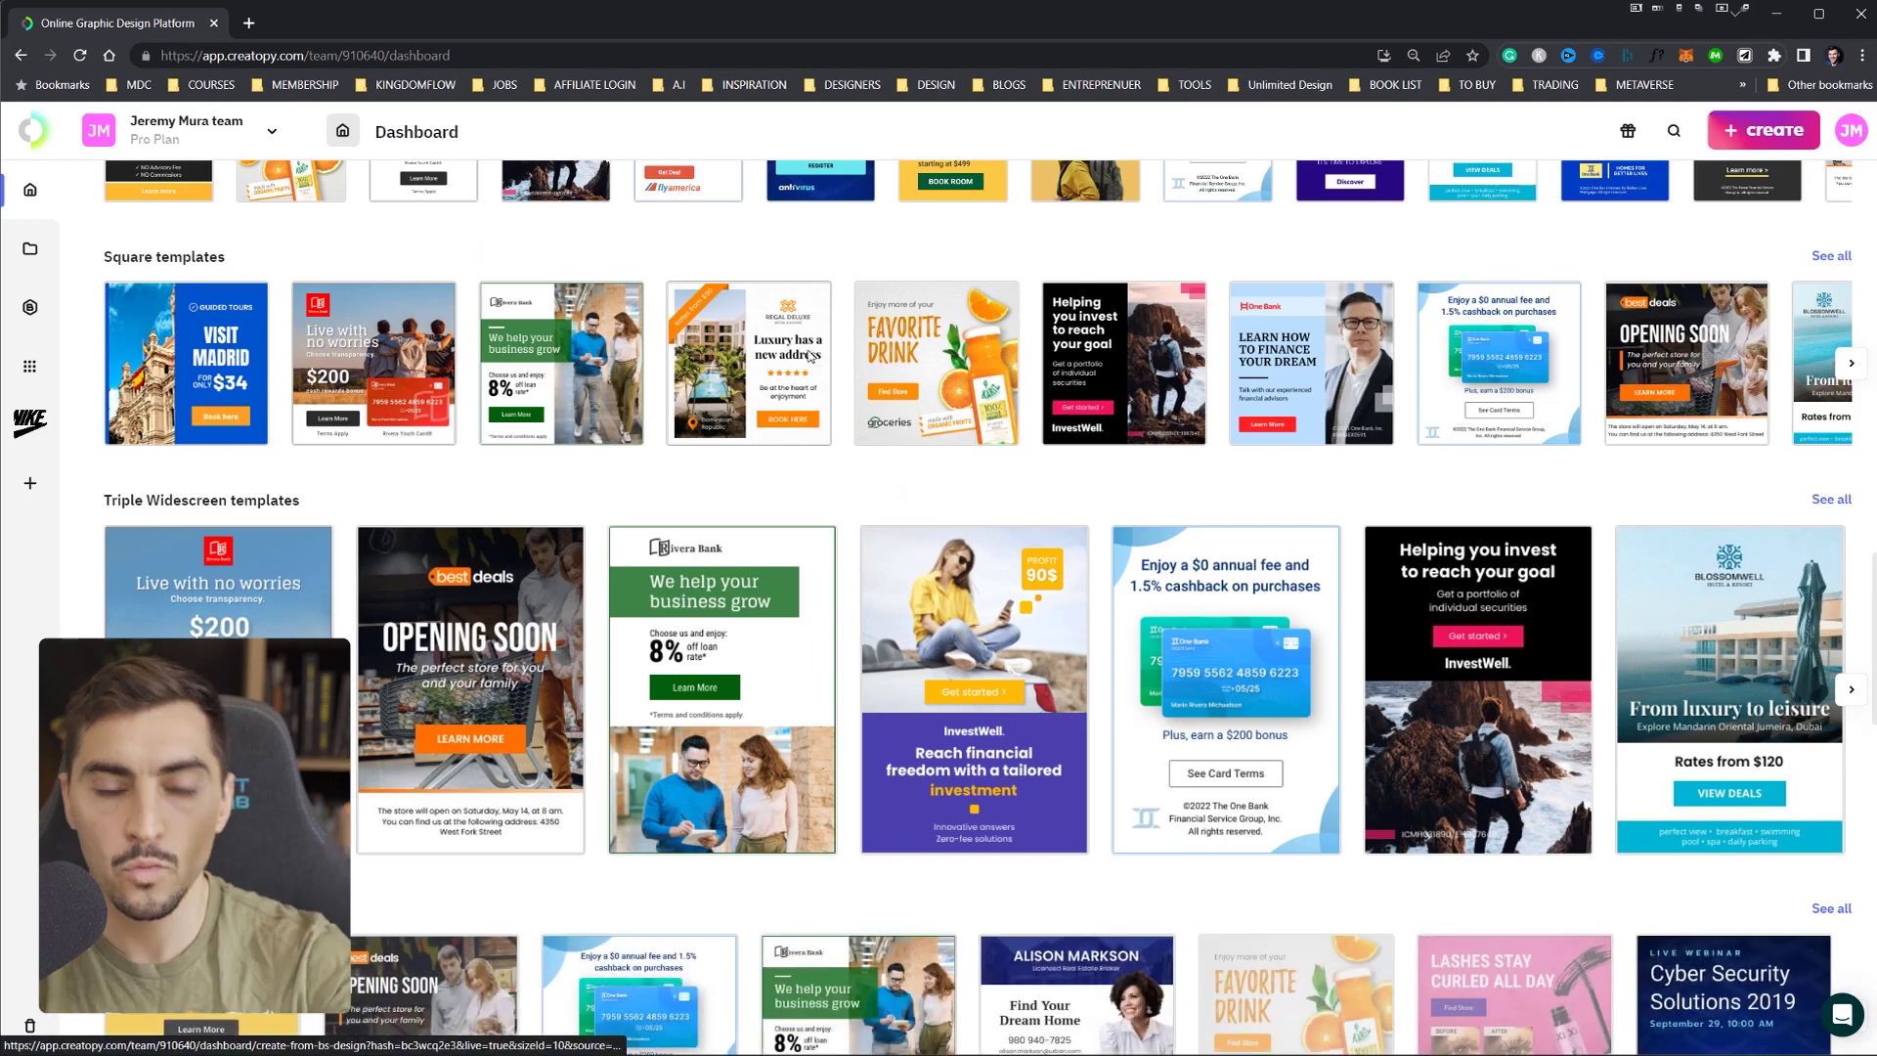
scroll(811, 362, down, 8)
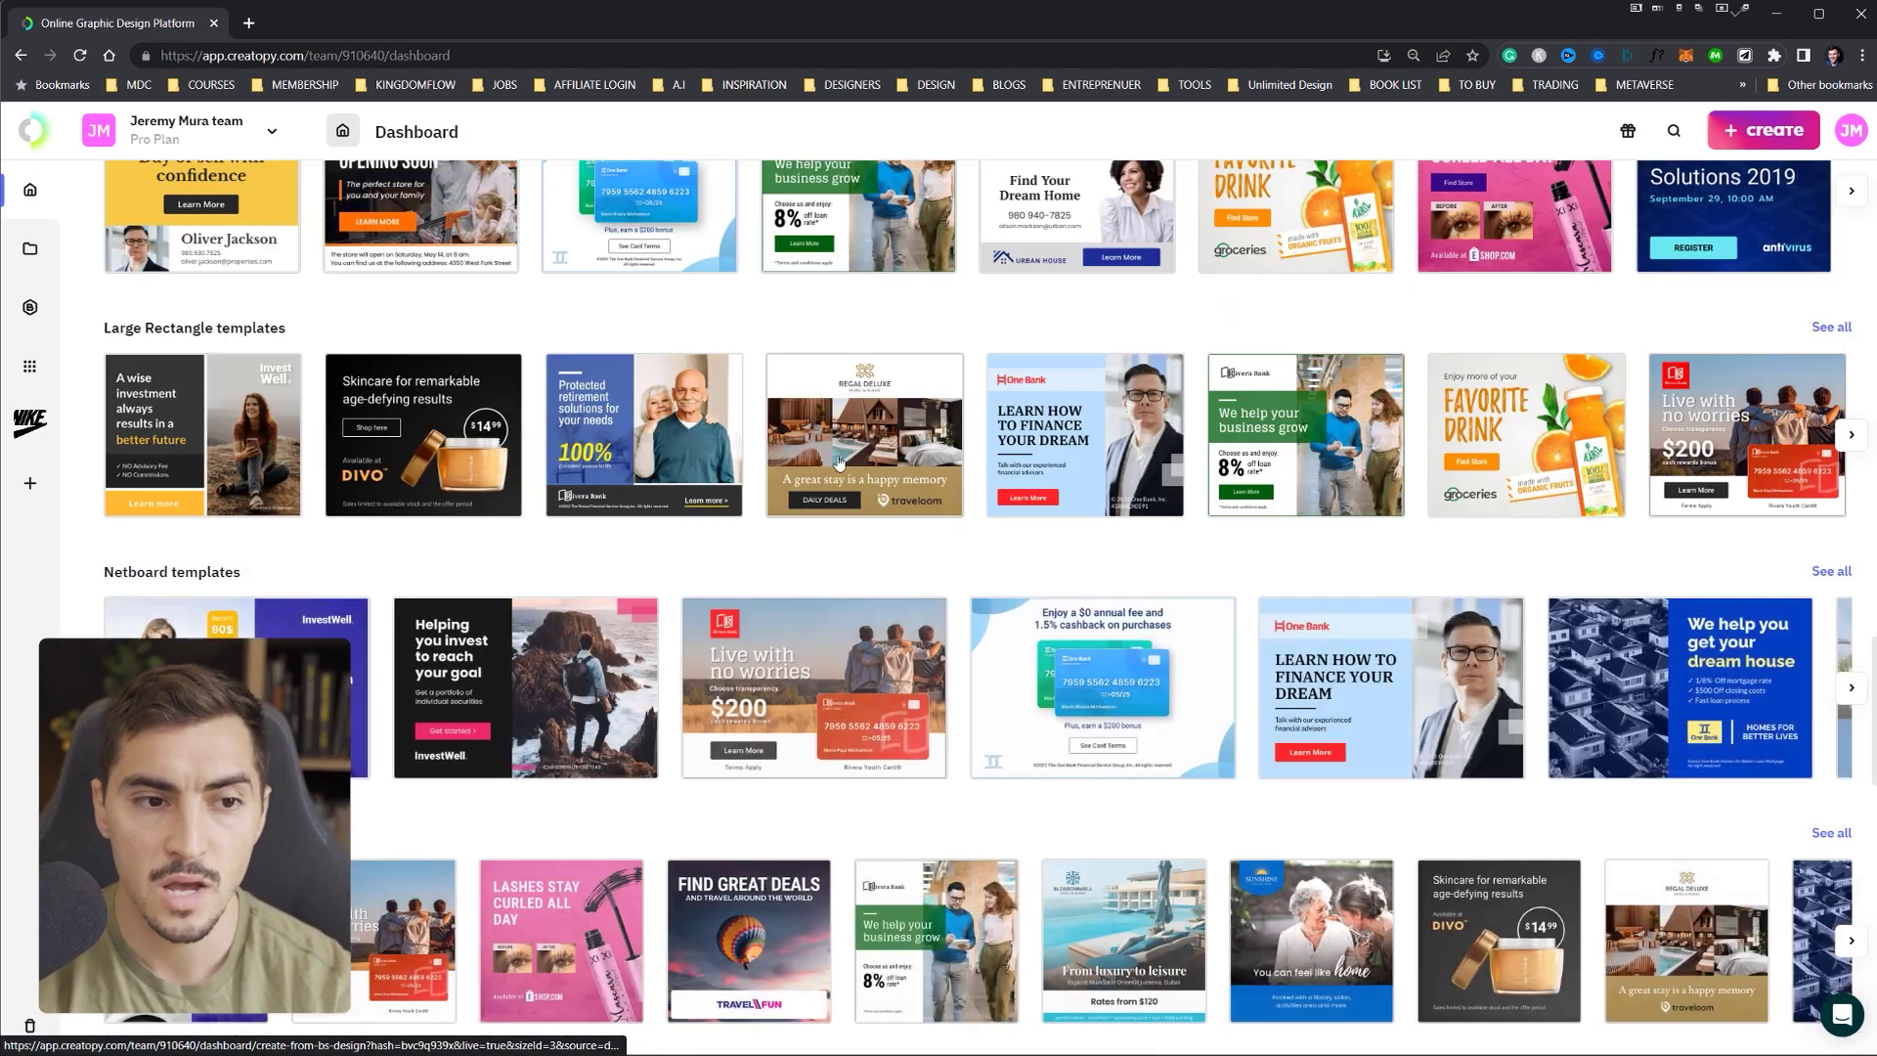
scroll(860, 626, down, 10)
scroll(881, 786, down, 5)
scroll(1834, 296, up, 20)
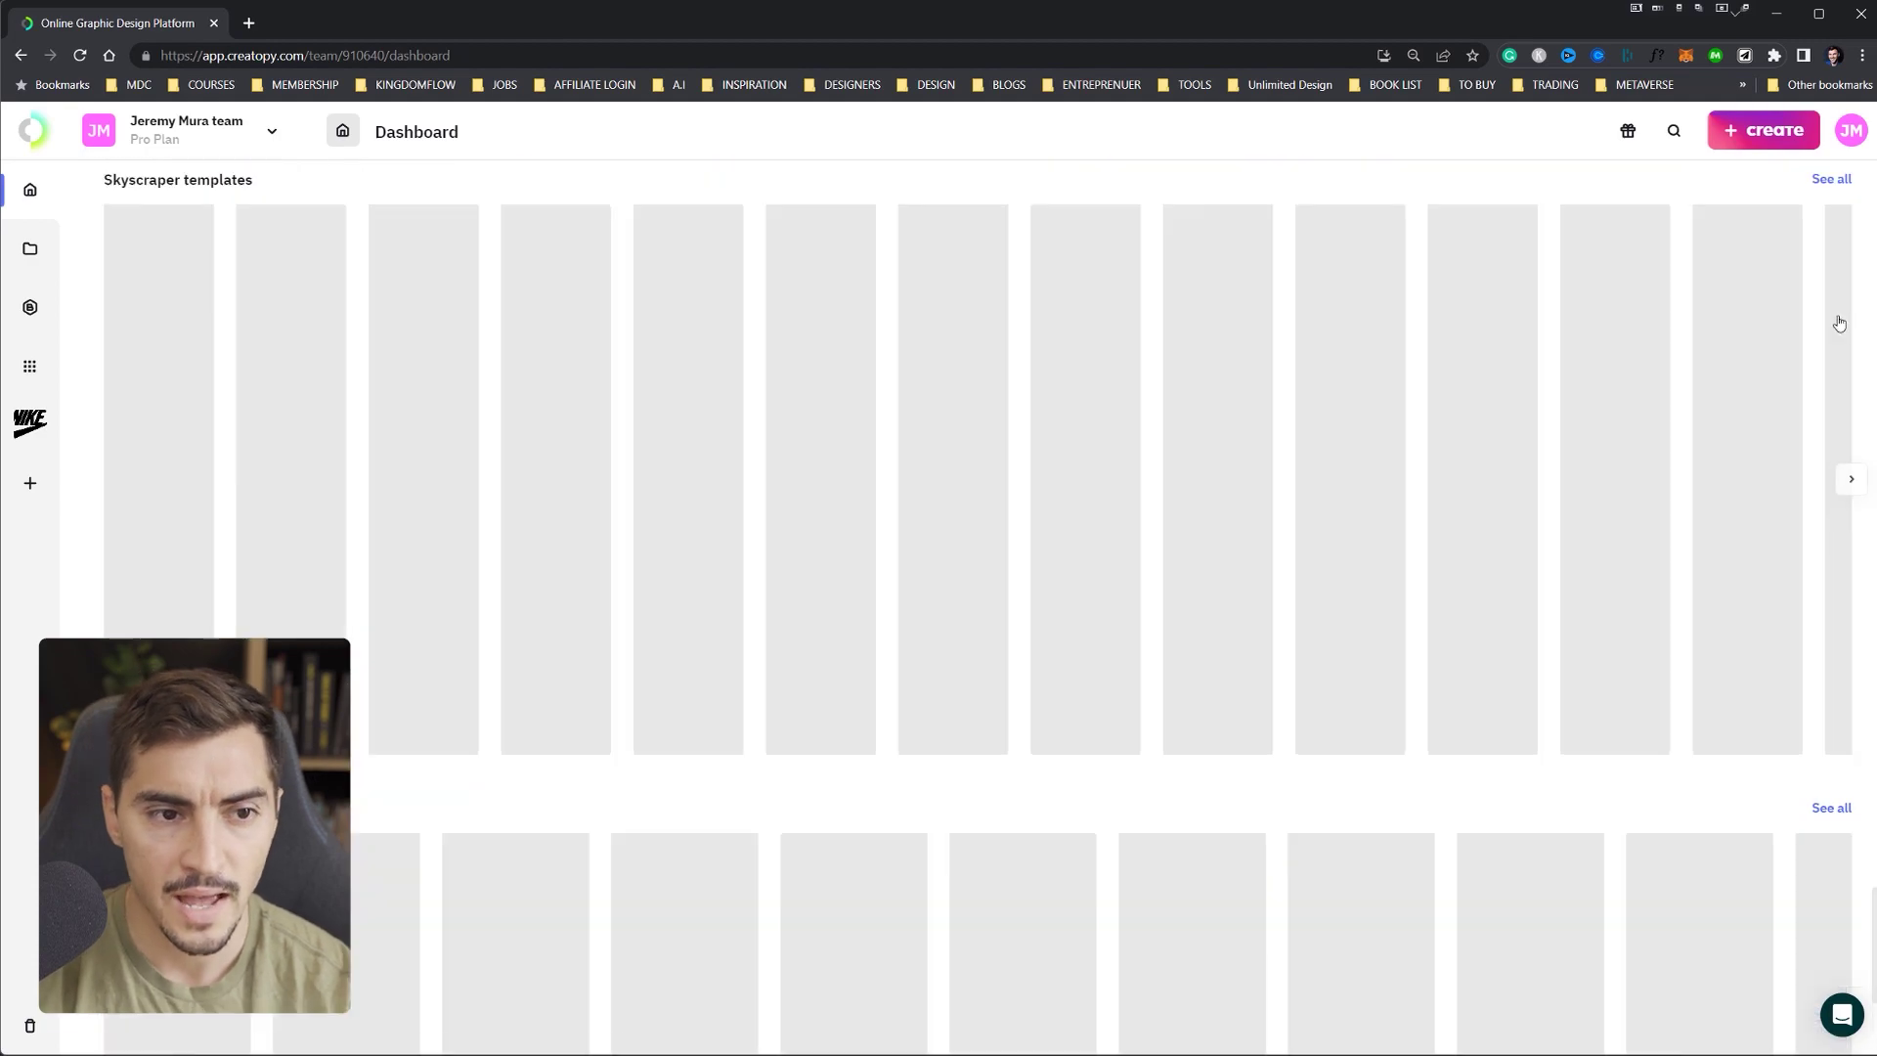
scroll(1833, 297, up, 5)
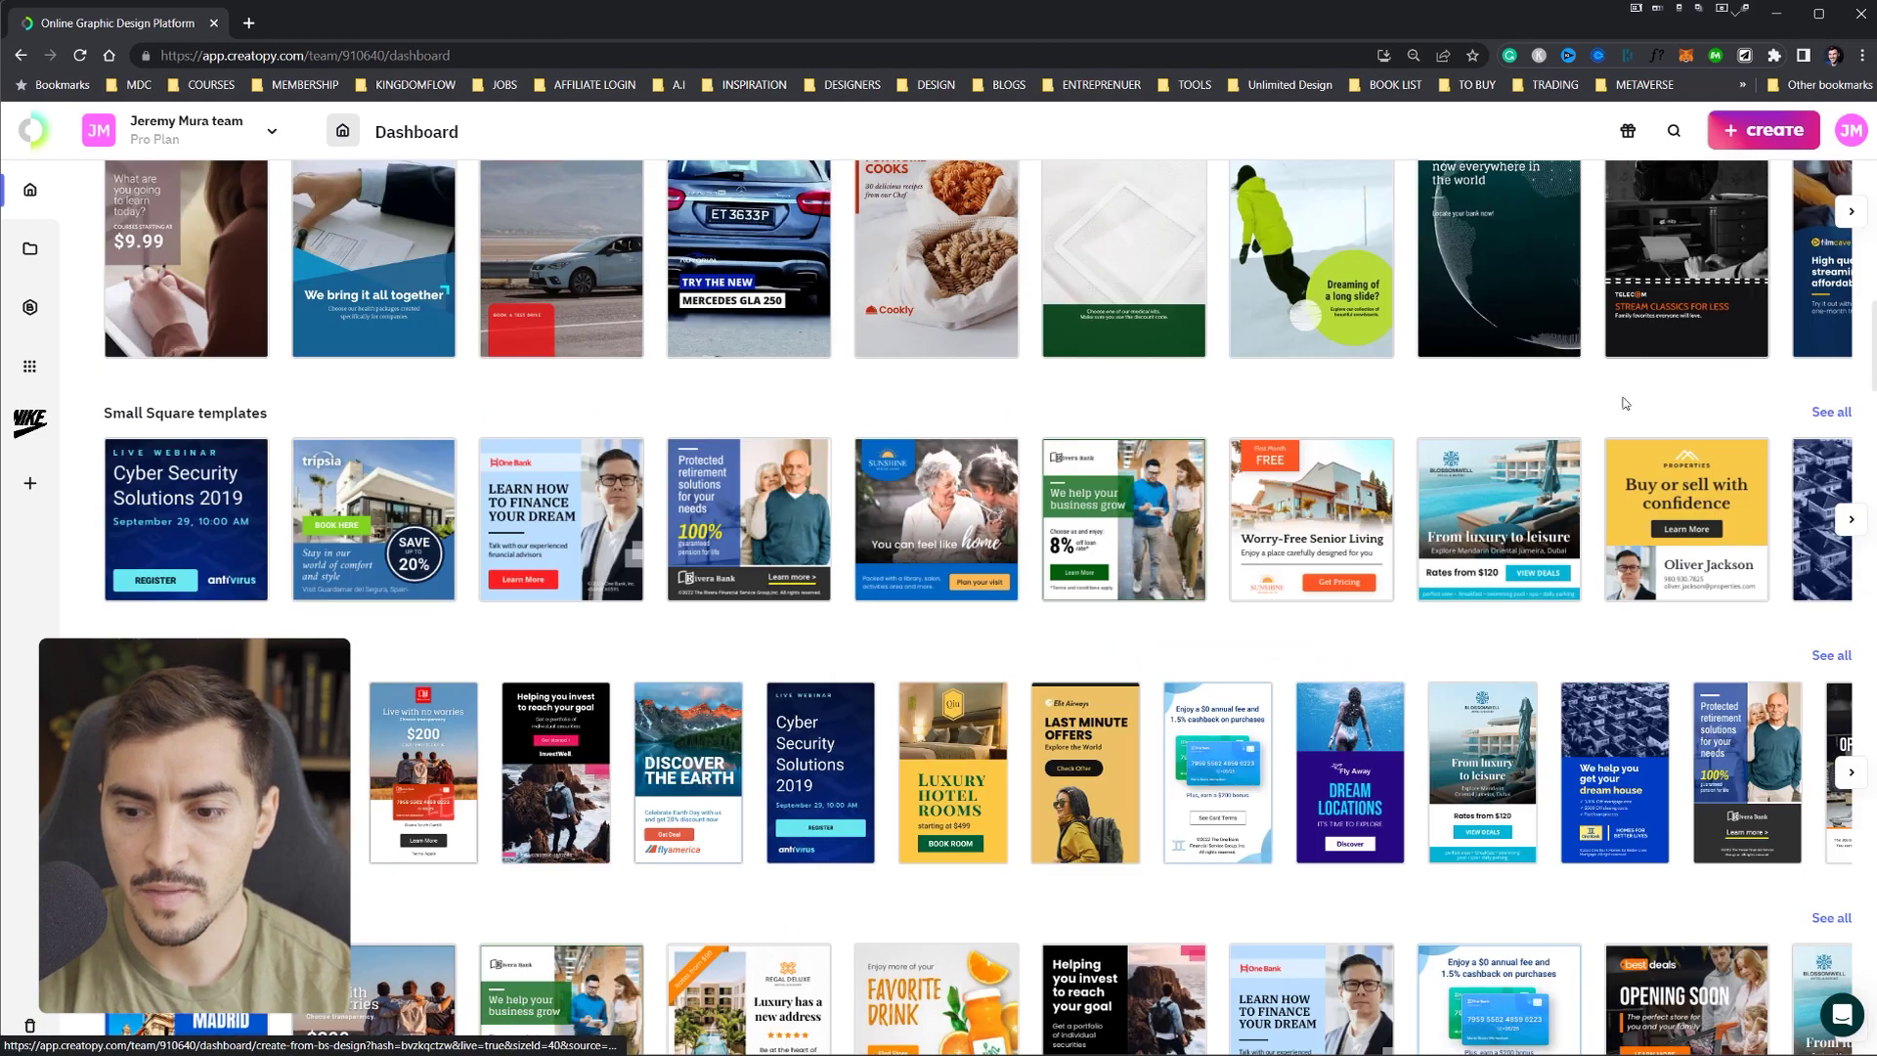
scroll(1336, 381, up, 10)
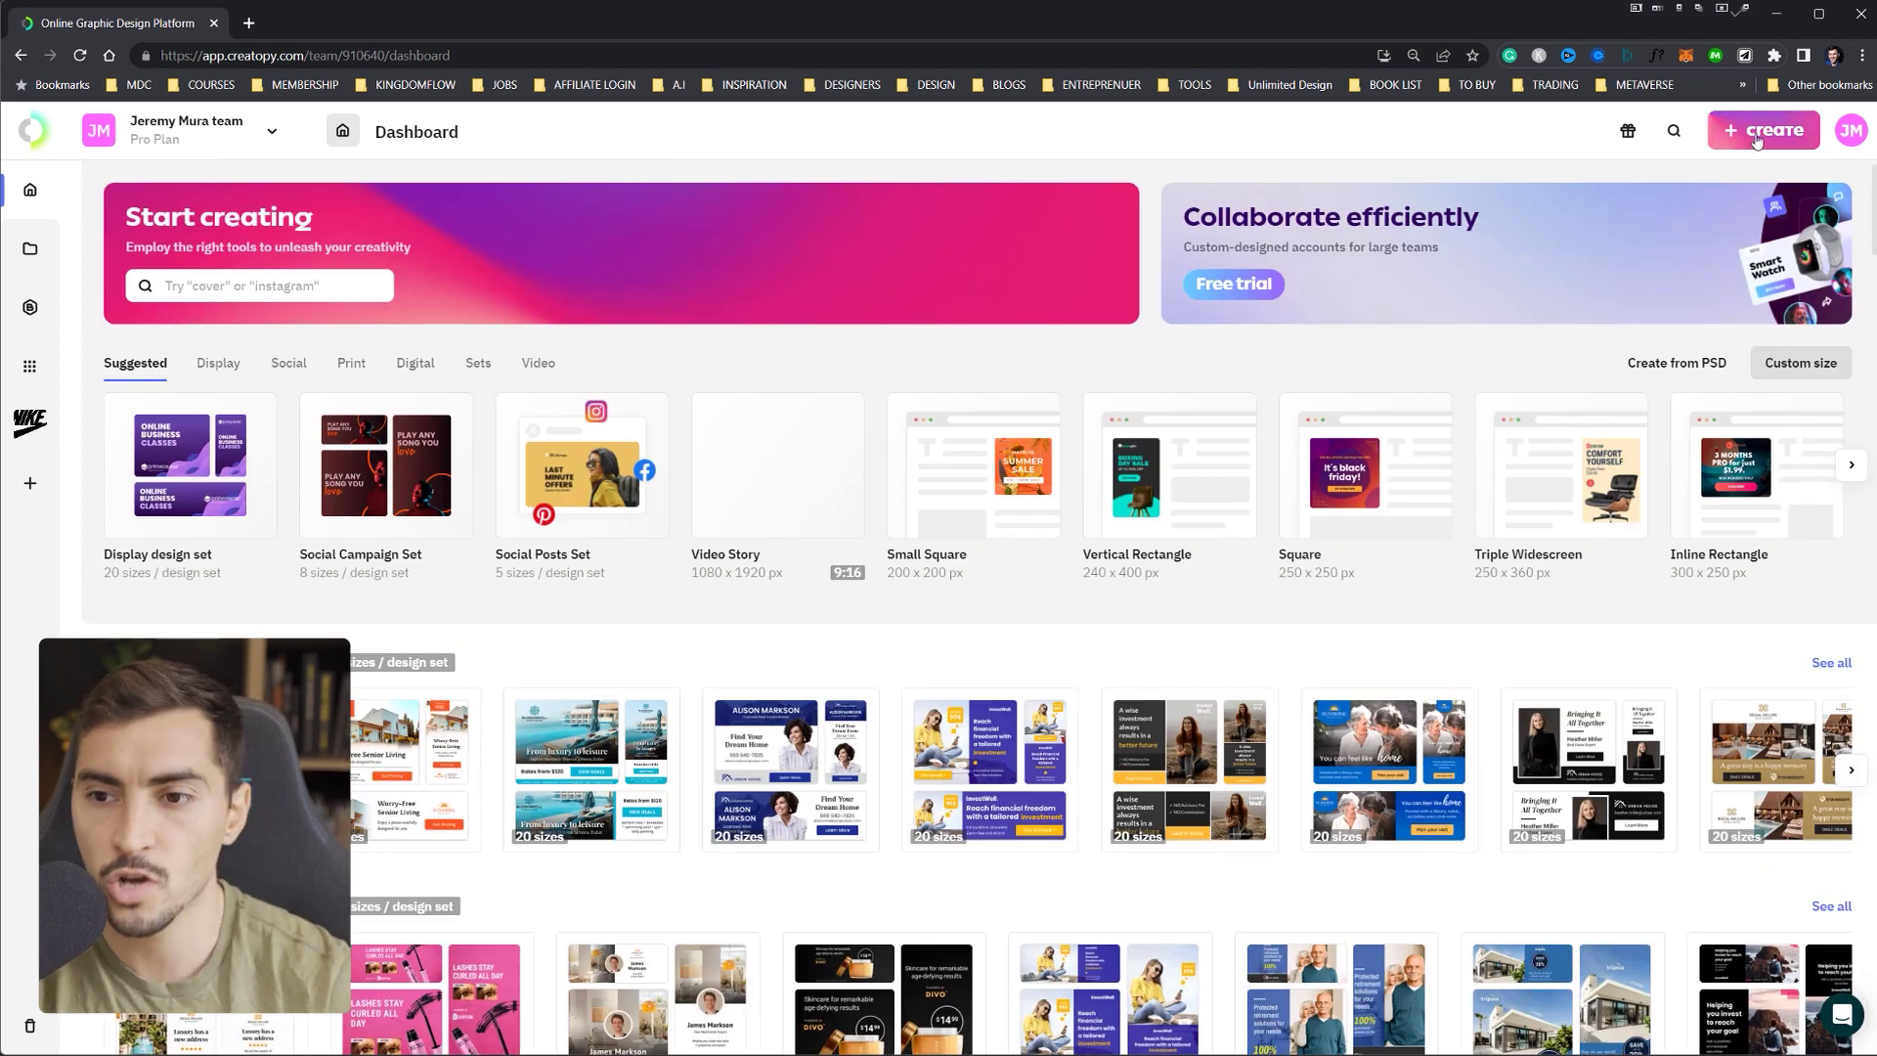
- Upload Nike_Ad_Design.psd from Downloads as a PSD and review its 1080 × 1350 layer list
click(1750, 137)
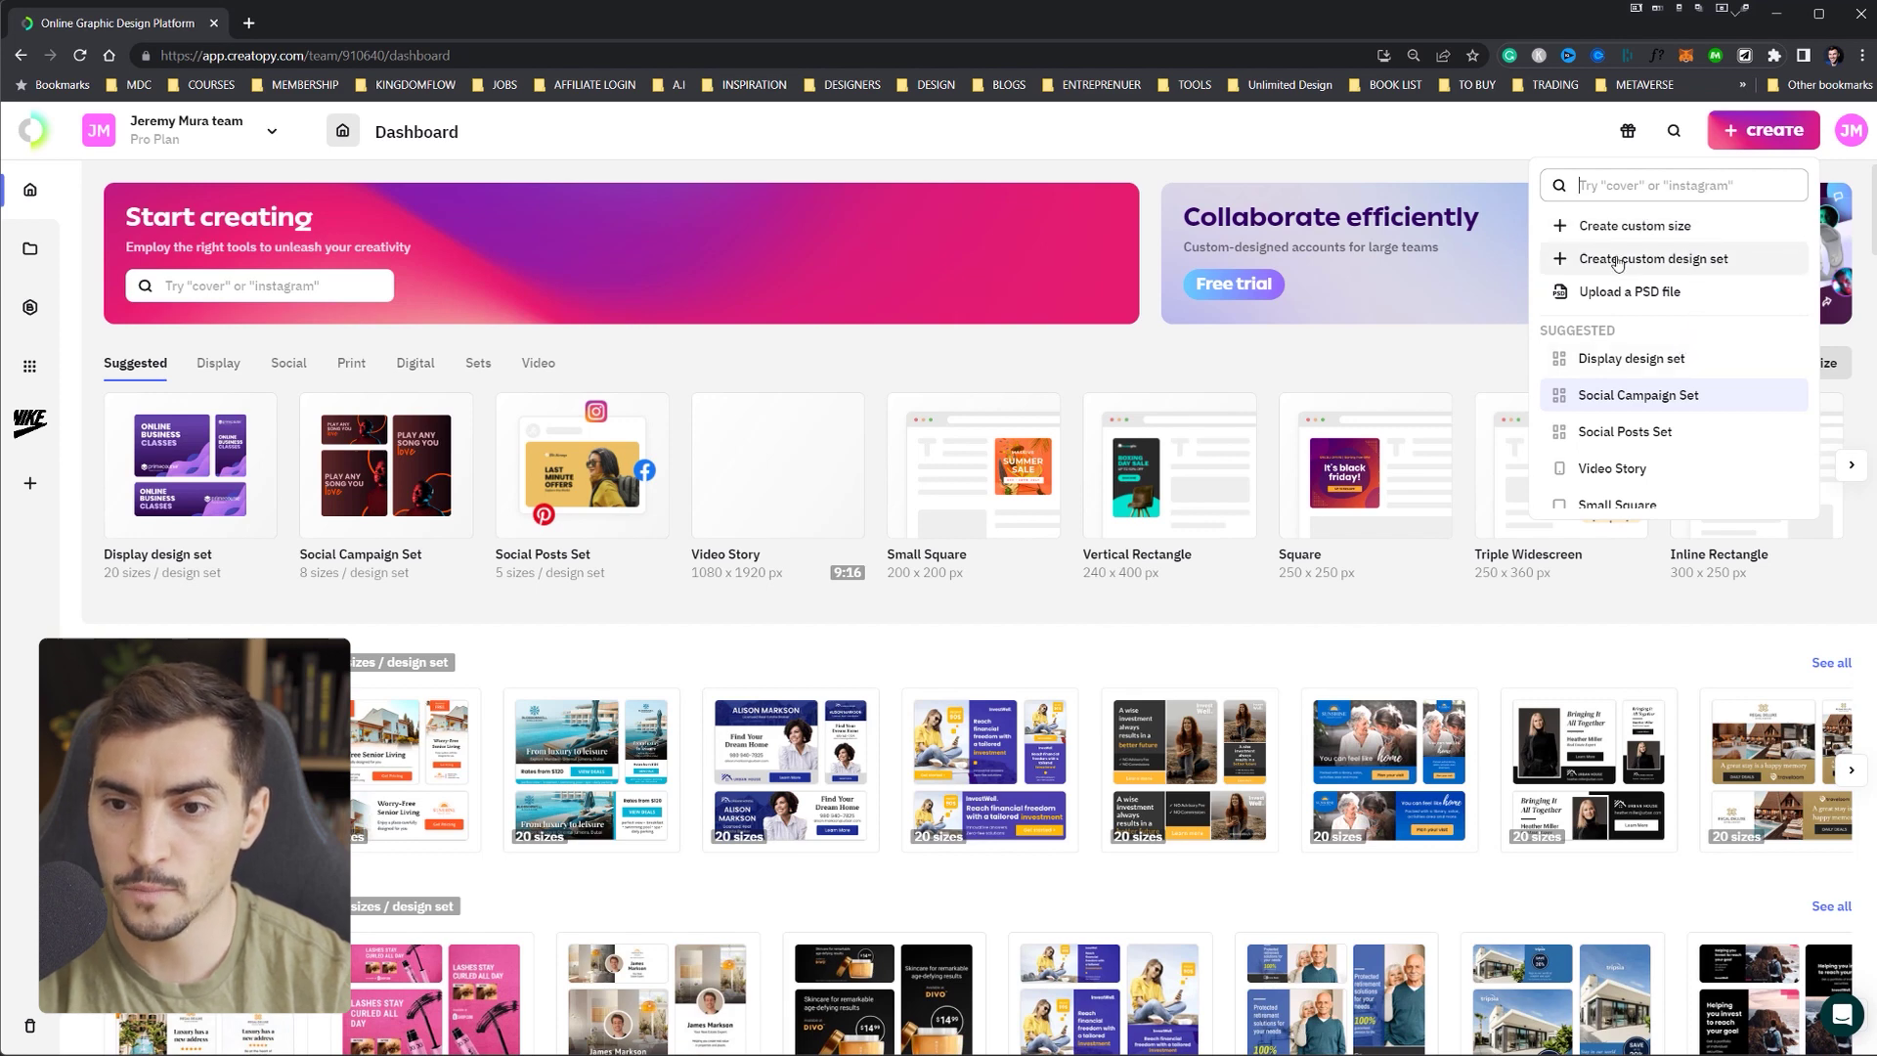
click(1651, 293)
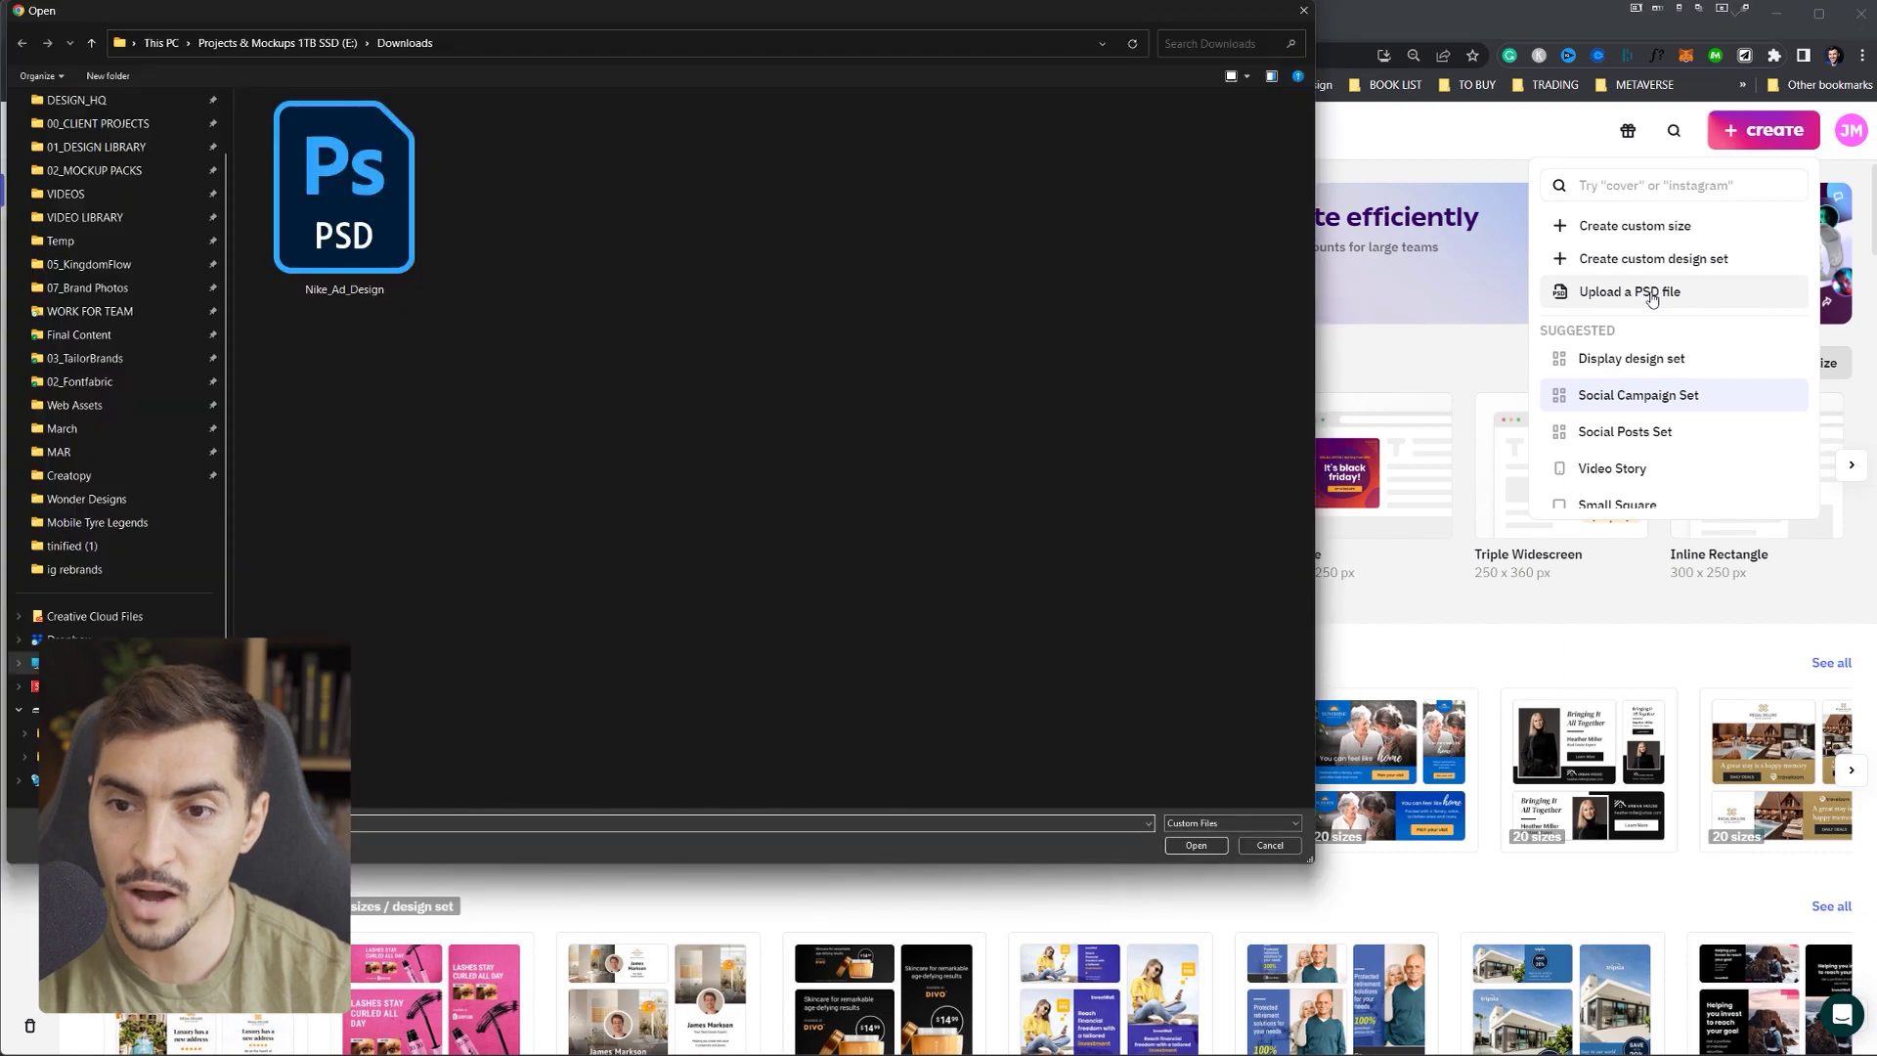
click(366, 195)
double_click(366, 195)
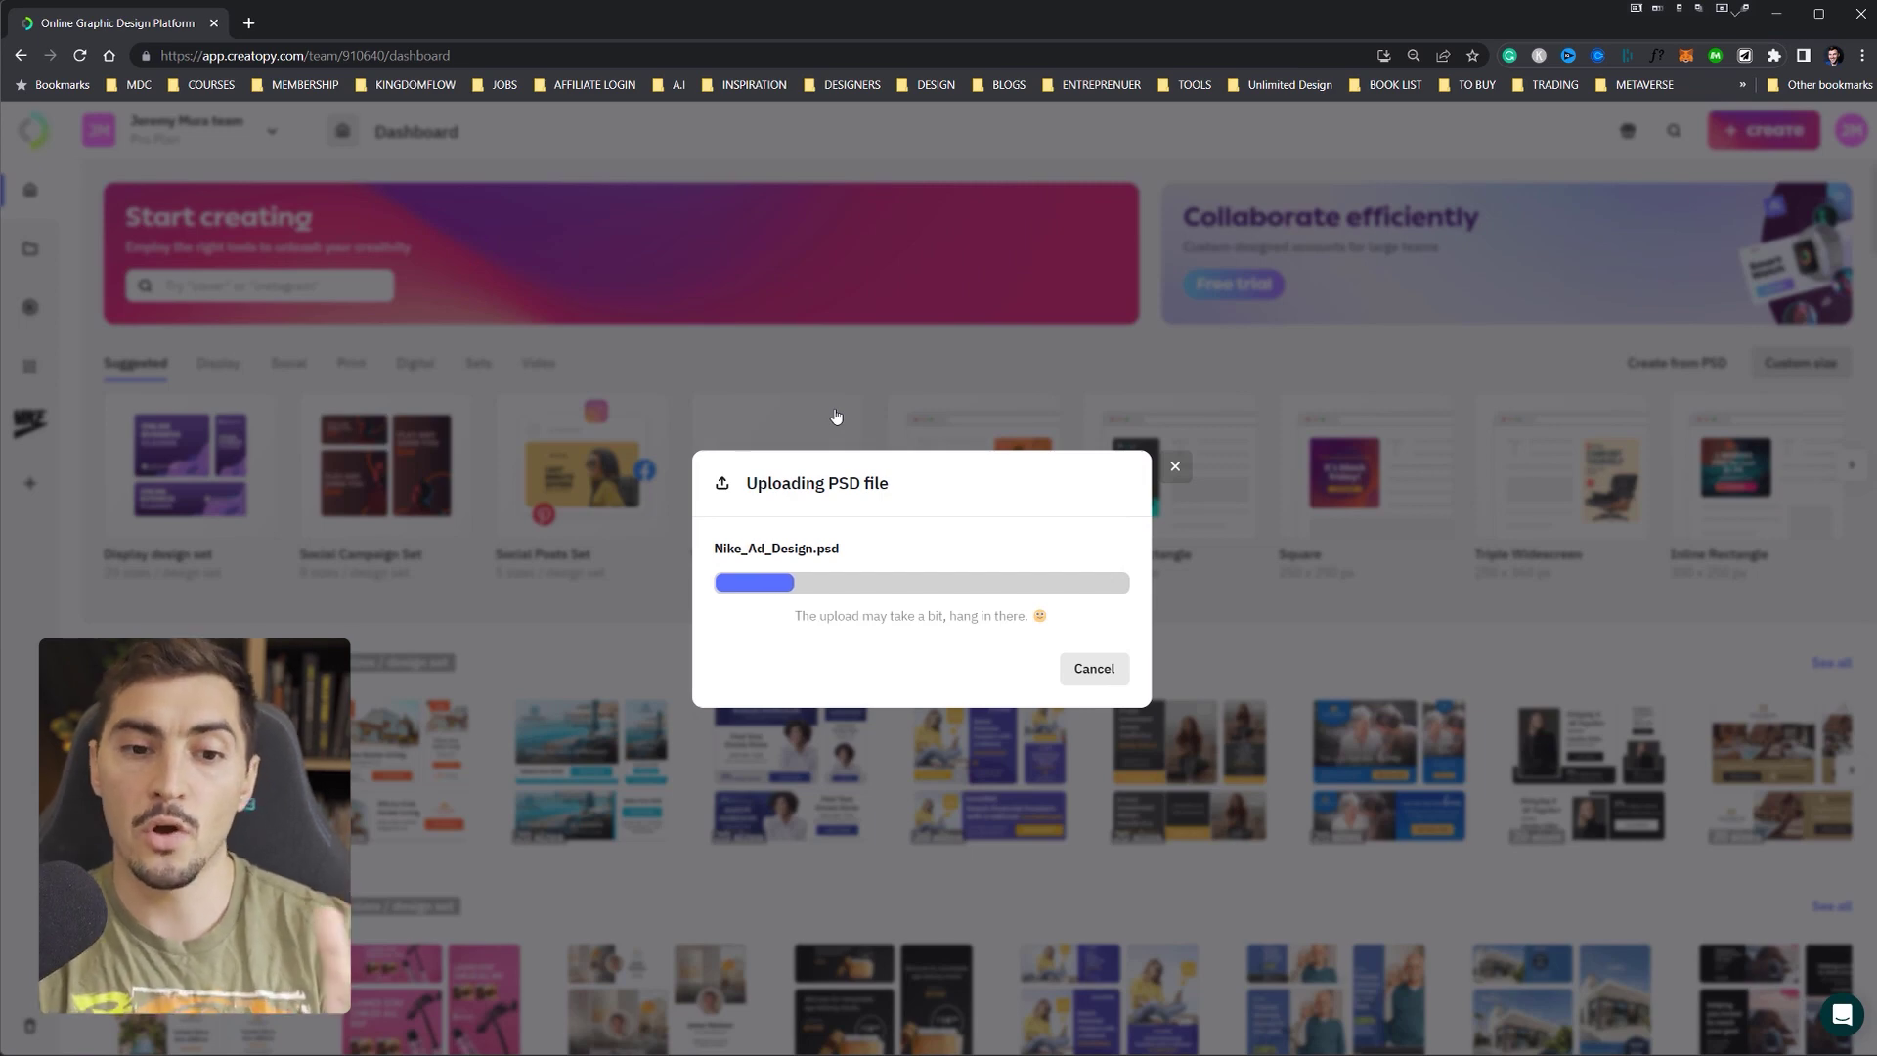
scroll(872, 584, up, 1)
scroll(1041, 665, down, 1)
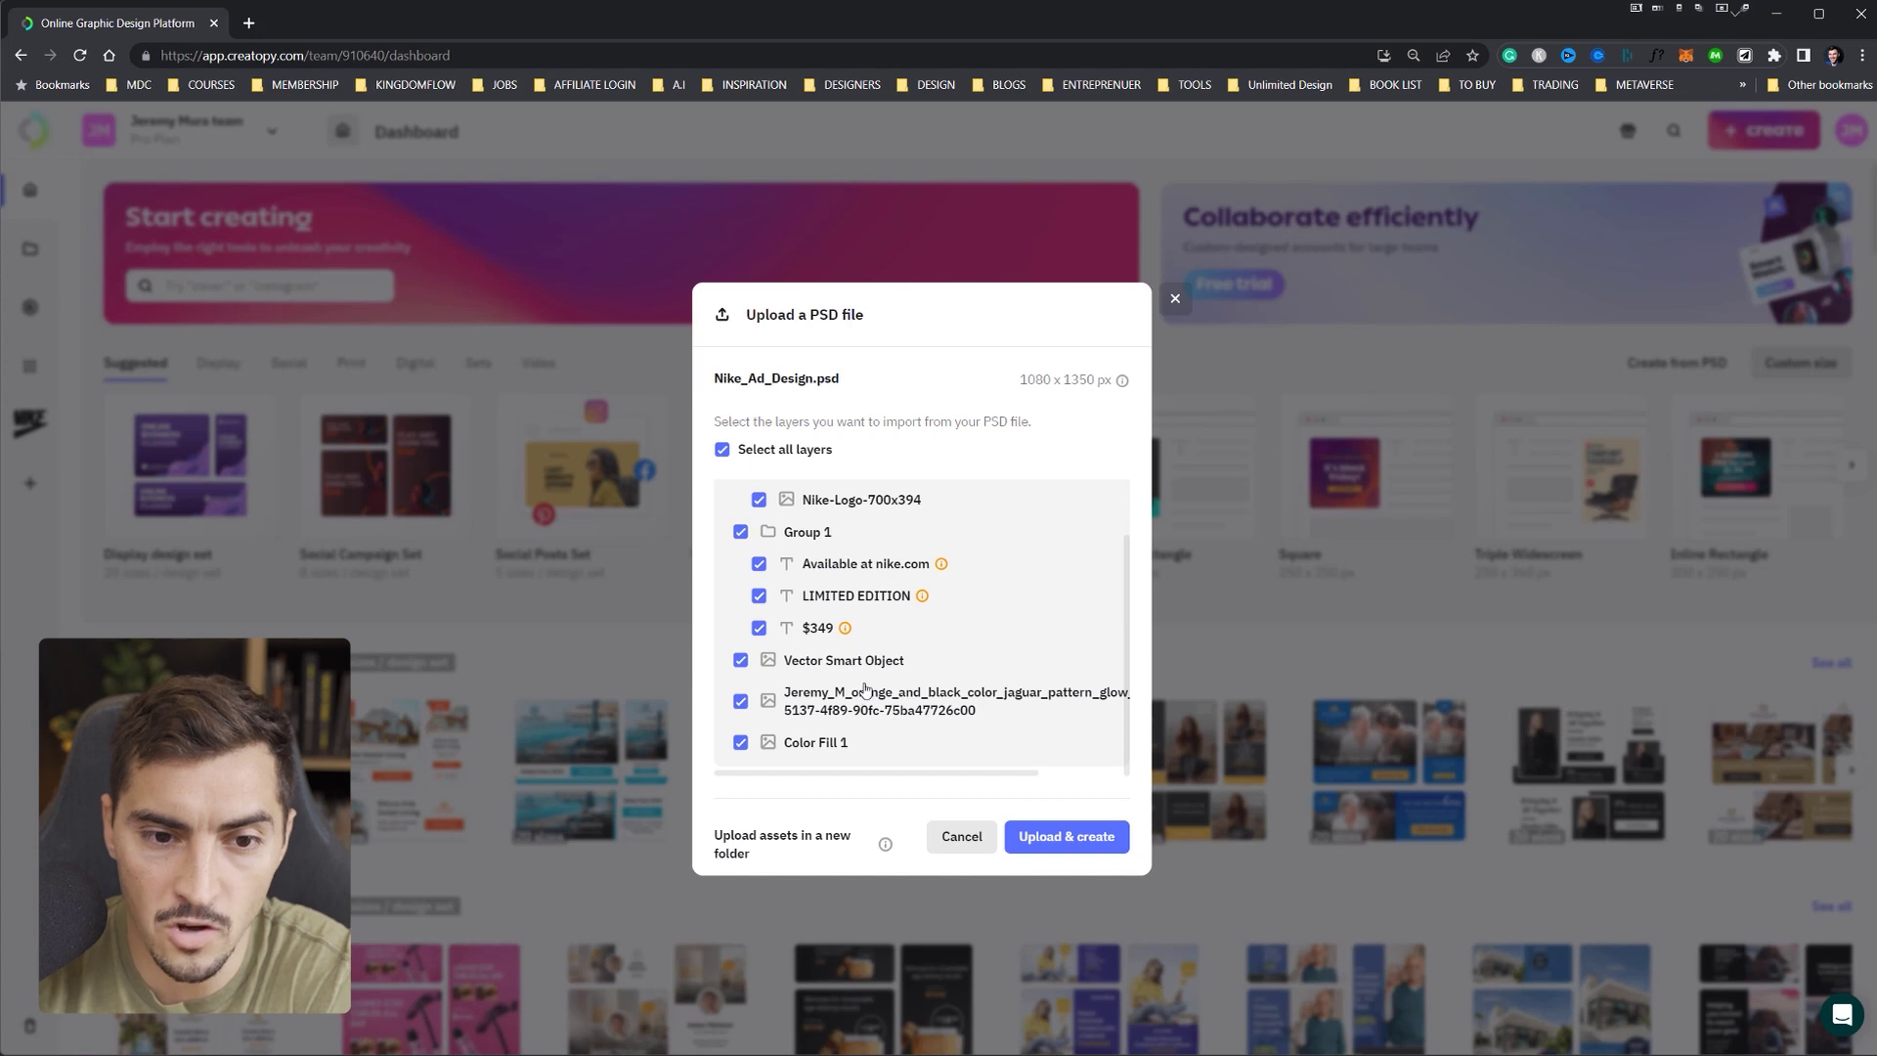
click(1077, 839)
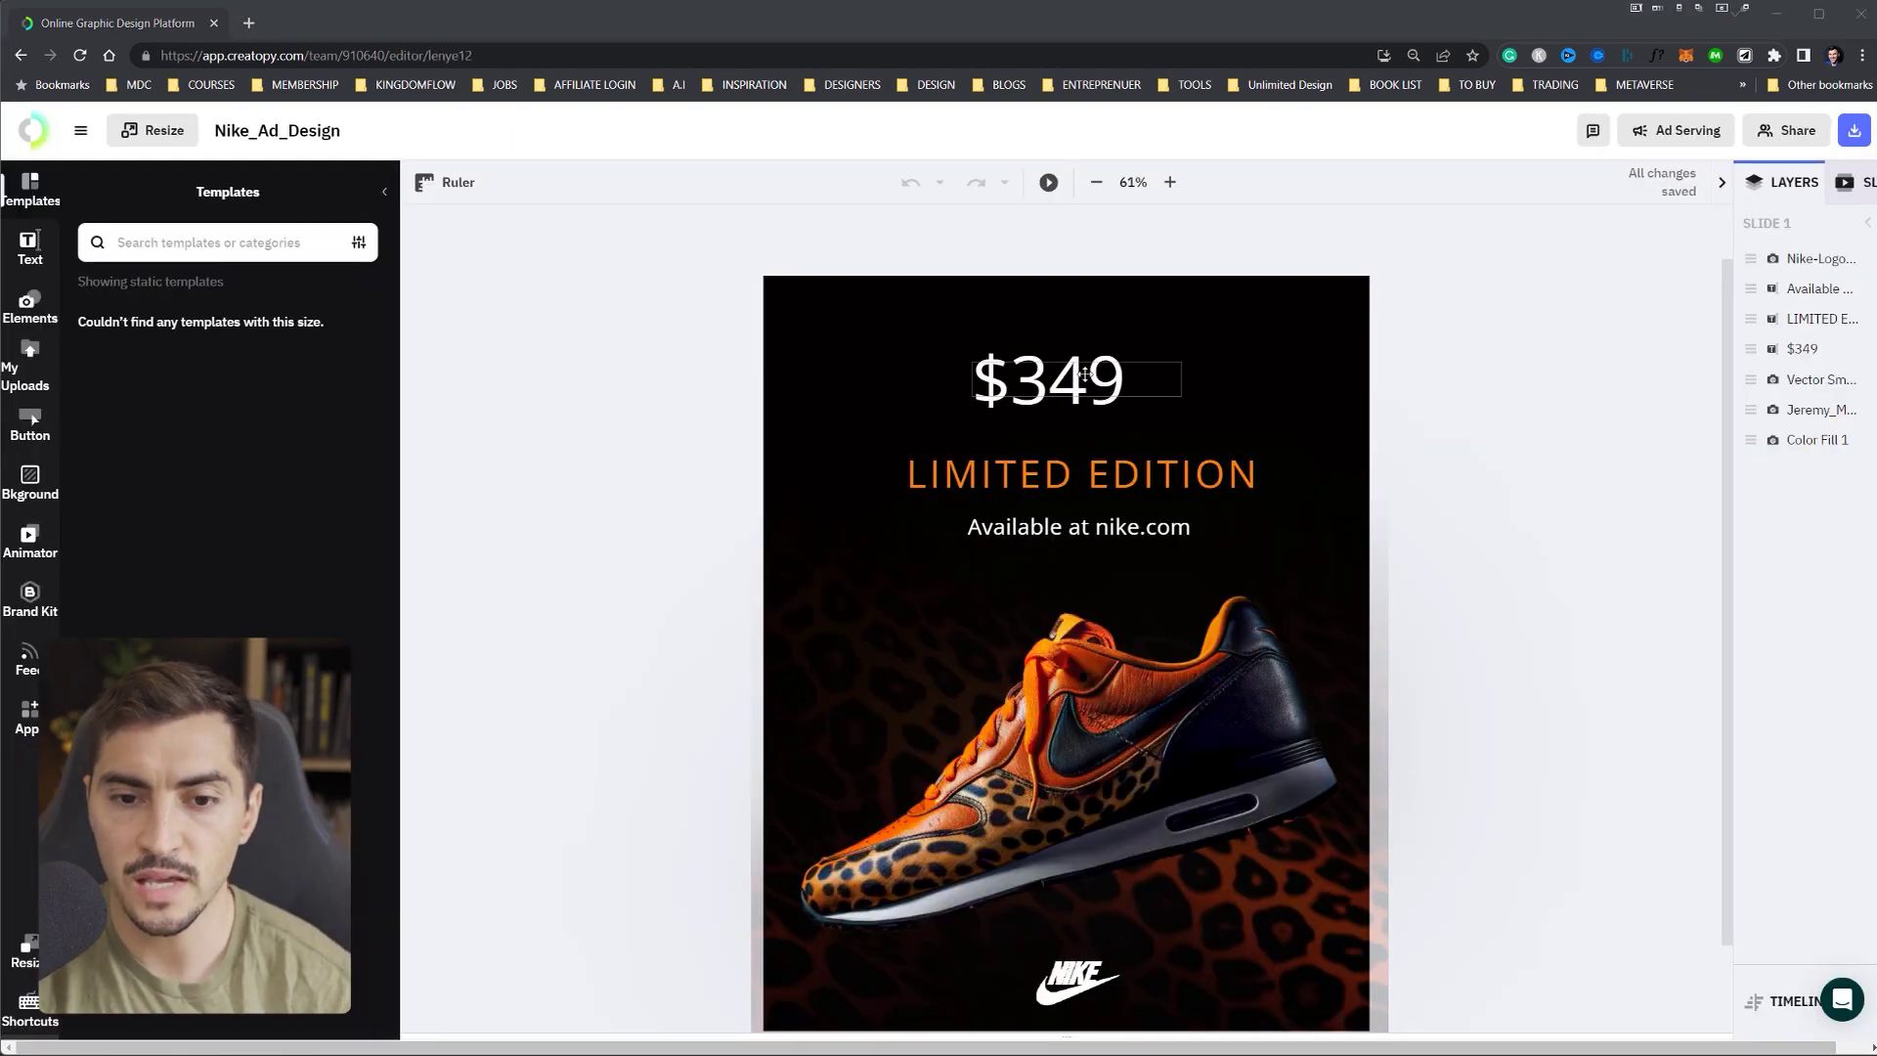
drag(1122, 473, 1102, 461)
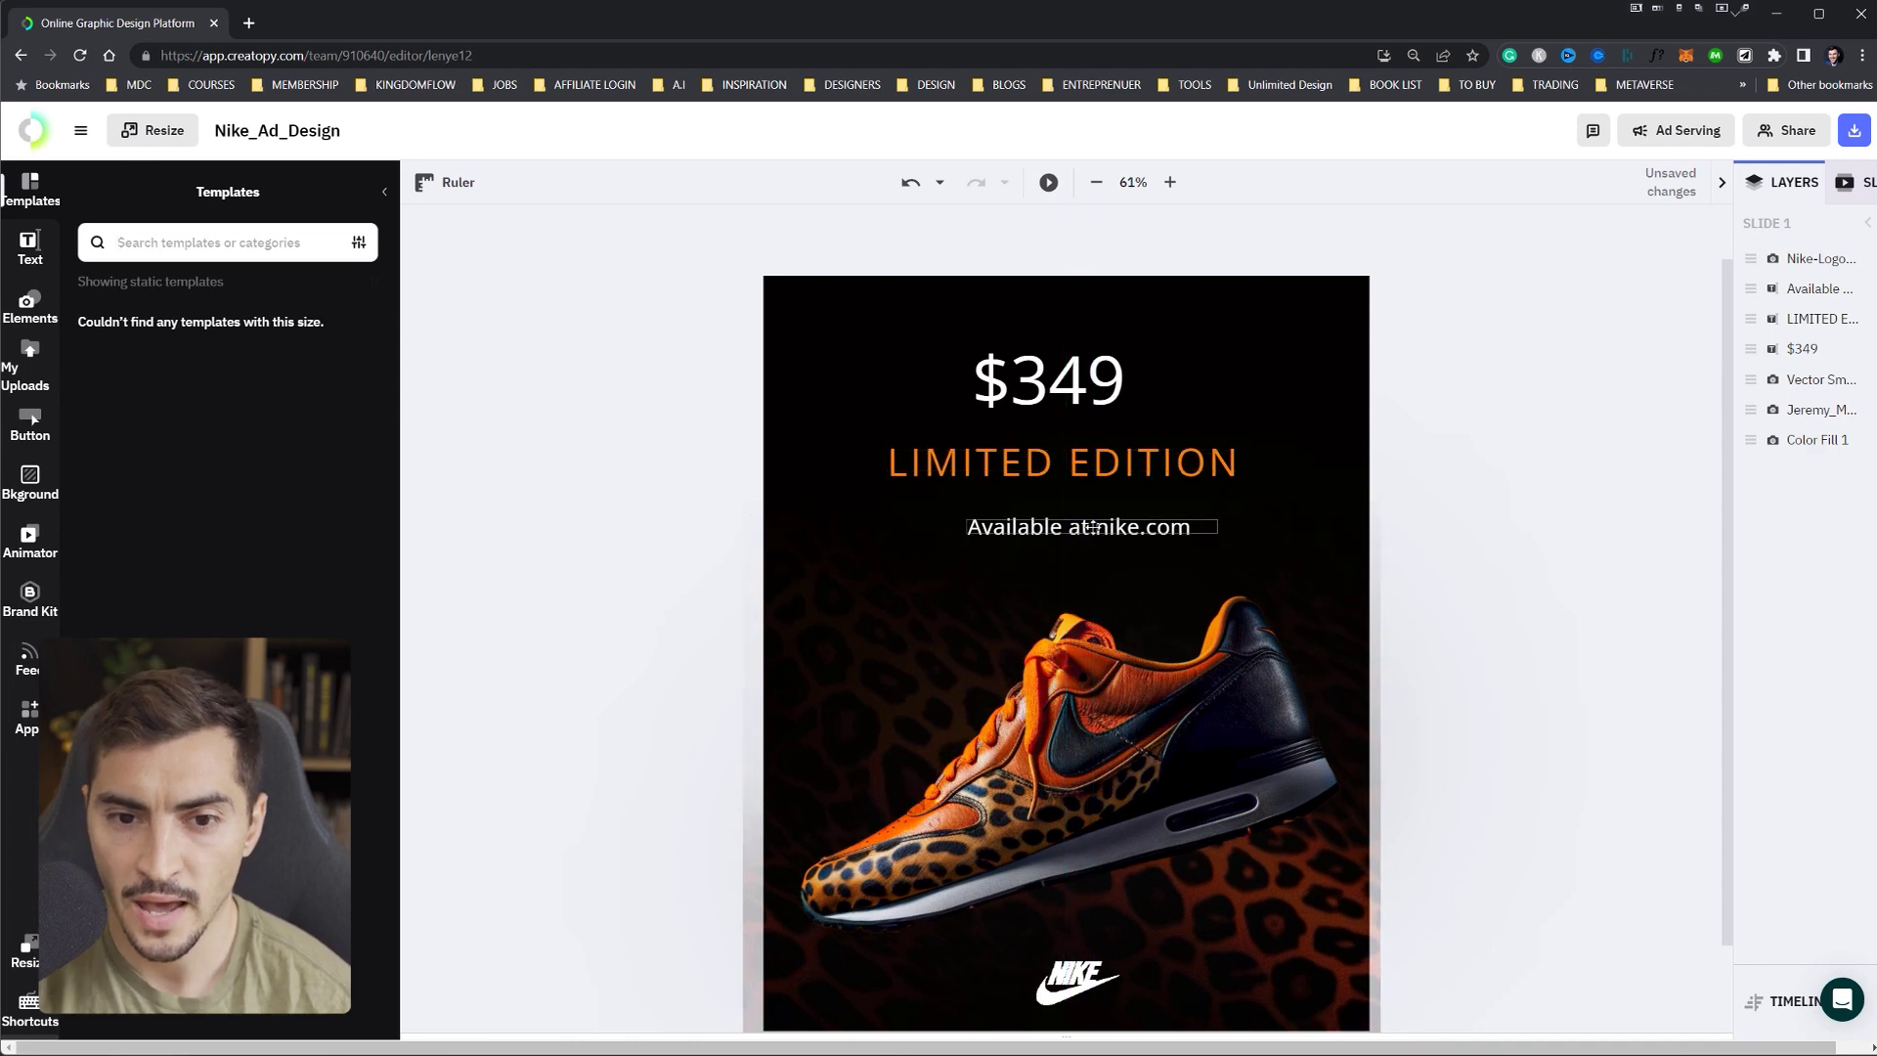
drag(1121, 533, 1114, 527)
click(1121, 467)
click(1165, 371)
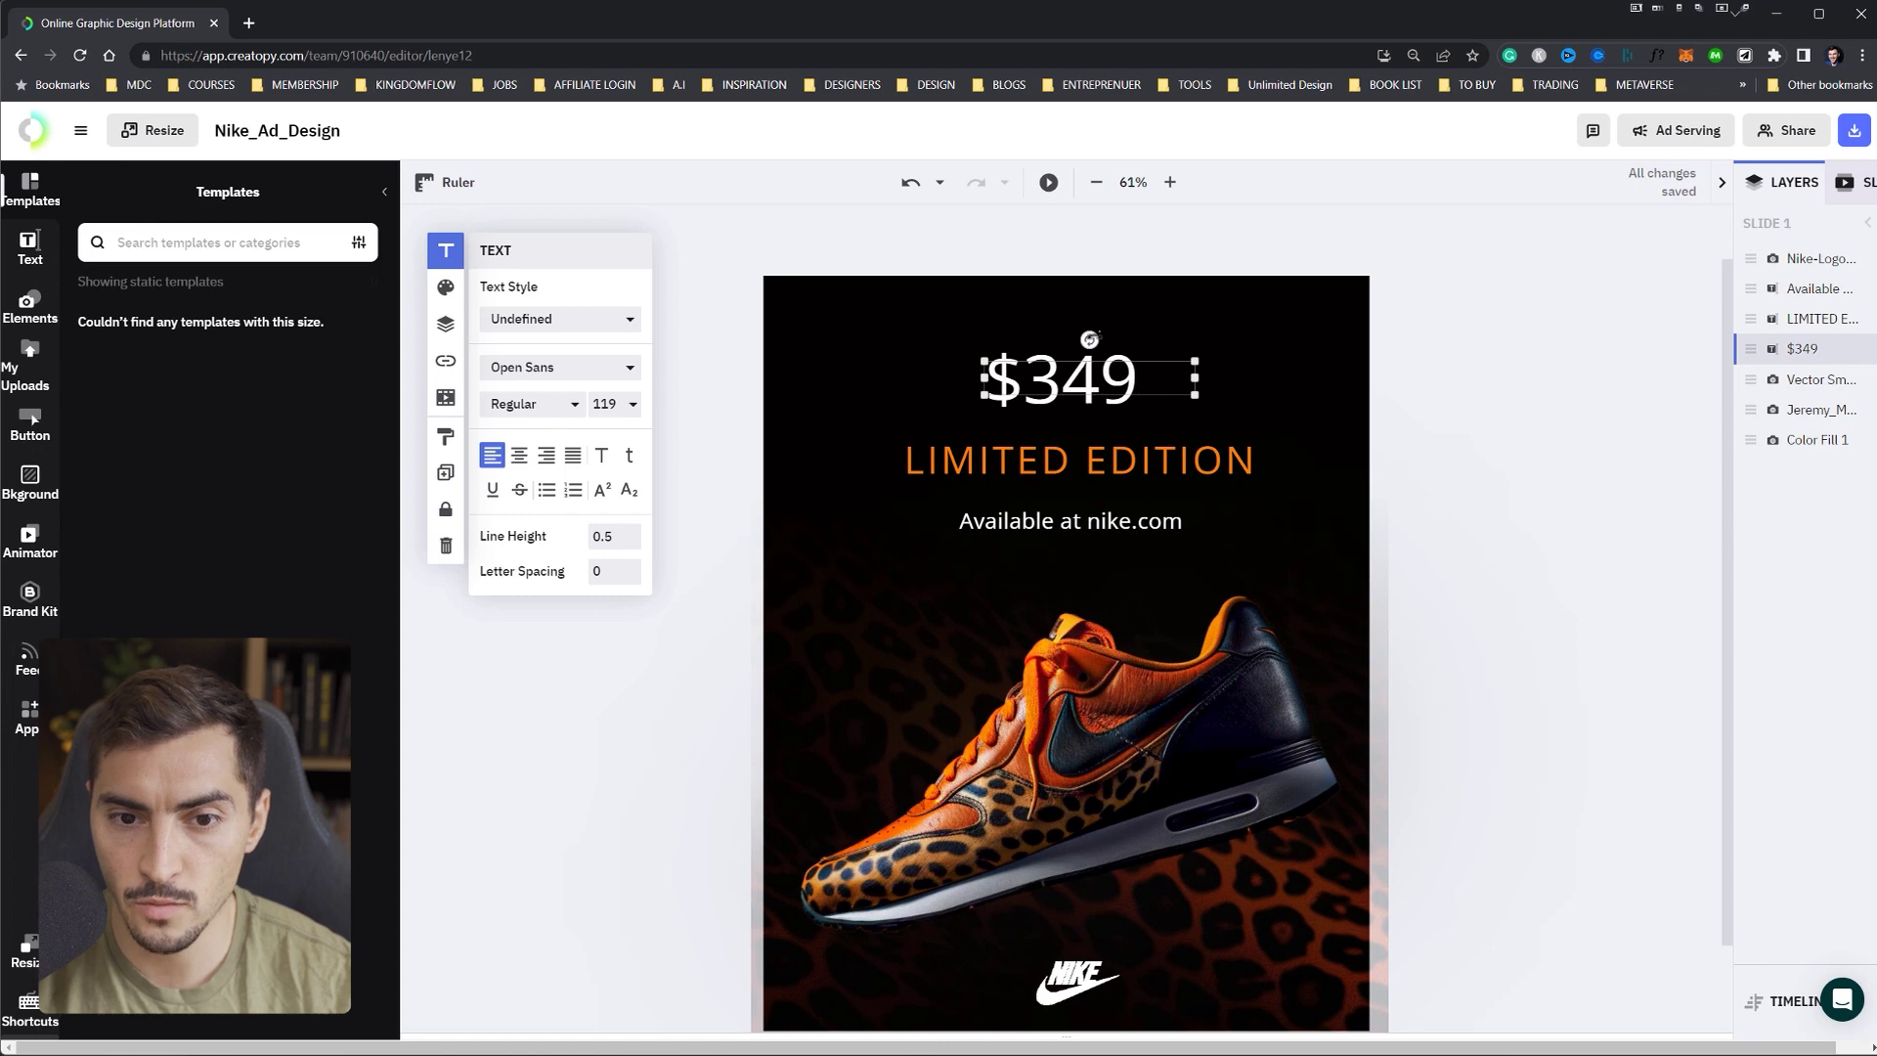
key(Escape)
click(1069, 490)
click(959, 519)
click(1106, 391)
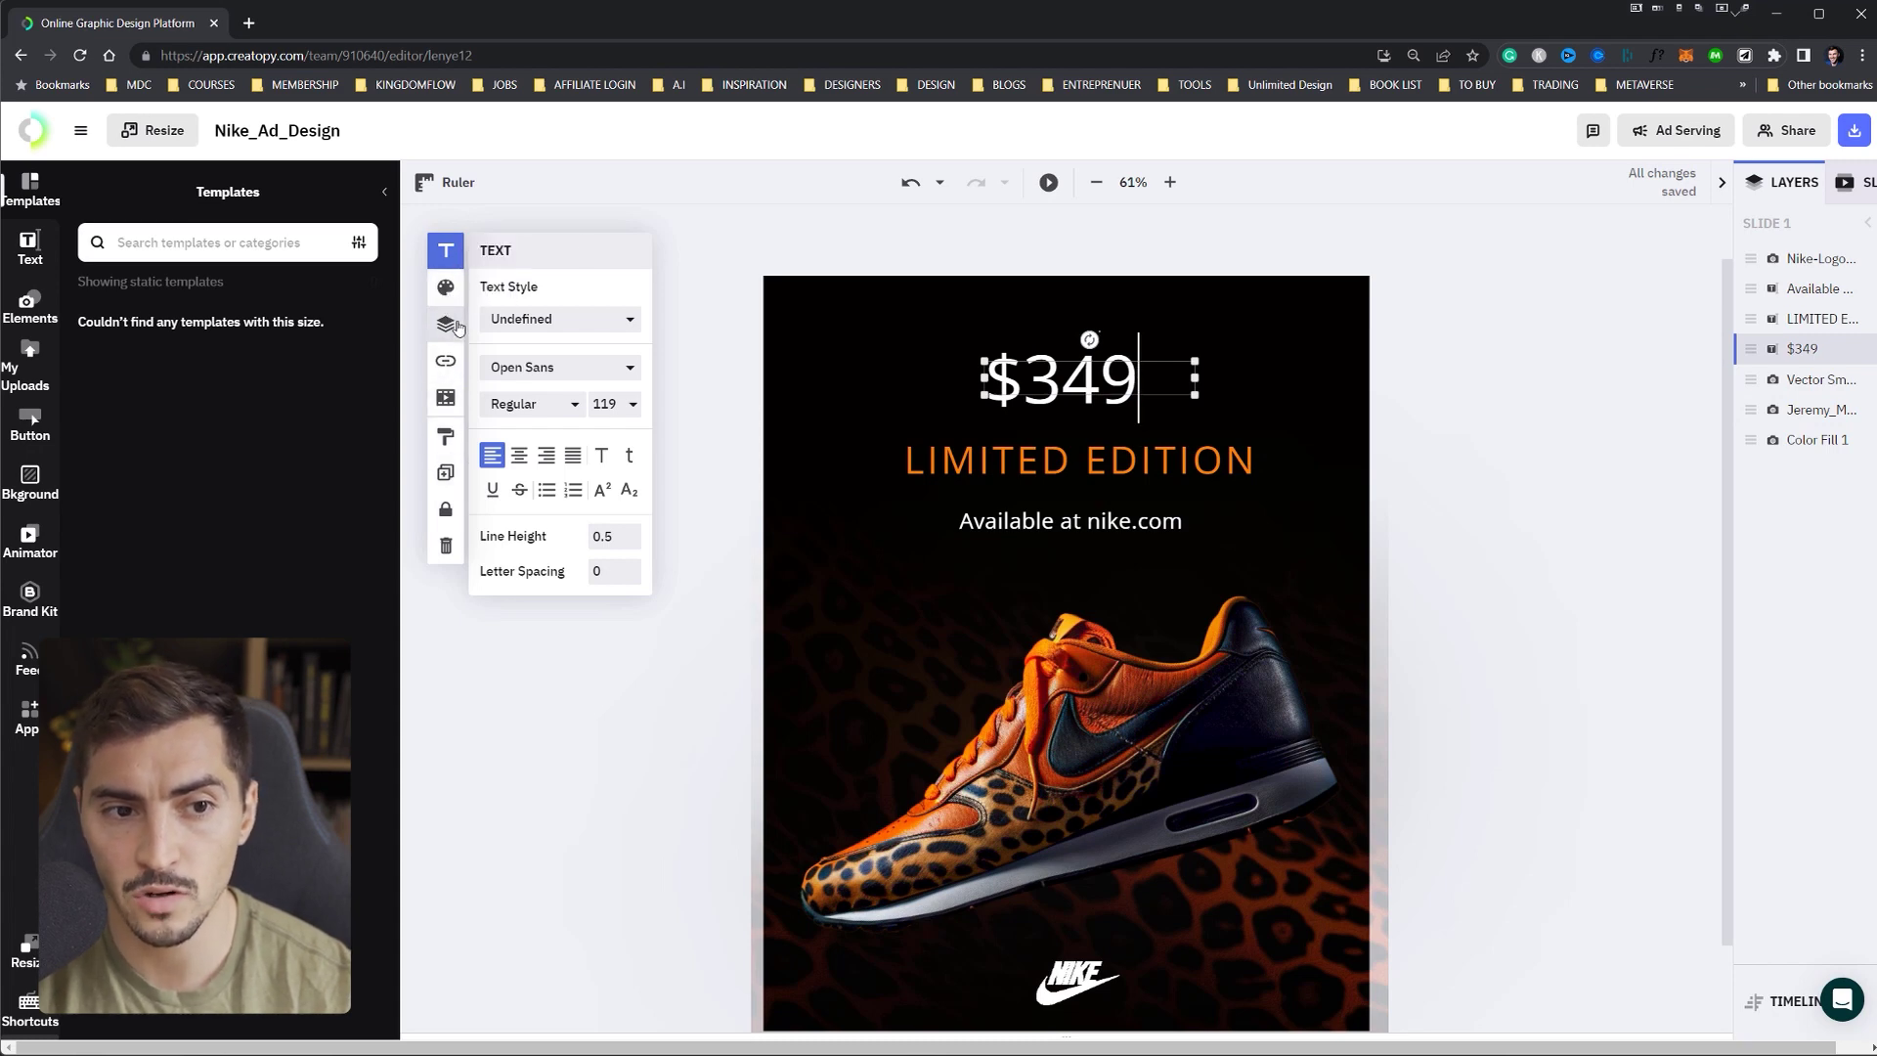
click(446, 287)
click(446, 324)
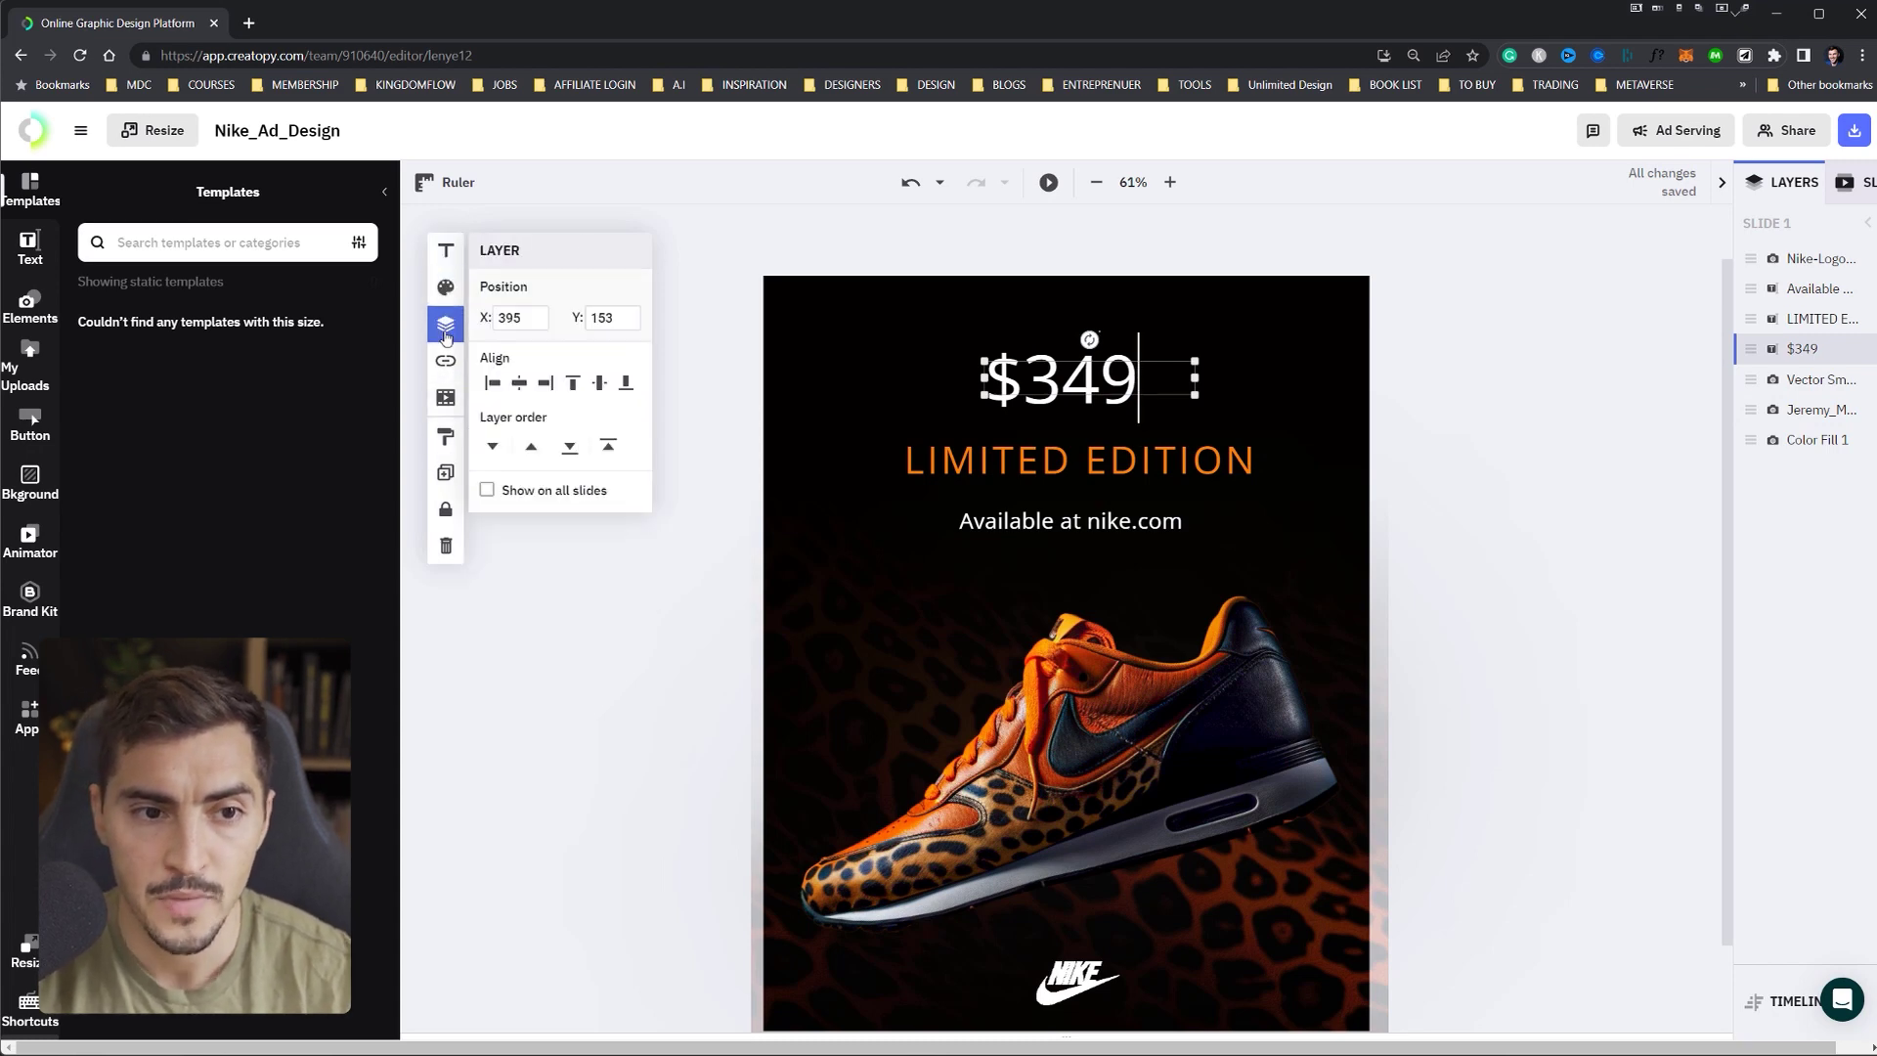
click(446, 361)
click(518, 318)
click(508, 352)
click(445, 397)
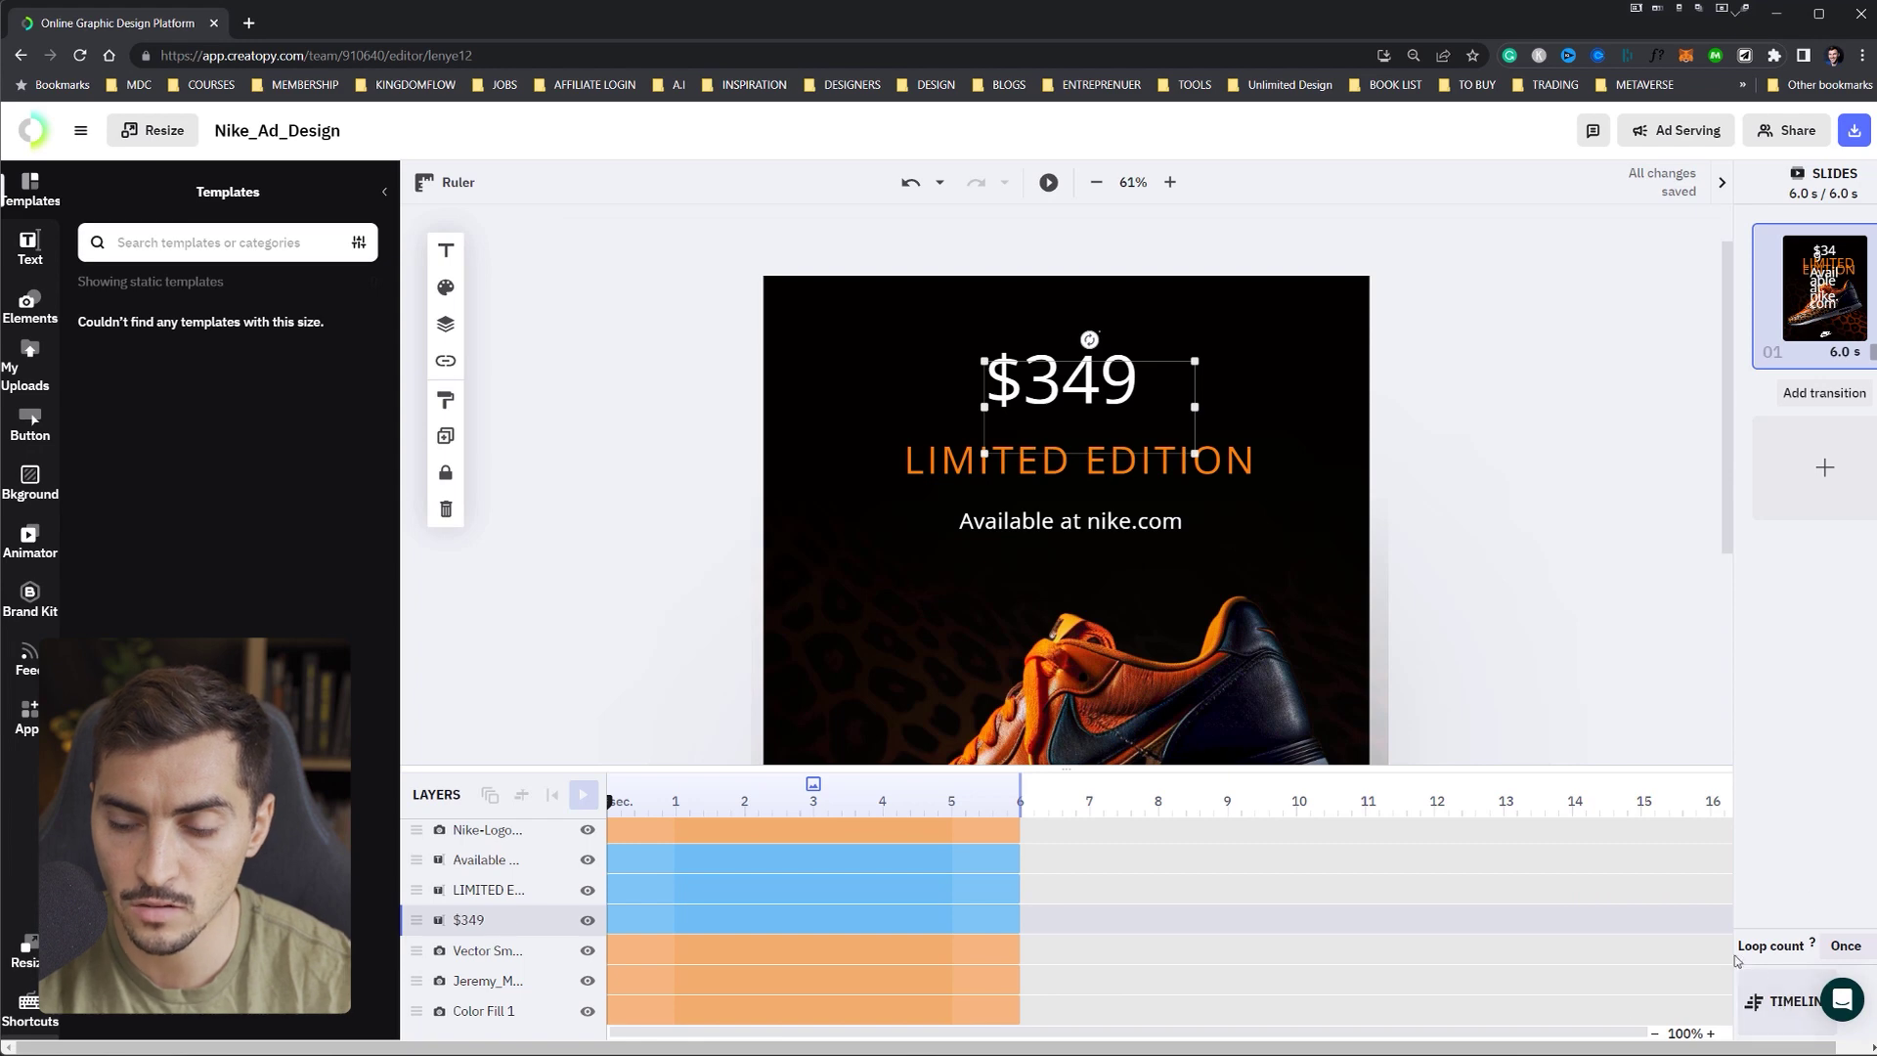
click(1775, 997)
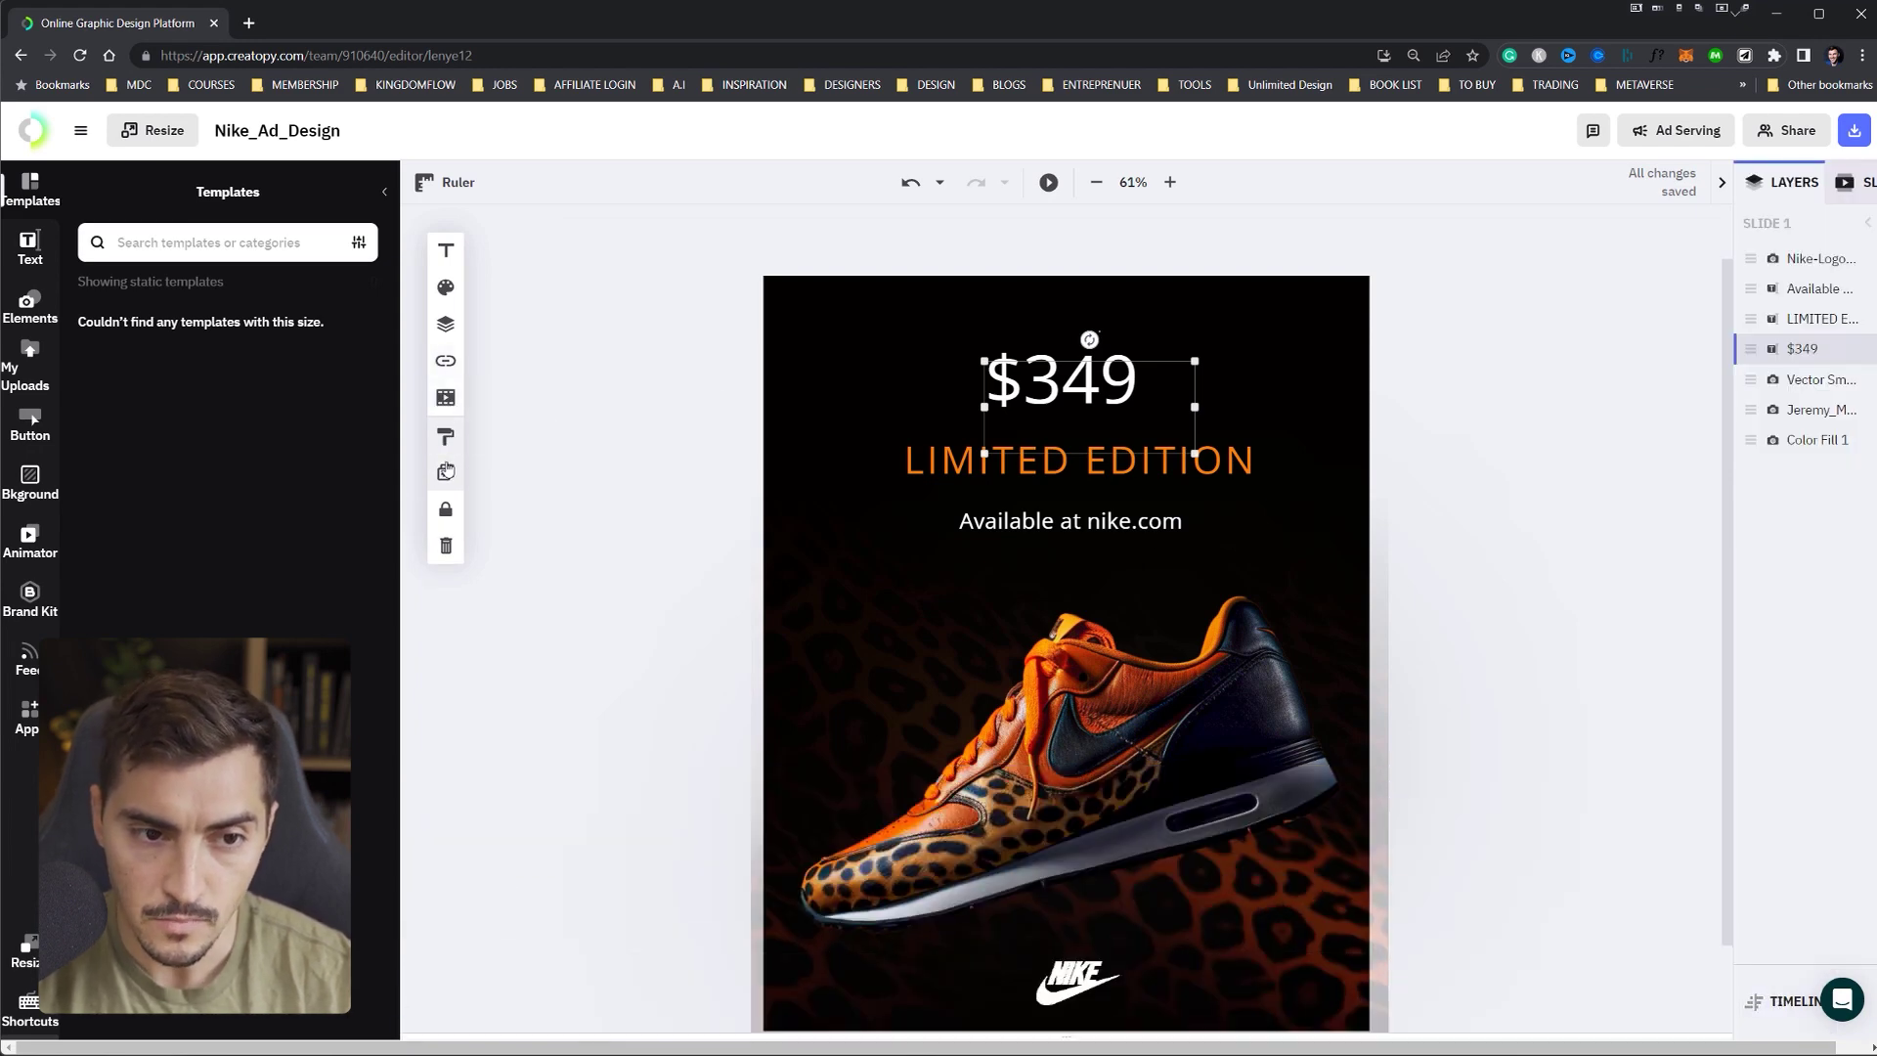
click(446, 476)
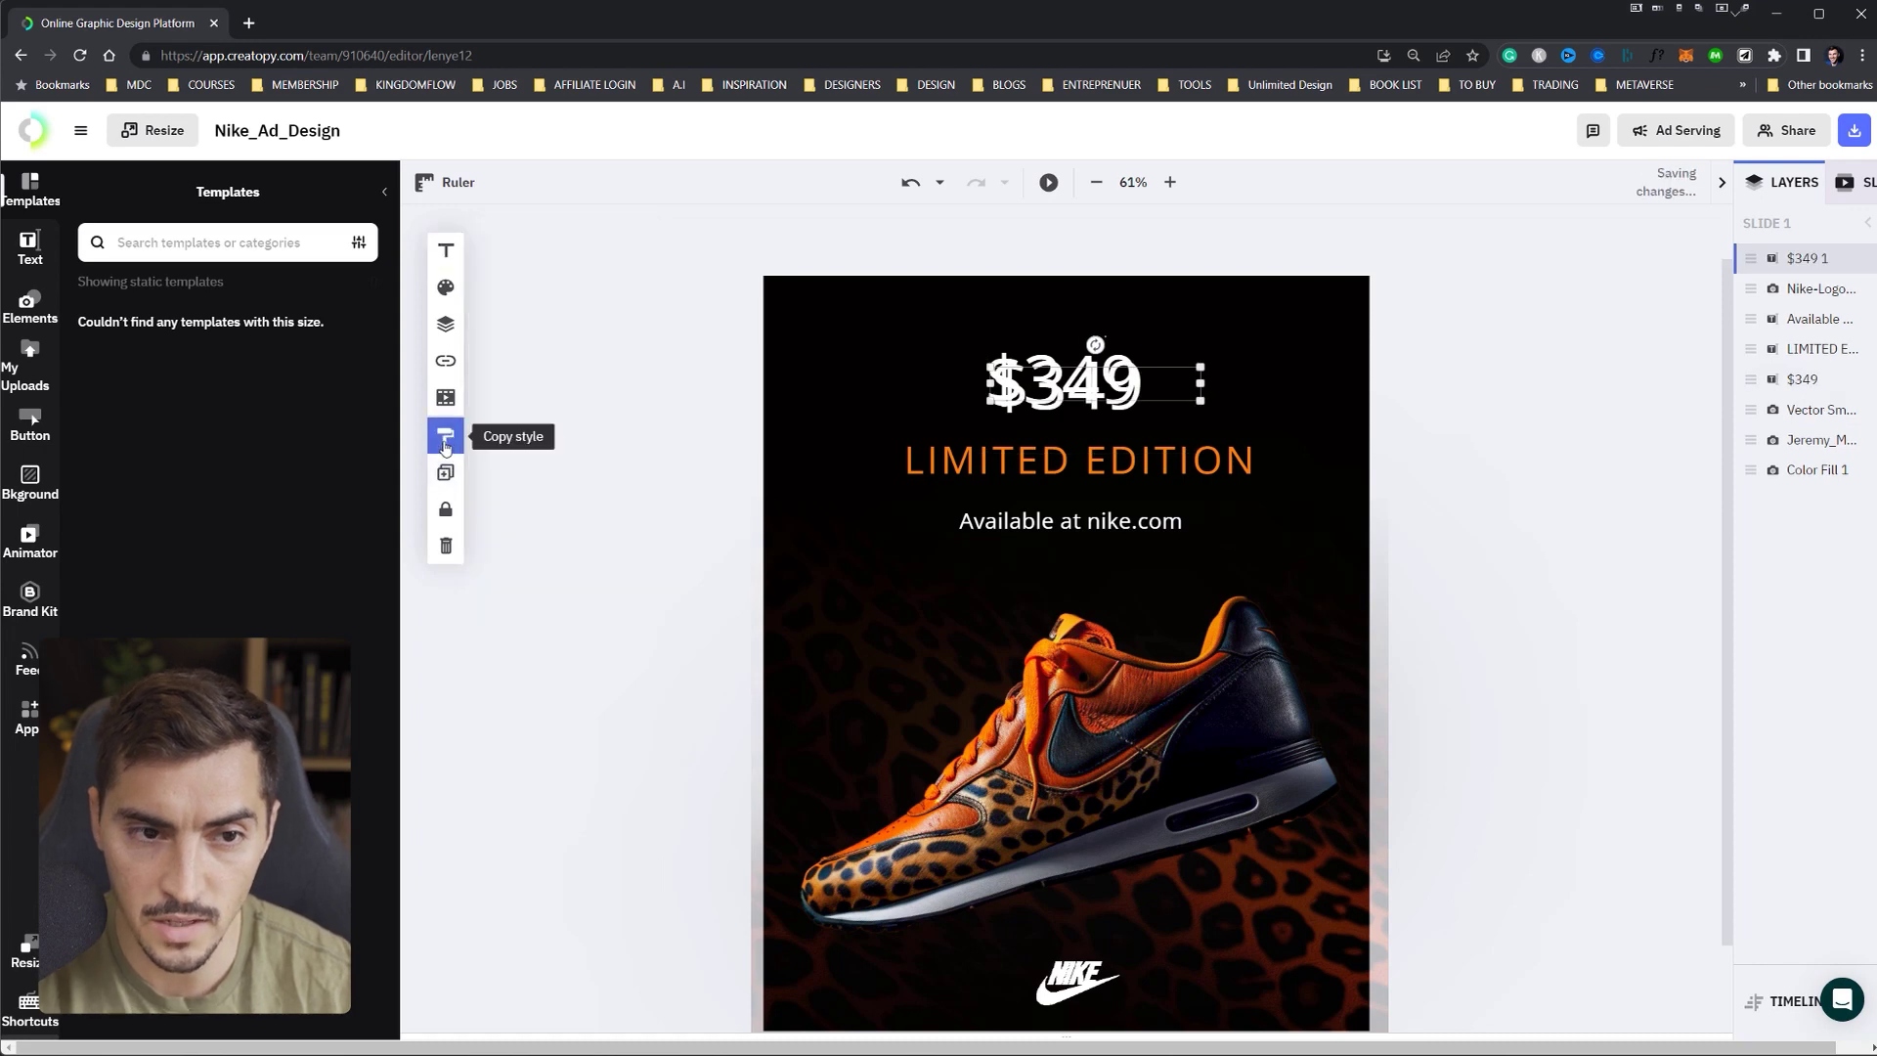
key(ctrl+z)
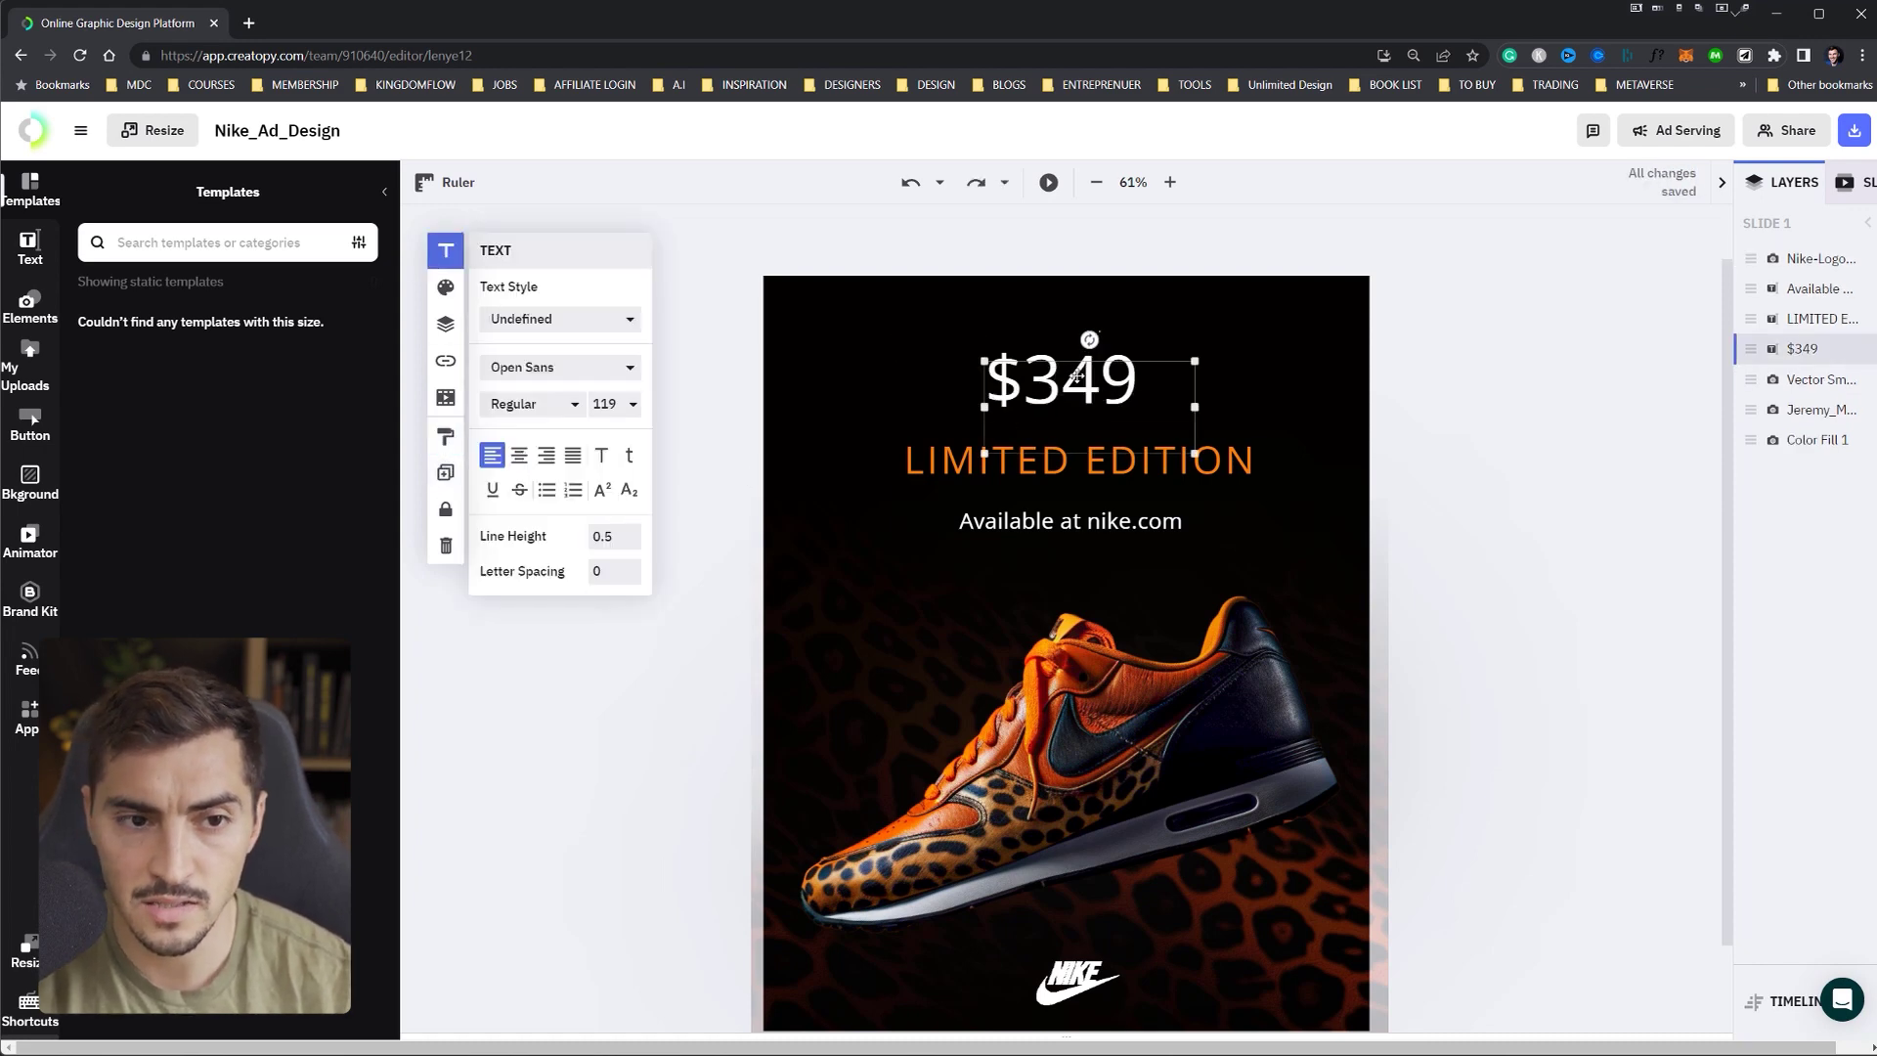
- Make the $349 price a Heading and bring up the Brand Fonts collection
click(599, 319)
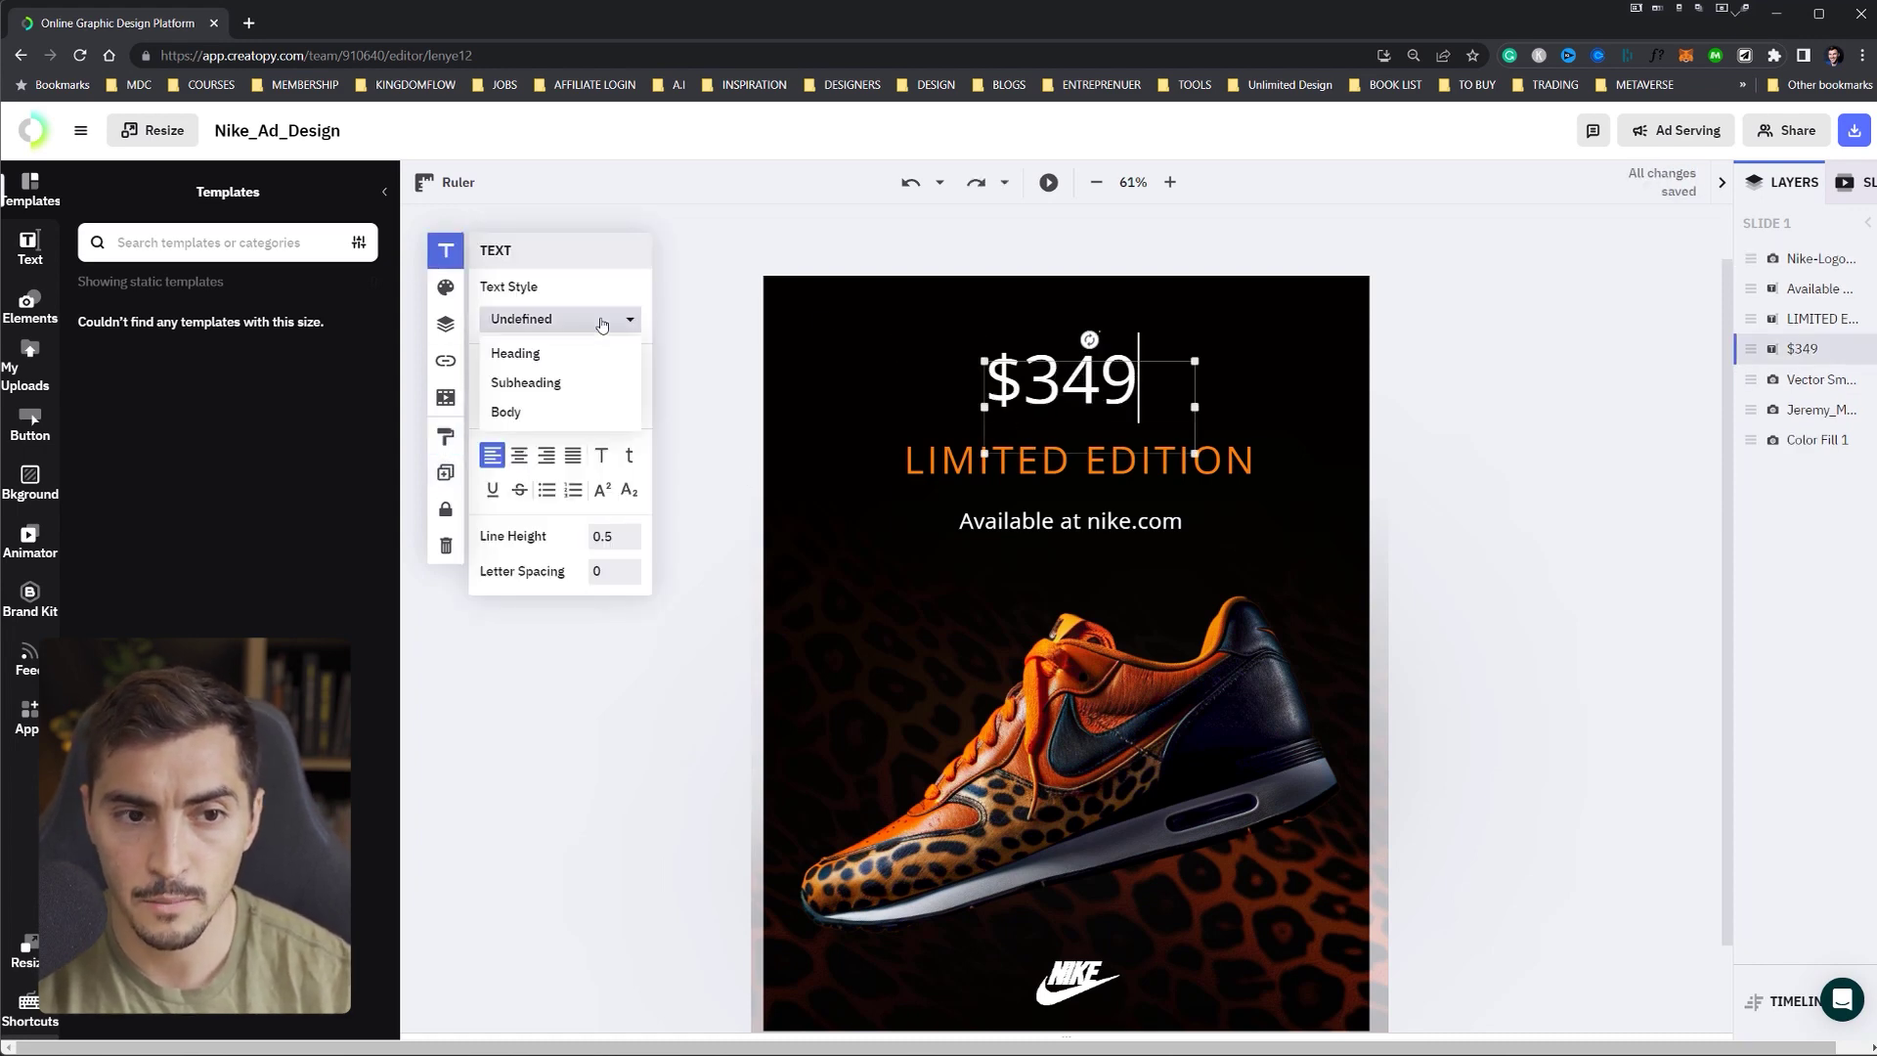
click(508, 356)
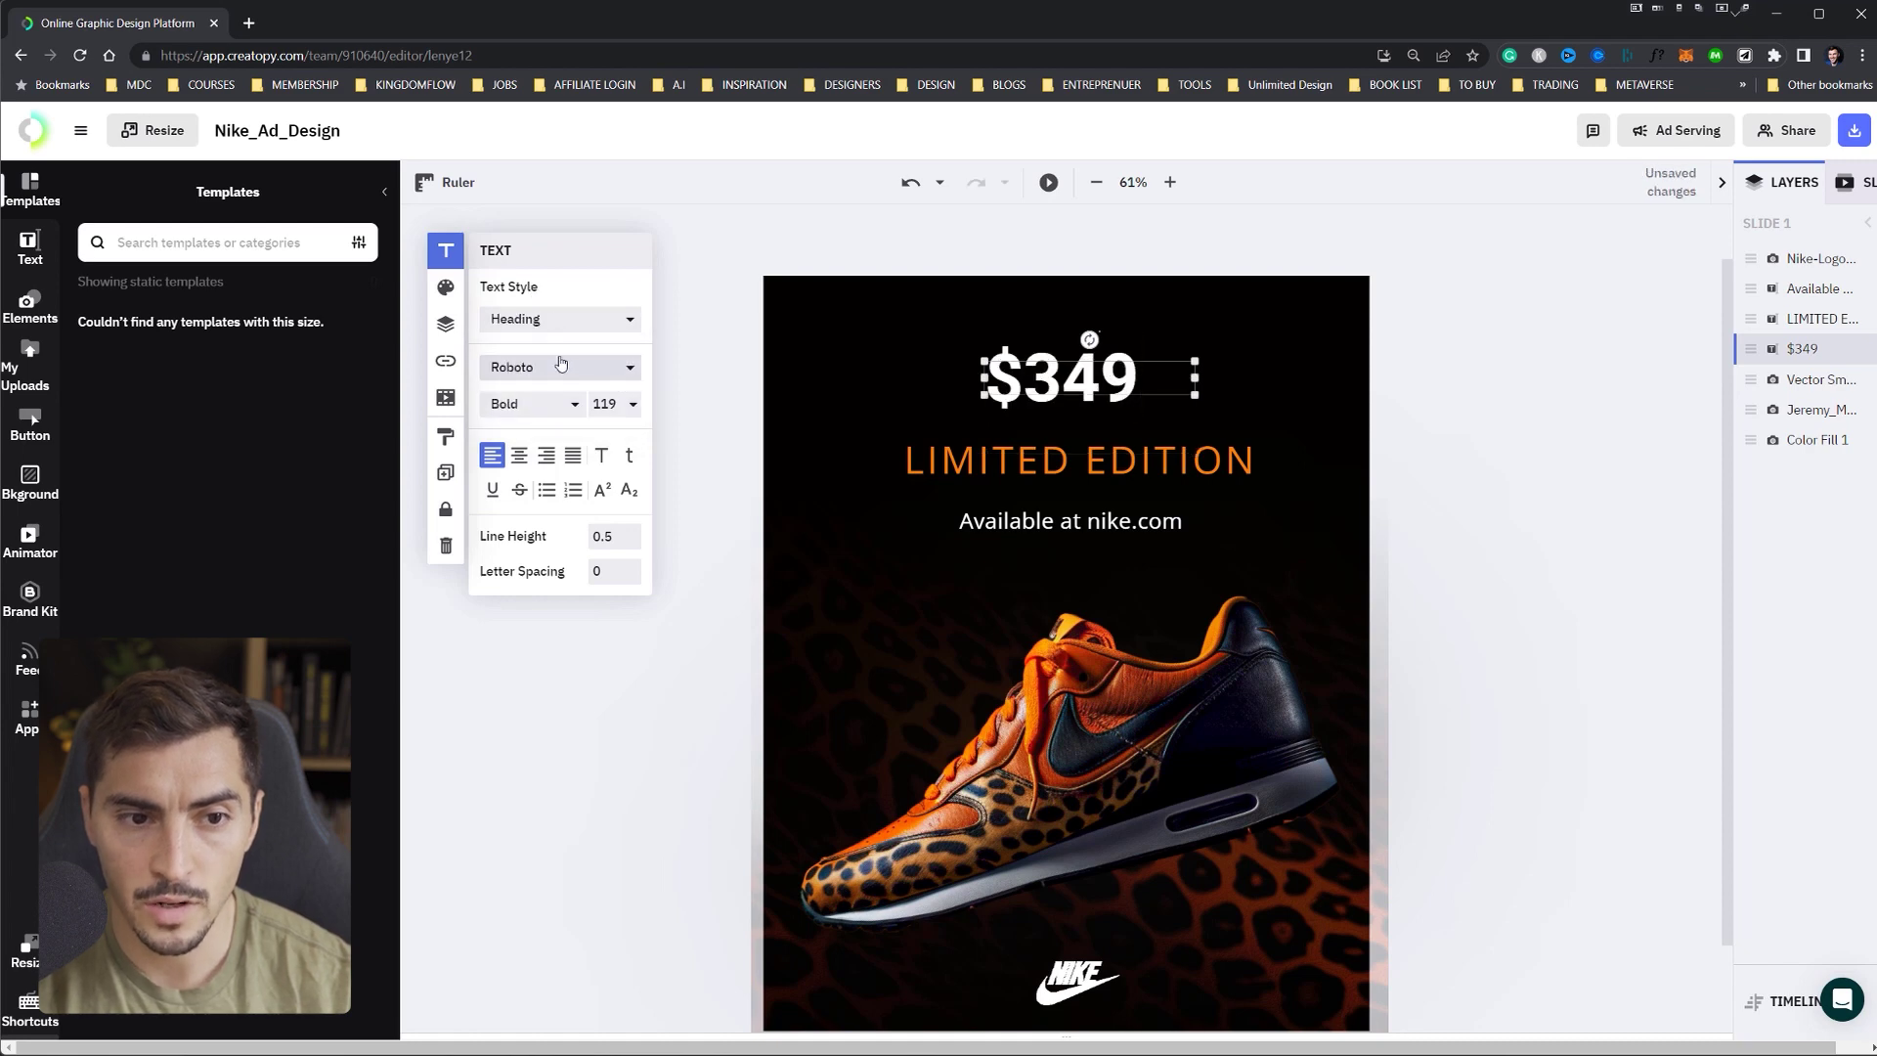
click(522, 369)
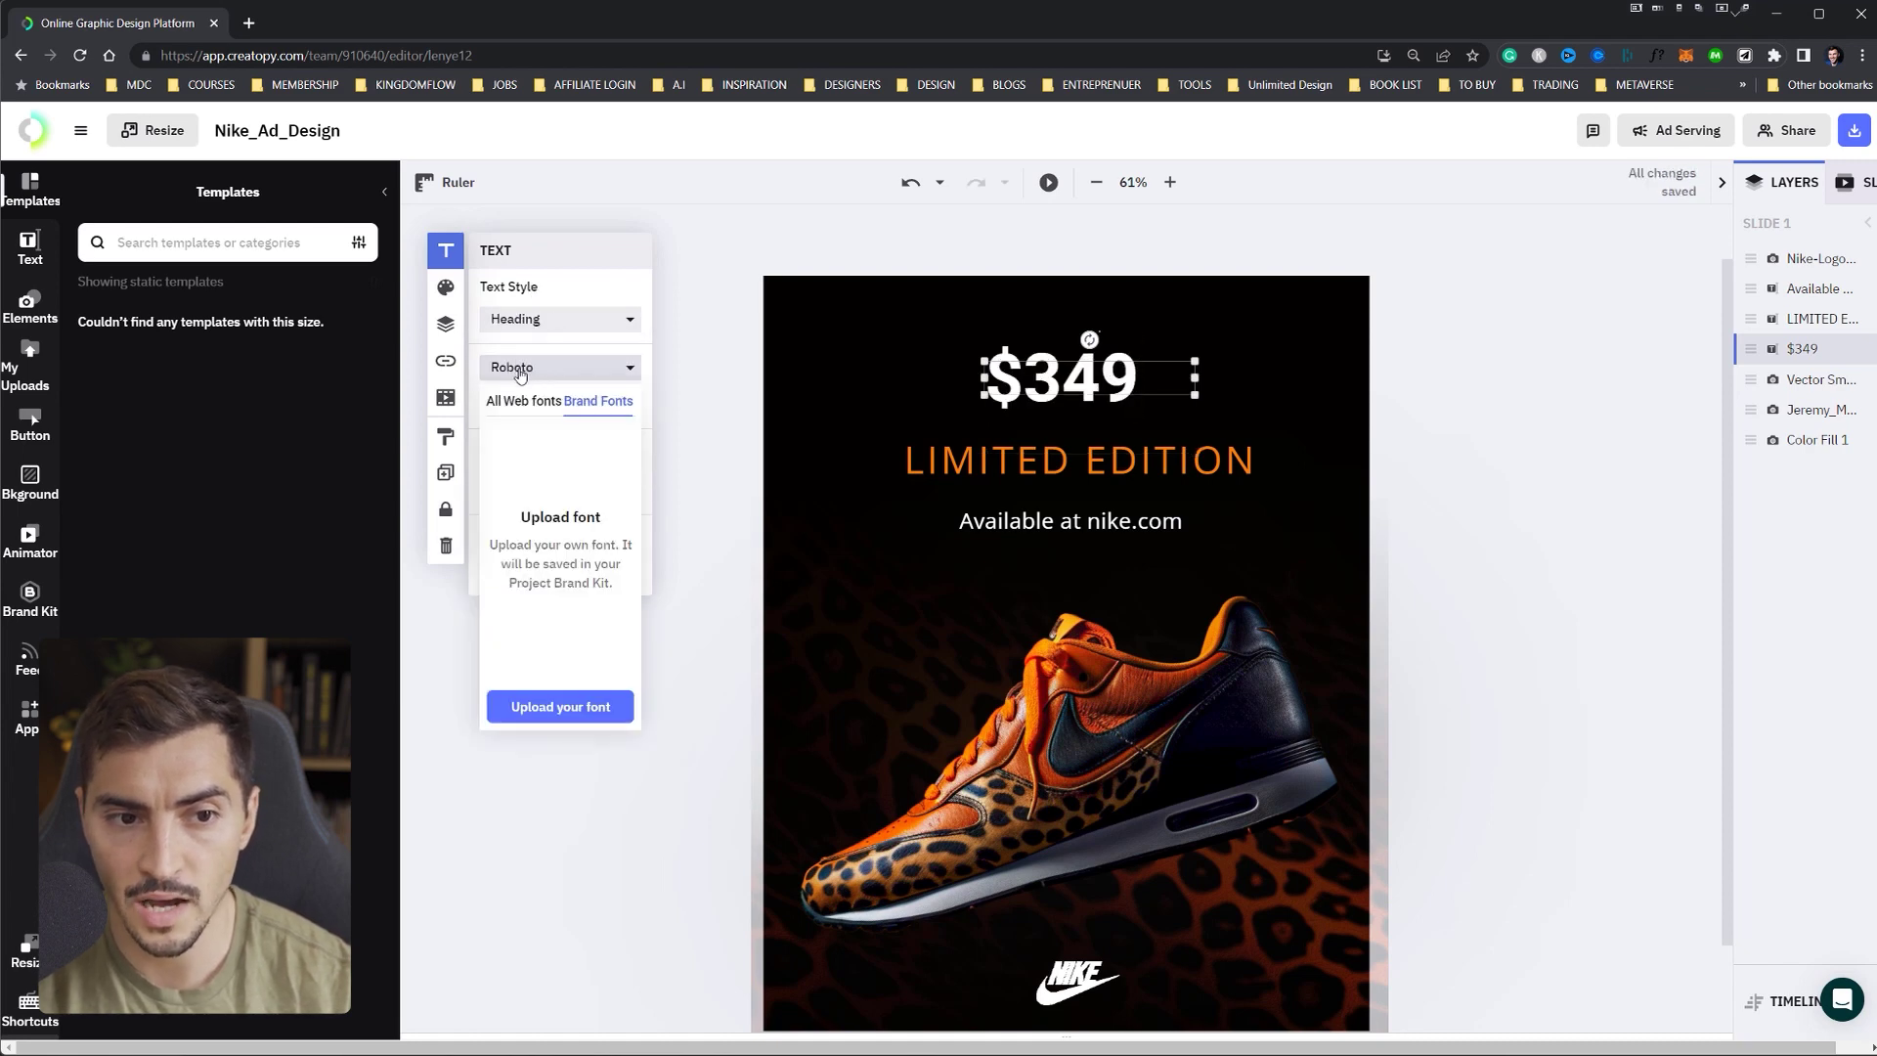
click(509, 399)
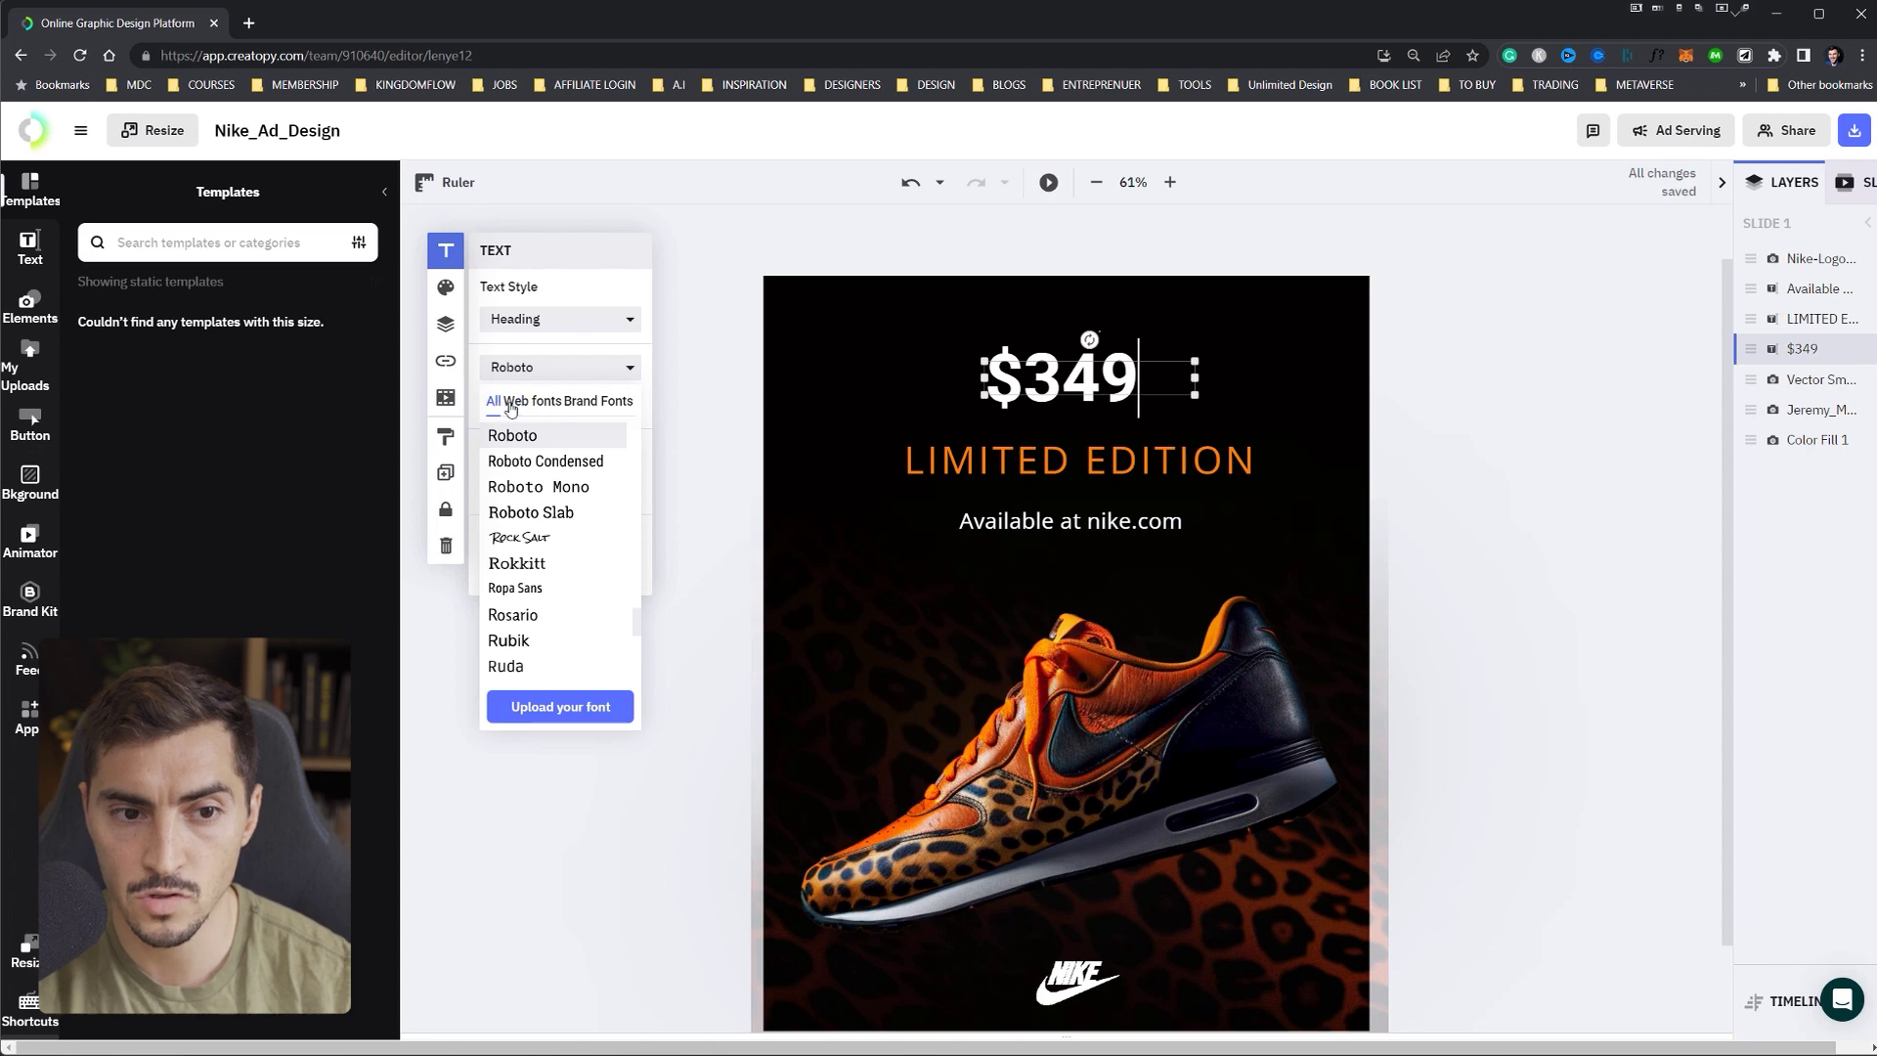
click(603, 404)
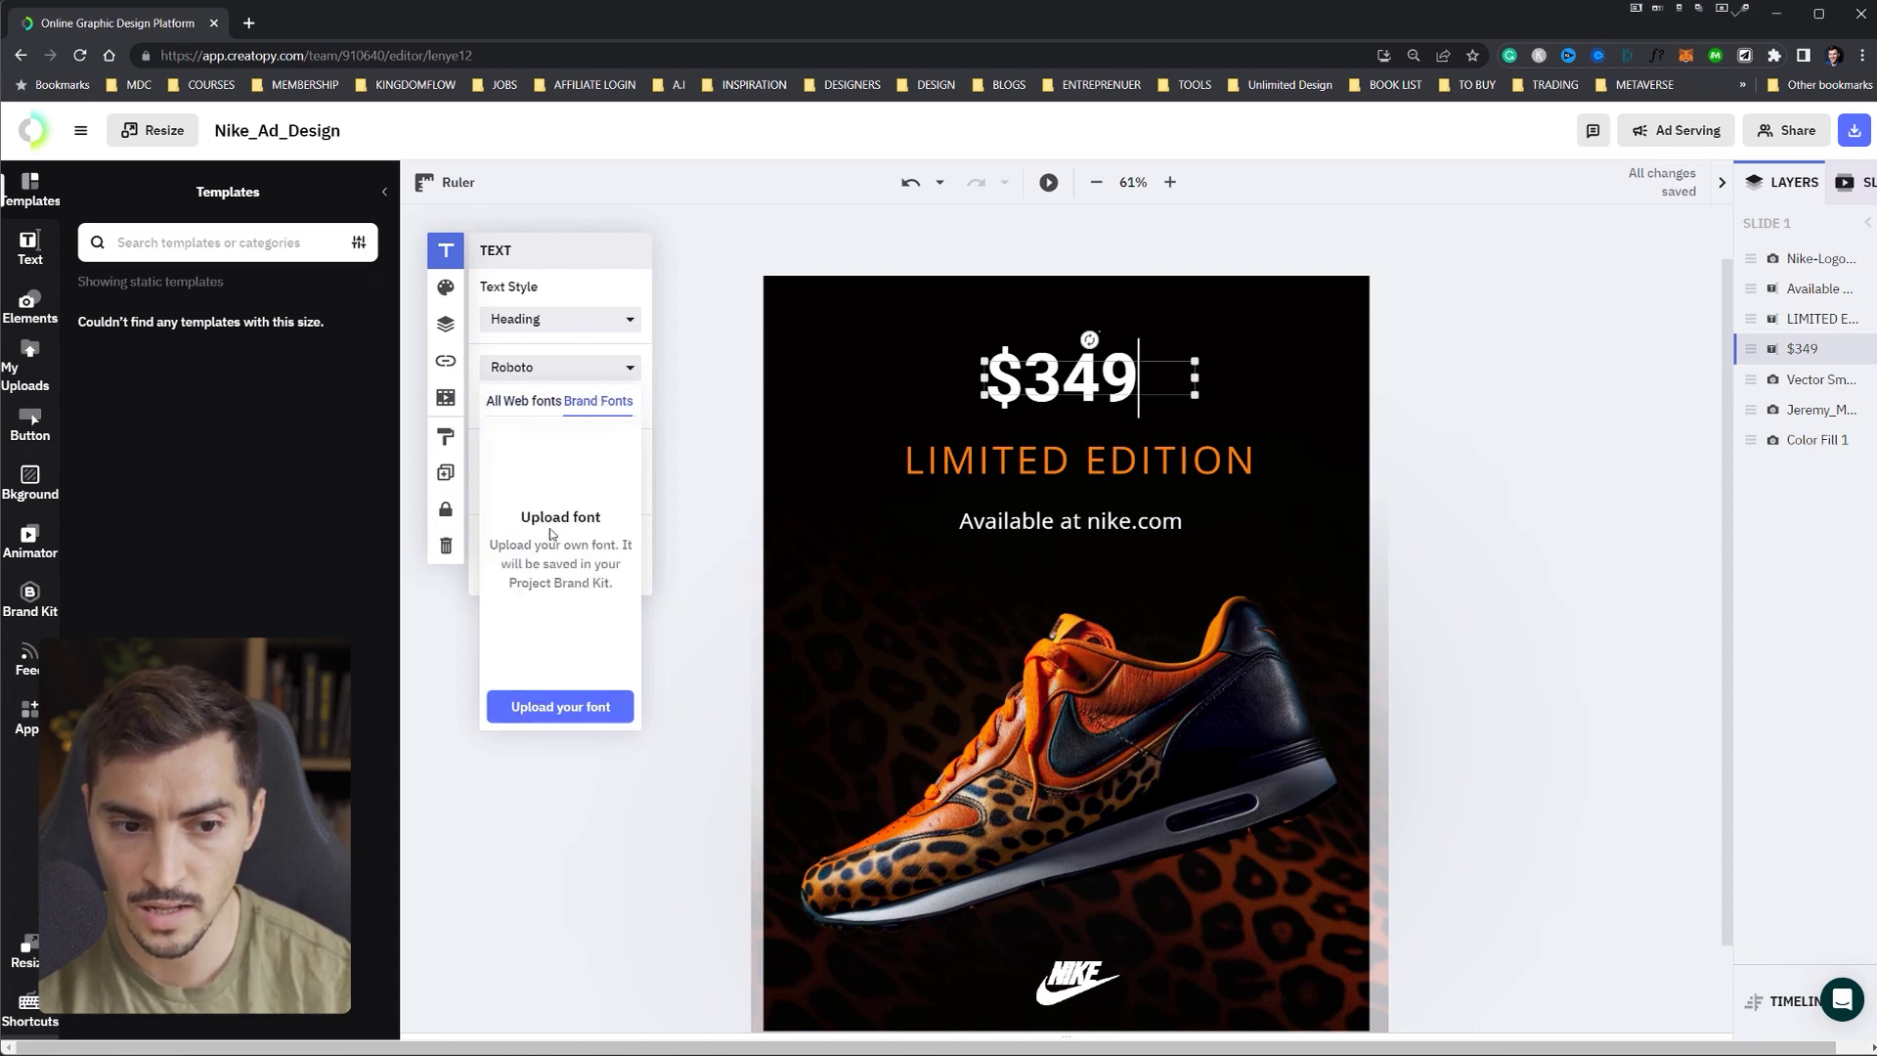
- Choose the Noah_FF Bold, ExtraBold, Medium and Regular font files for upload
click(558, 708)
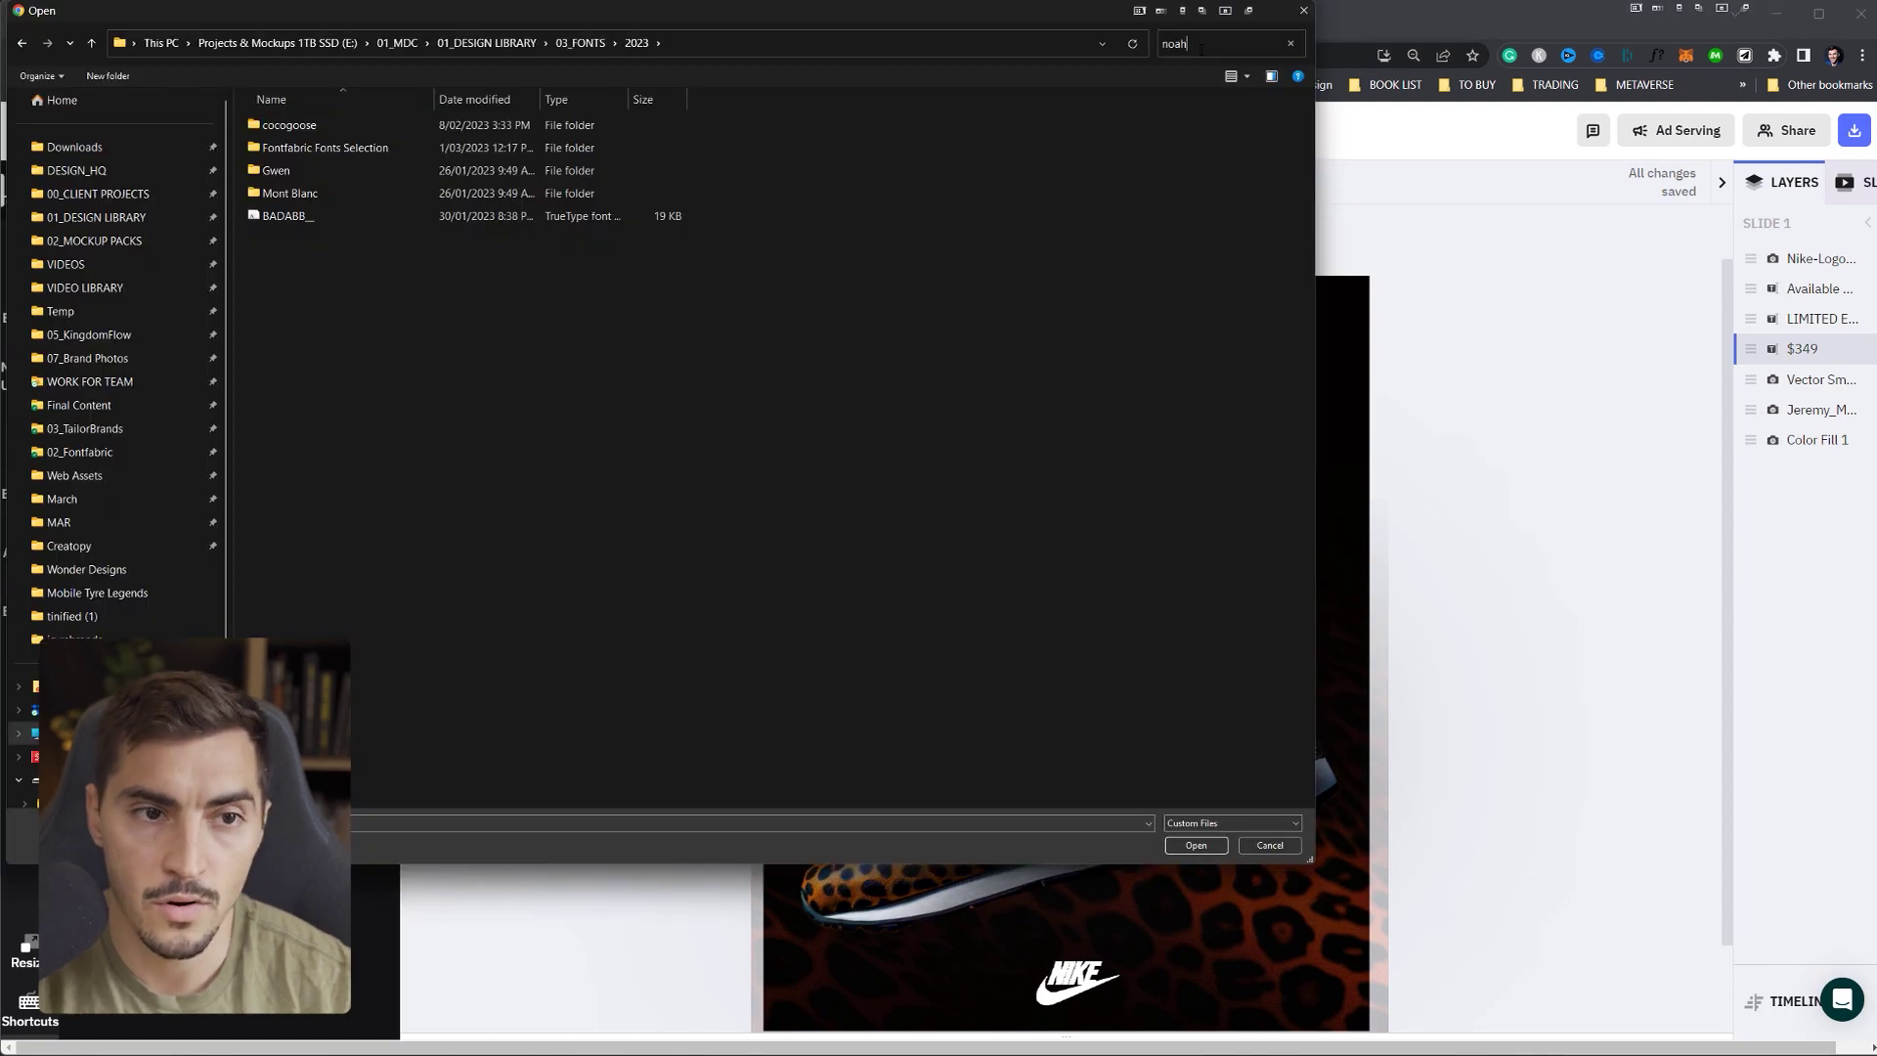
drag(901, 38, 1143, 109)
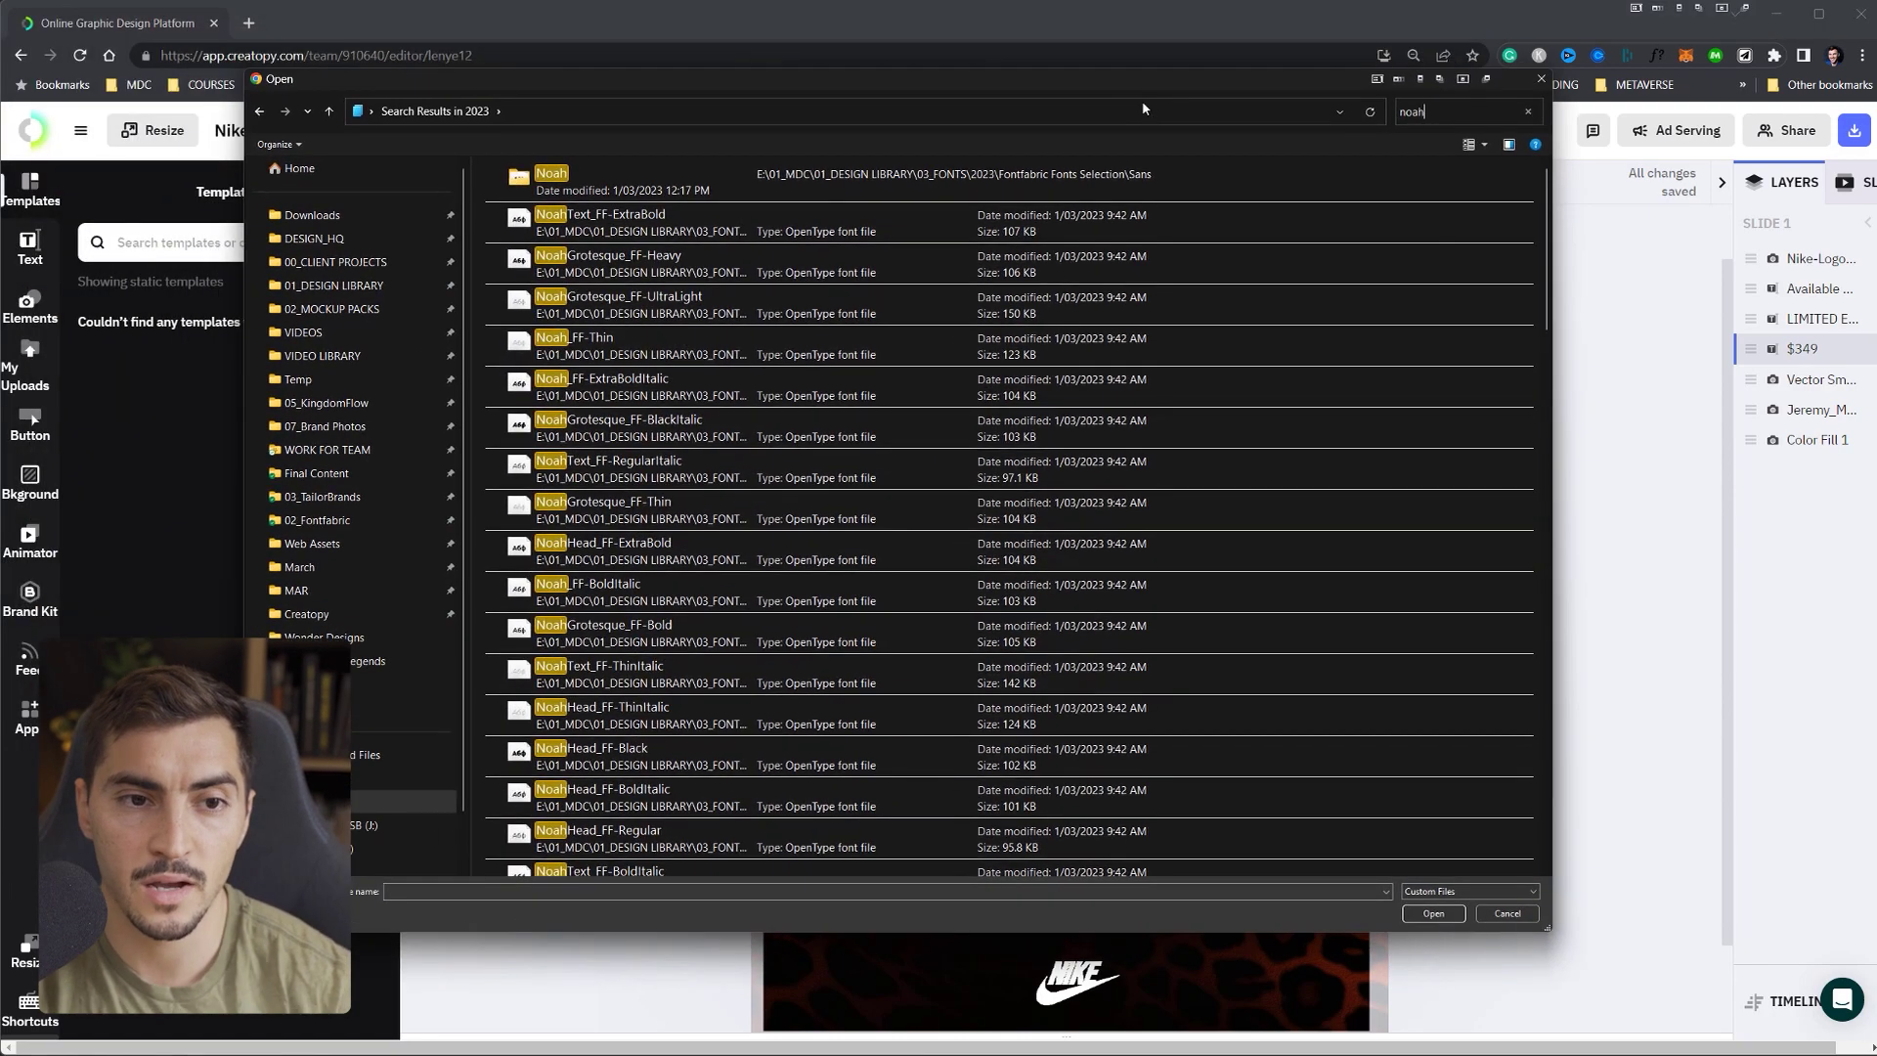
double_click(564, 186)
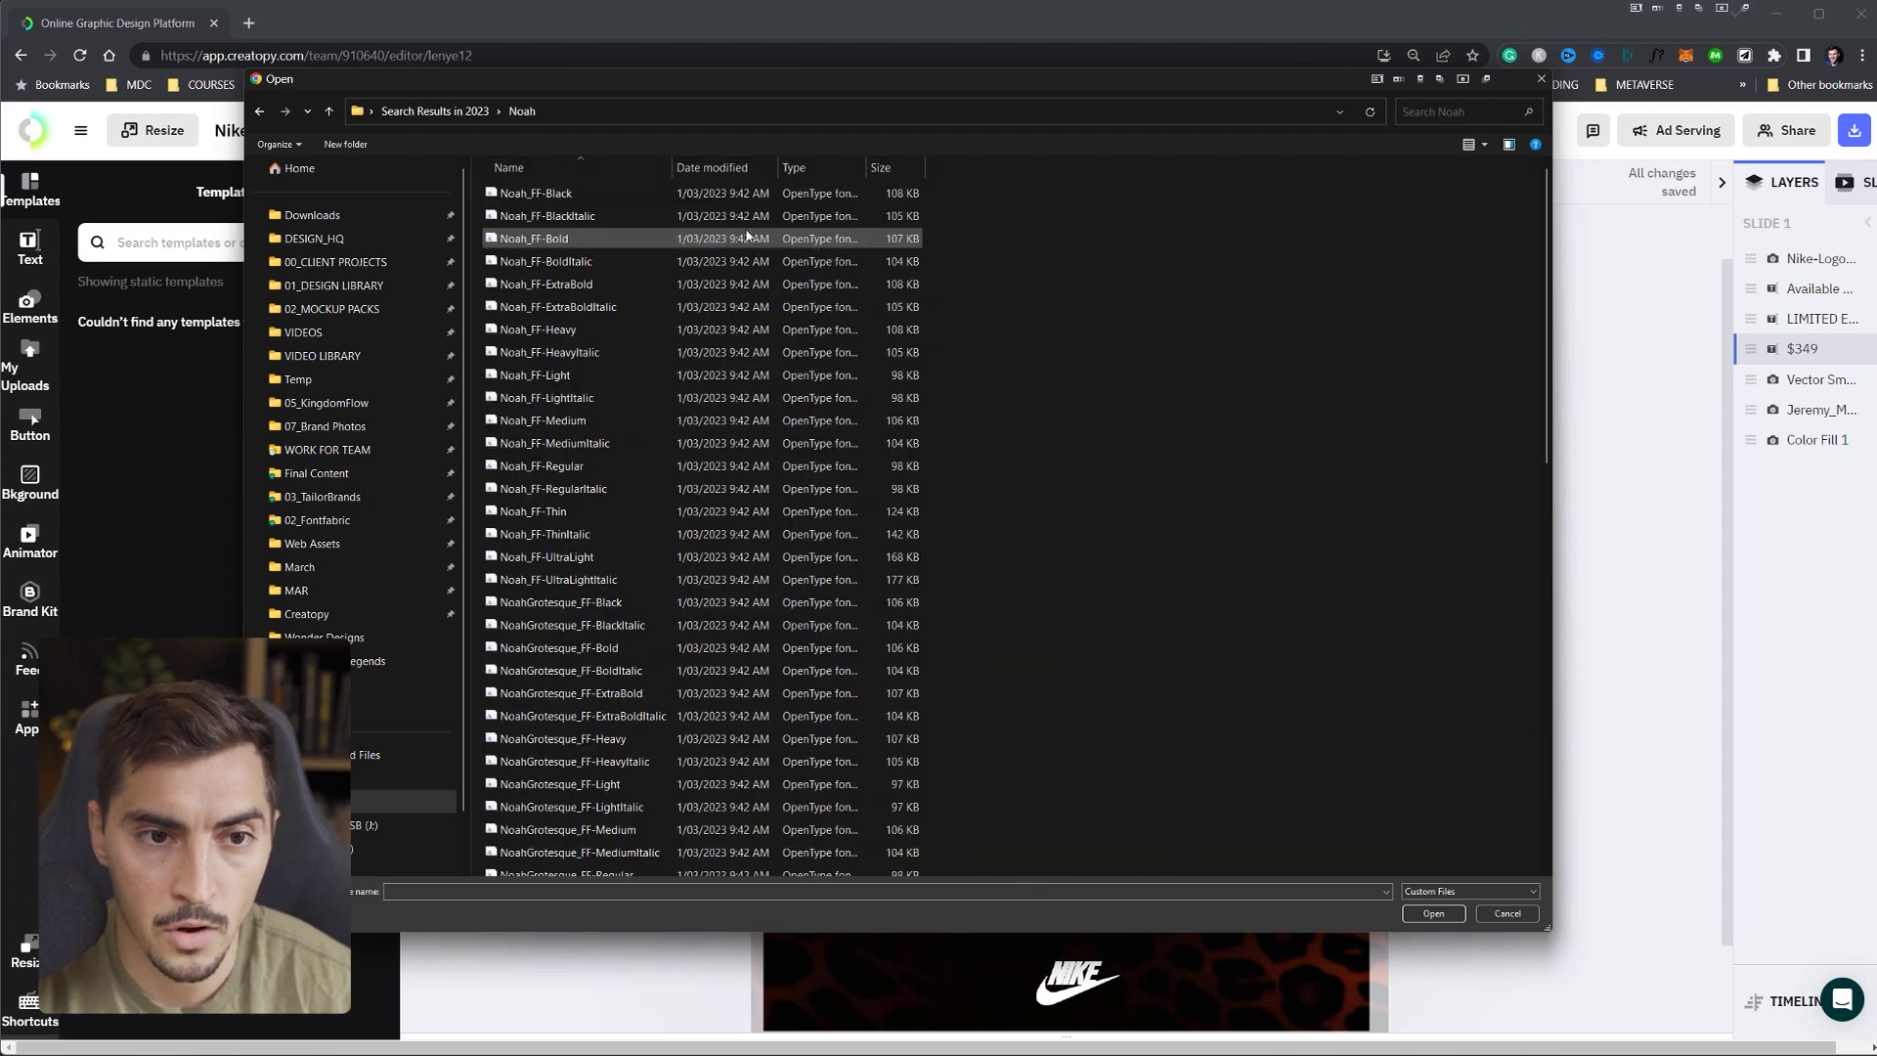
click(548, 239)
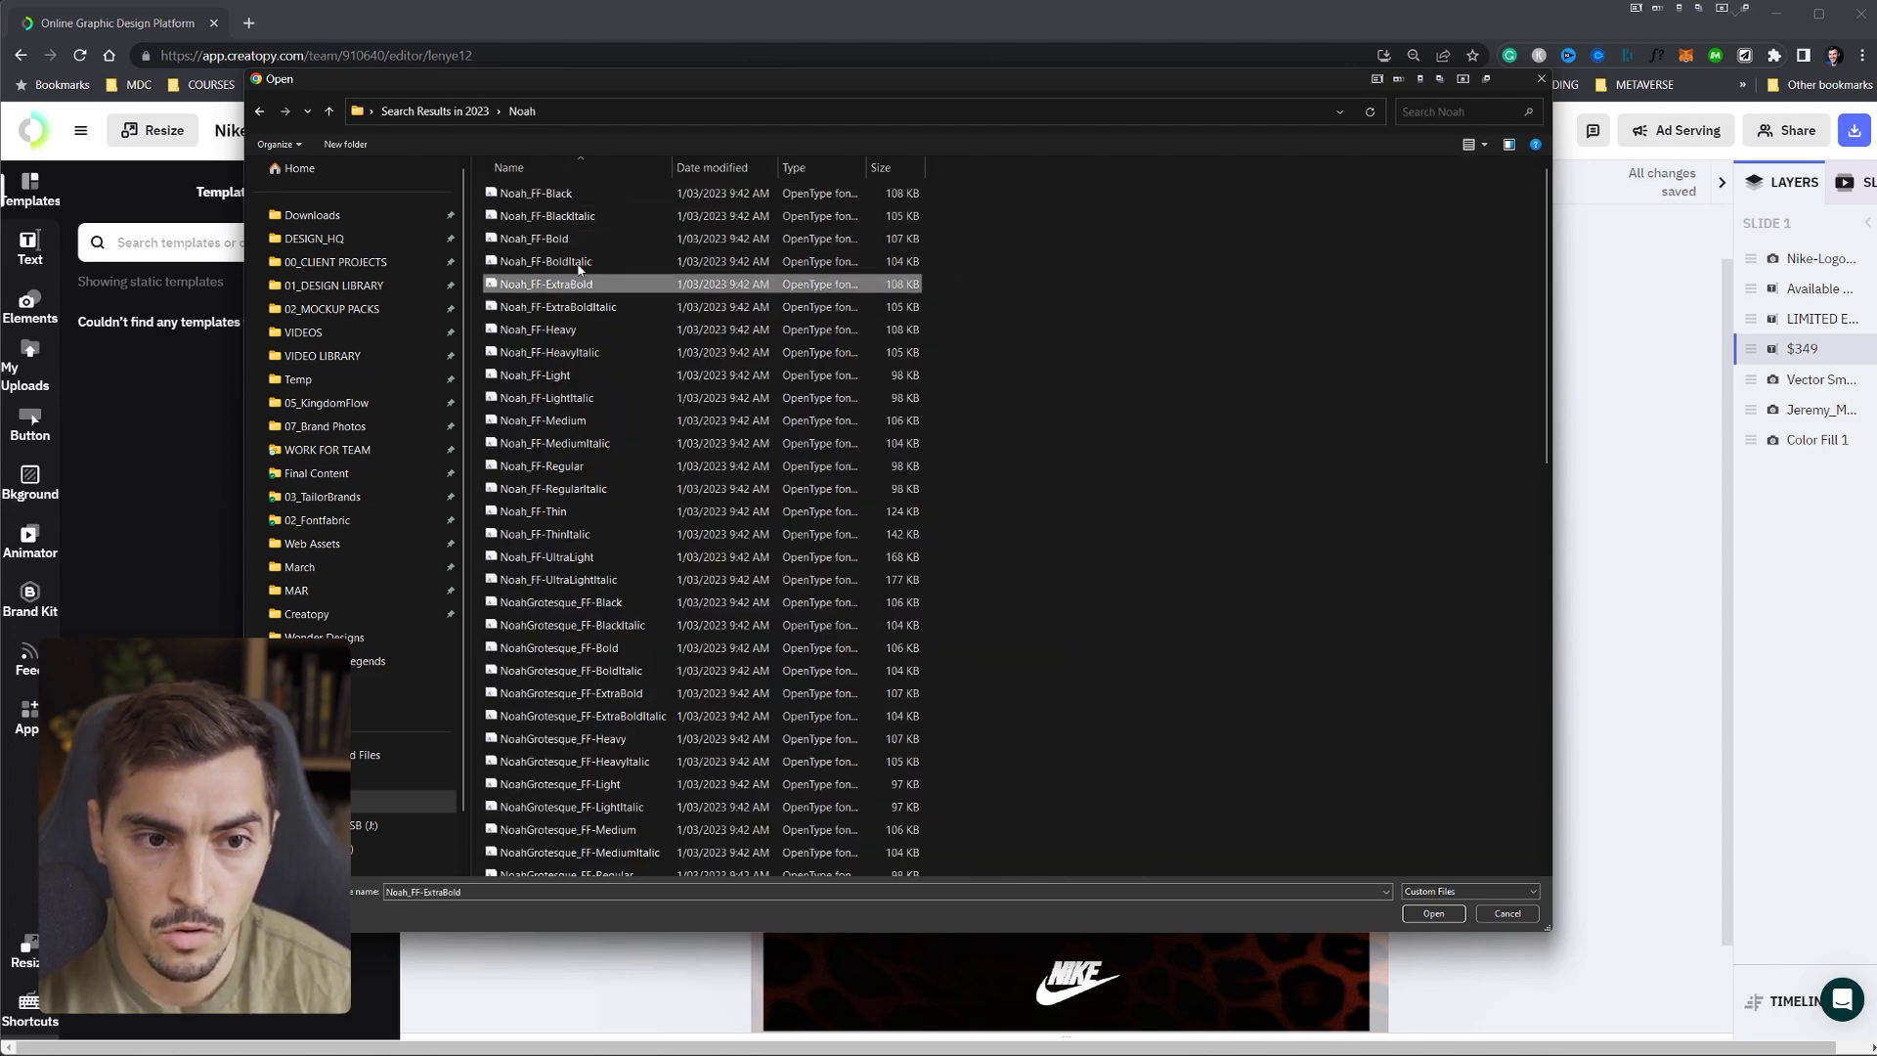
ctrl+click(558, 284)
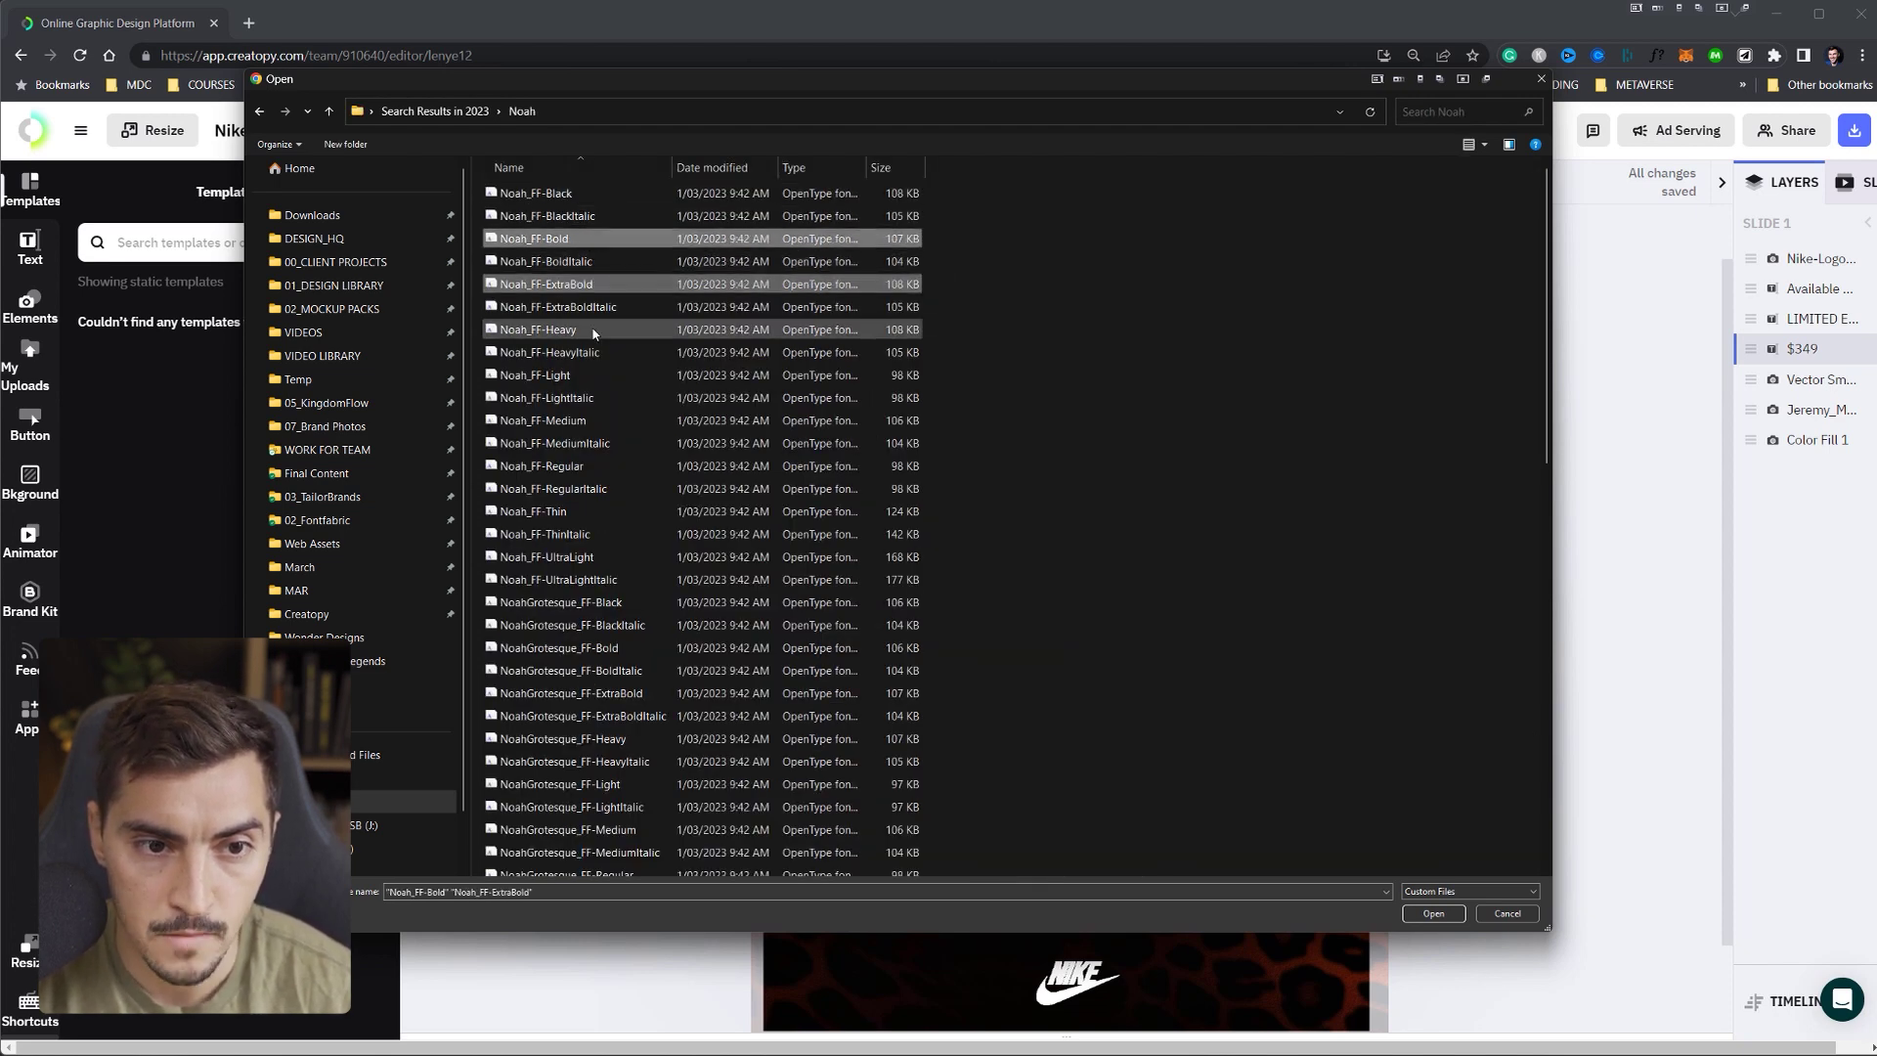
ctrl+click(581, 421)
ctrl+click(563, 466)
click(1434, 913)
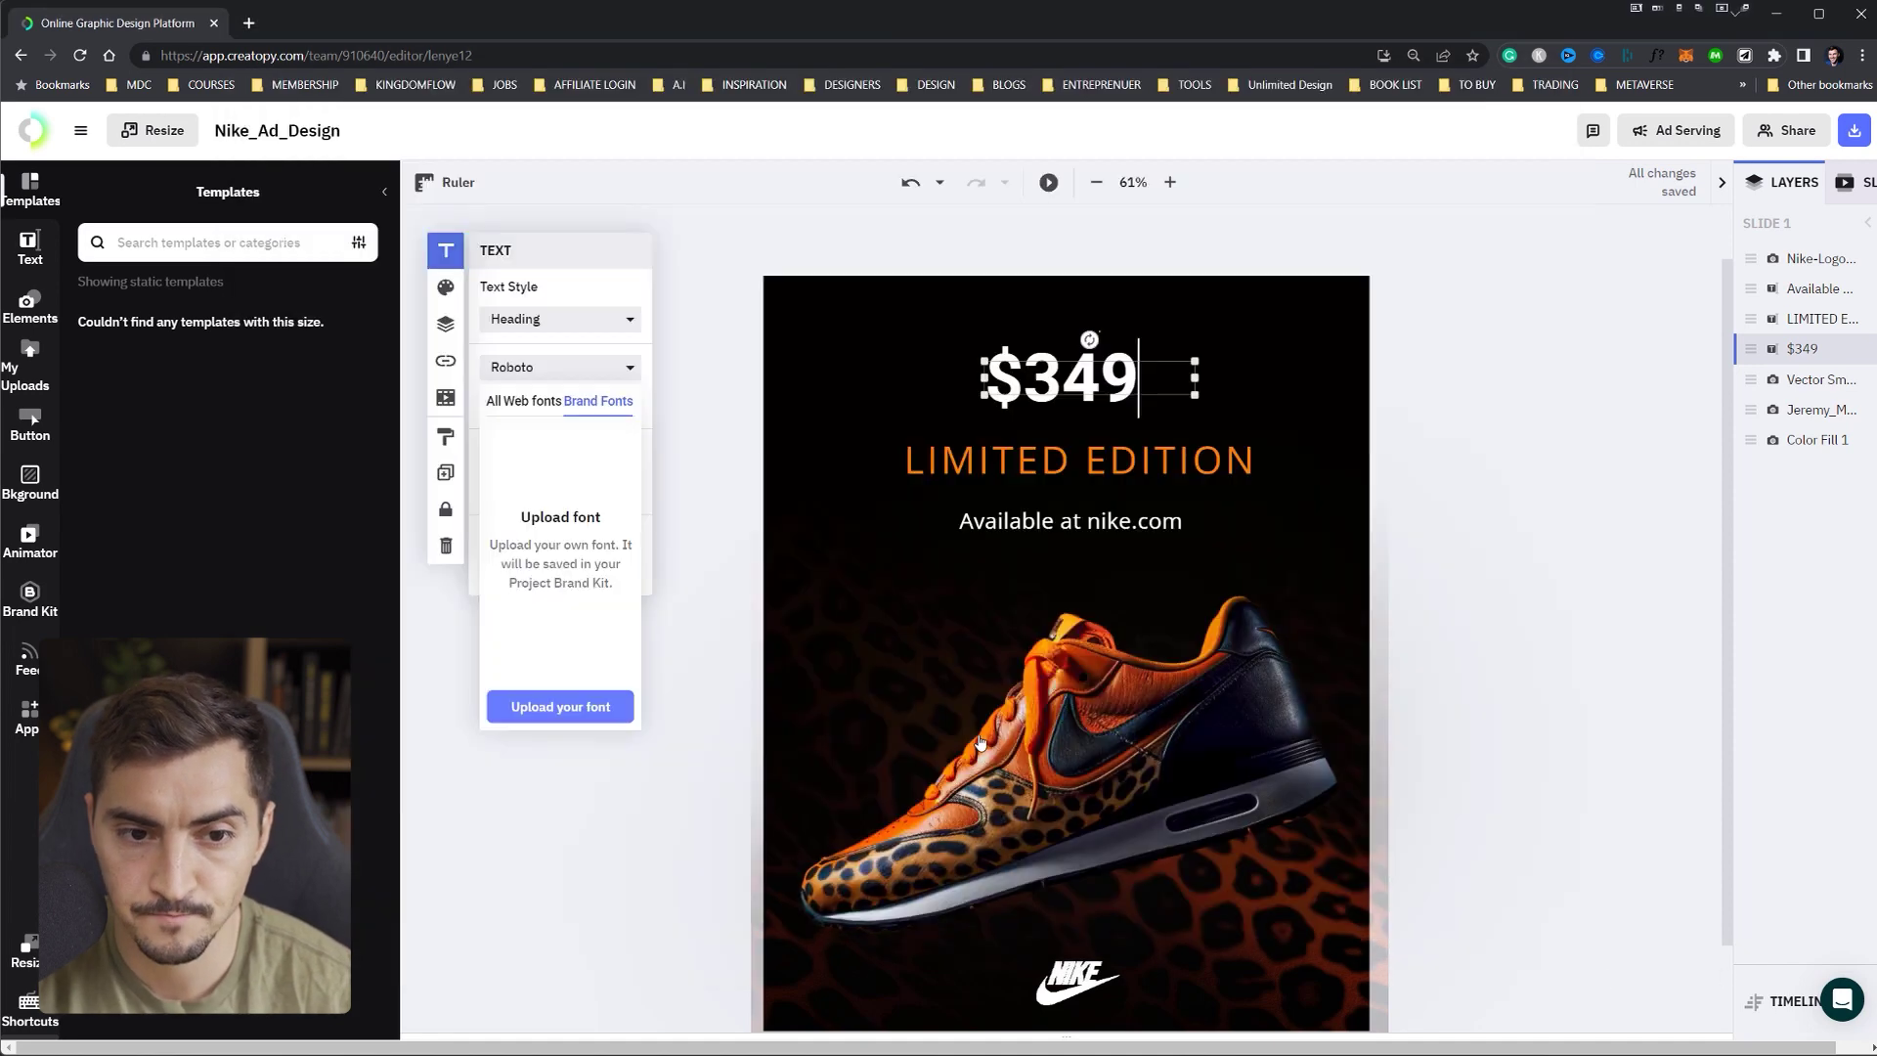
- Confirm the font licence and upload the four Noah_FF fonts
drag(732, 487, 837, 603)
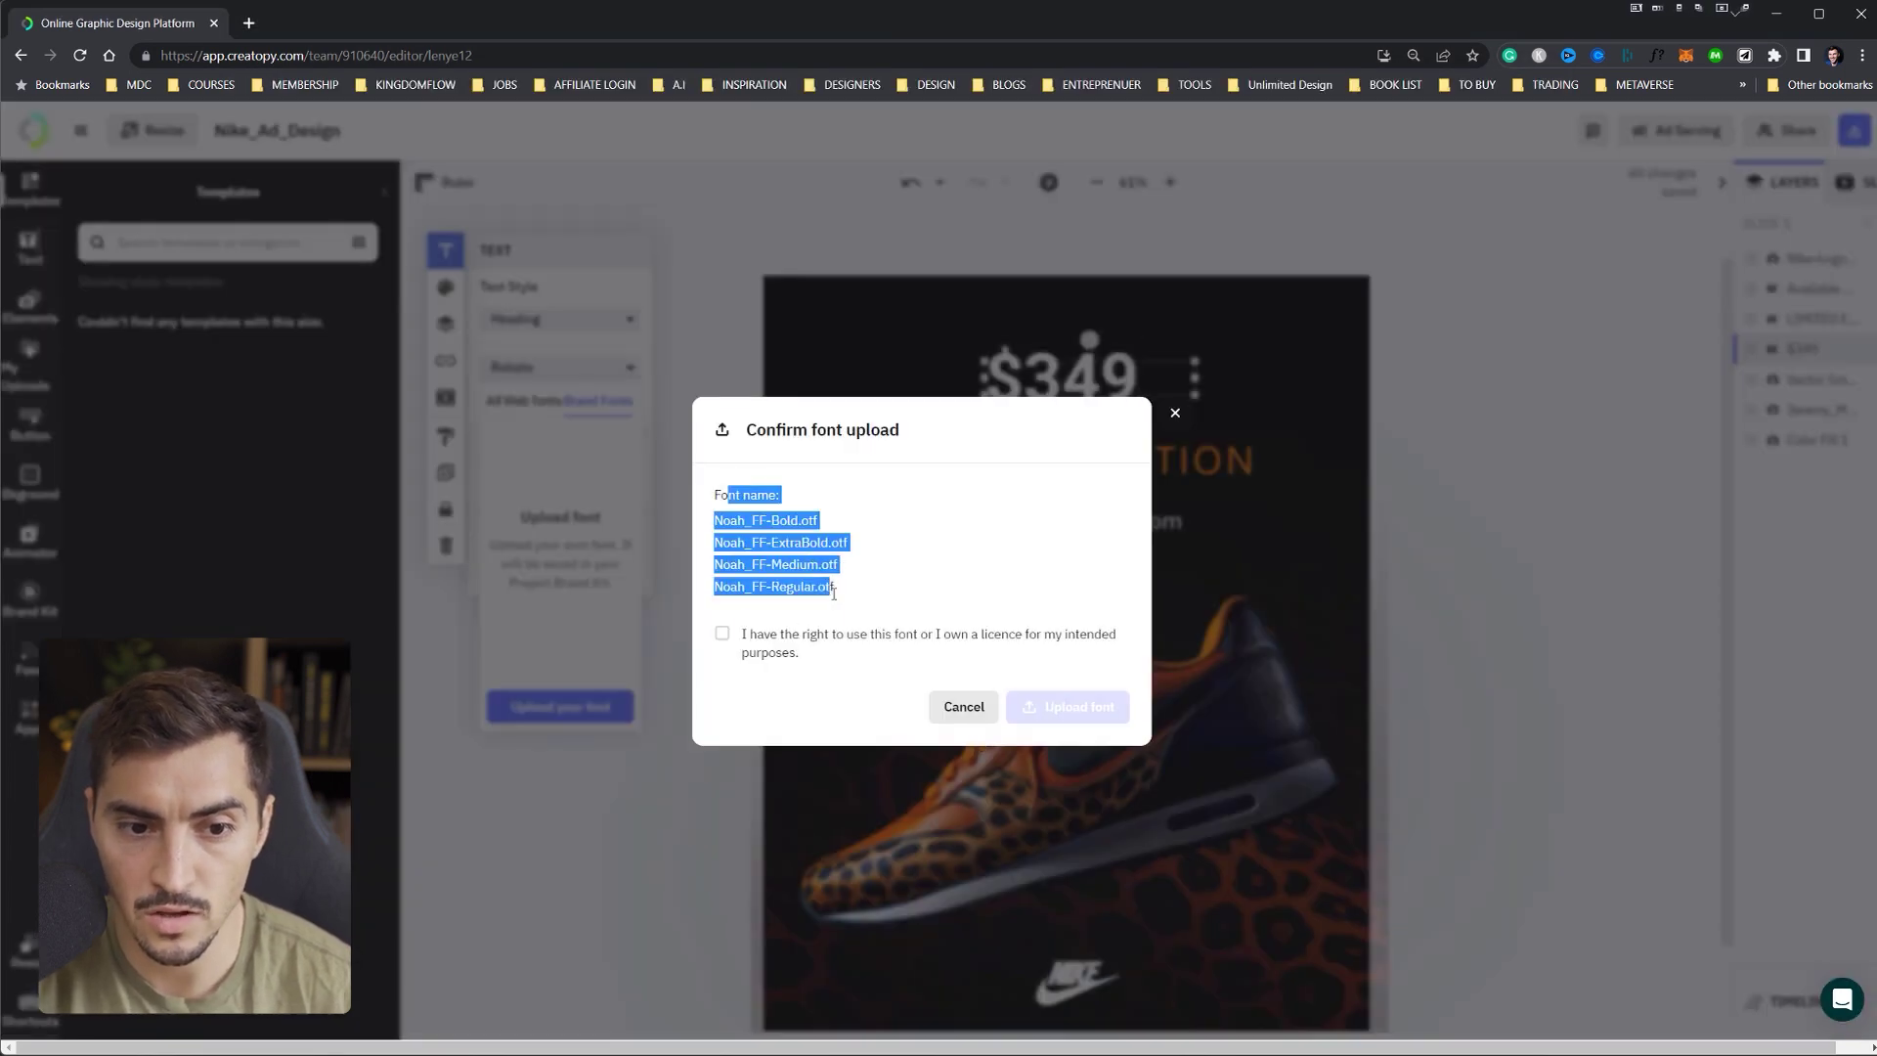
click(752, 637)
click(875, 657)
click(891, 646)
click(1063, 708)
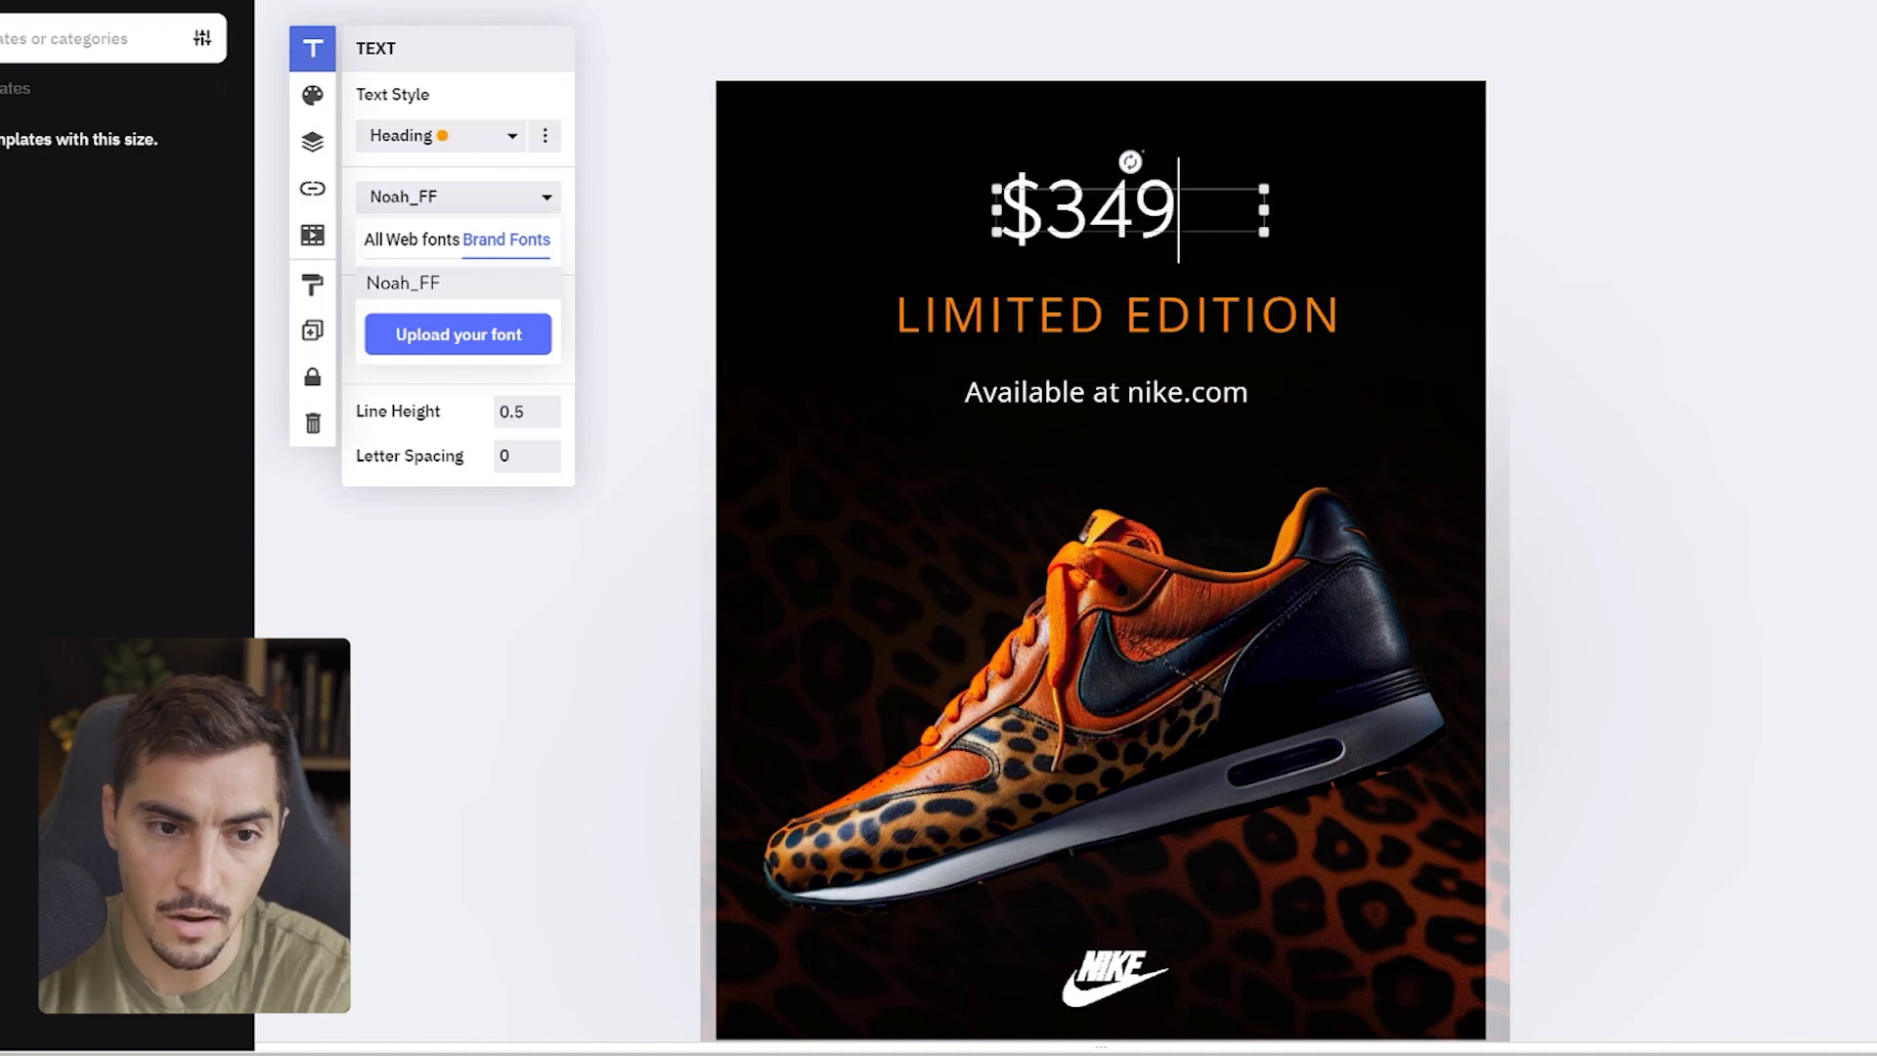
- Set the $349 price to Noah_FF Extra-bold
click(411, 198)
click(410, 198)
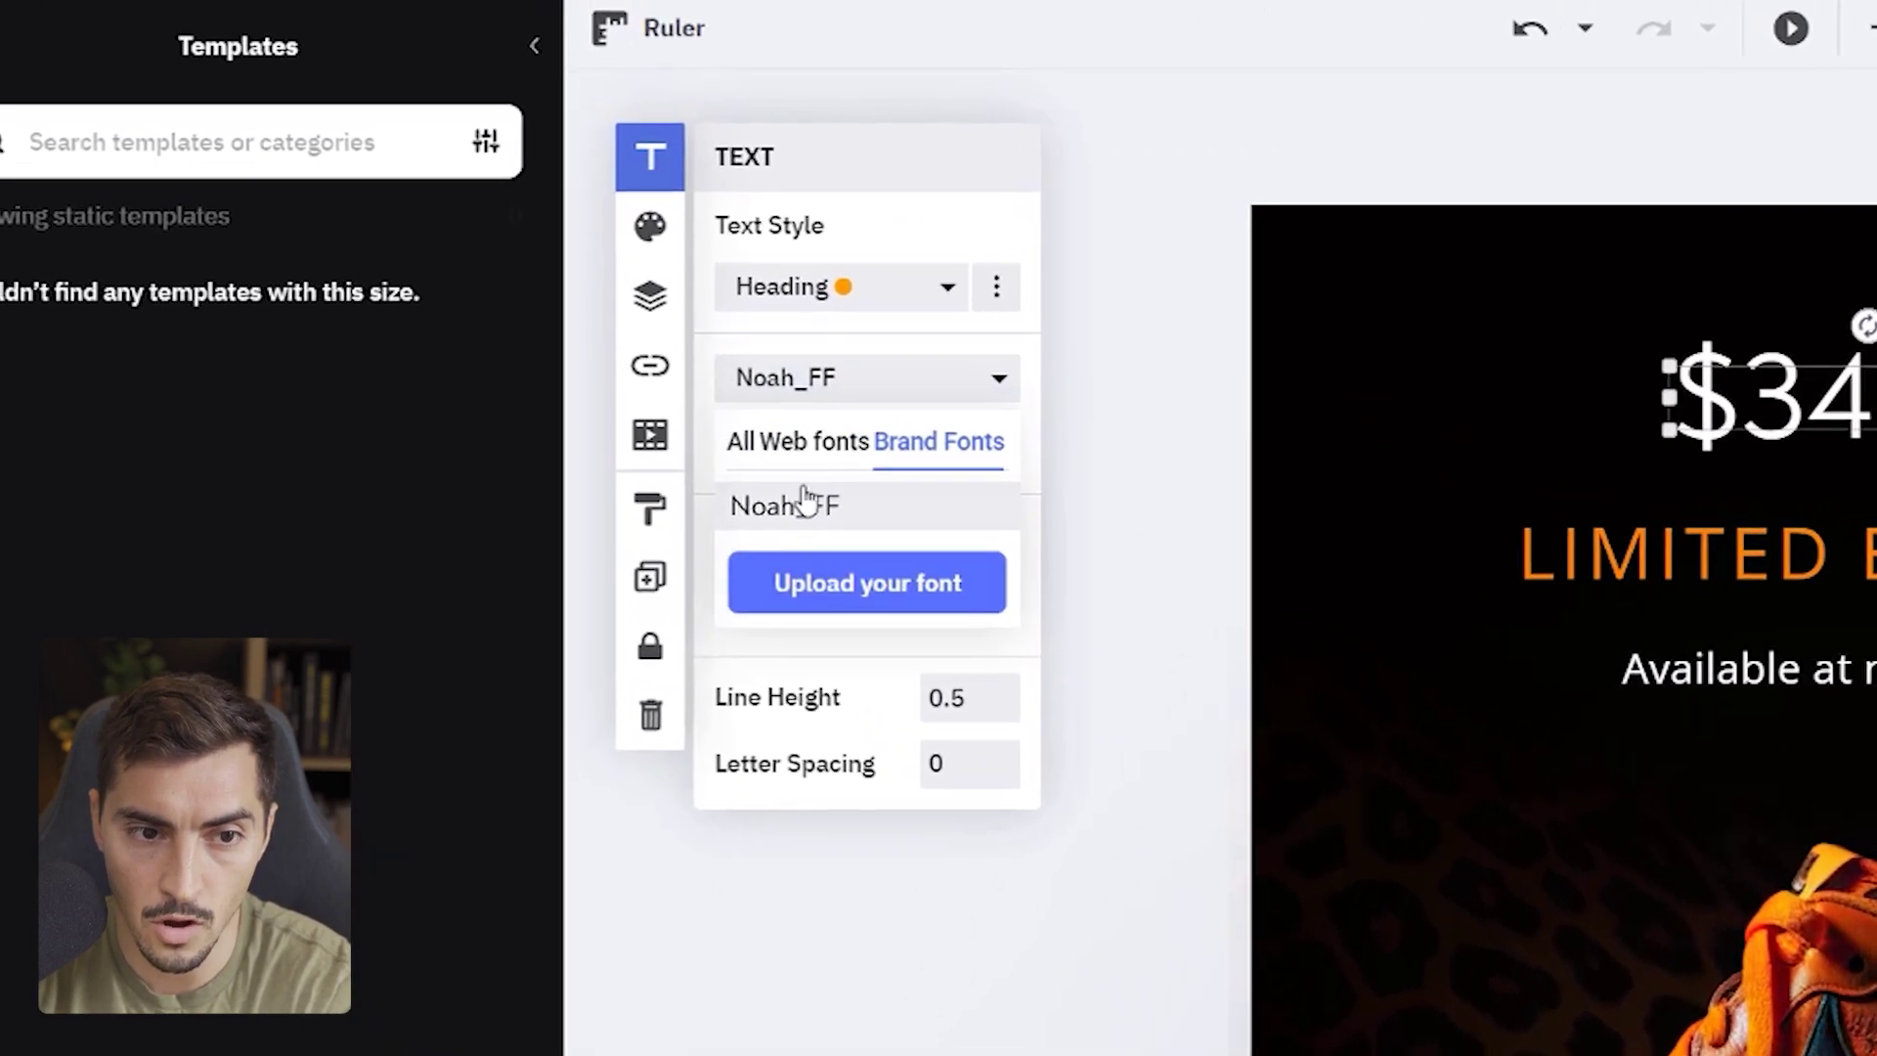
click(804, 500)
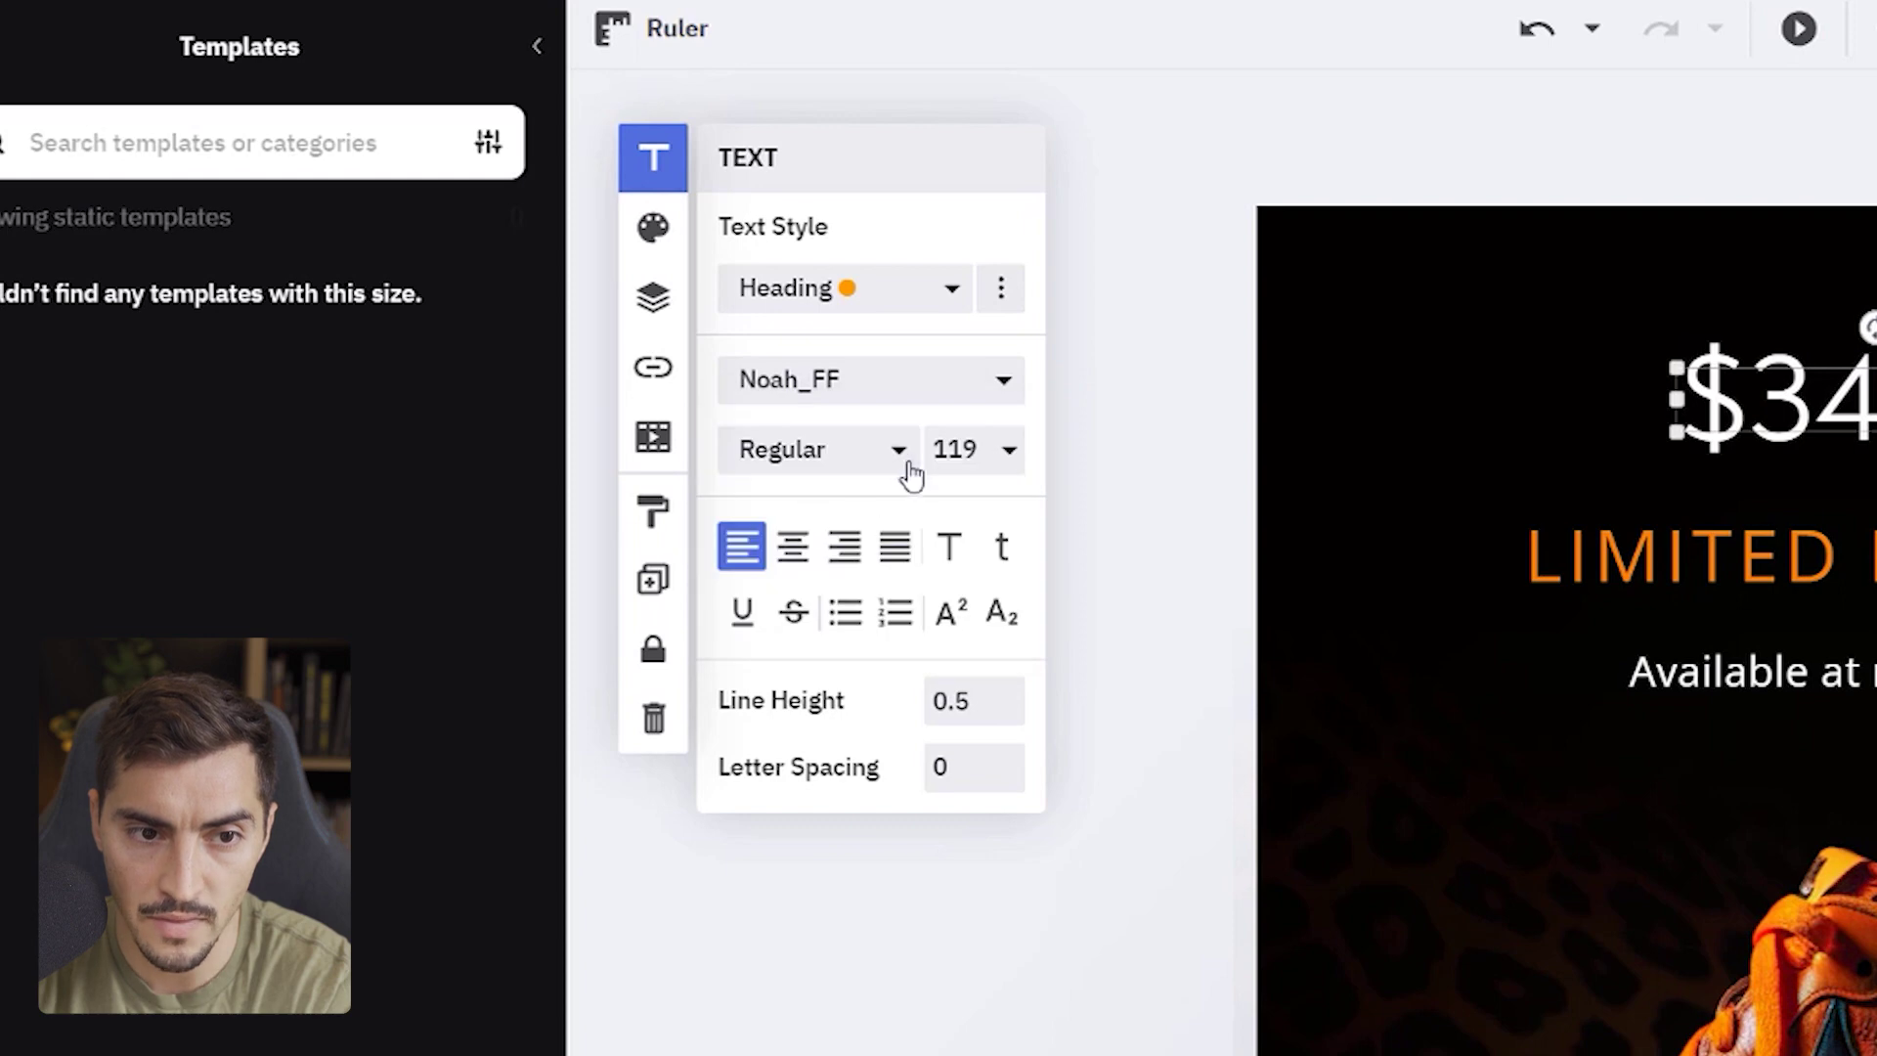
click(849, 452)
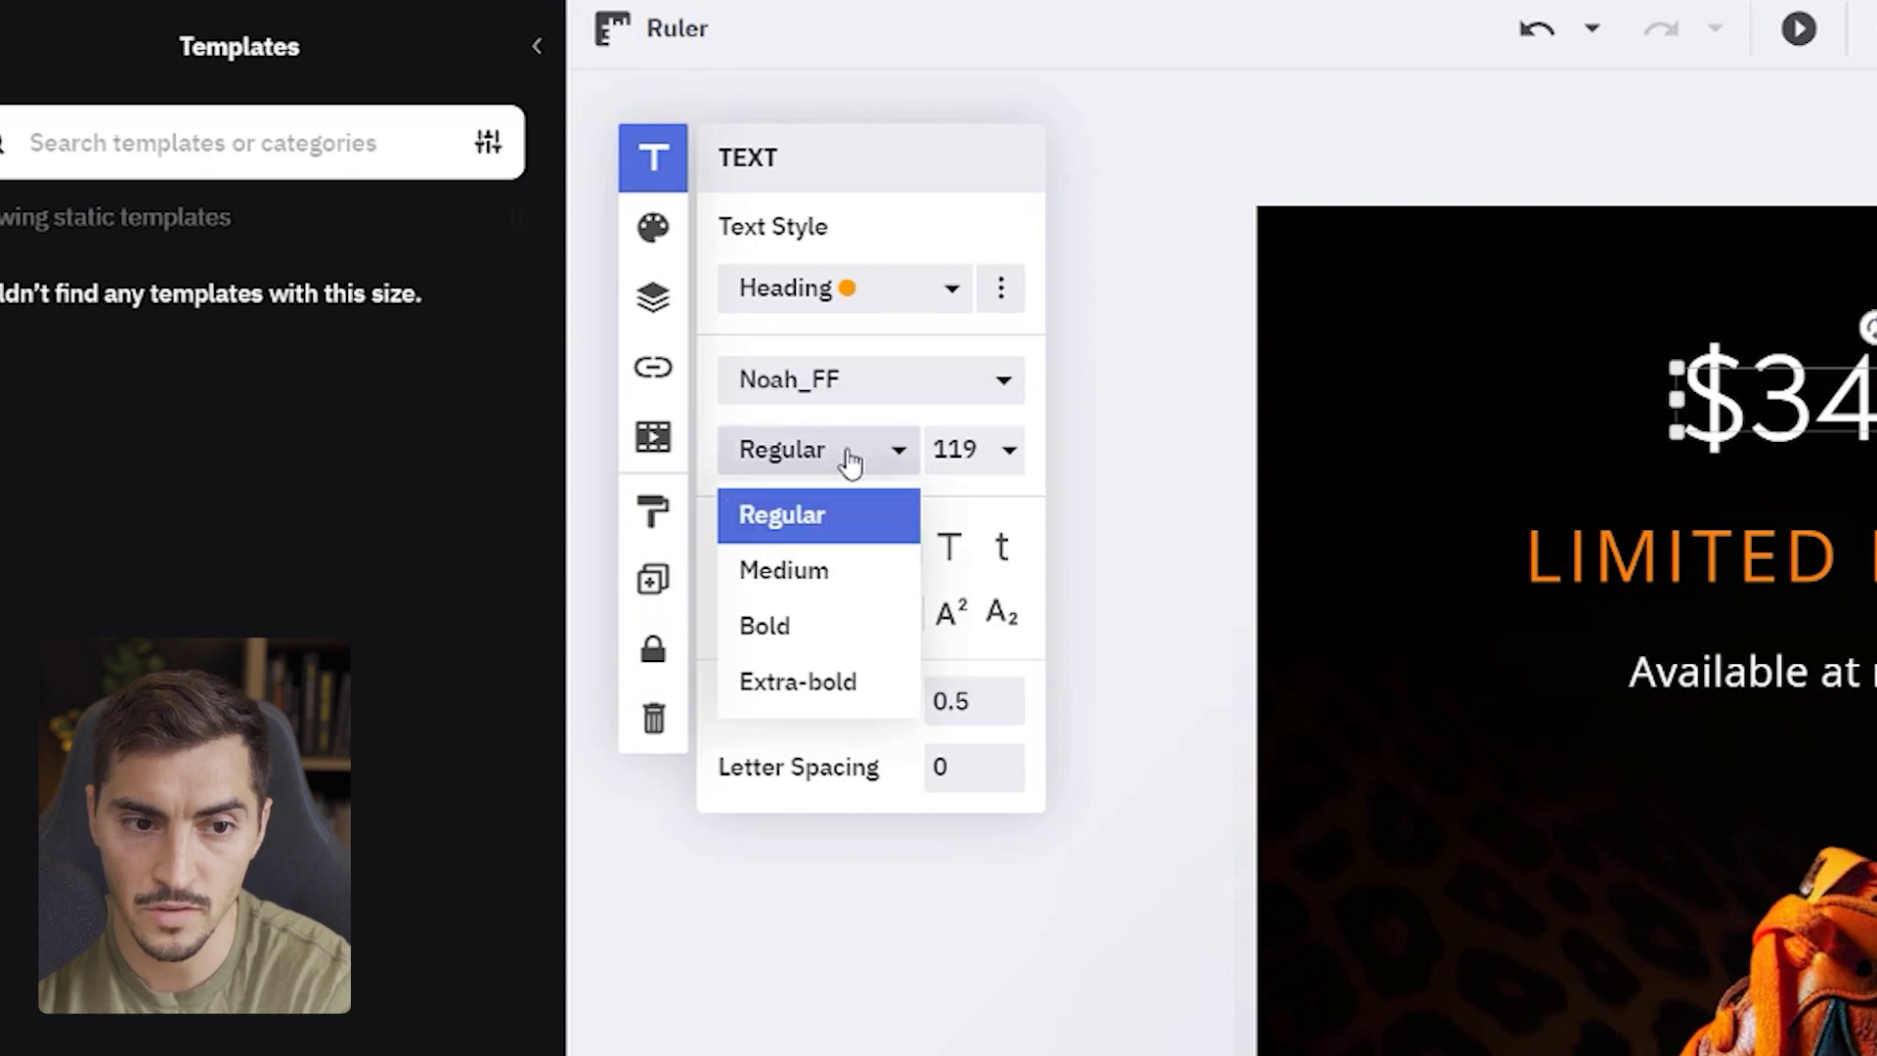
click(799, 682)
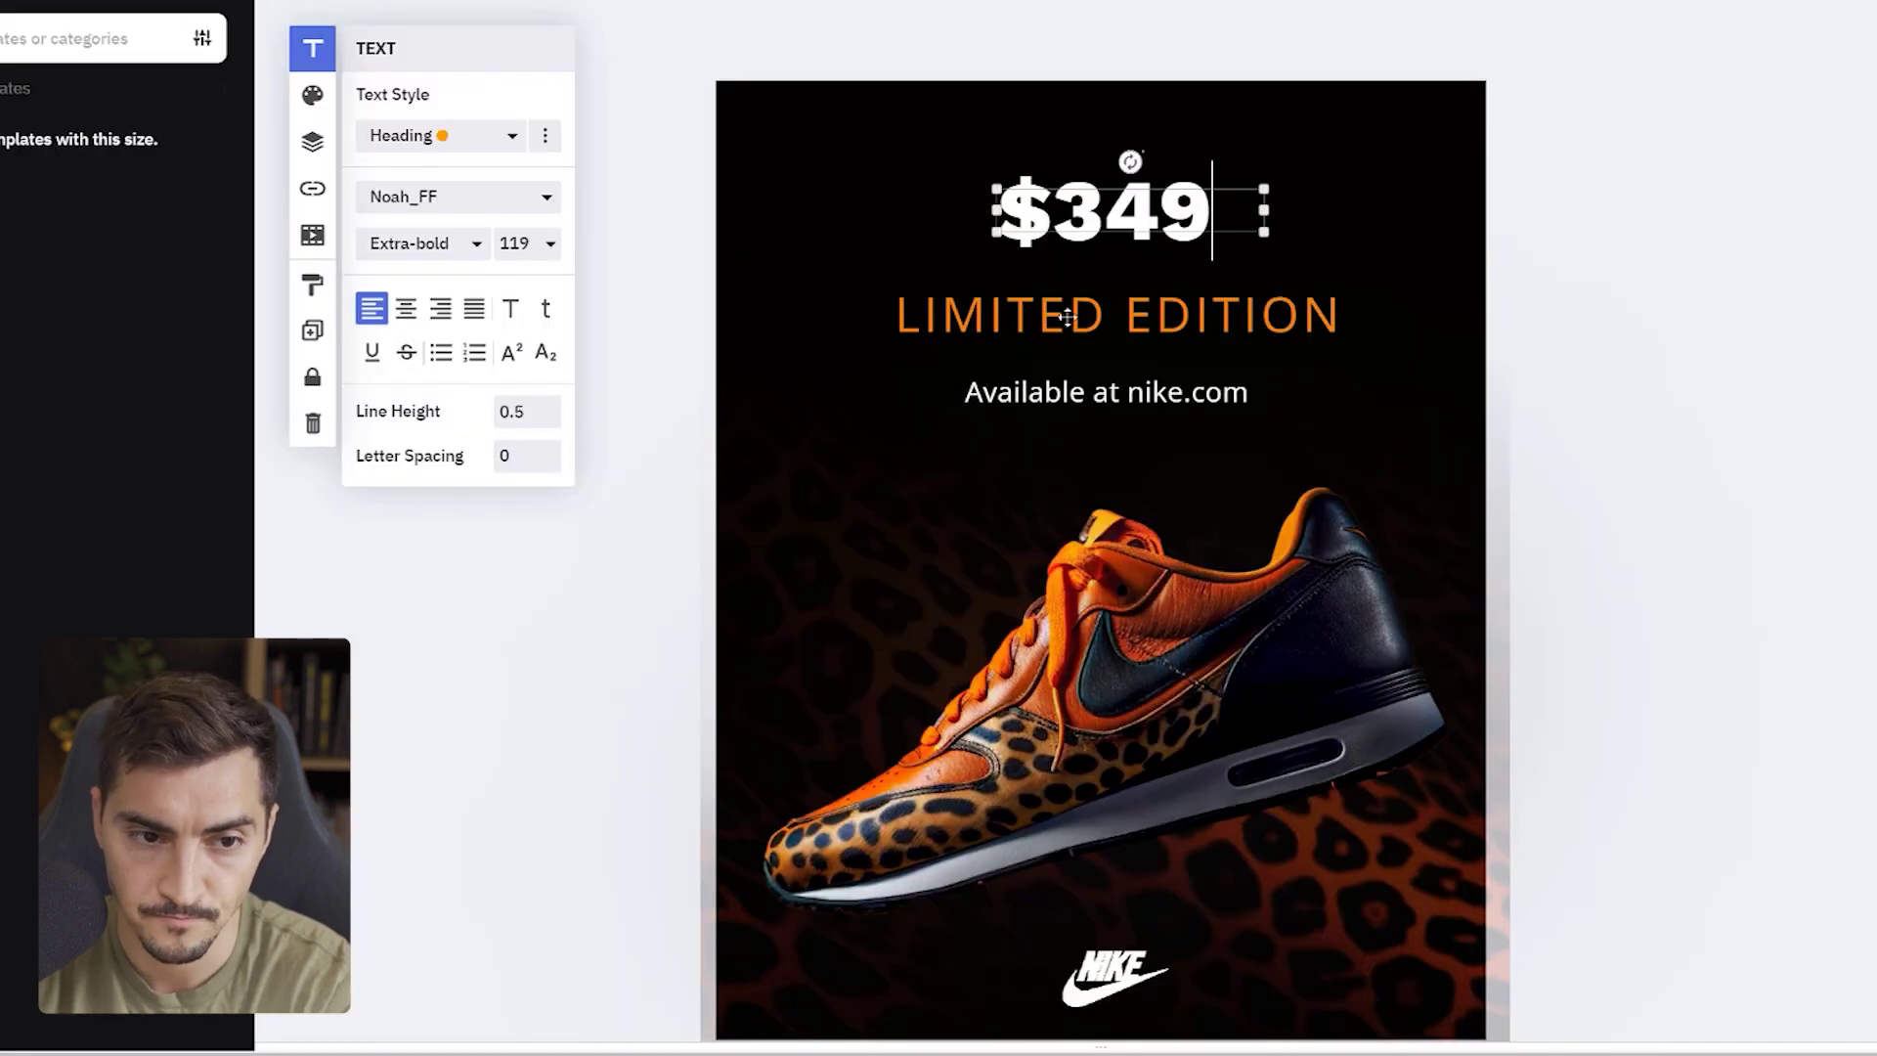
- Set the LIMITED EDITION text to Noah_FF Bold
click(1754, 583)
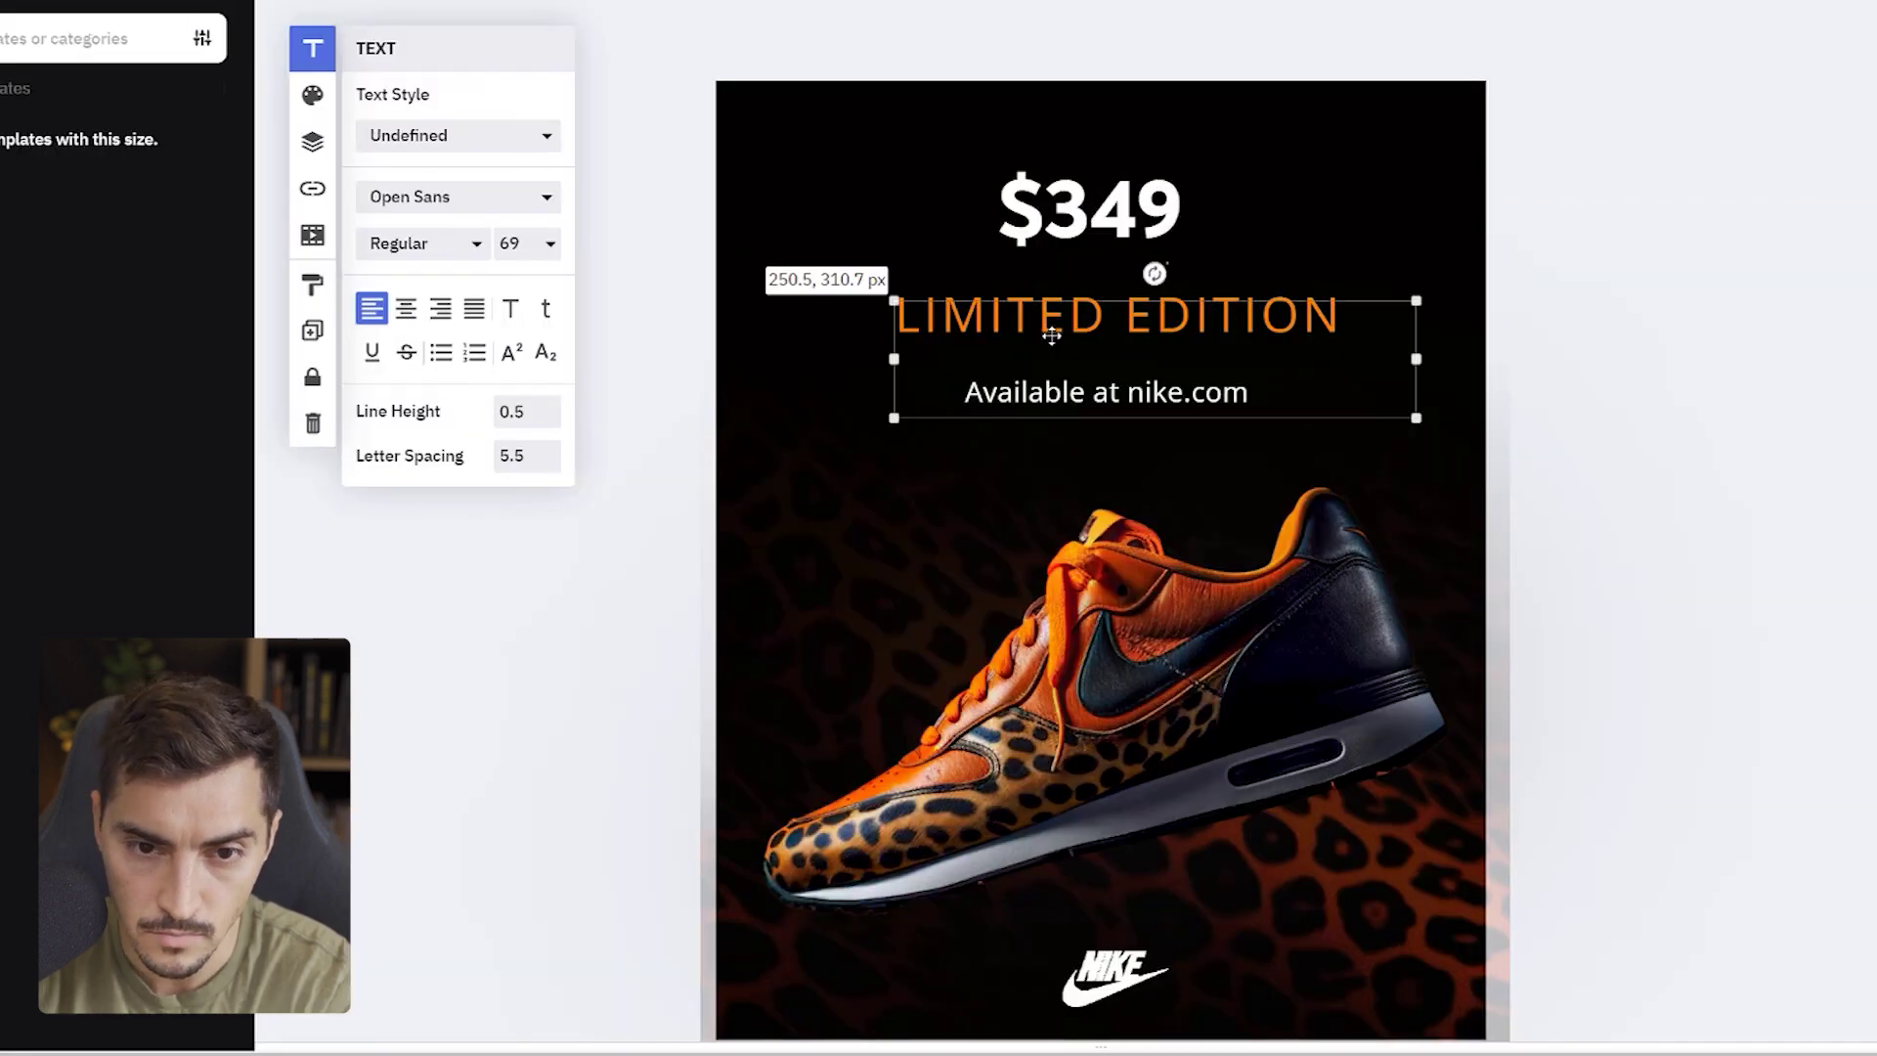
double_click(1051, 327)
click(1157, 315)
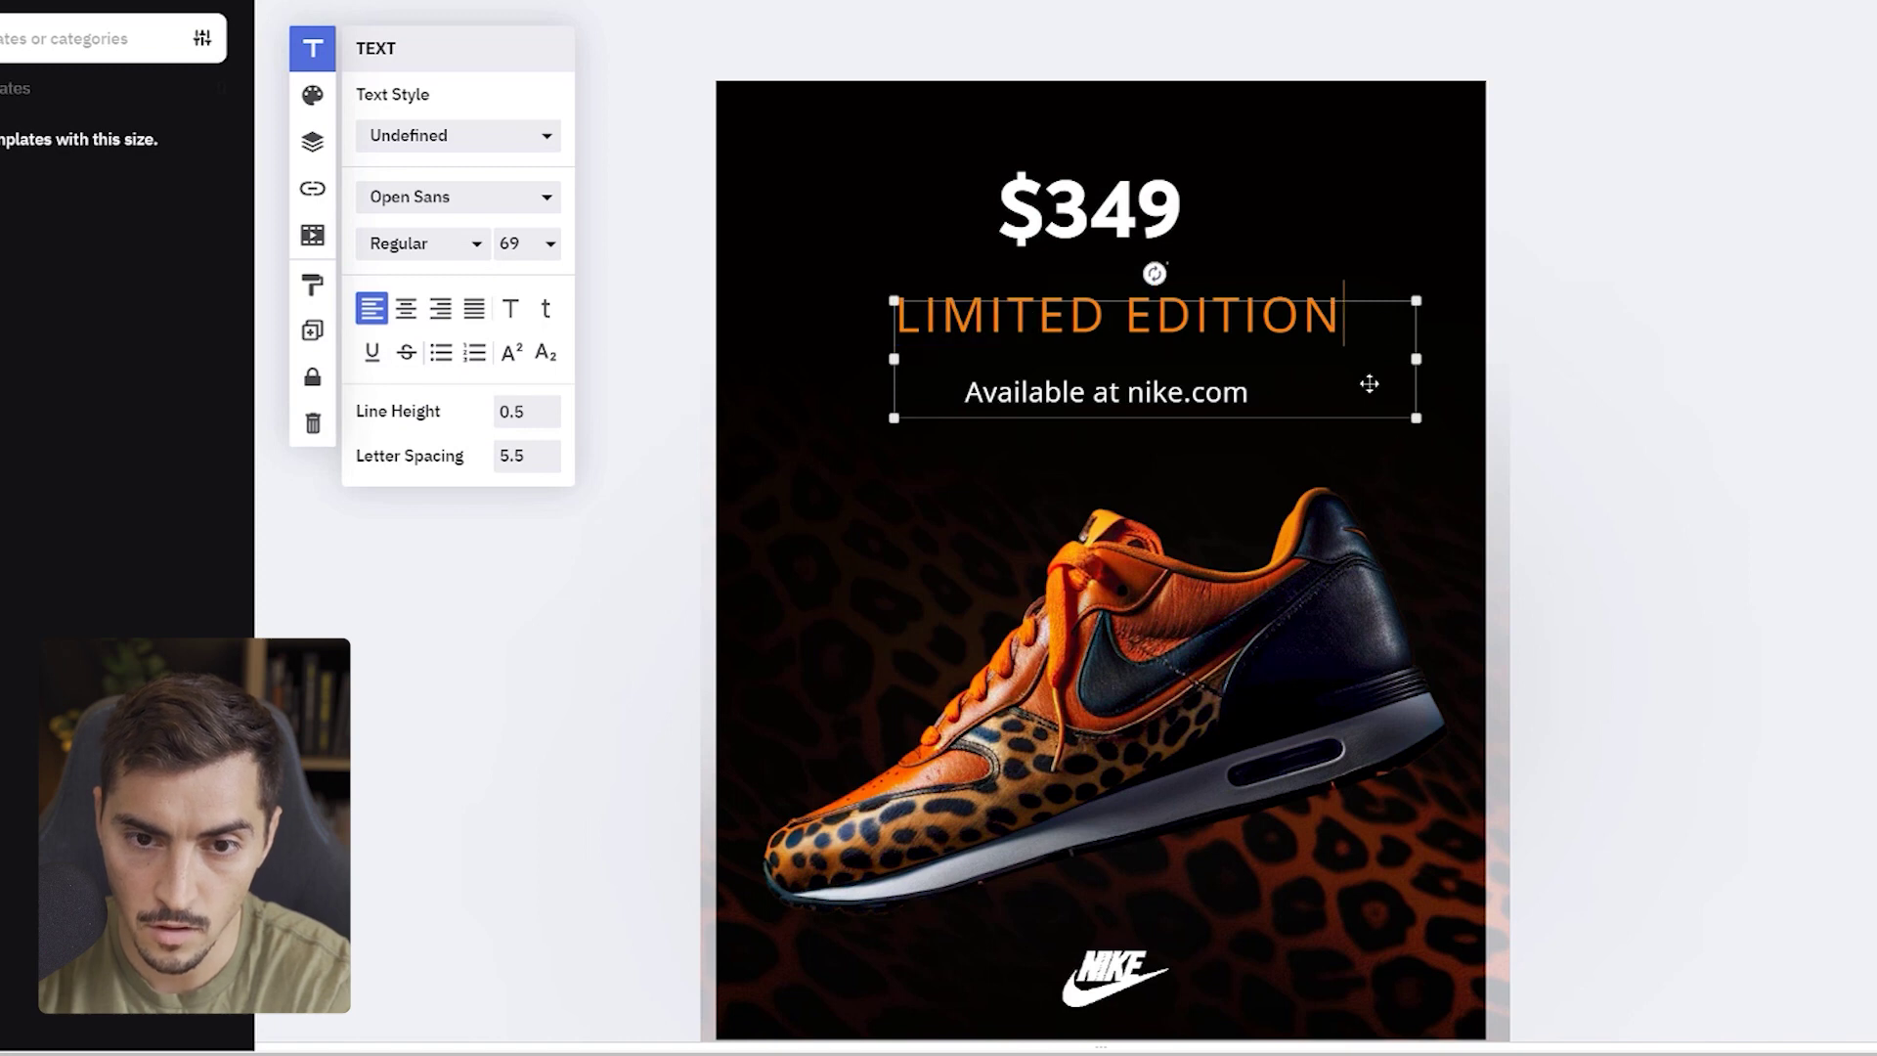
click(1400, 450)
click(422, 243)
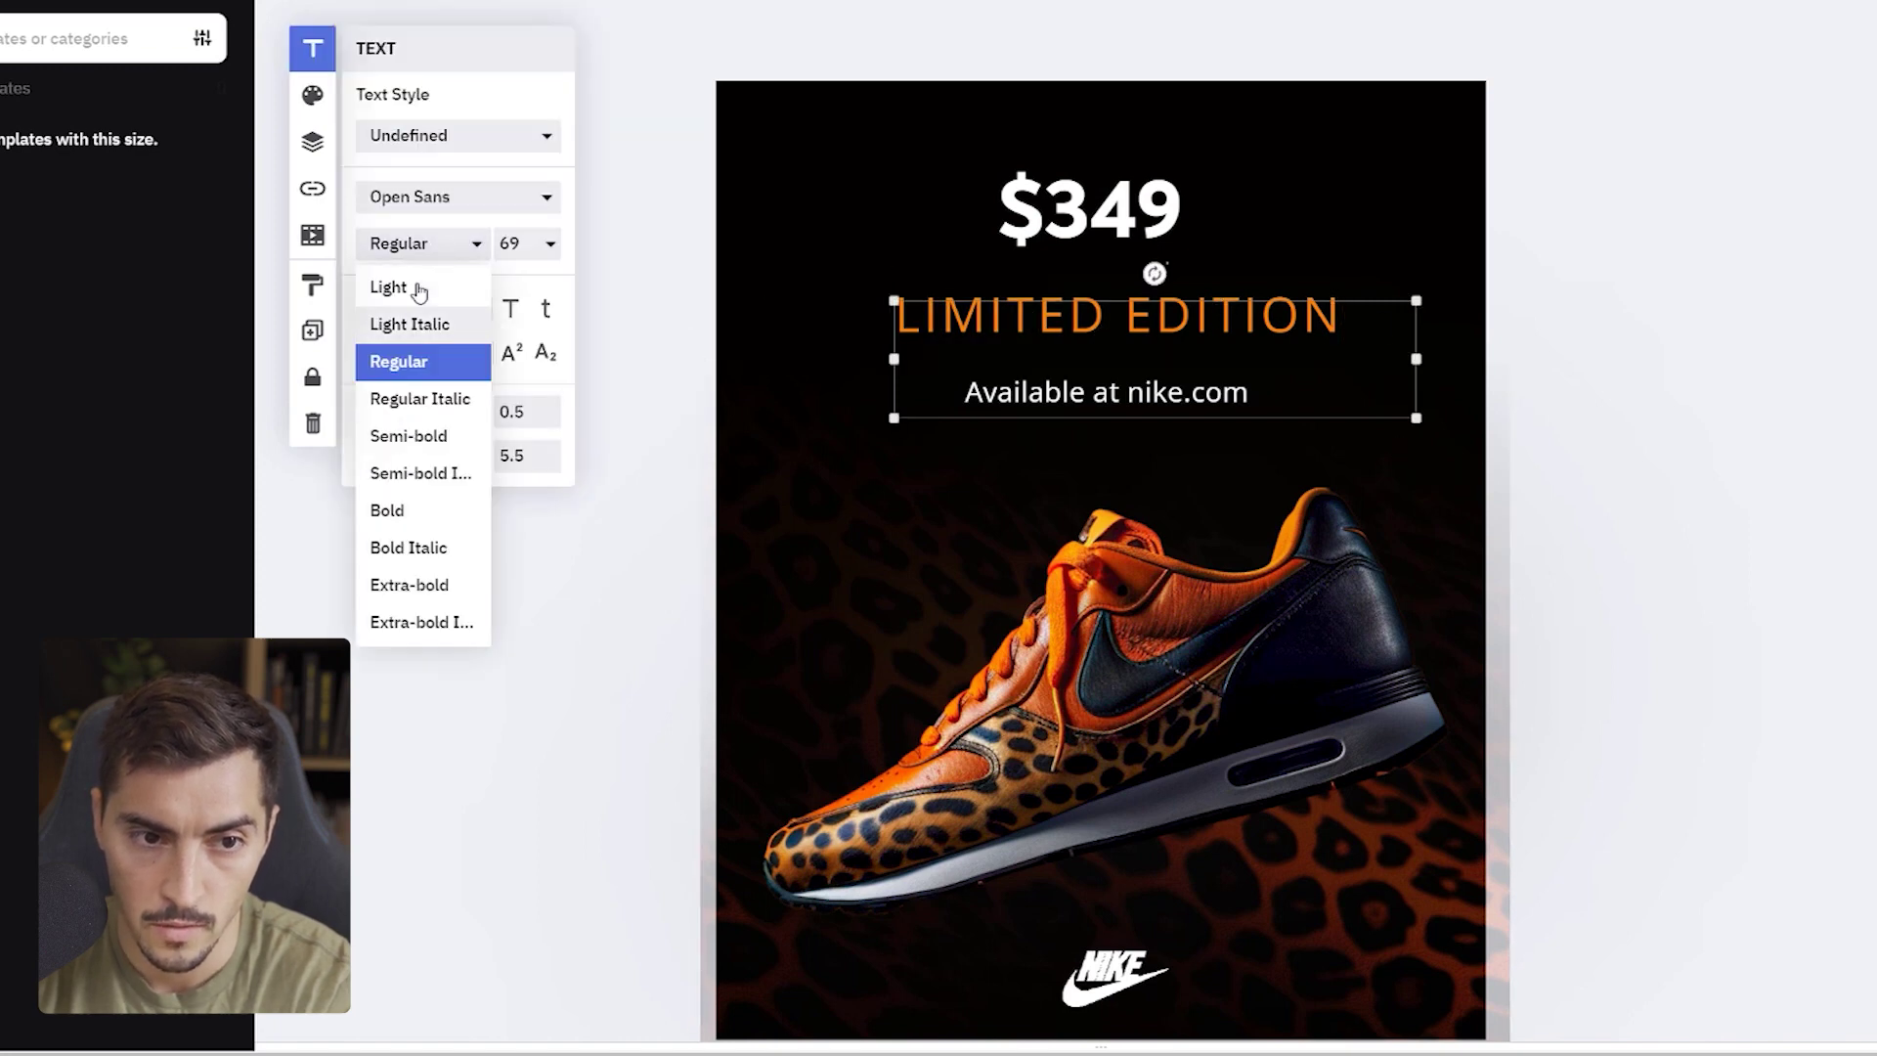
click(458, 197)
click(458, 197)
click(430, 284)
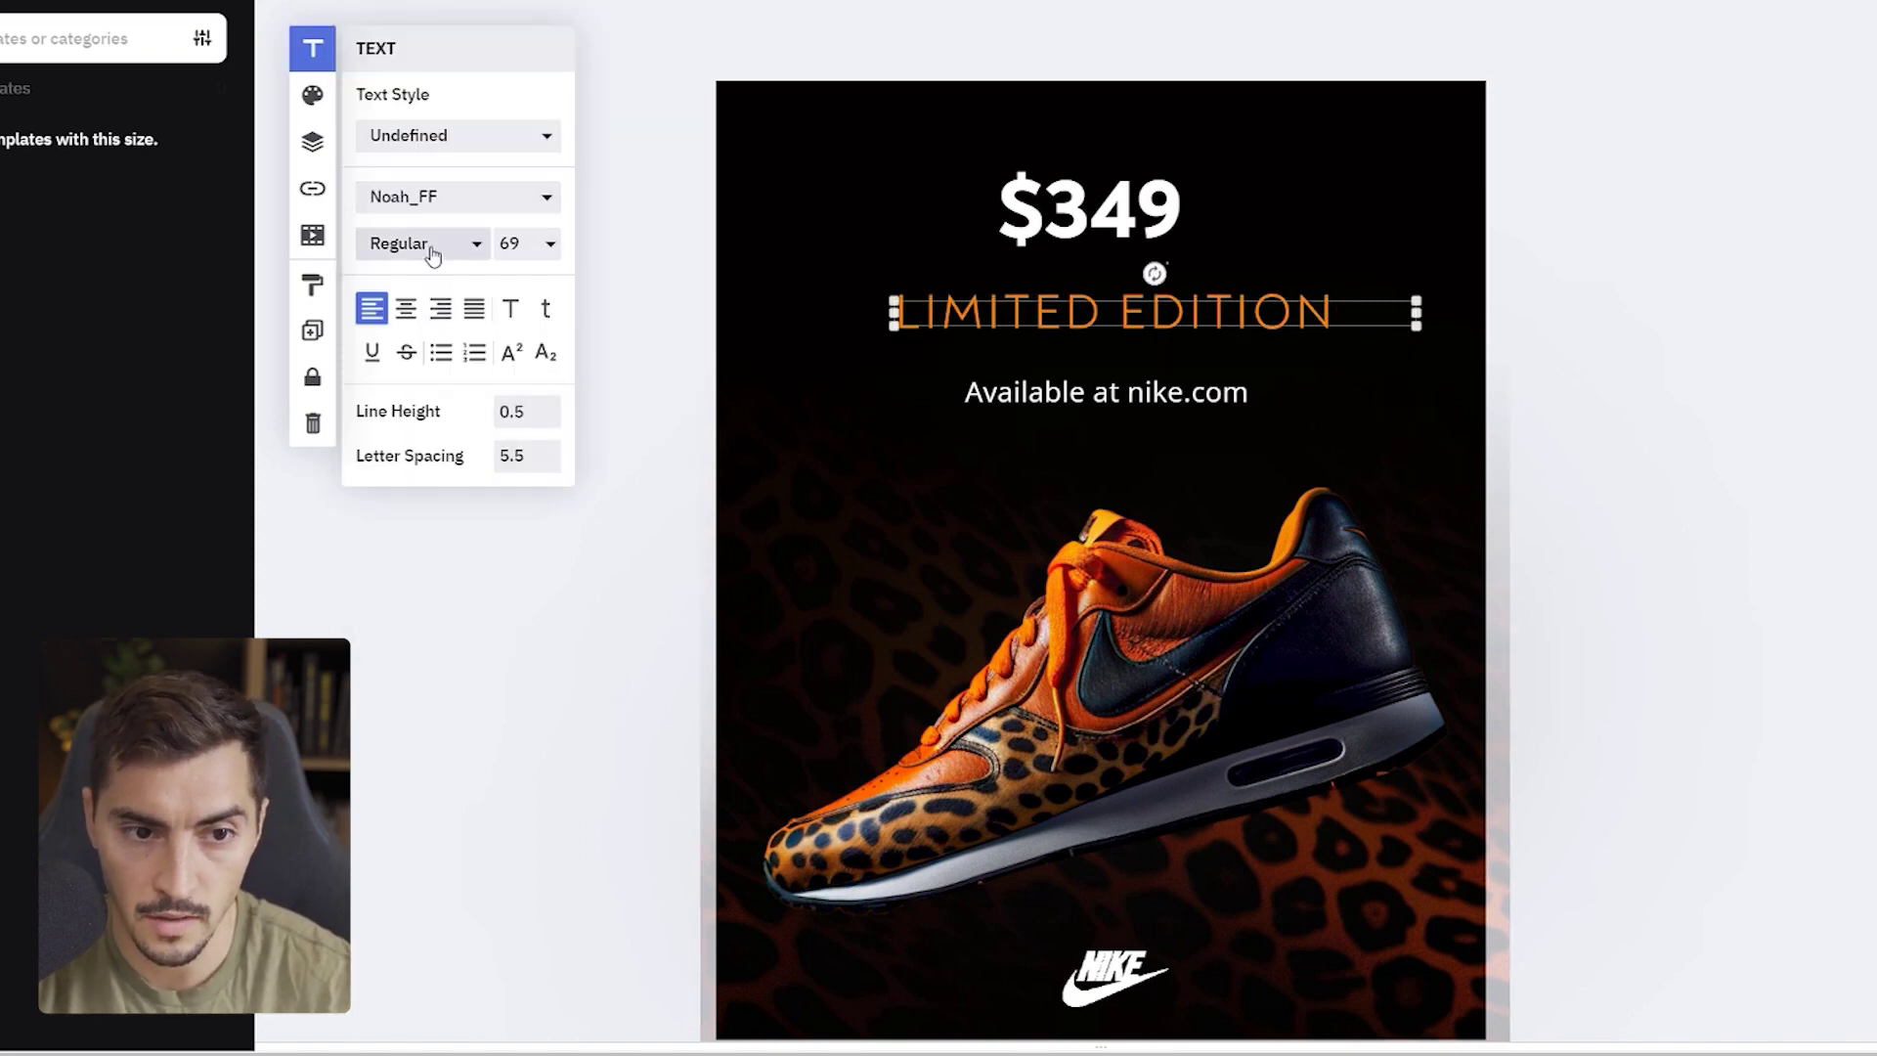
click(430, 246)
click(401, 359)
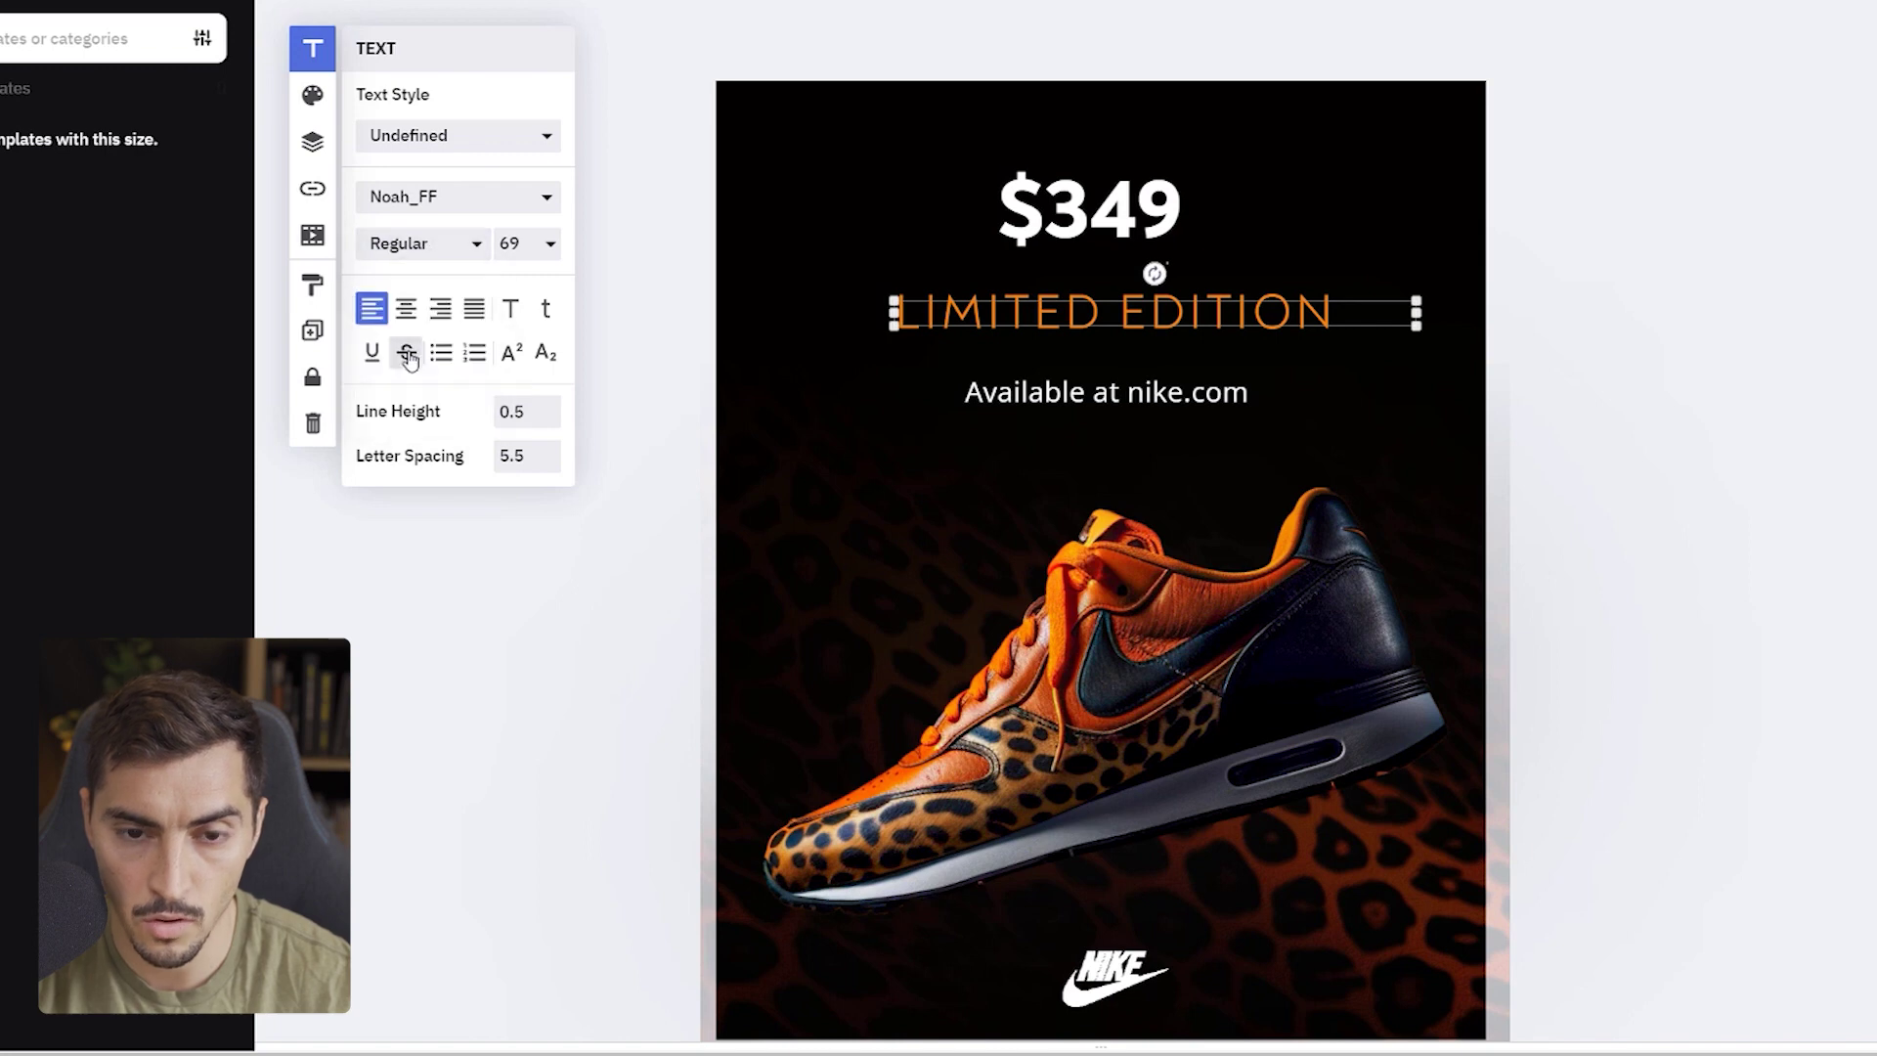
- Set the Available at nike.com line to Noah_FF Medium
click(1114, 394)
click(449, 197)
click(425, 280)
click(422, 243)
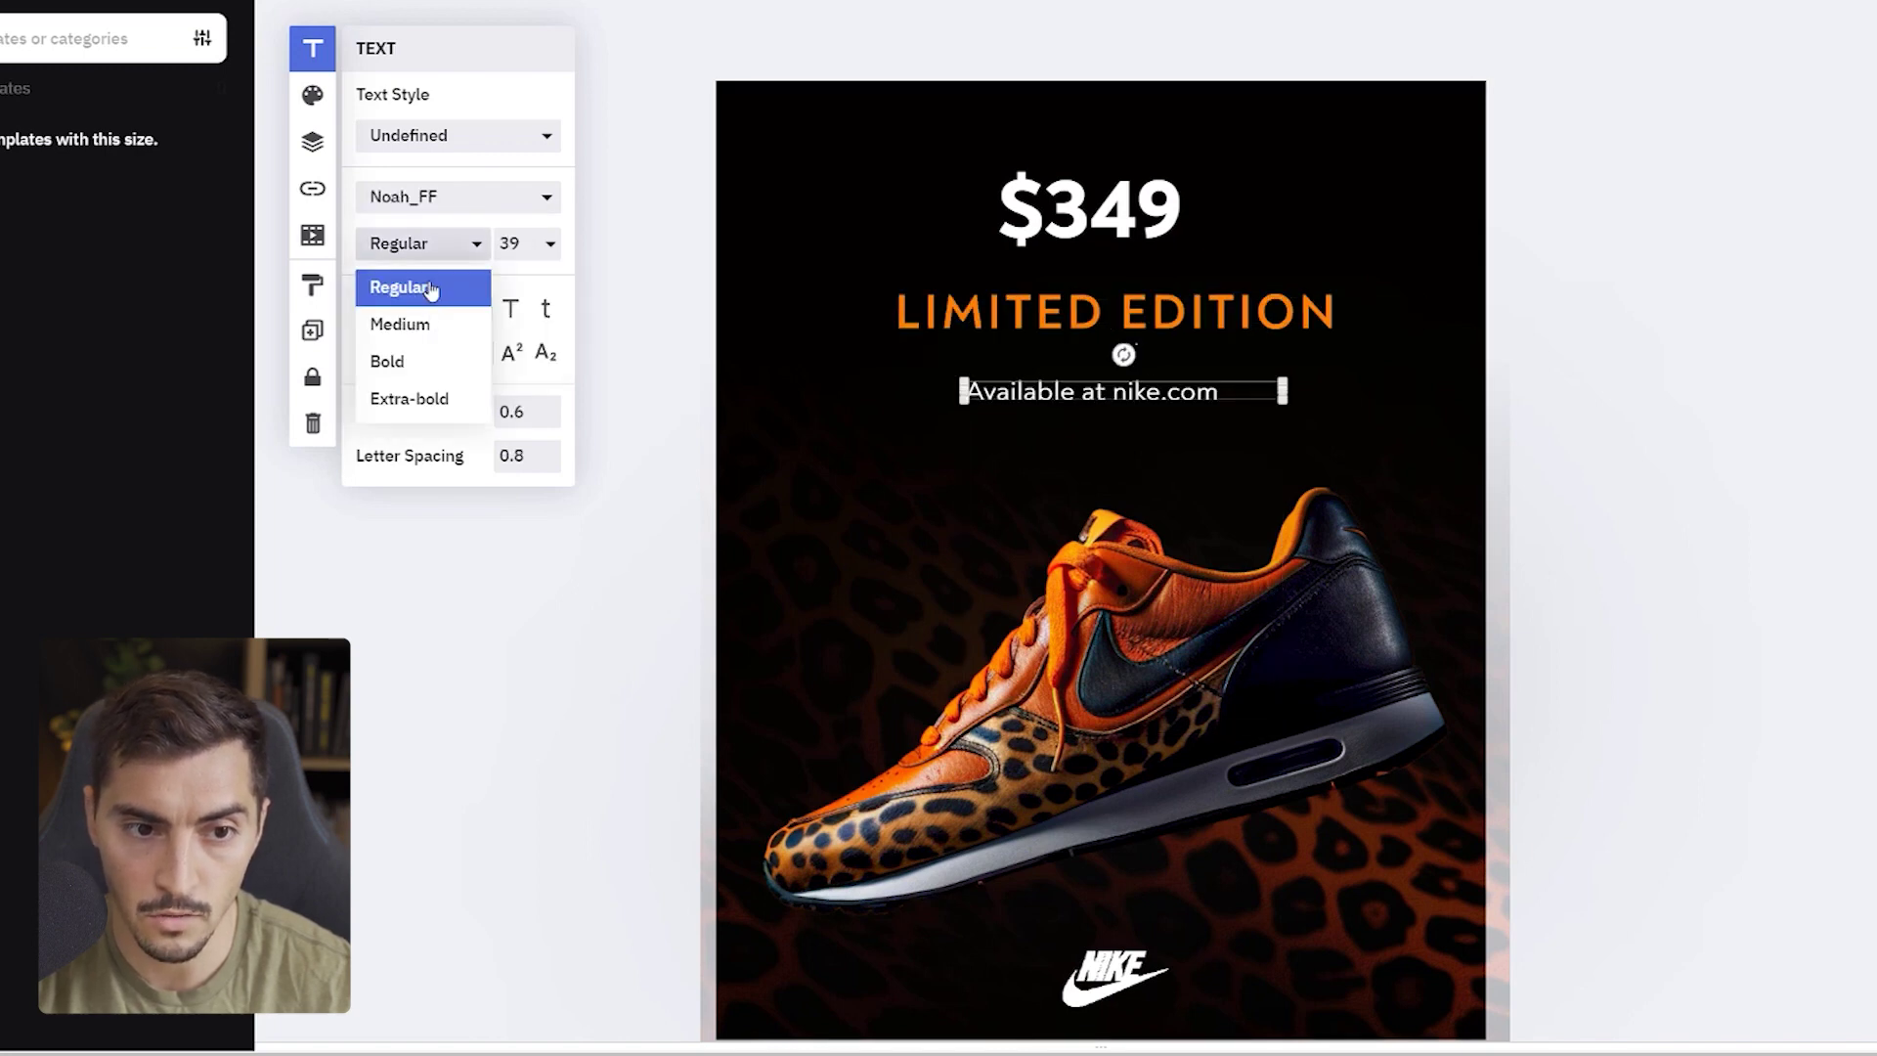
click(406, 323)
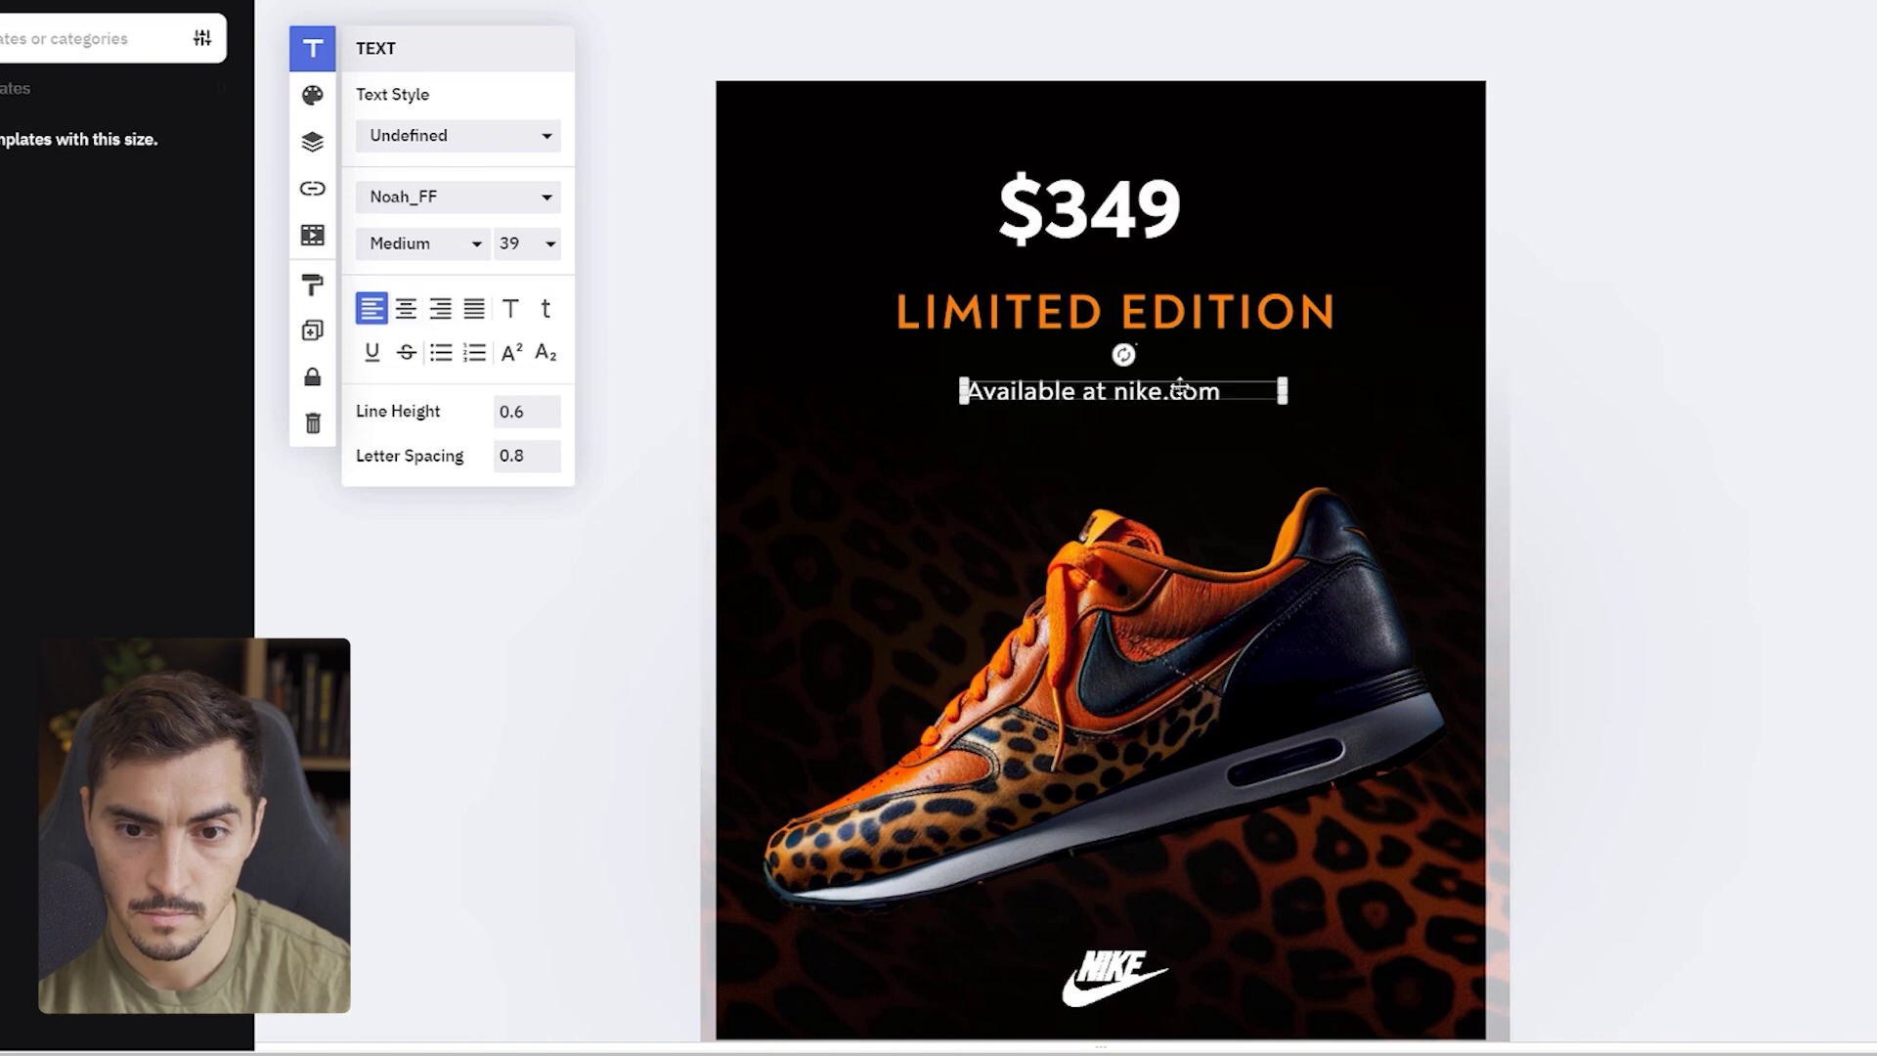
- Resize the LIMITED EDITION box, set it to size 72, nudge it into place, and deselect
click(1271, 396)
click(1351, 315)
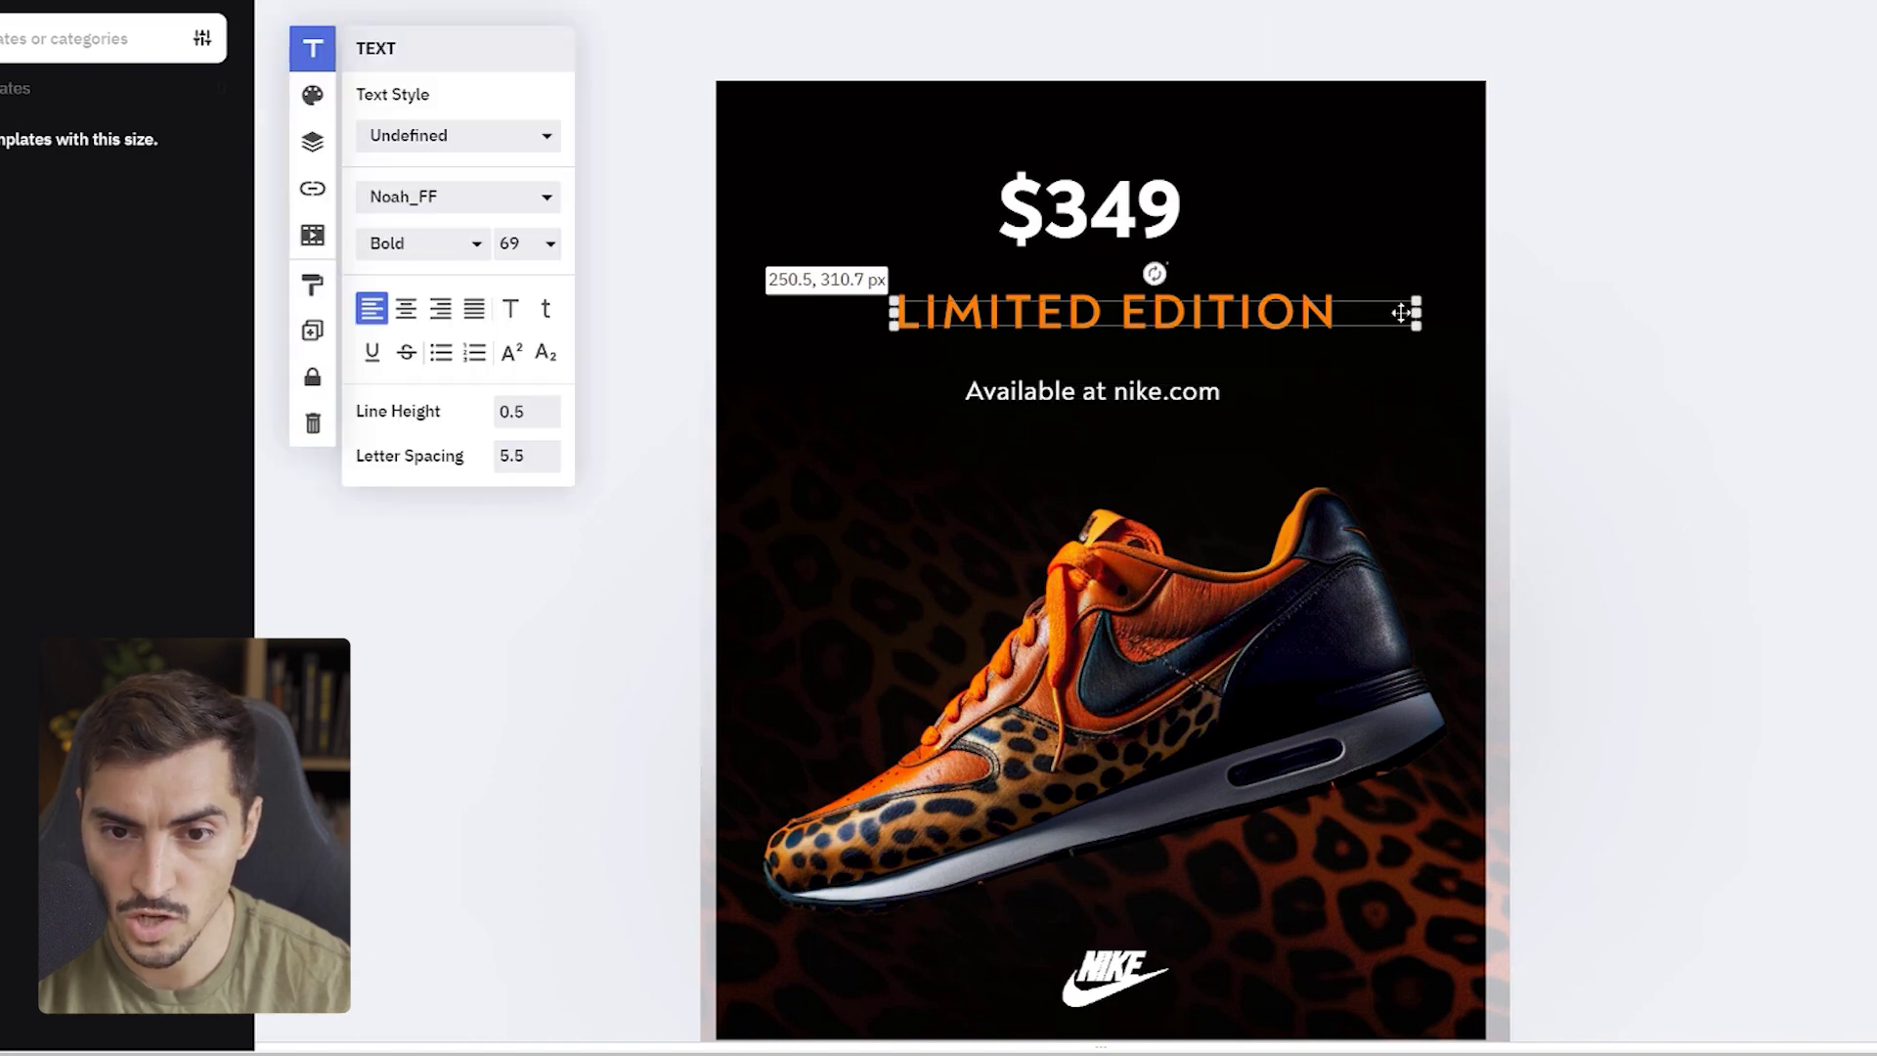
drag(1362, 314, 1320, 393)
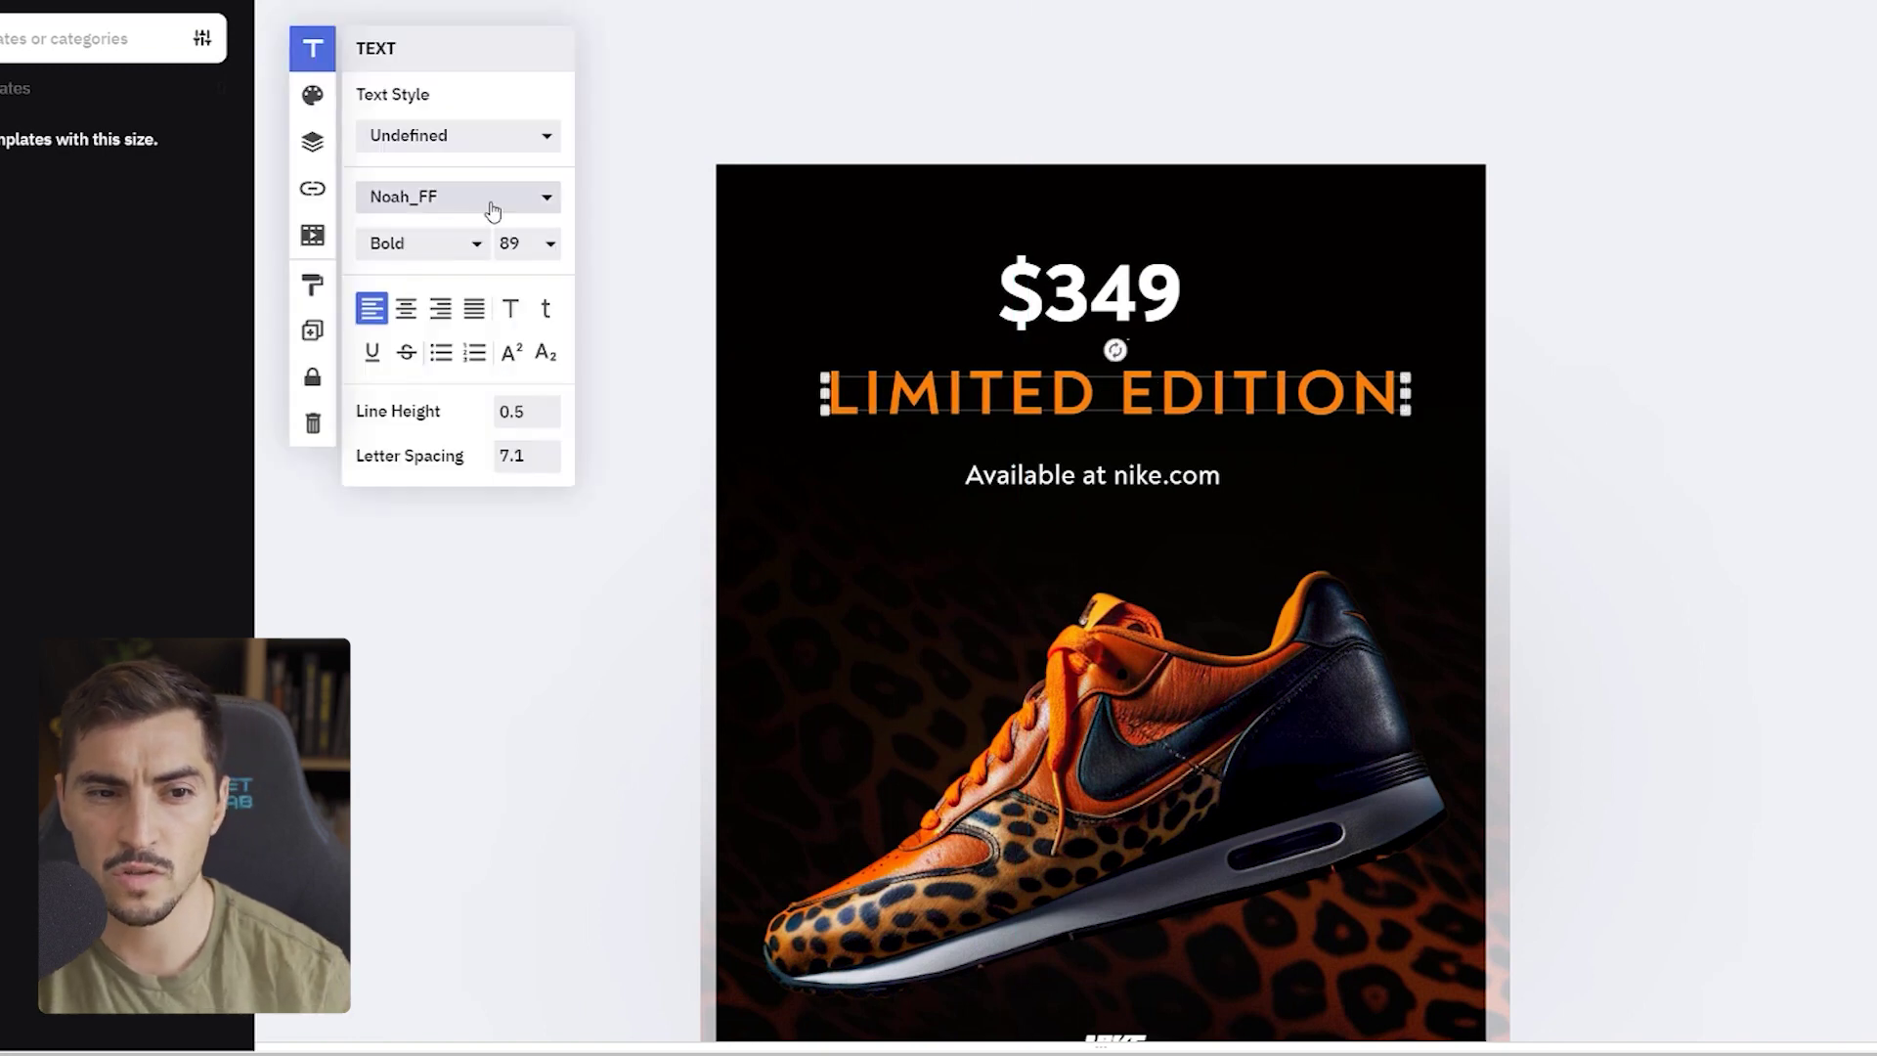
click(528, 248)
click(533, 431)
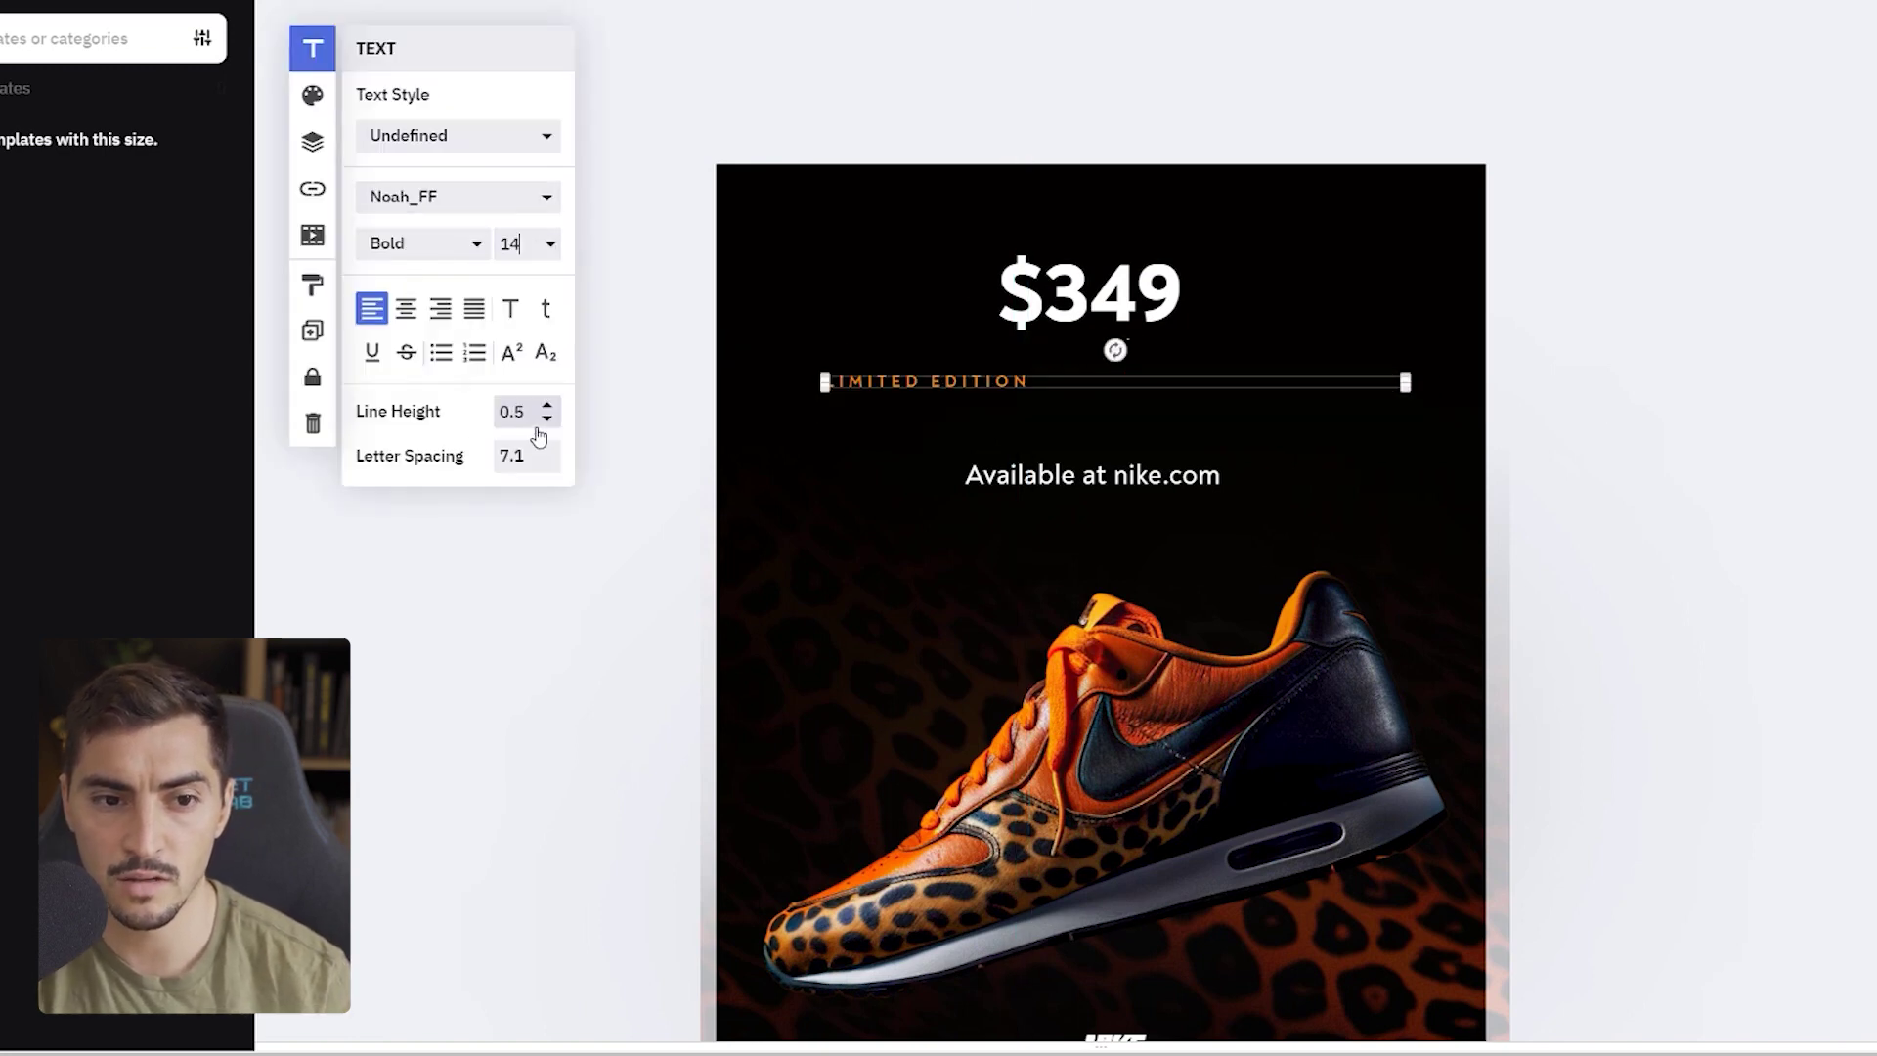
click(539, 252)
scroll(541, 431, down, 3)
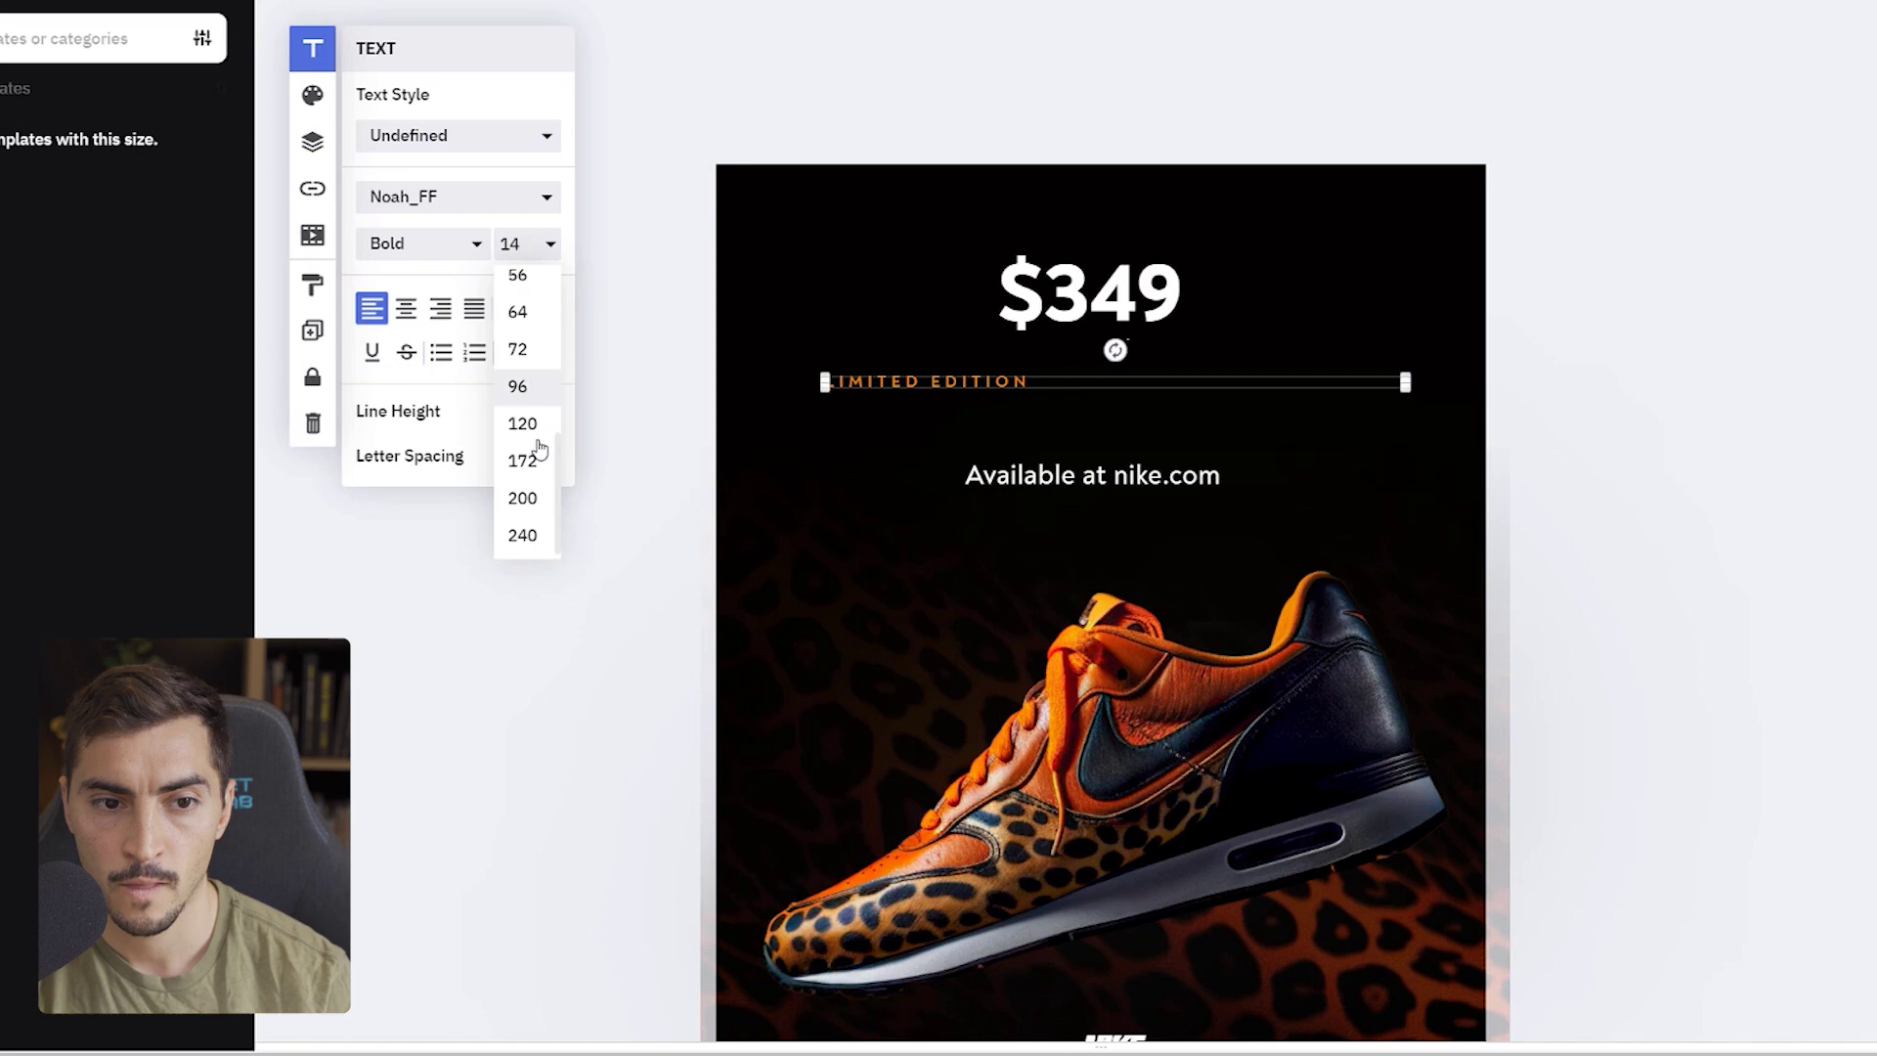
click(531, 347)
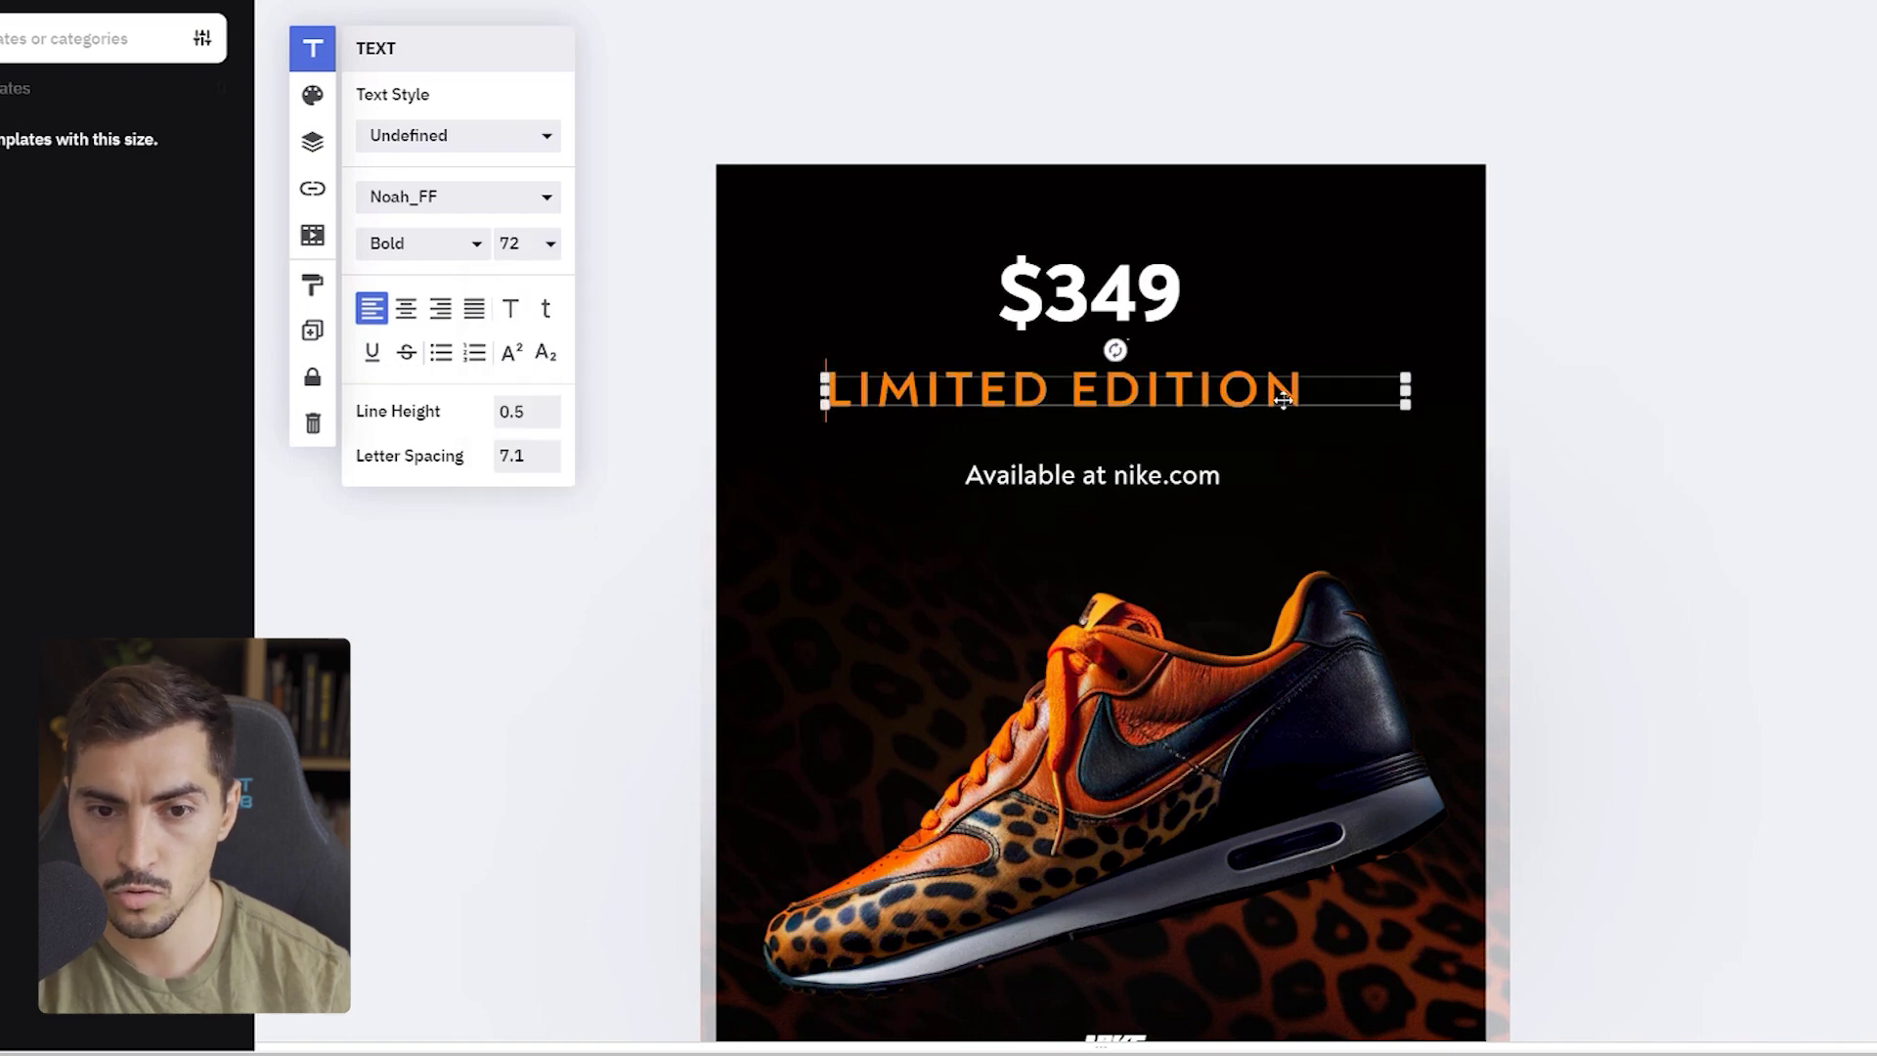
drag(1157, 388, 1173, 396)
click(1104, 287)
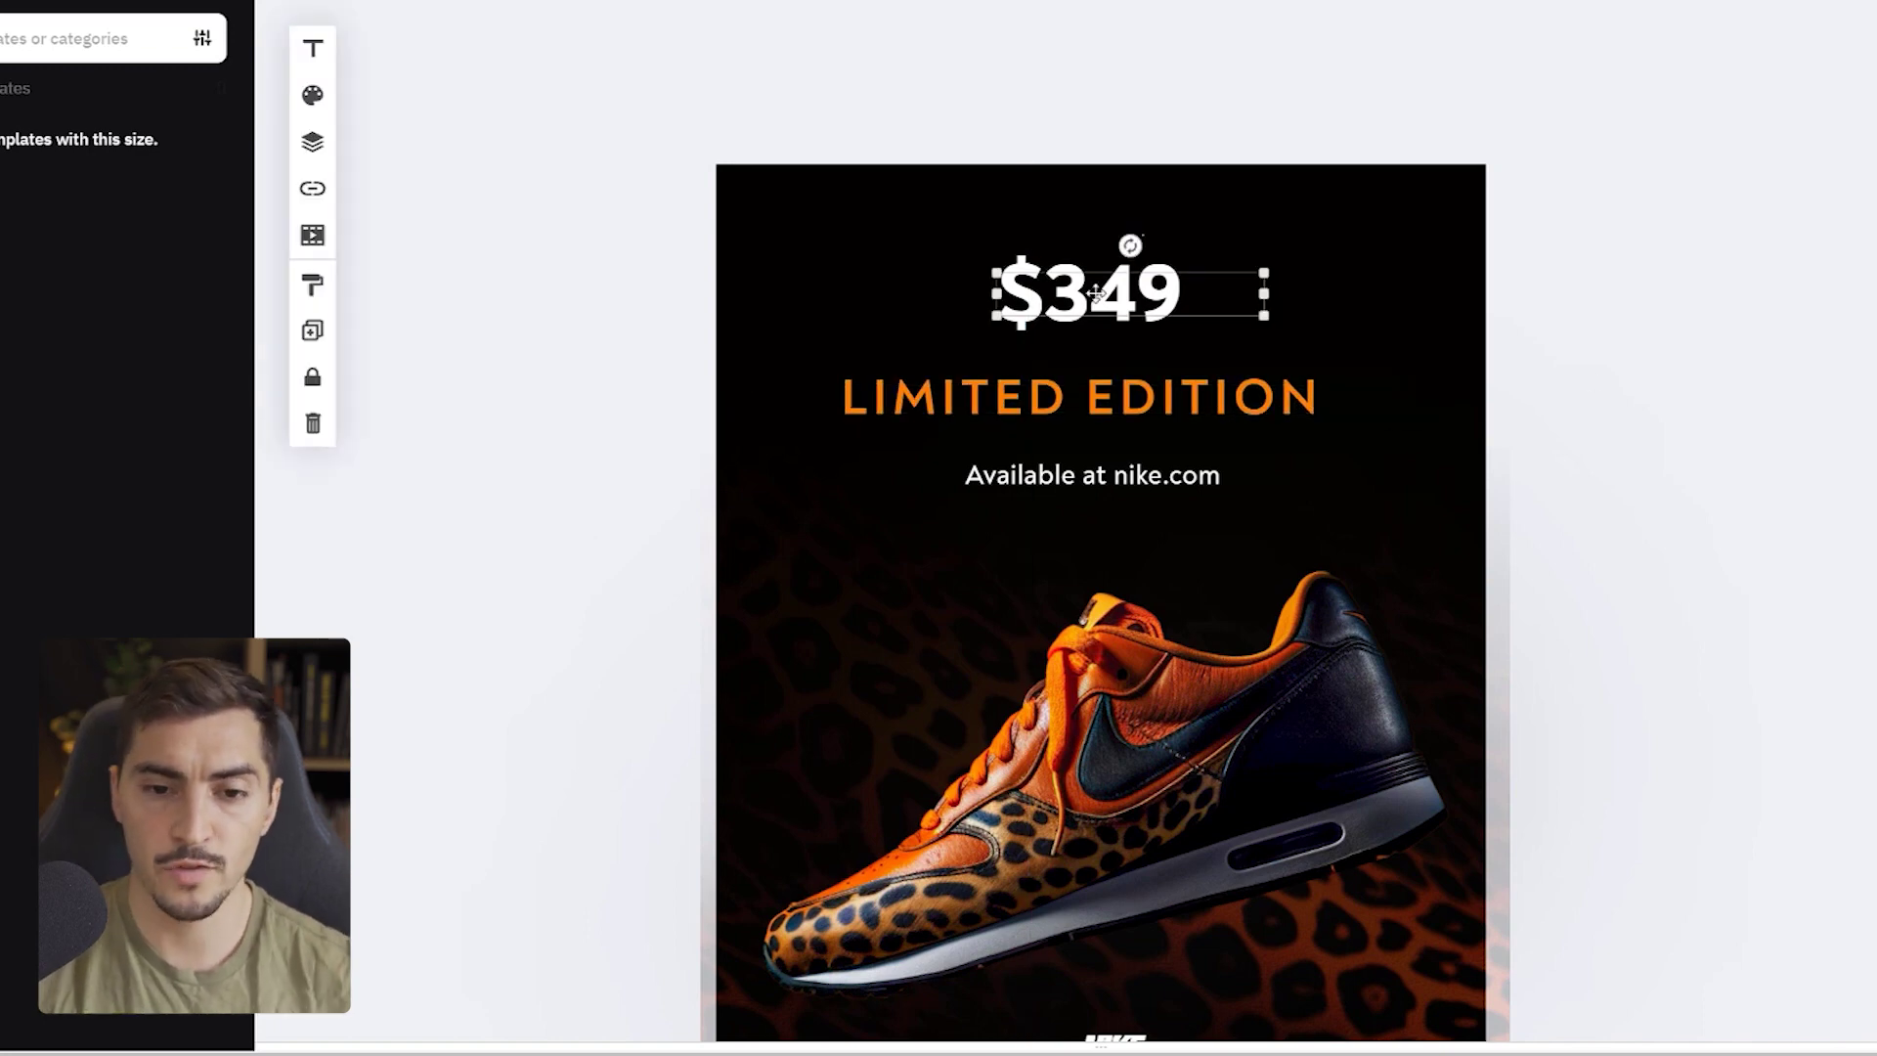
scroll(1104, 286, down, 1)
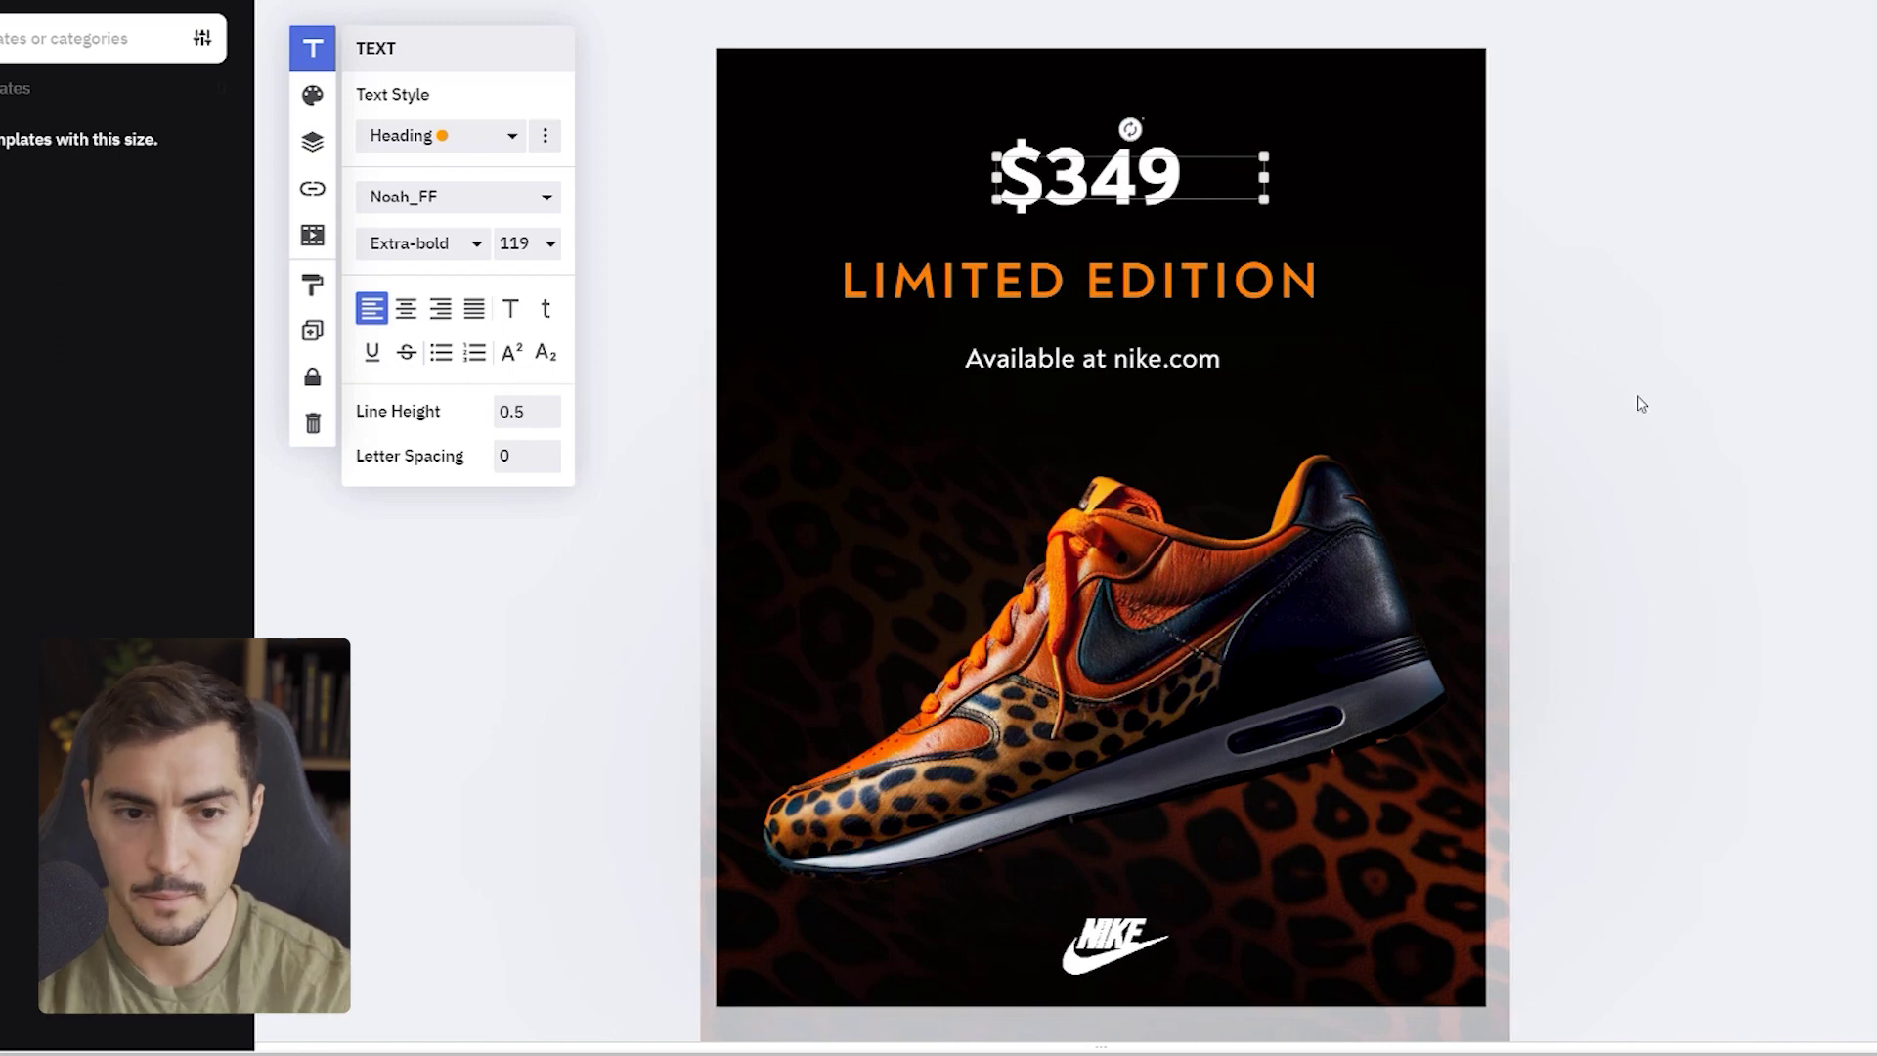
click(1711, 397)
- Add the 40% OFF brand typography preset onto the poster
scroll(1584, 384, down, 1)
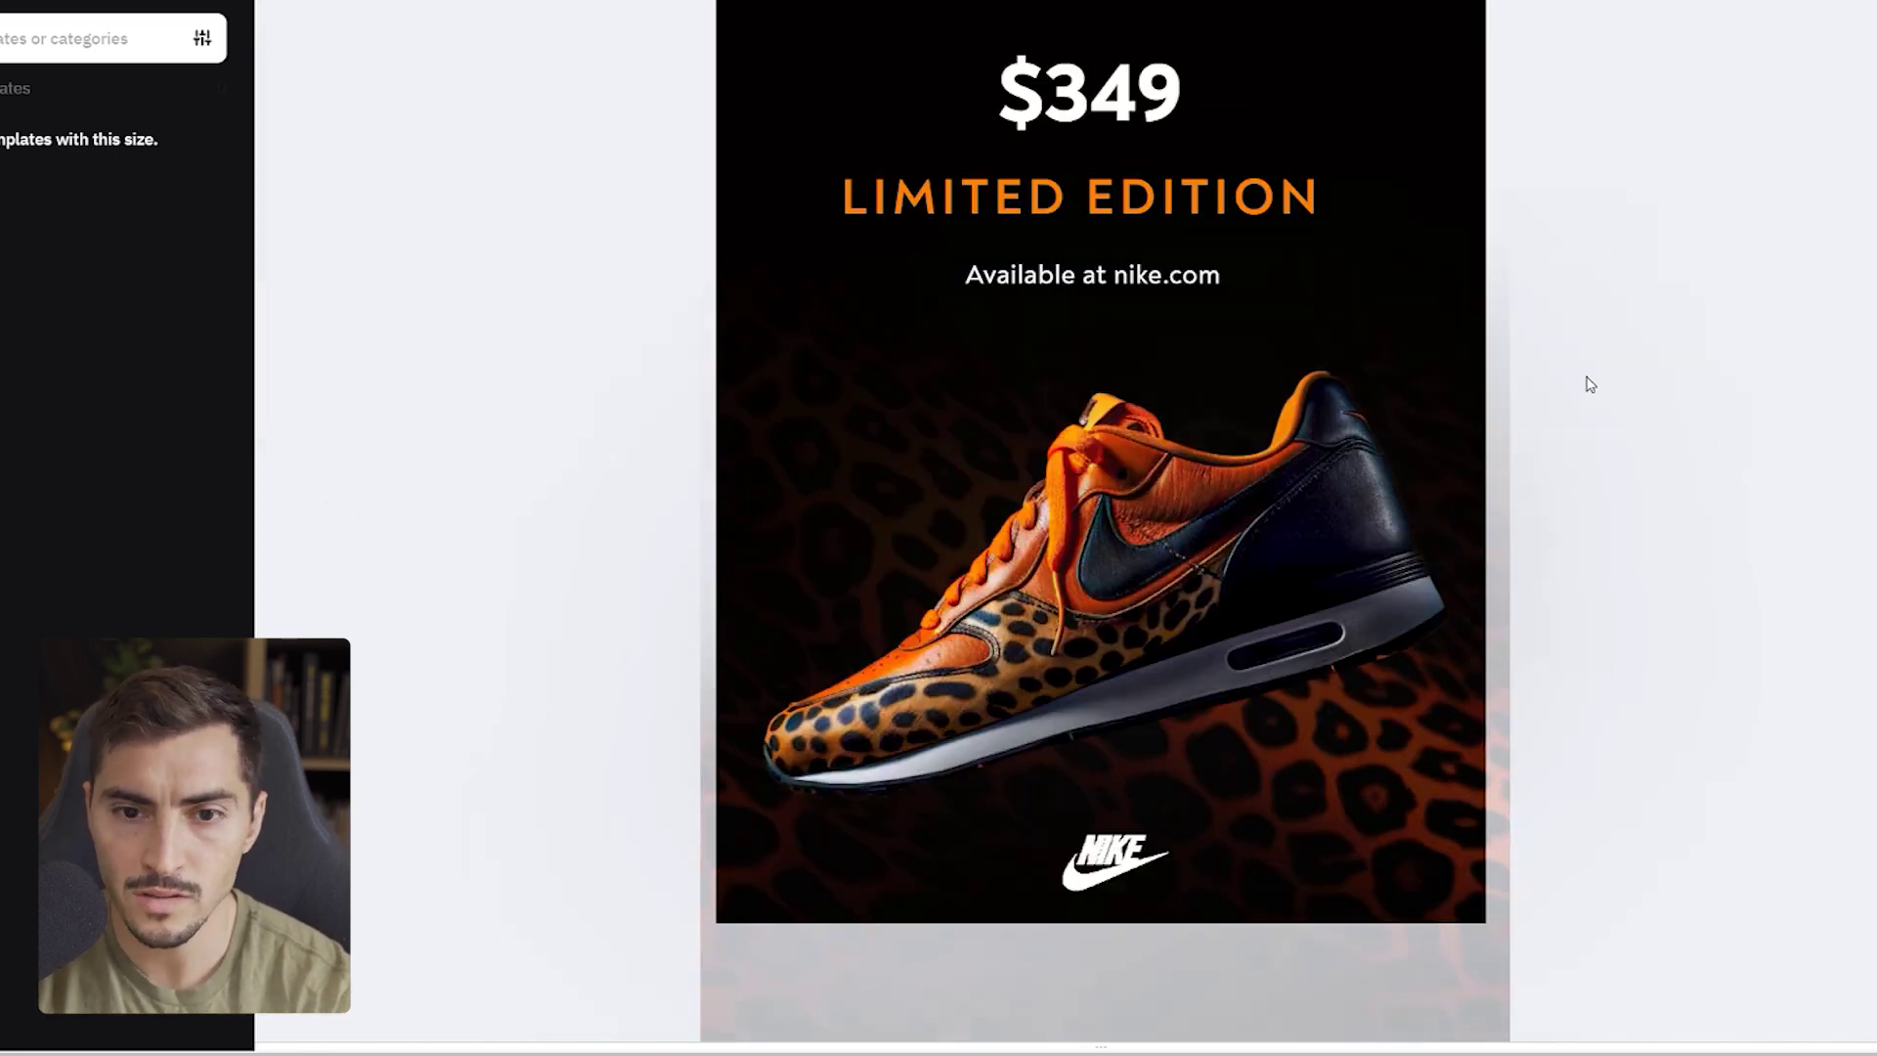
scroll(1591, 376, up, 1)
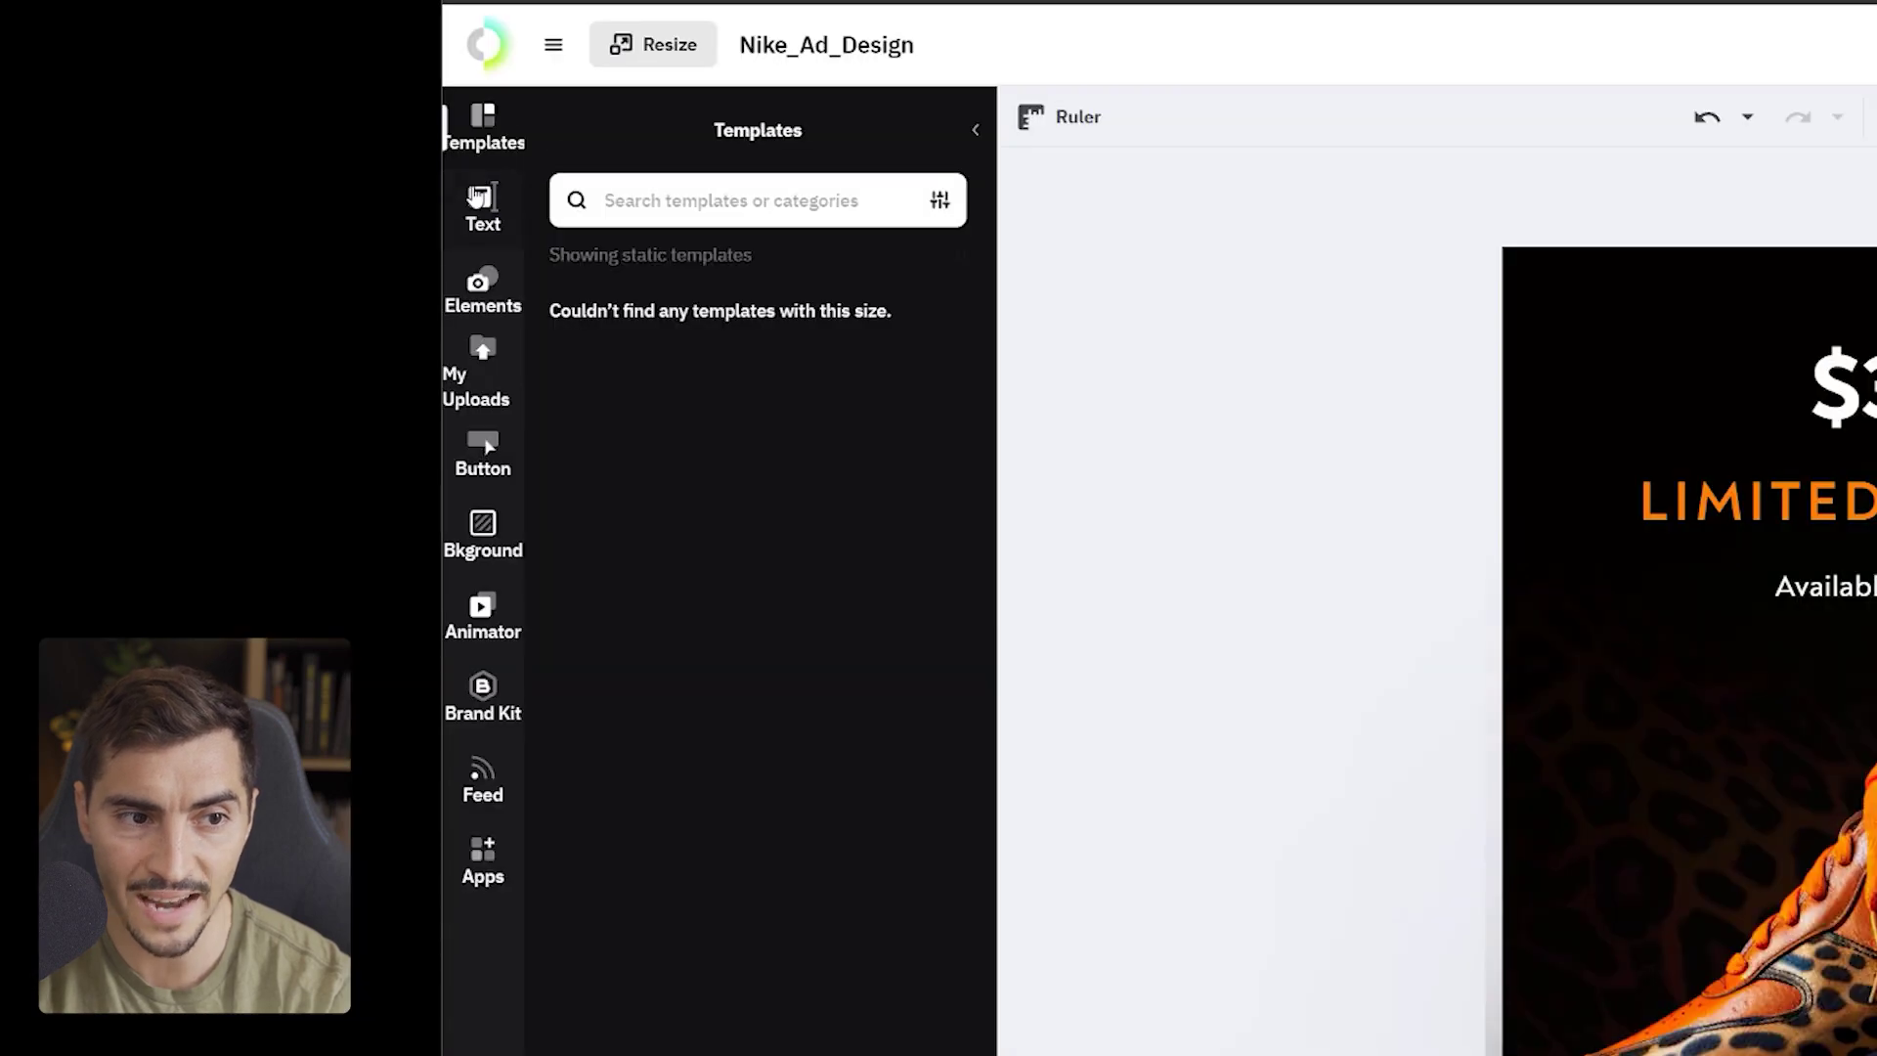
click(476, 198)
scroll(792, 598, down, 5)
scroll(919, 645, up, 5)
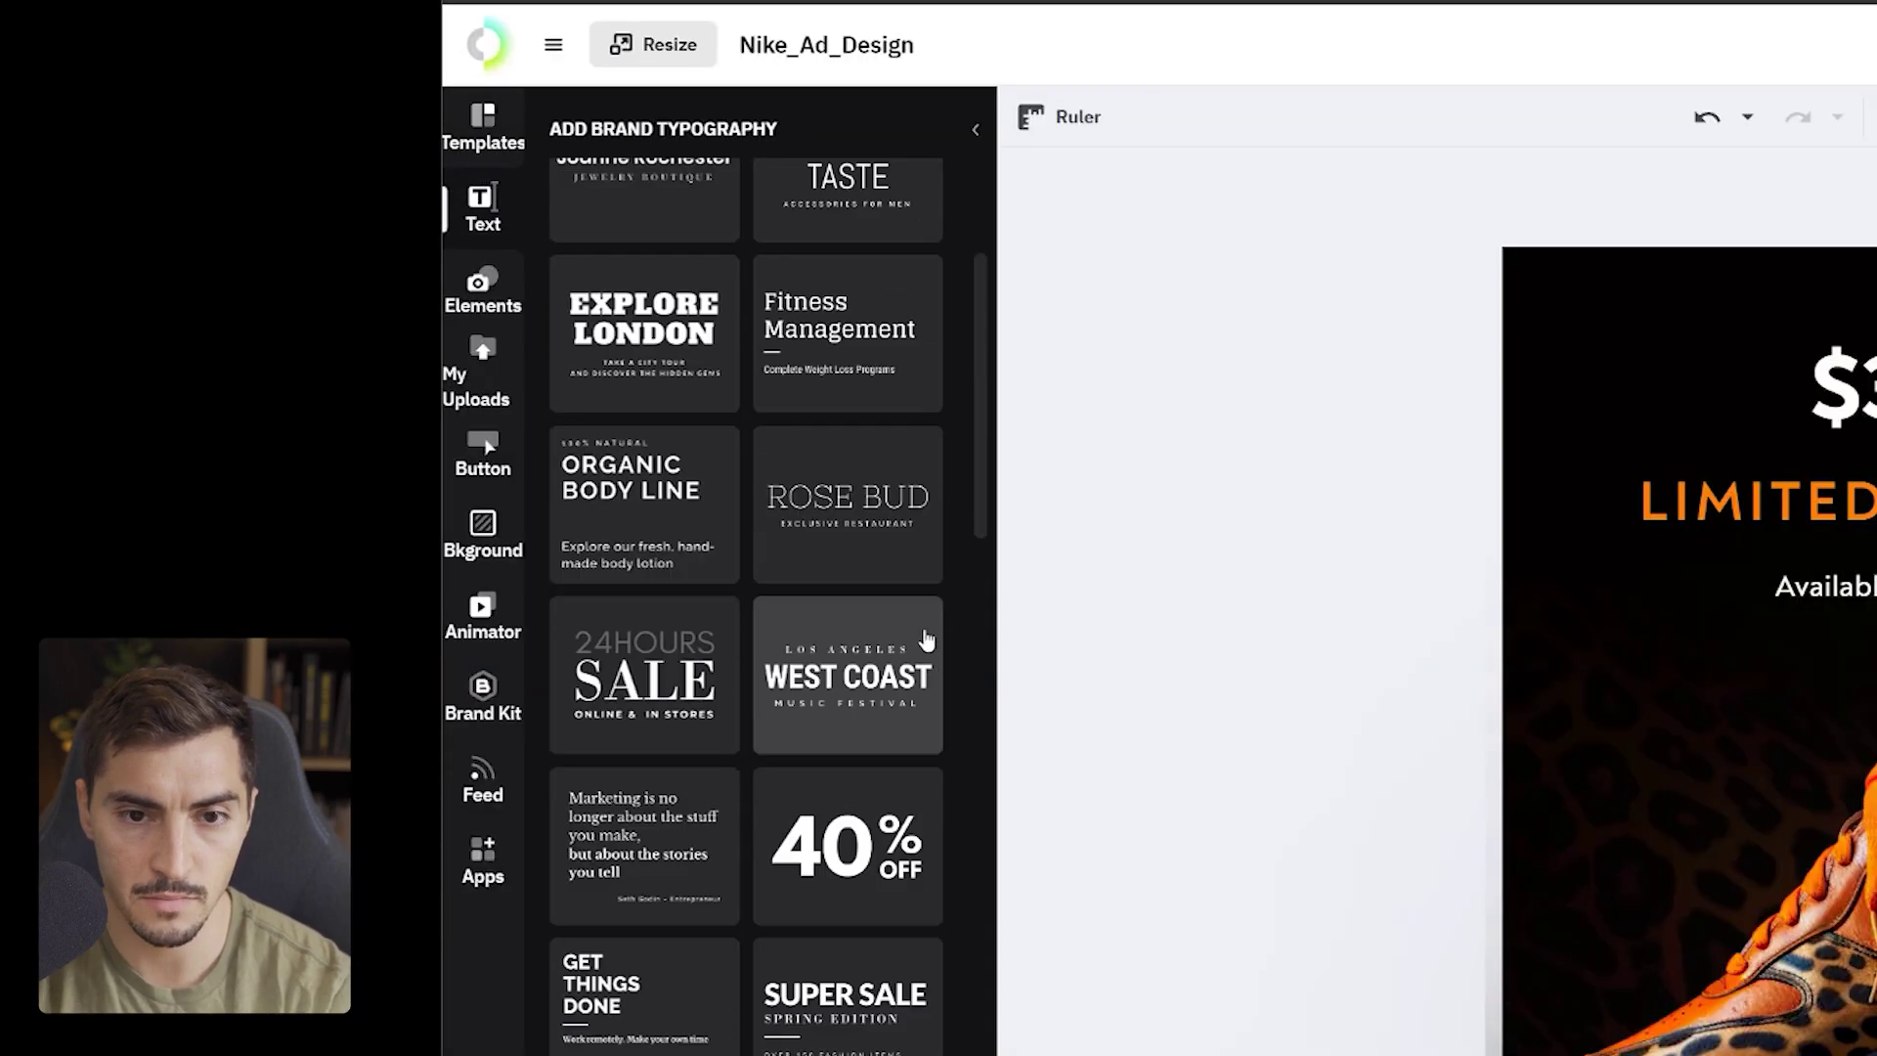
scroll(968, 811, down, 1)
drag(1107, 749, 1613, 743)
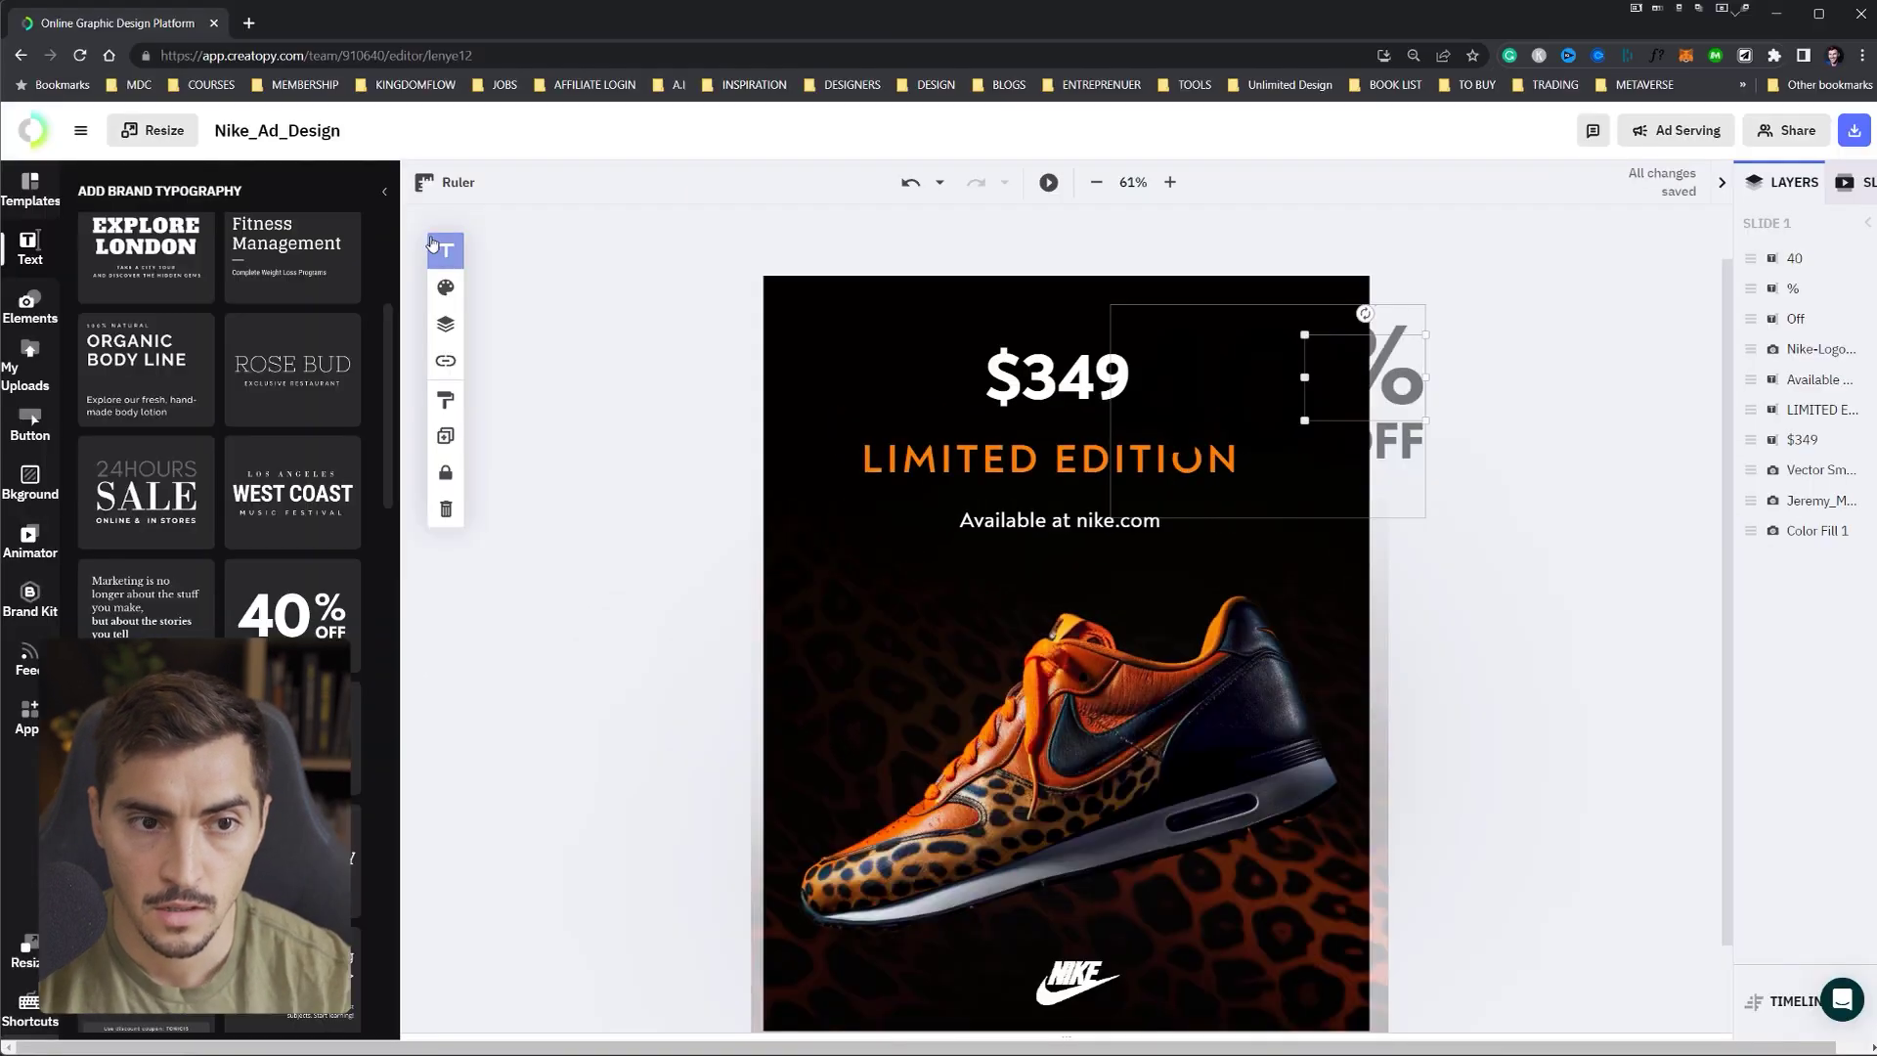
- Make the badge's % text white and move the 40% OFF badge onto the shoe
click(295, 196)
click(491, 321)
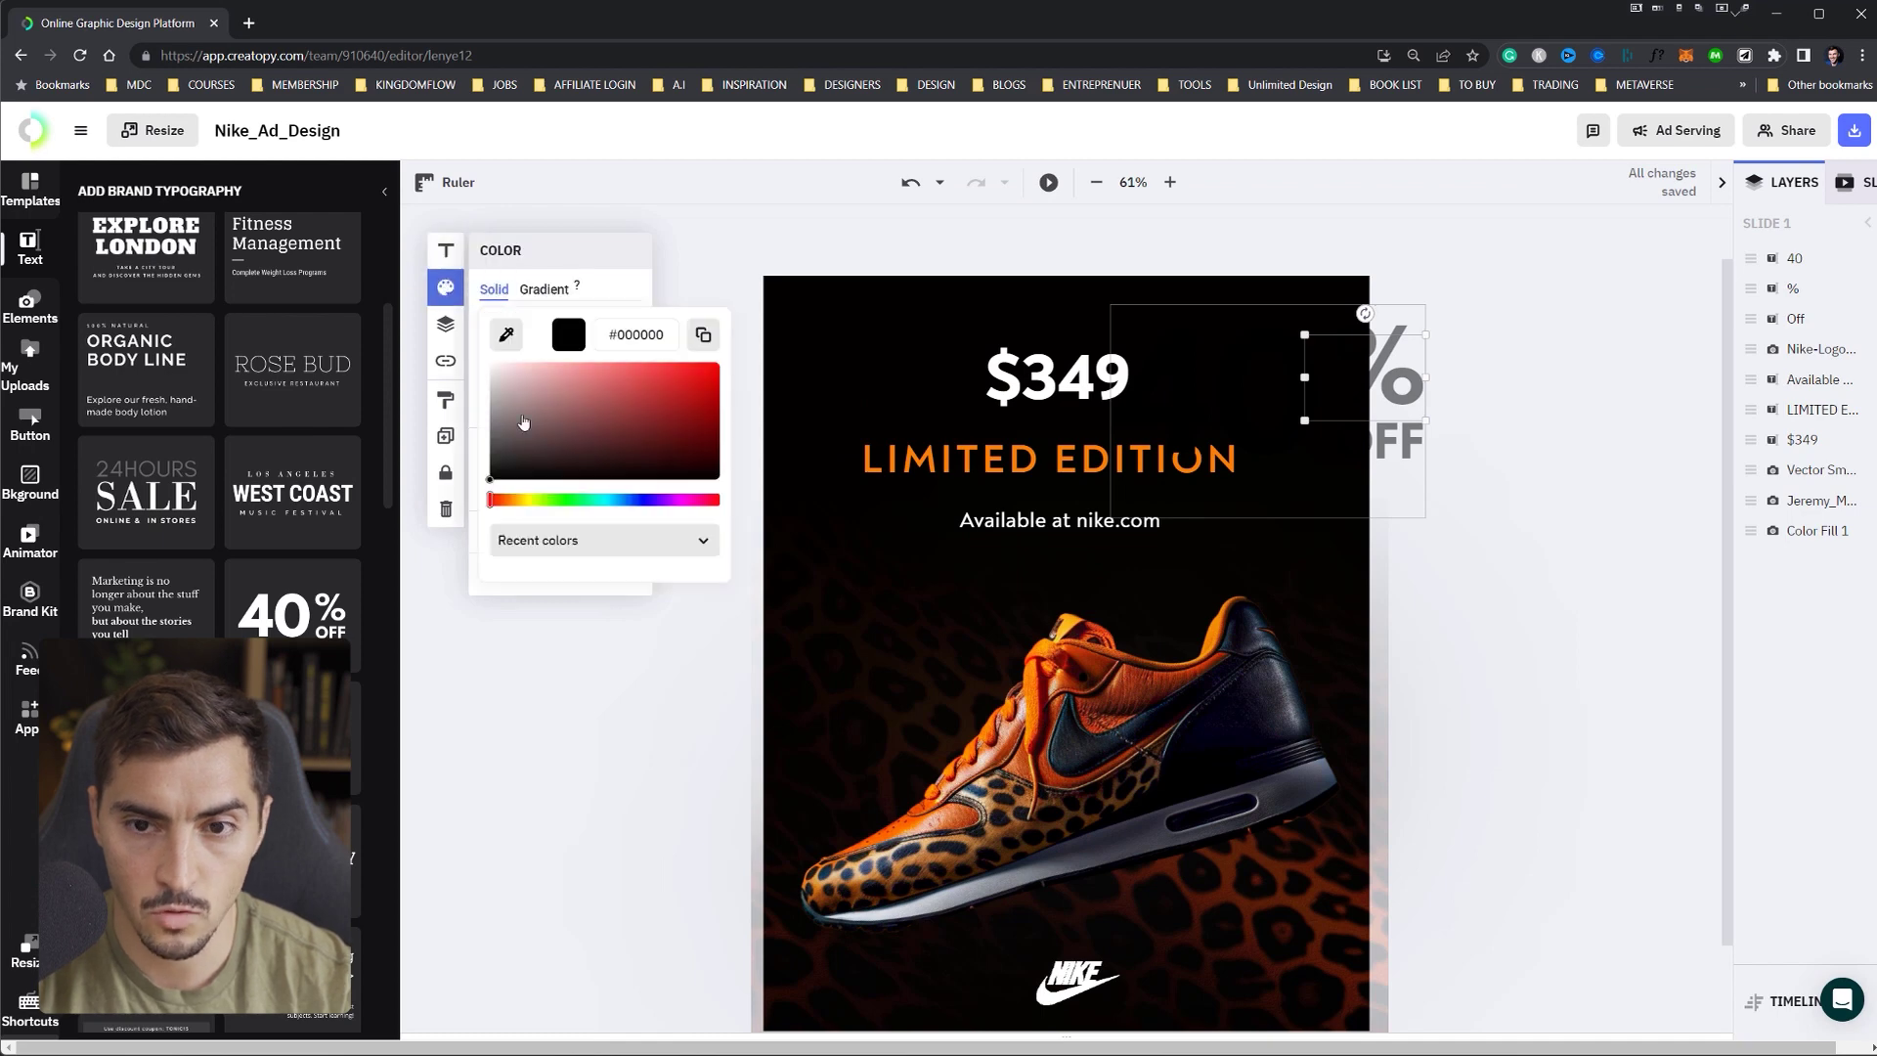
click(491, 362)
click(1325, 456)
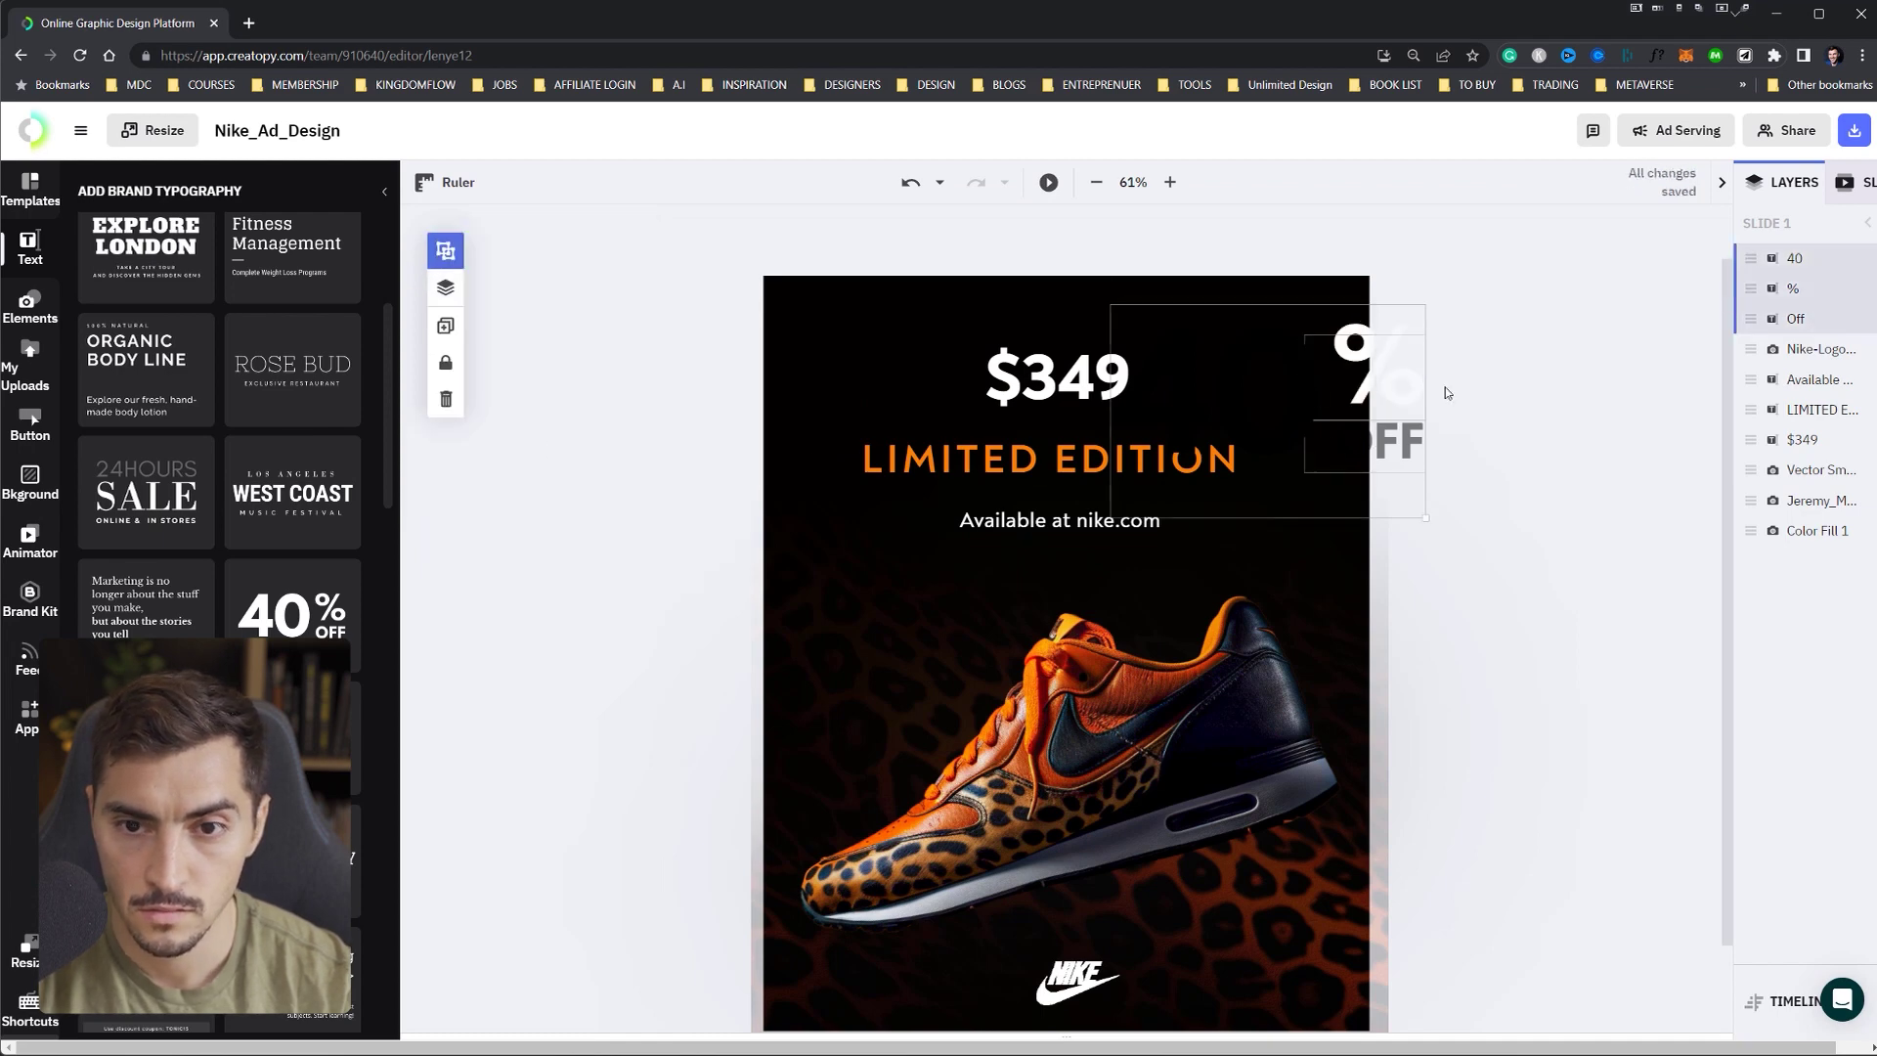
drag(1347, 372, 1015, 547)
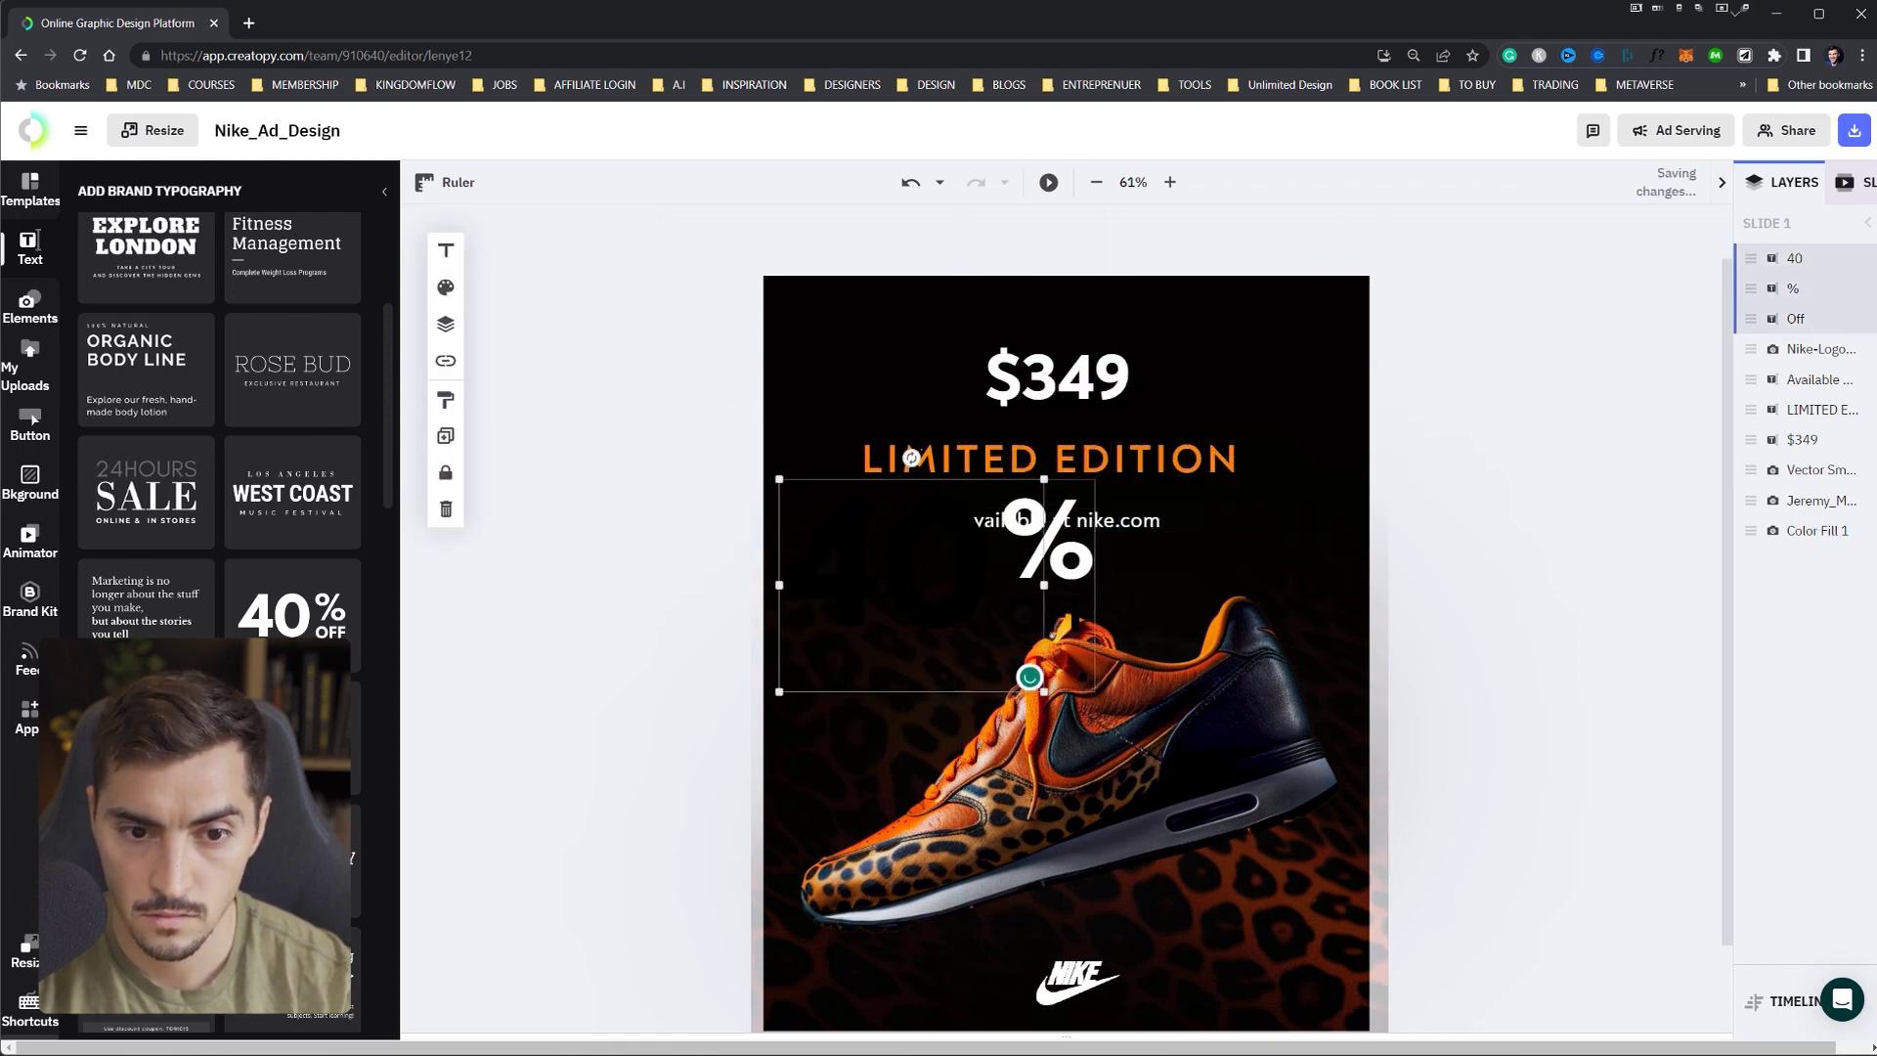
- Adjust the 40 text colour, move and shrink the badge to the corner, then delete it
double_click(800, 503)
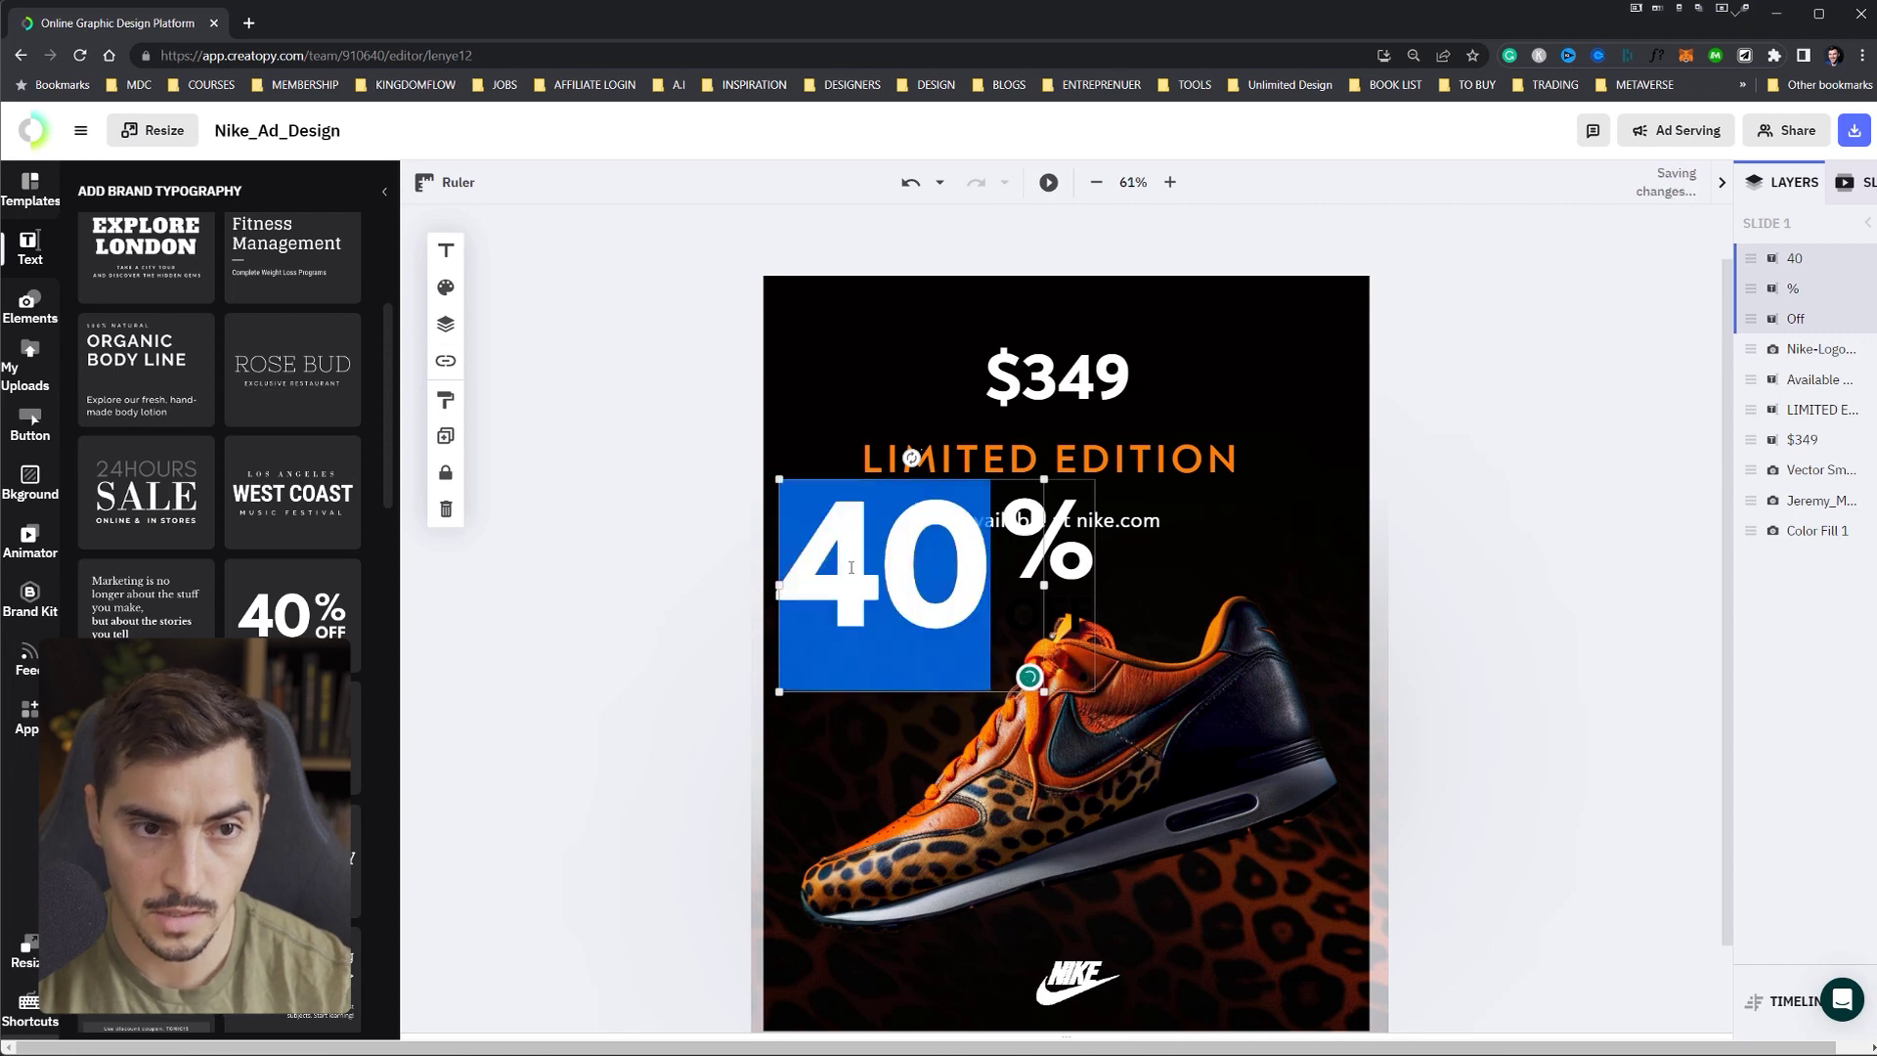
click(448, 251)
click(445, 287)
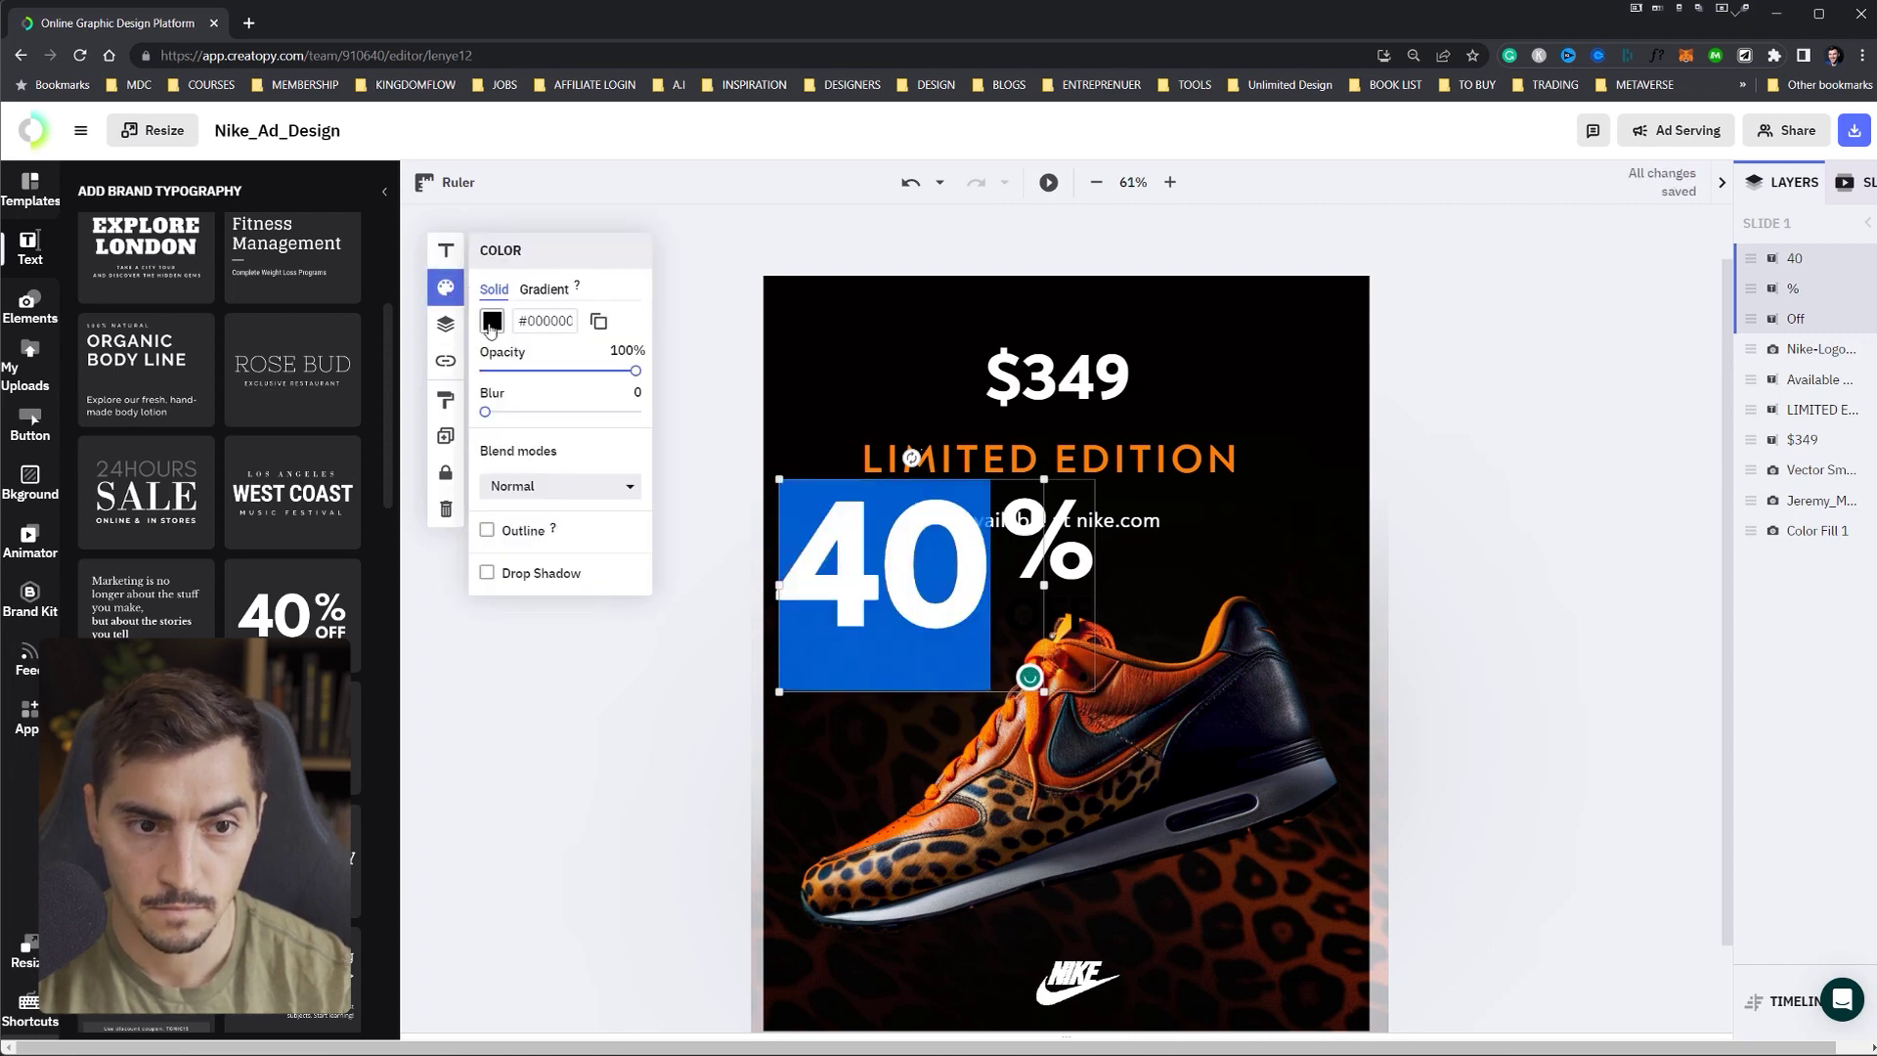
click(493, 328)
click(674, 479)
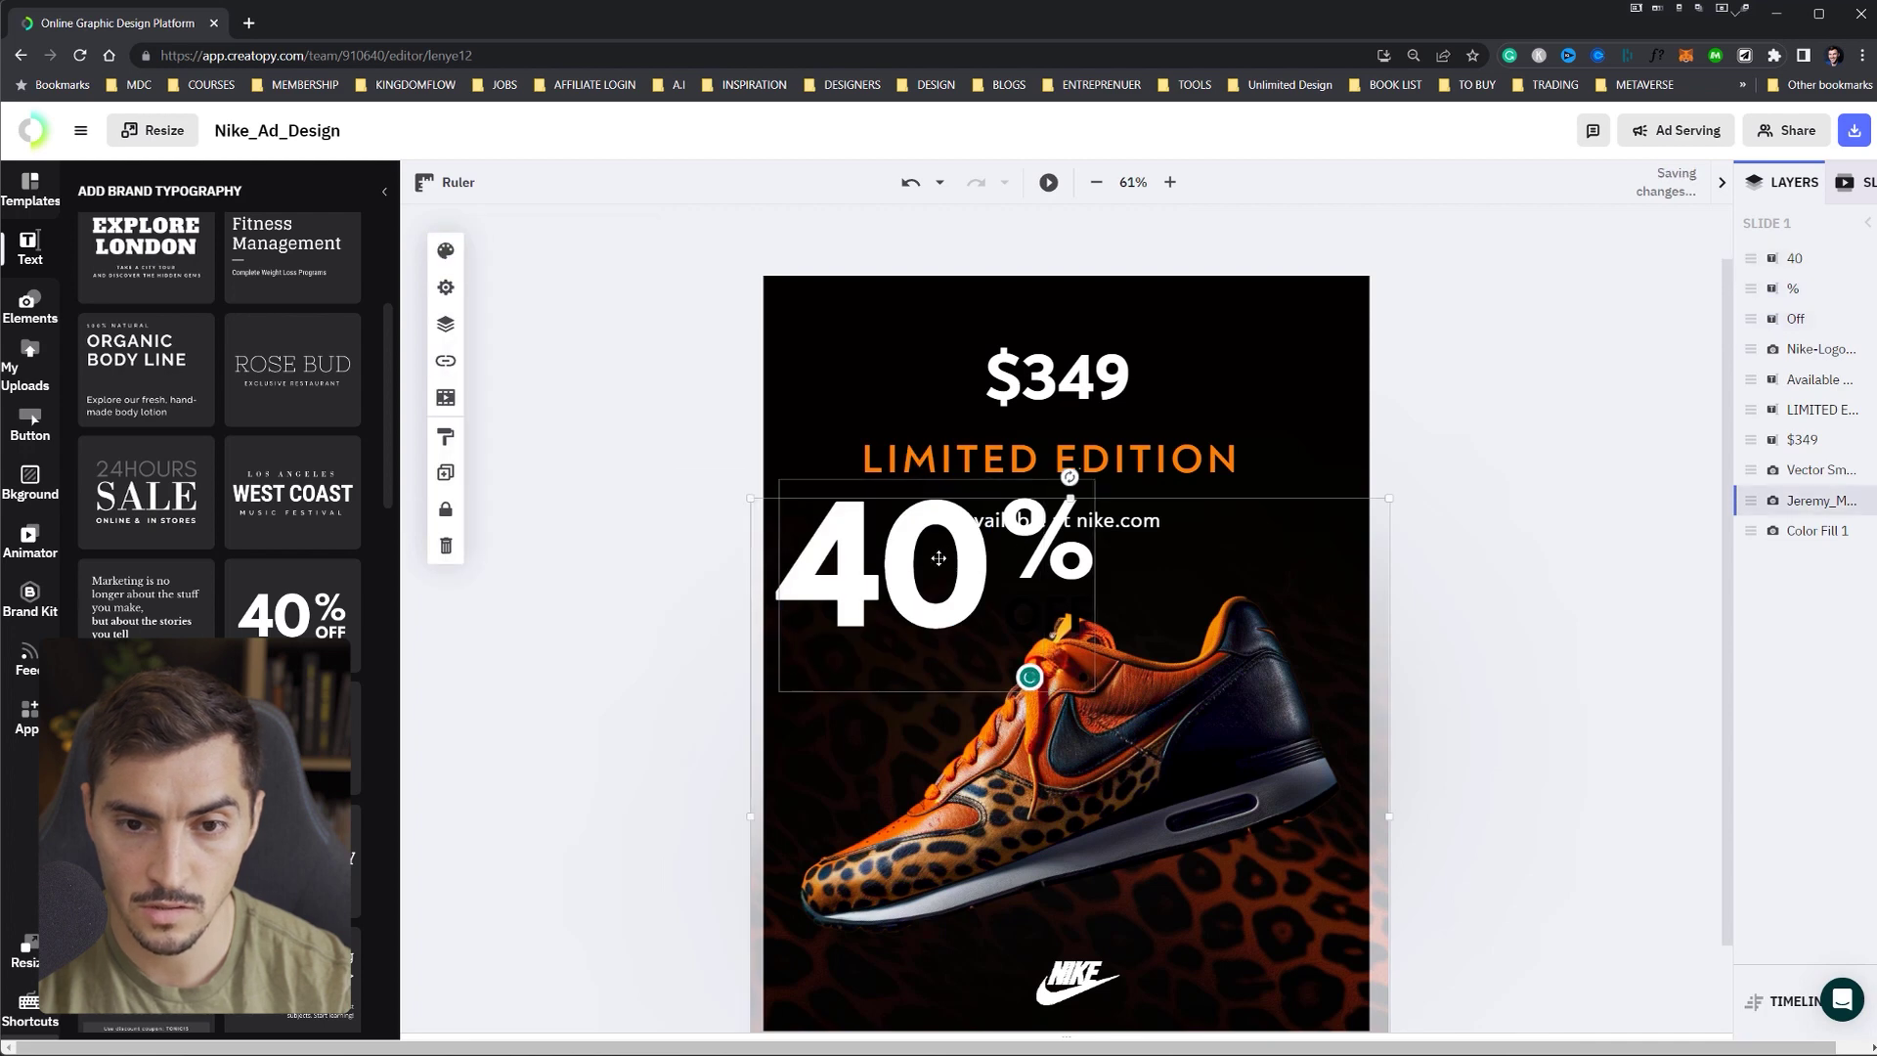
drag(953, 514, 1073, 379)
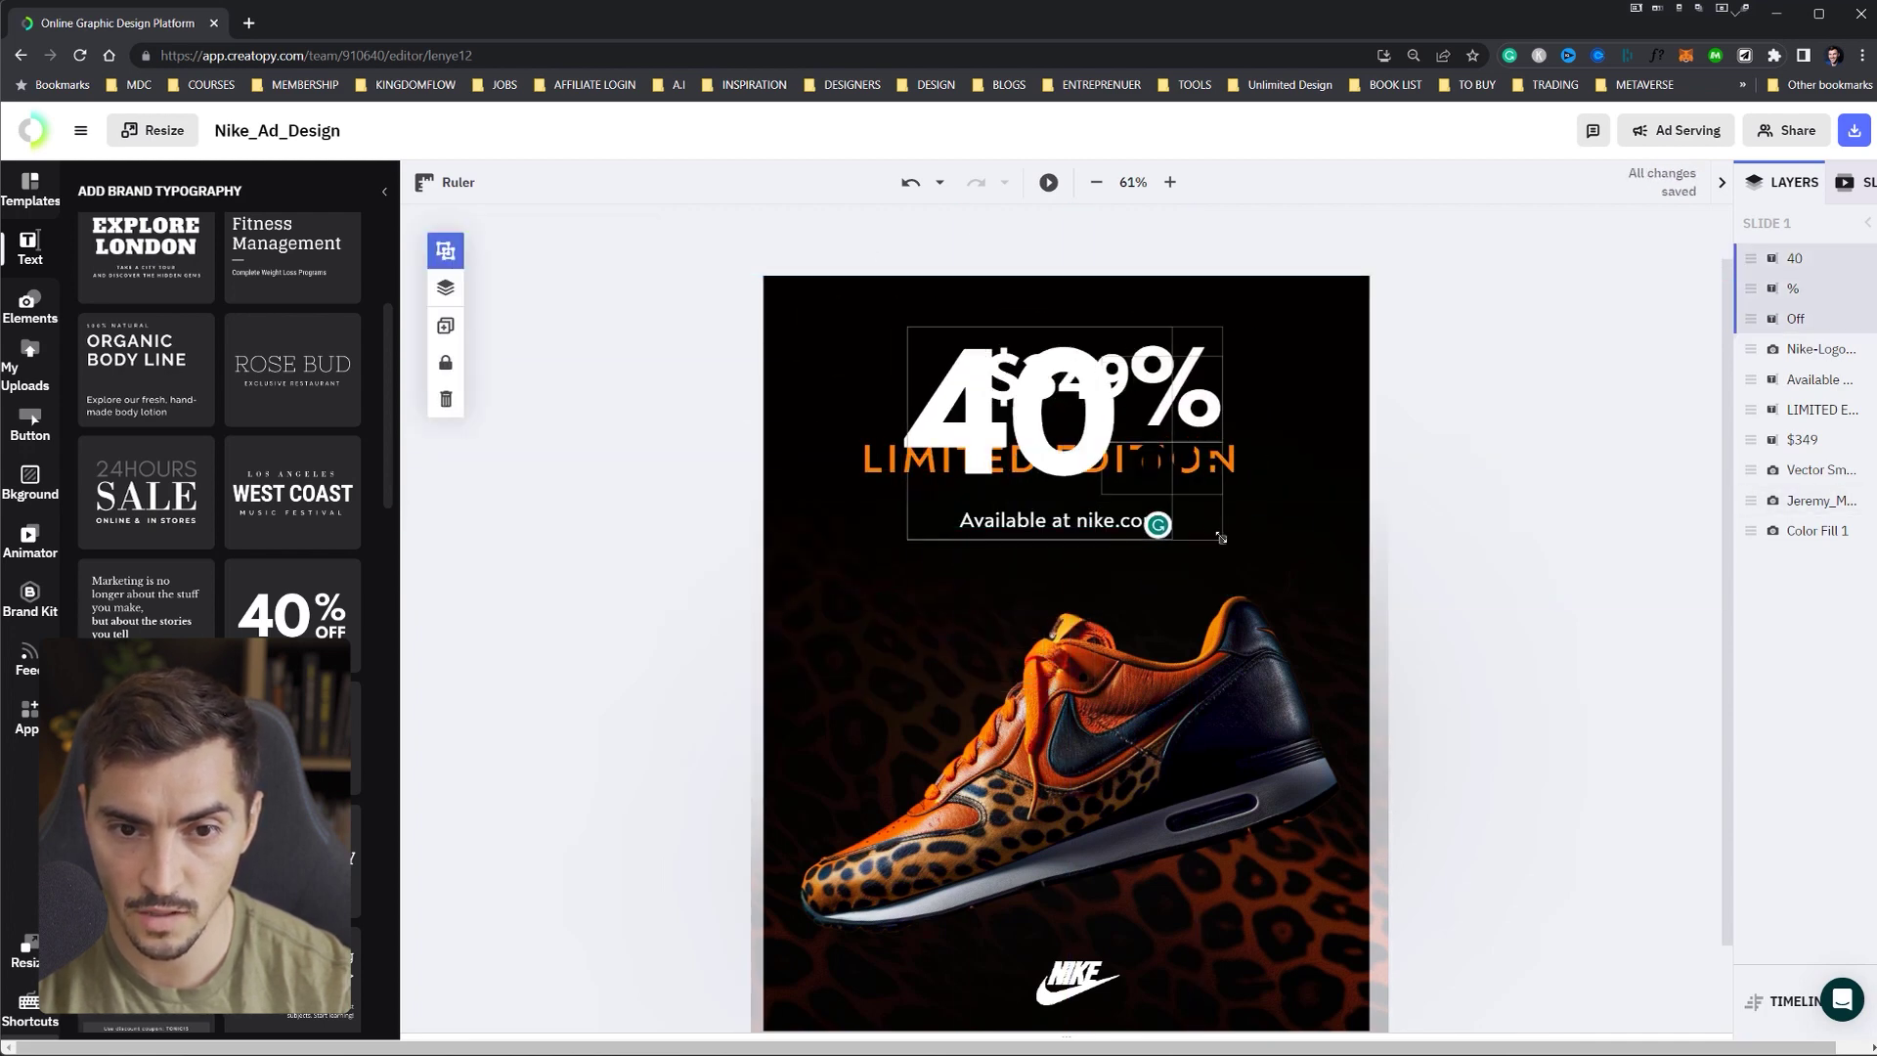
drag(1222, 542, 1324, 961)
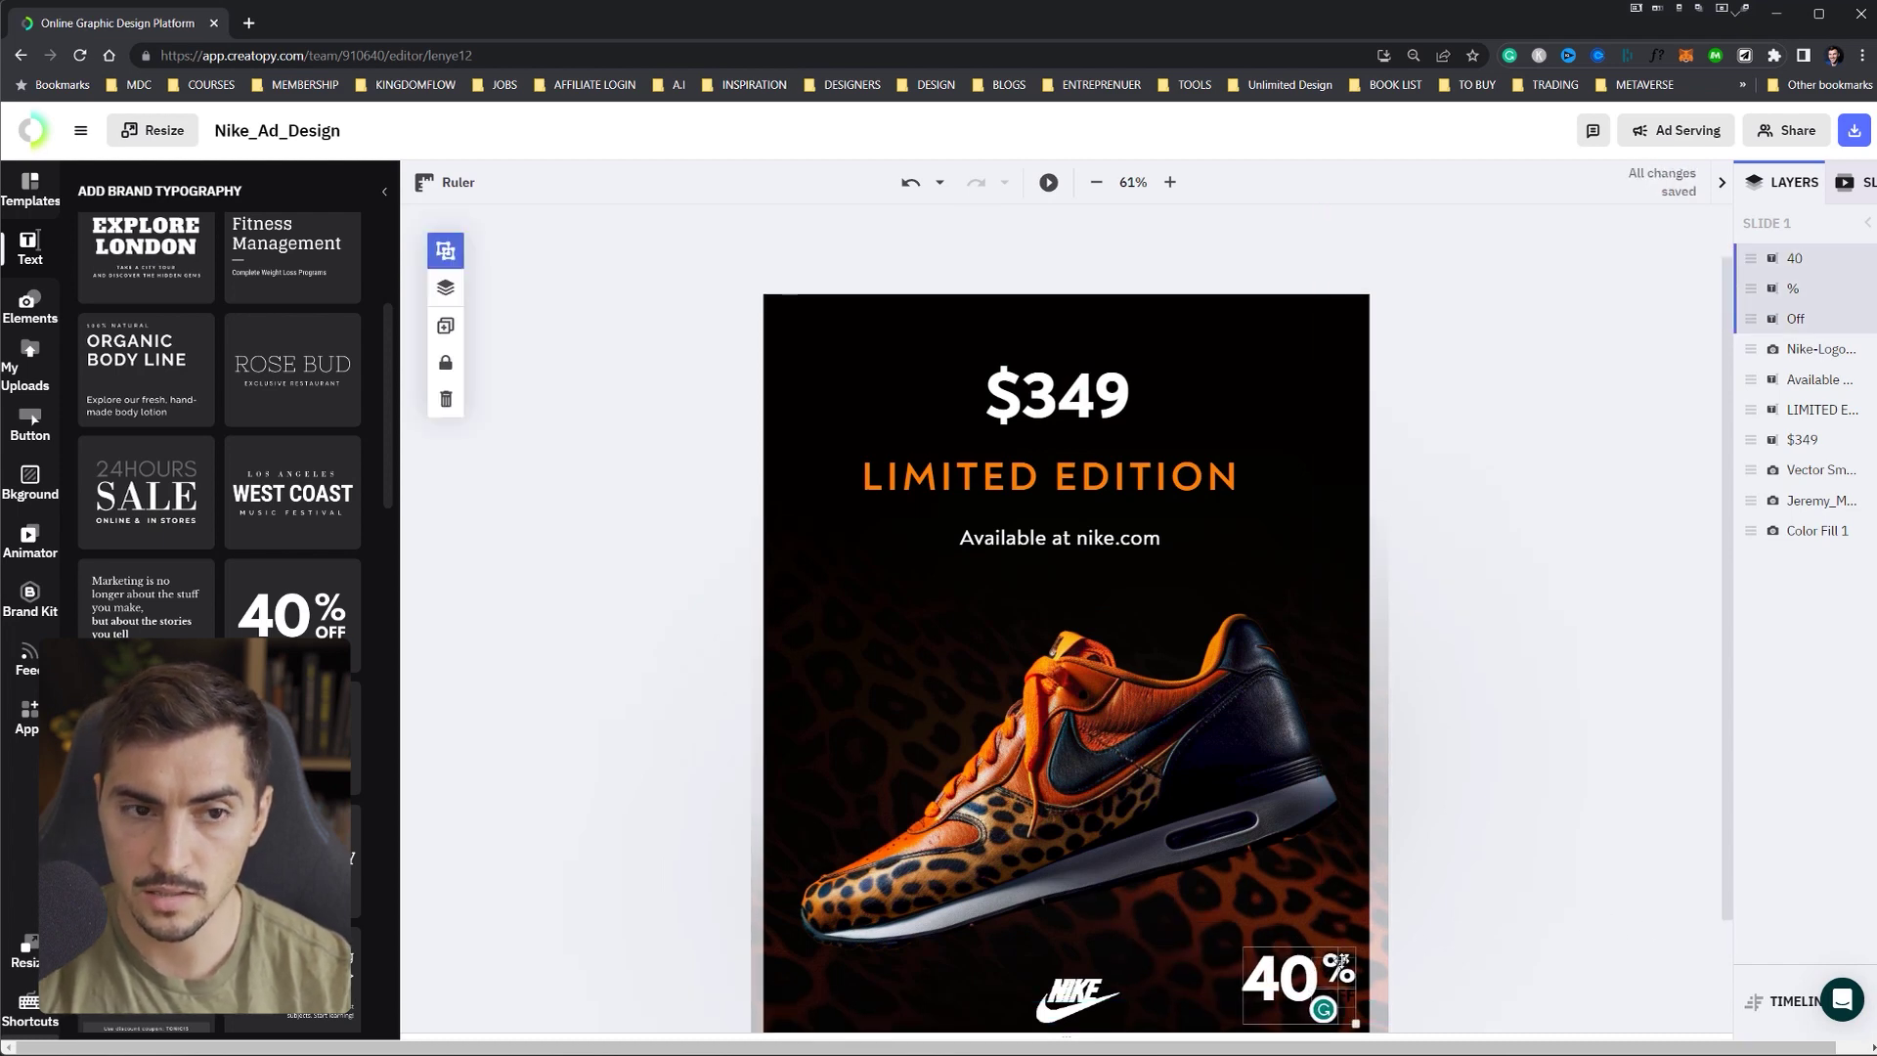
key(Delete)
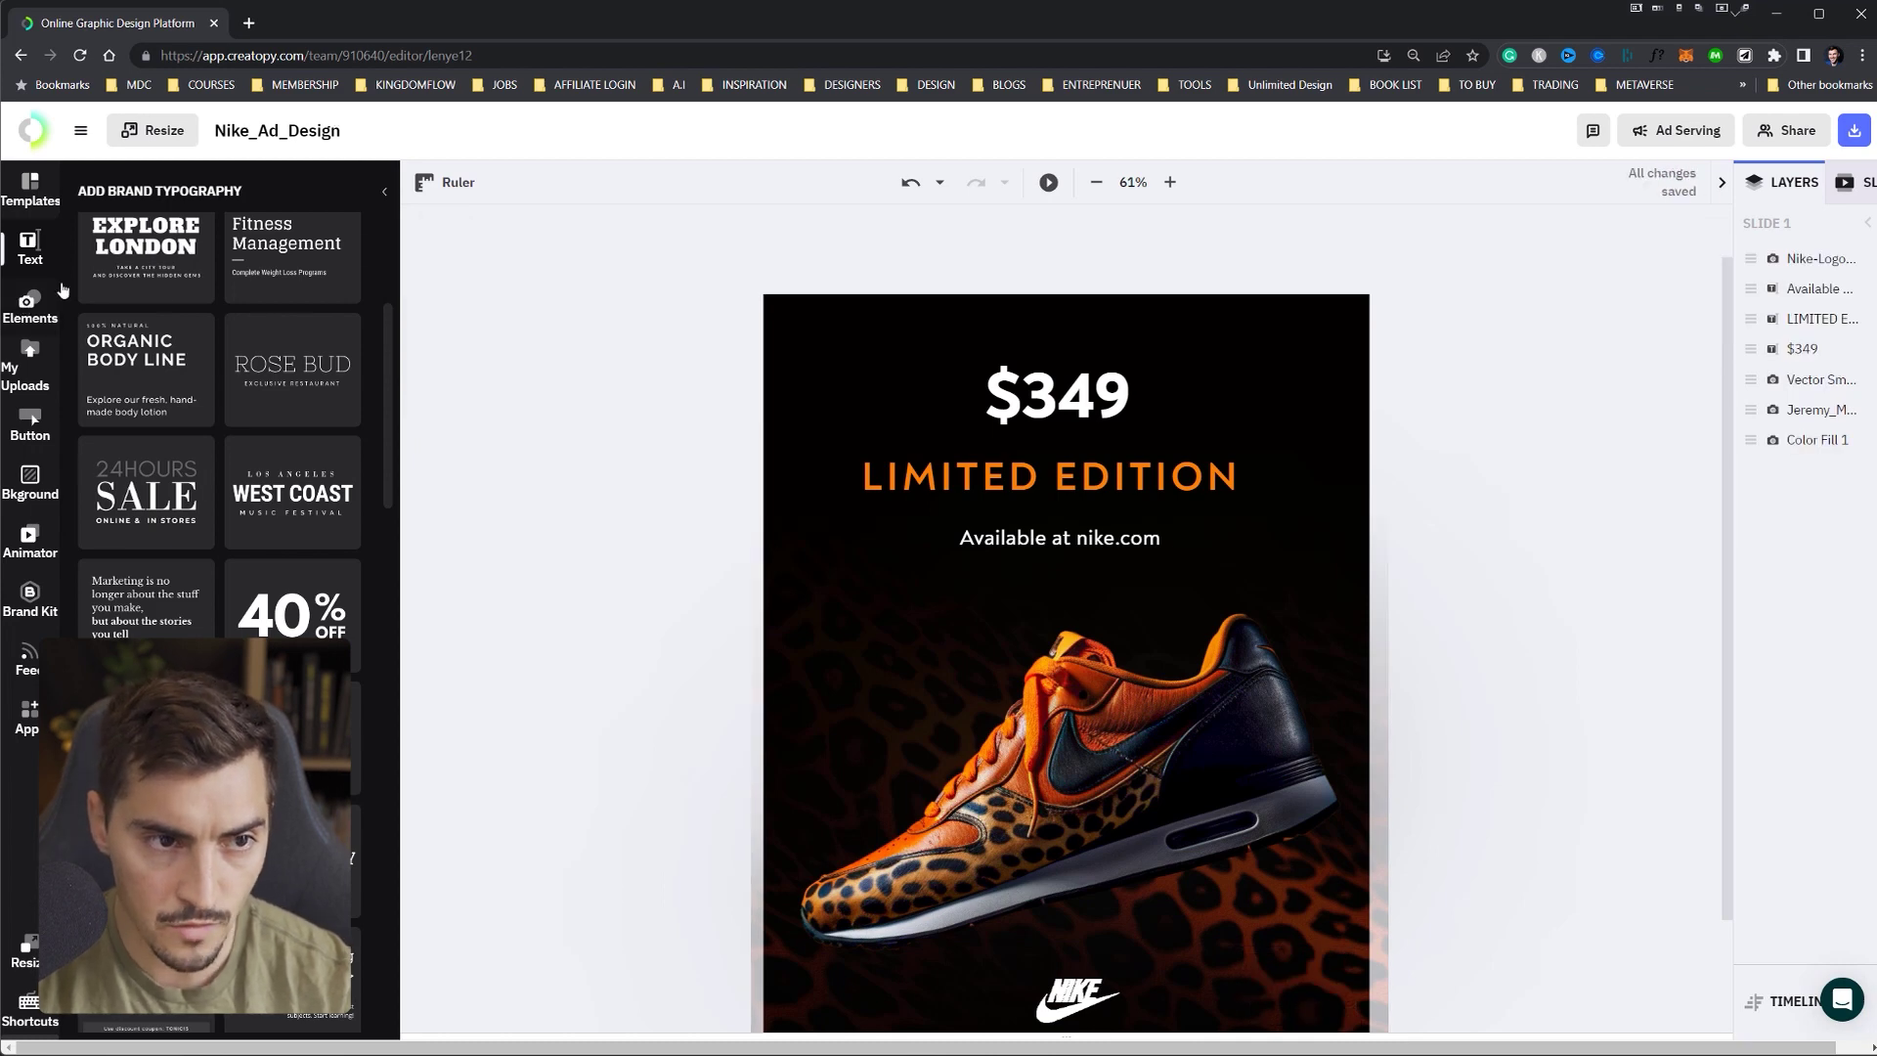
- Bring up the Shutterstock stock image library from Elements
click(29, 299)
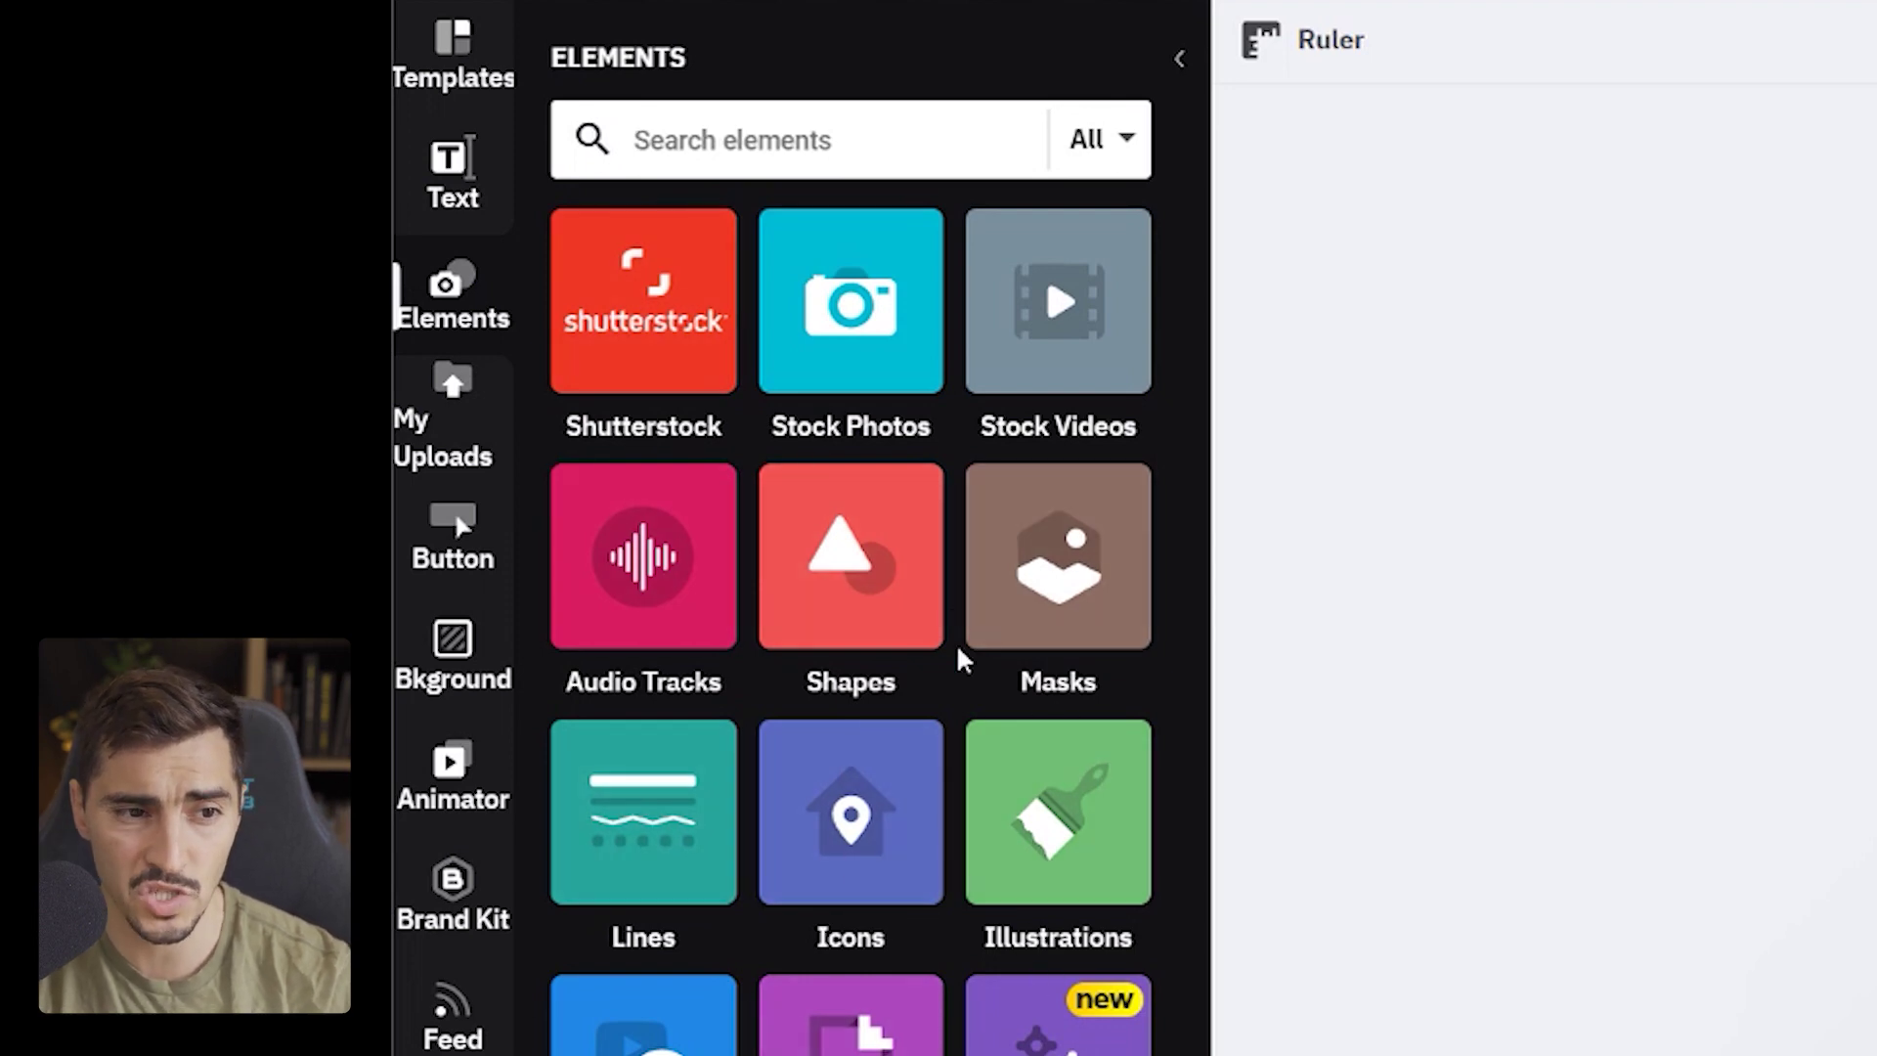
click(636, 338)
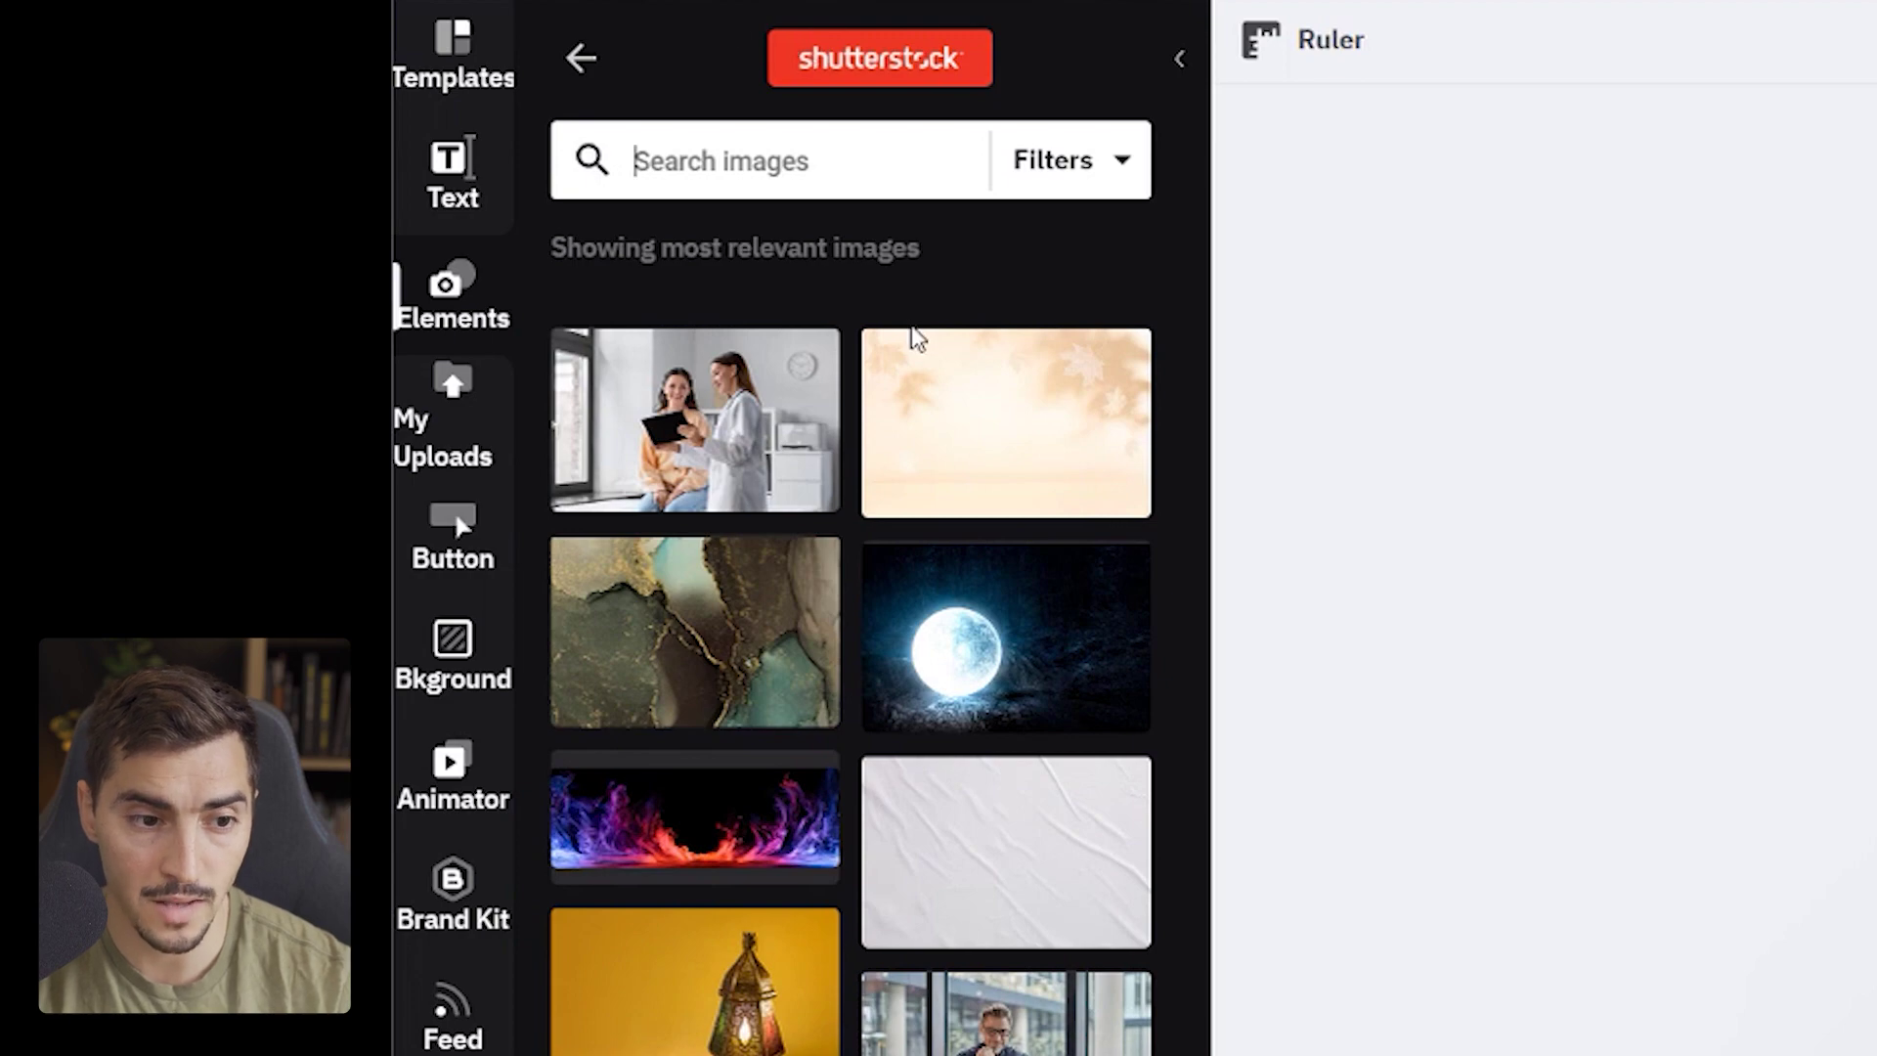
scroll(1006, 684, down, 12)
scroll(1010, 725, up, 3)
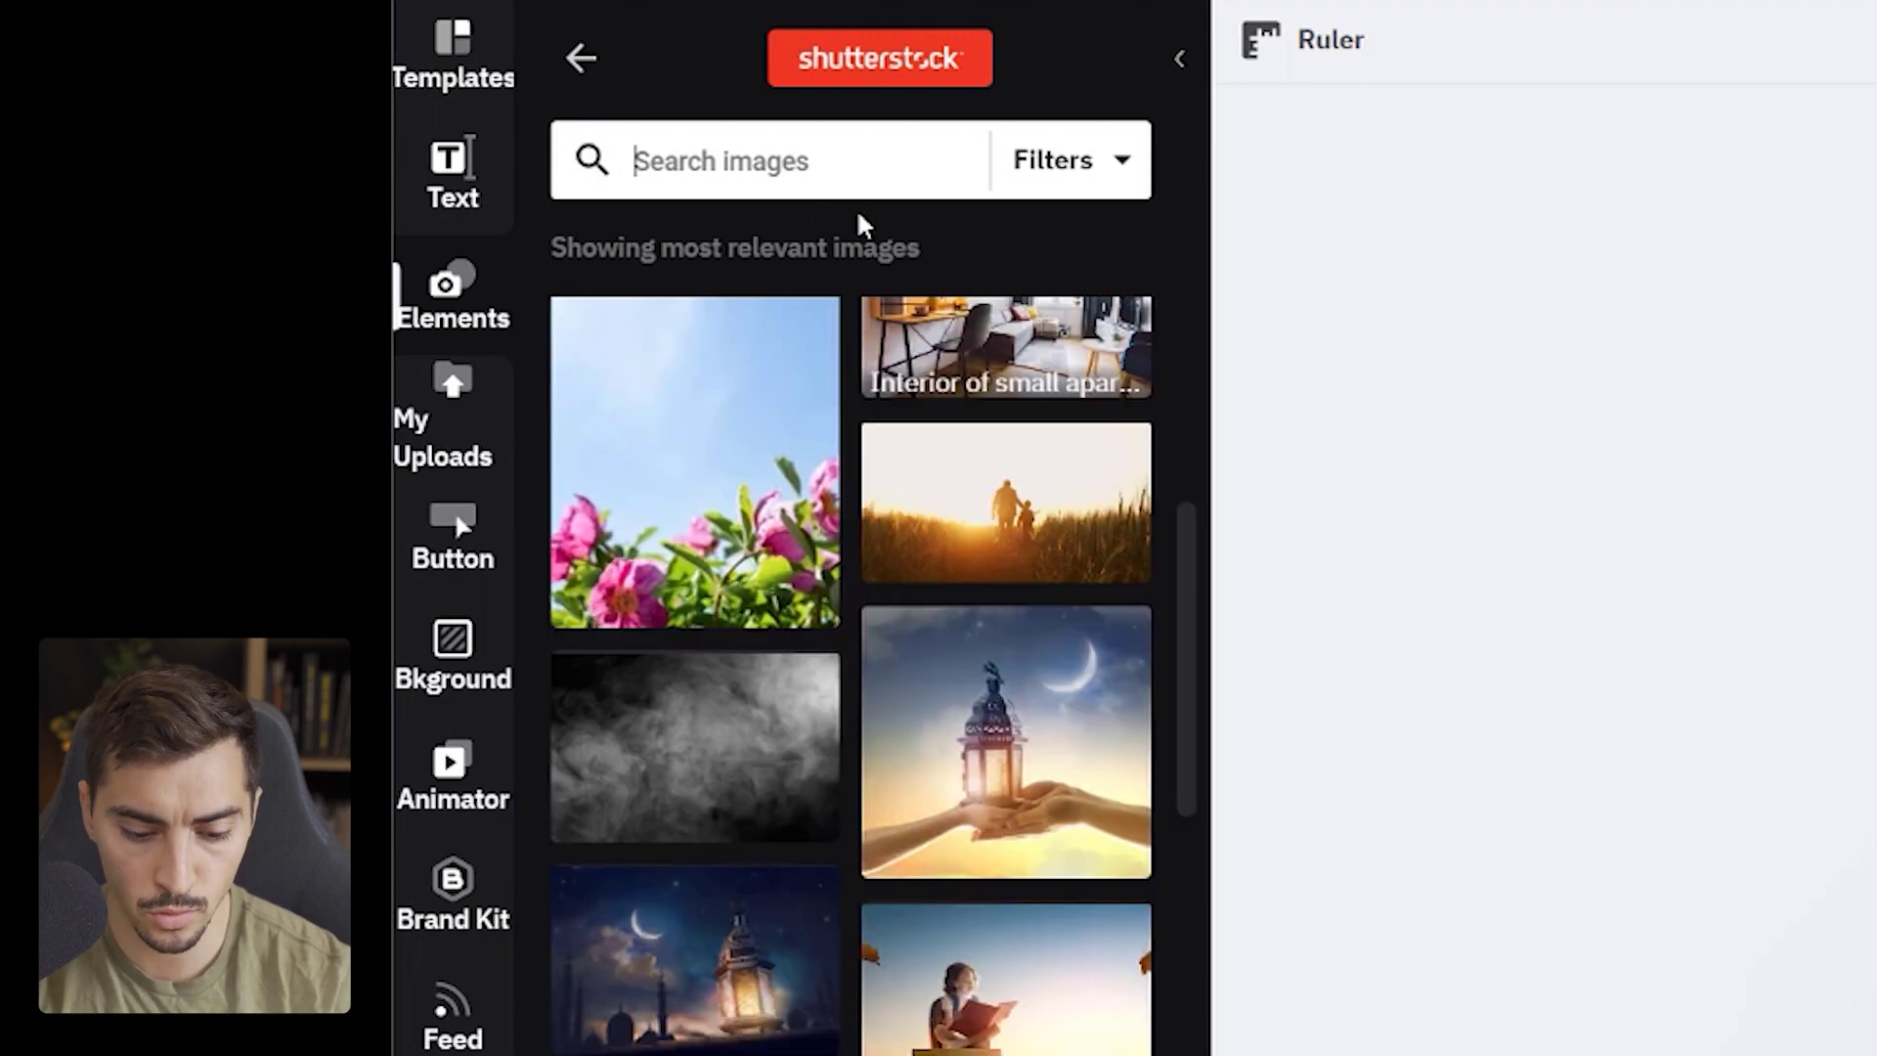
- Search Shutterstock for 'texture fabric' and scroll down to the brown leather texture
text(textru)
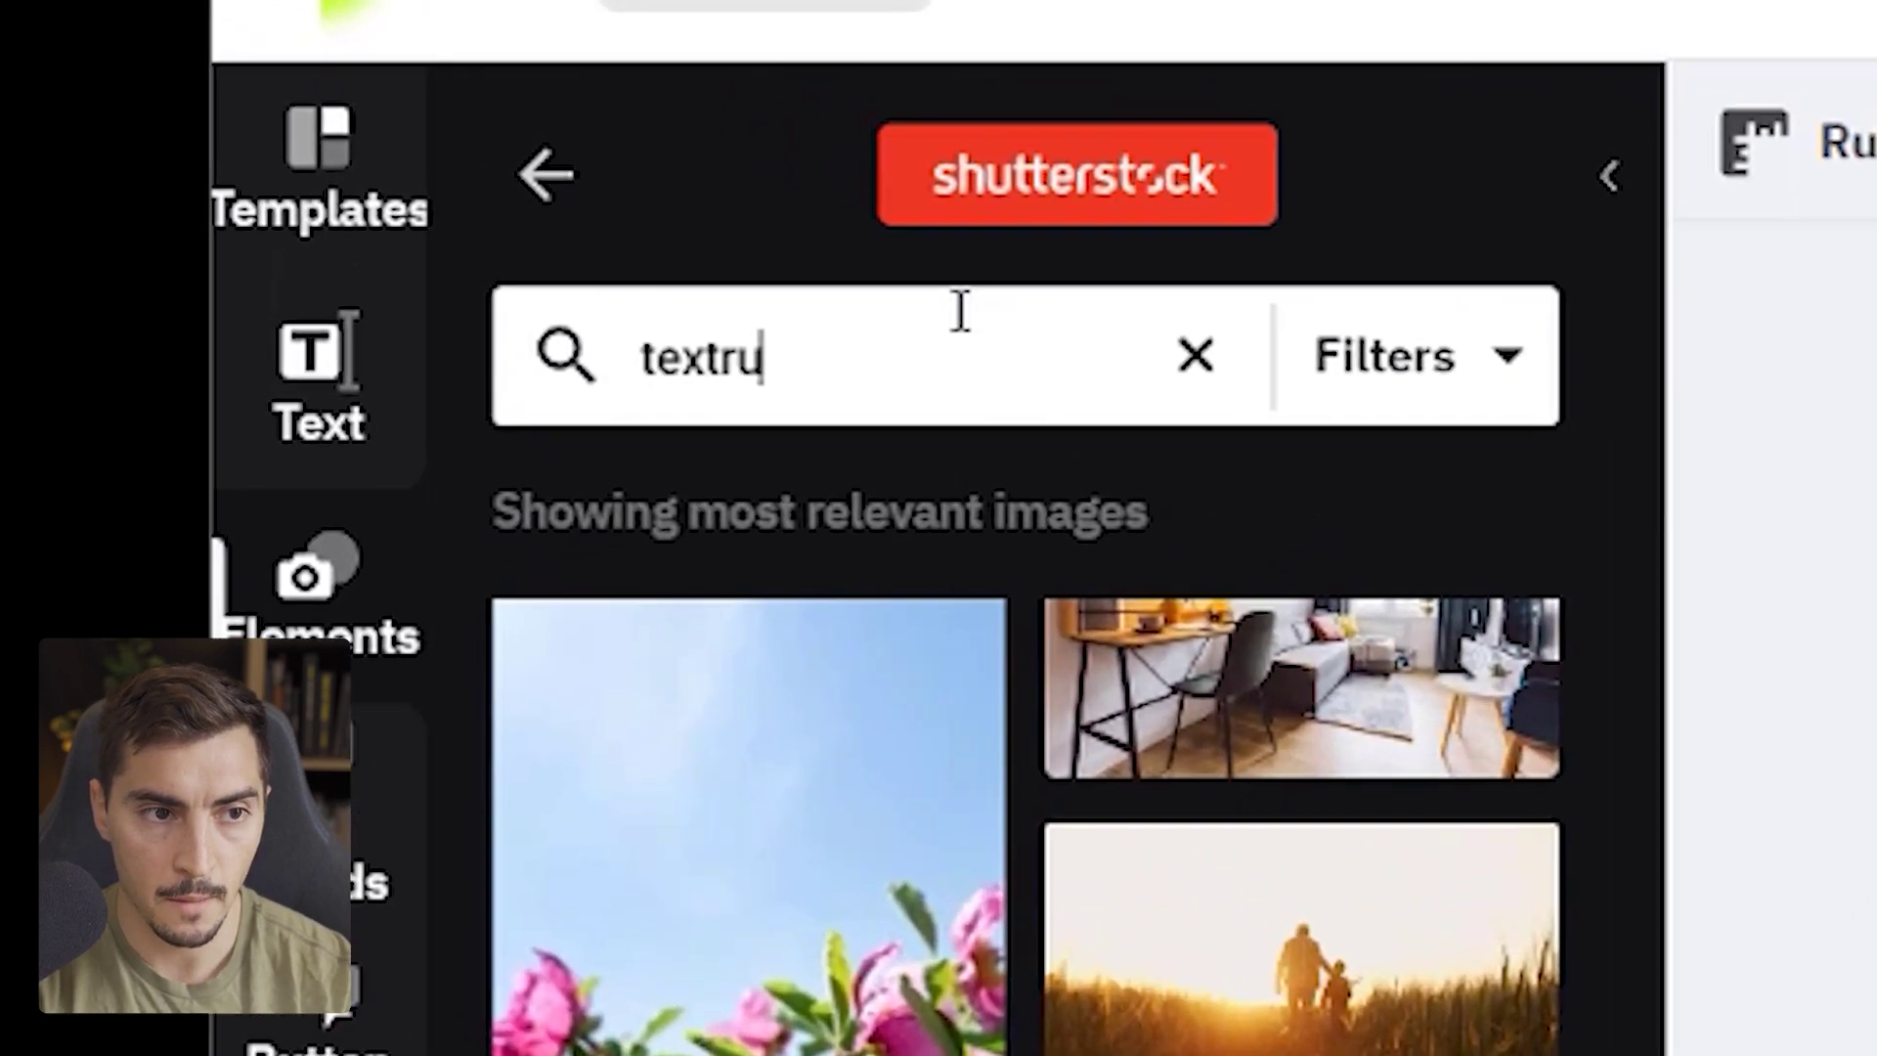
key(BackSpace)
key(BackSpace)
text(ure)
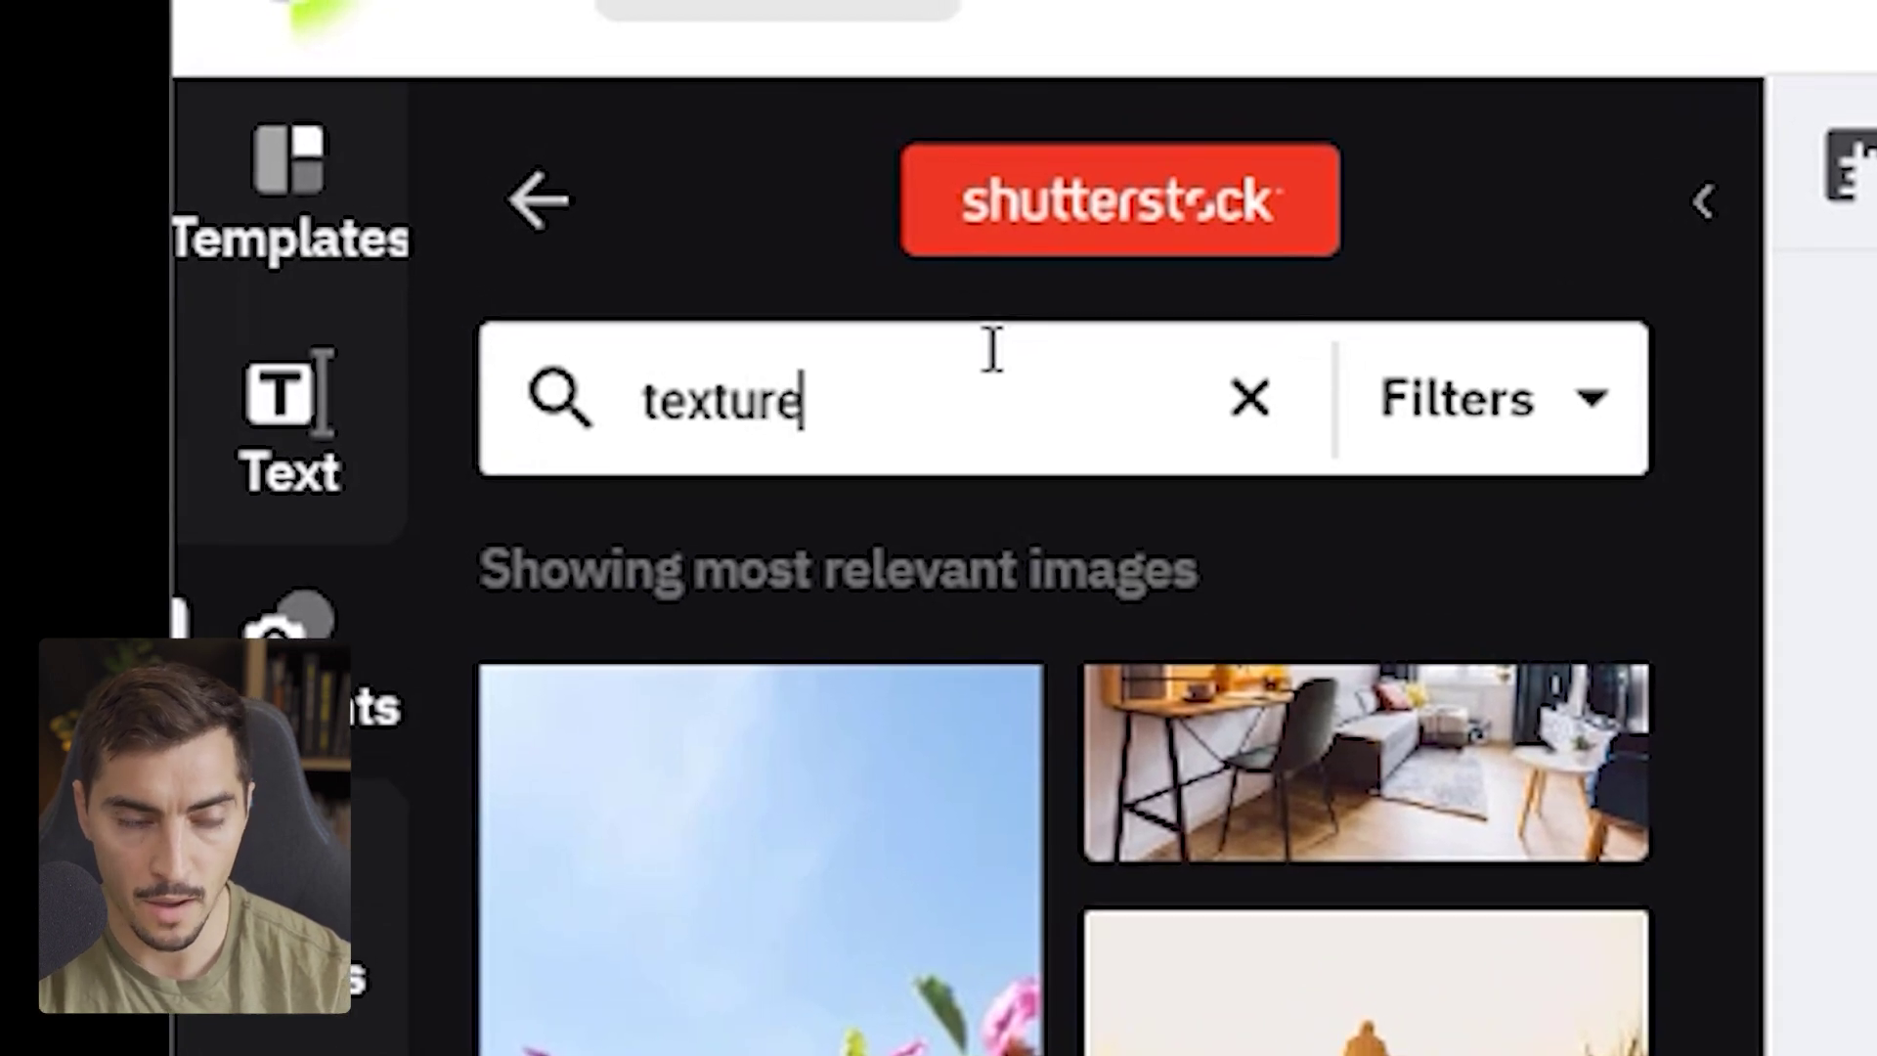
text( fabric)
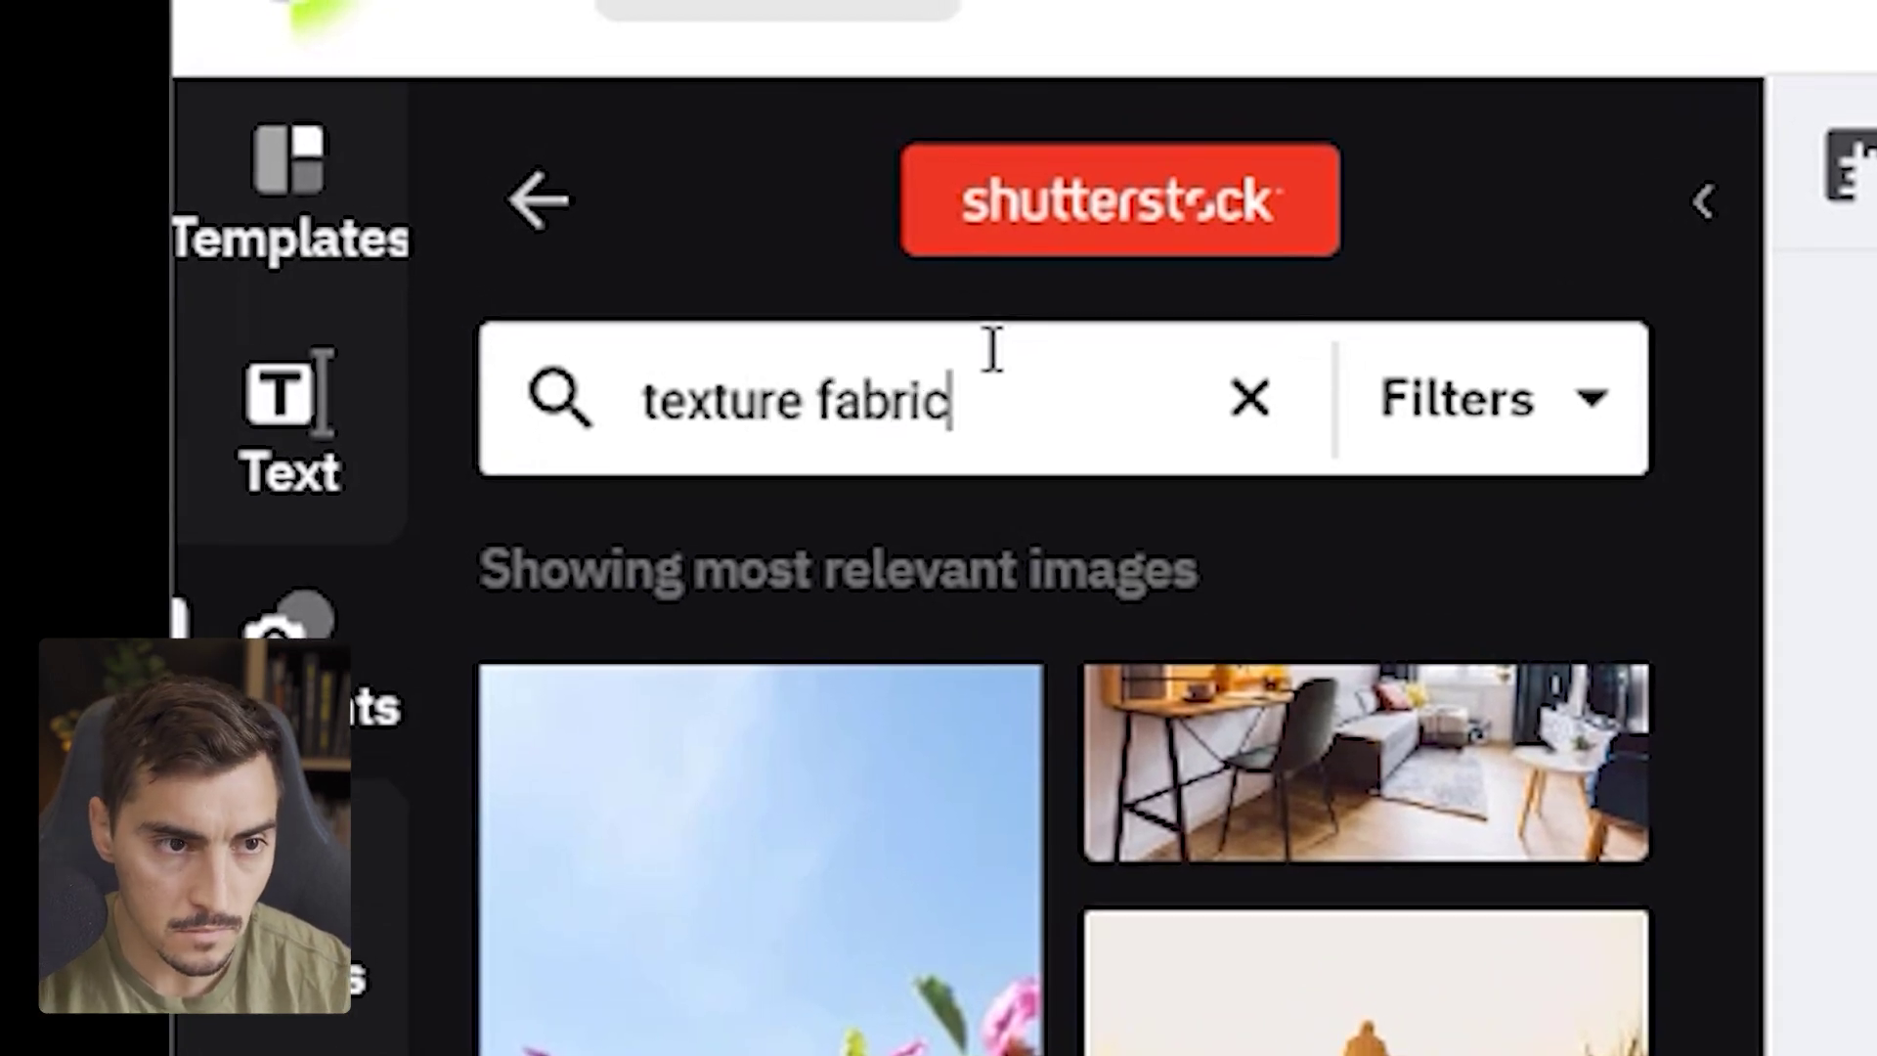
key(Return)
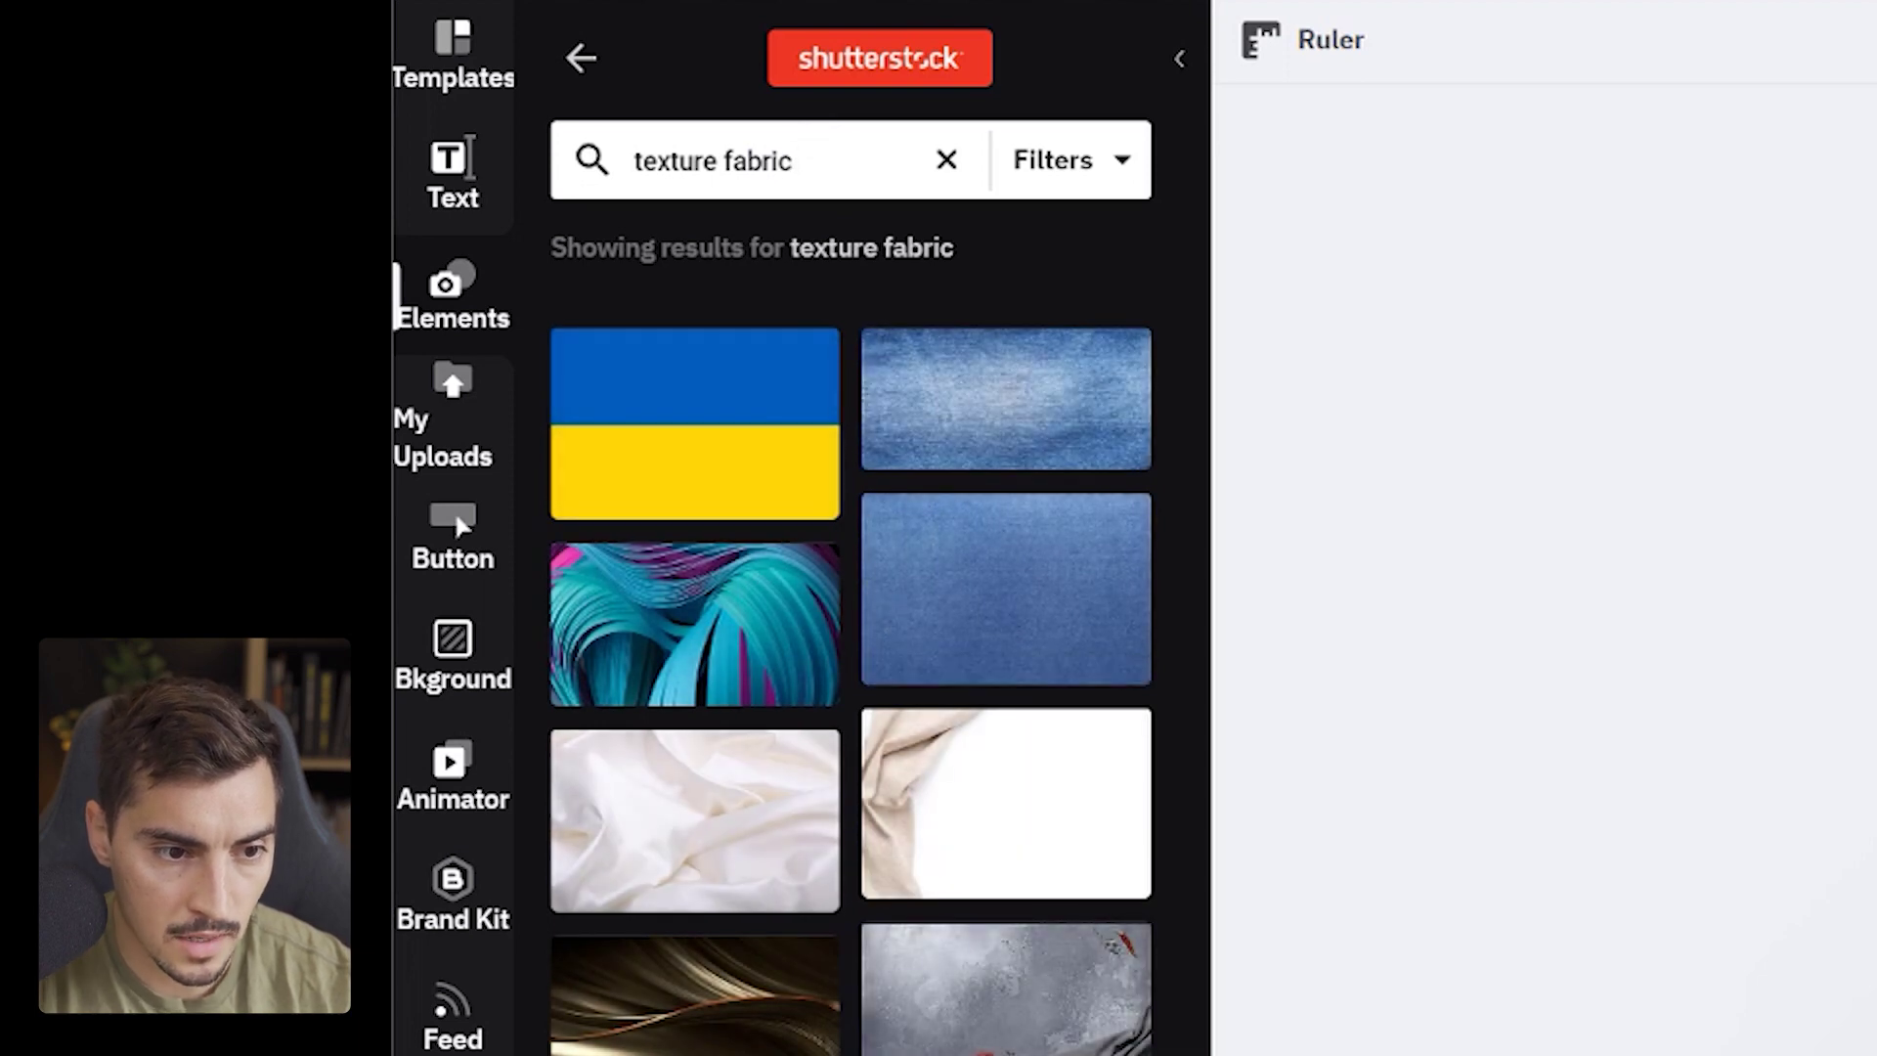
scroll(808, 515, down, 5)
scroll(783, 474, down, 8)
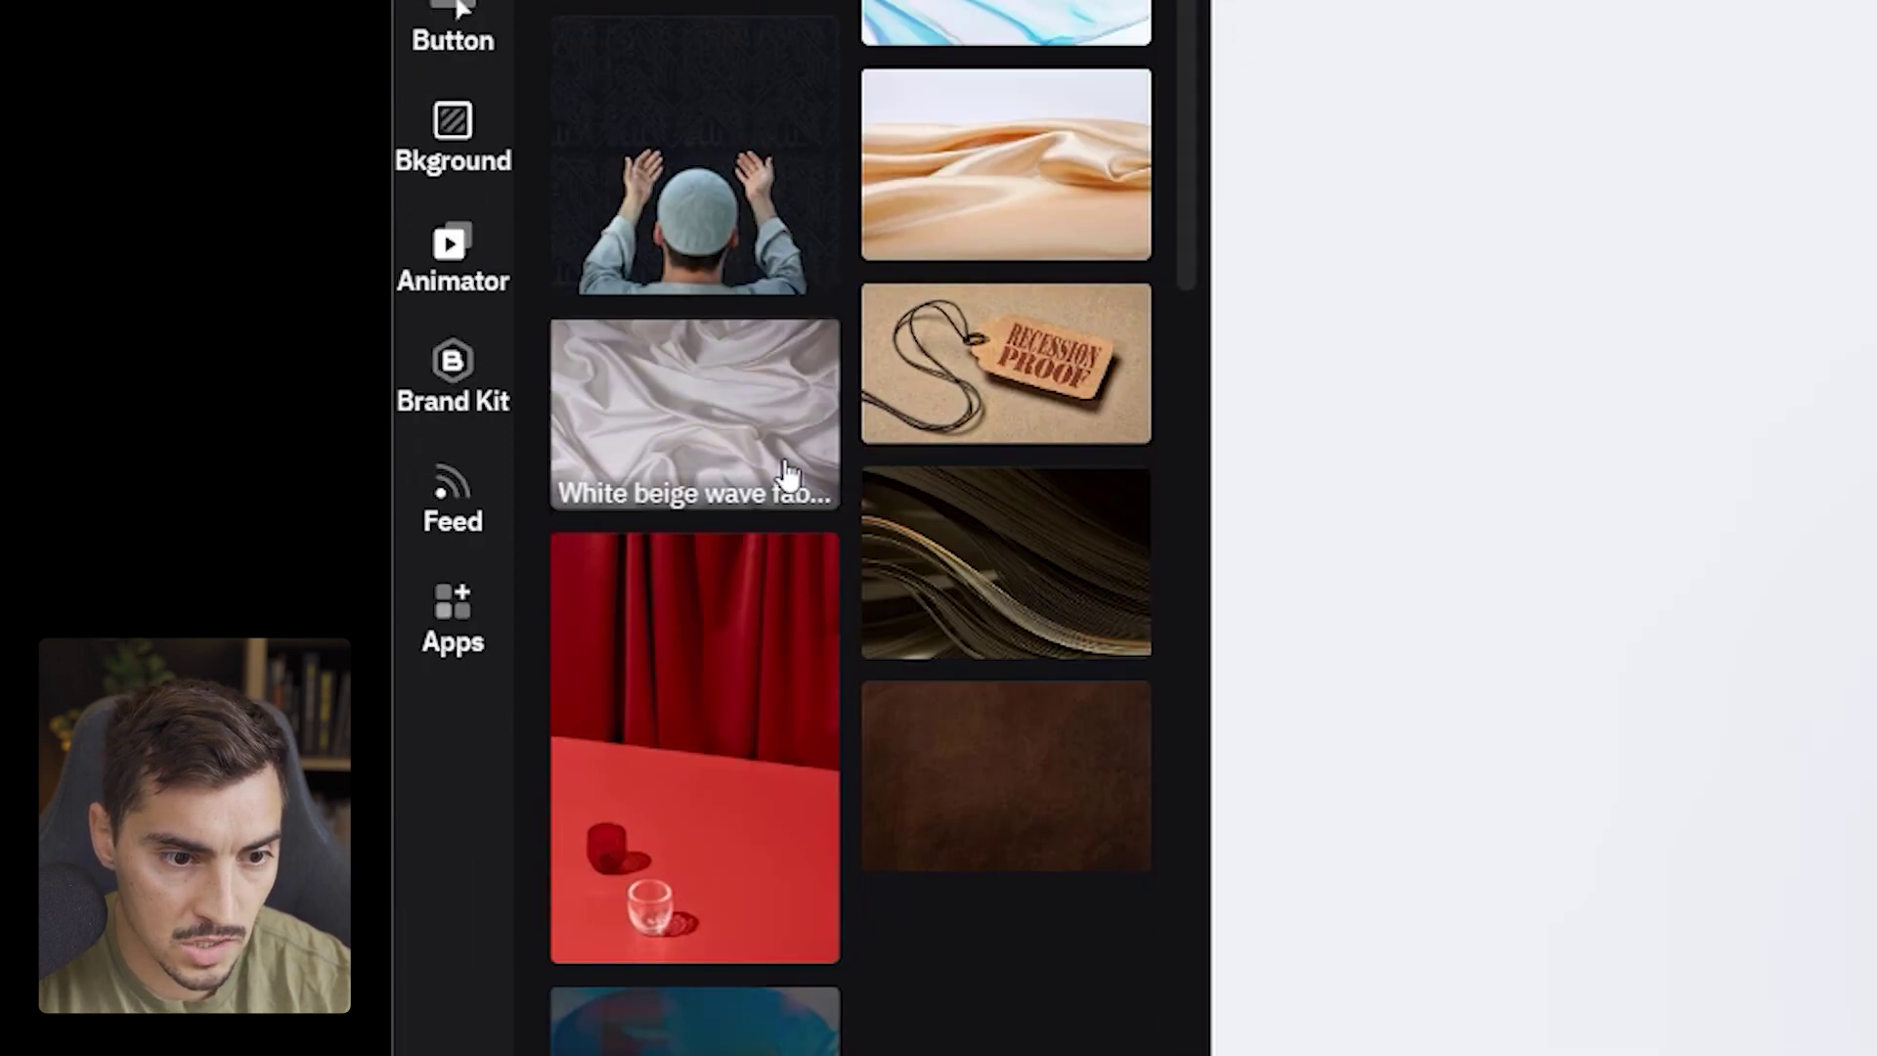
scroll(1101, 787, down, 4)
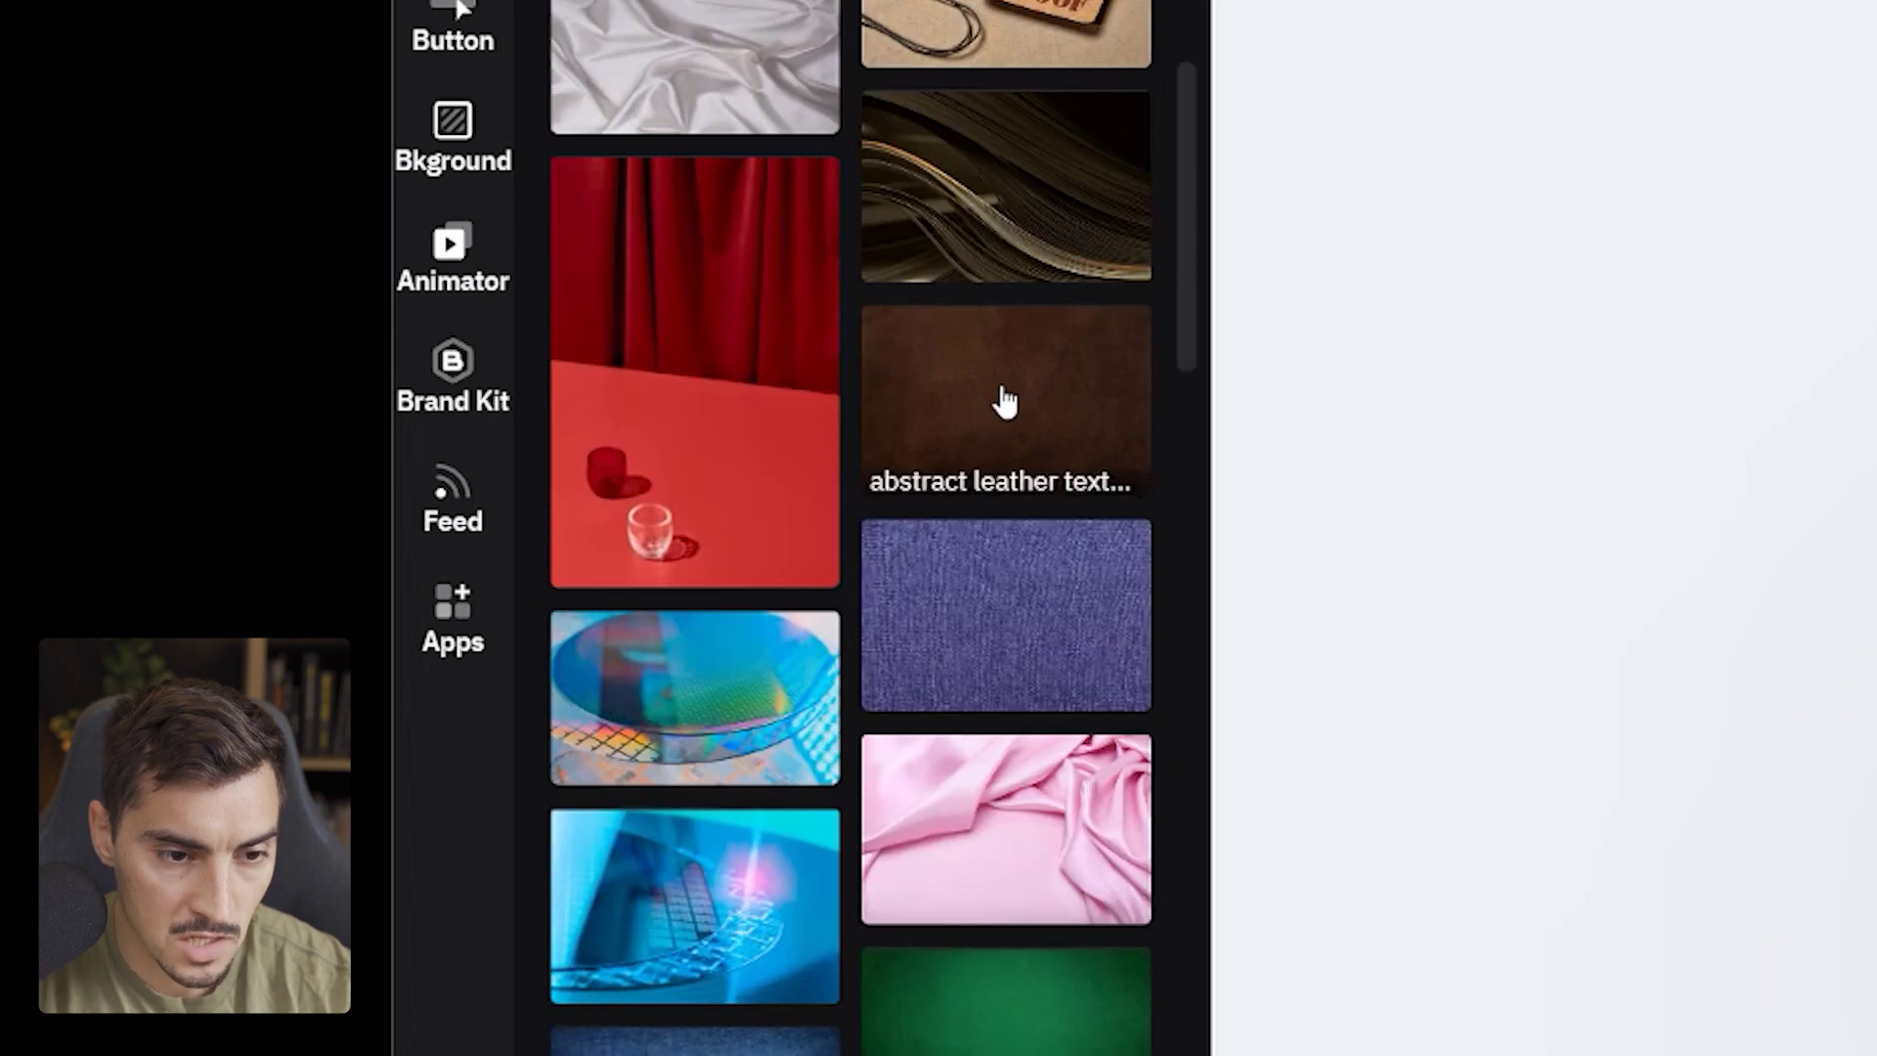
- Place the brown leather texture on the poster and enlarge it to cover it
drag(1009, 430, 1876, 0)
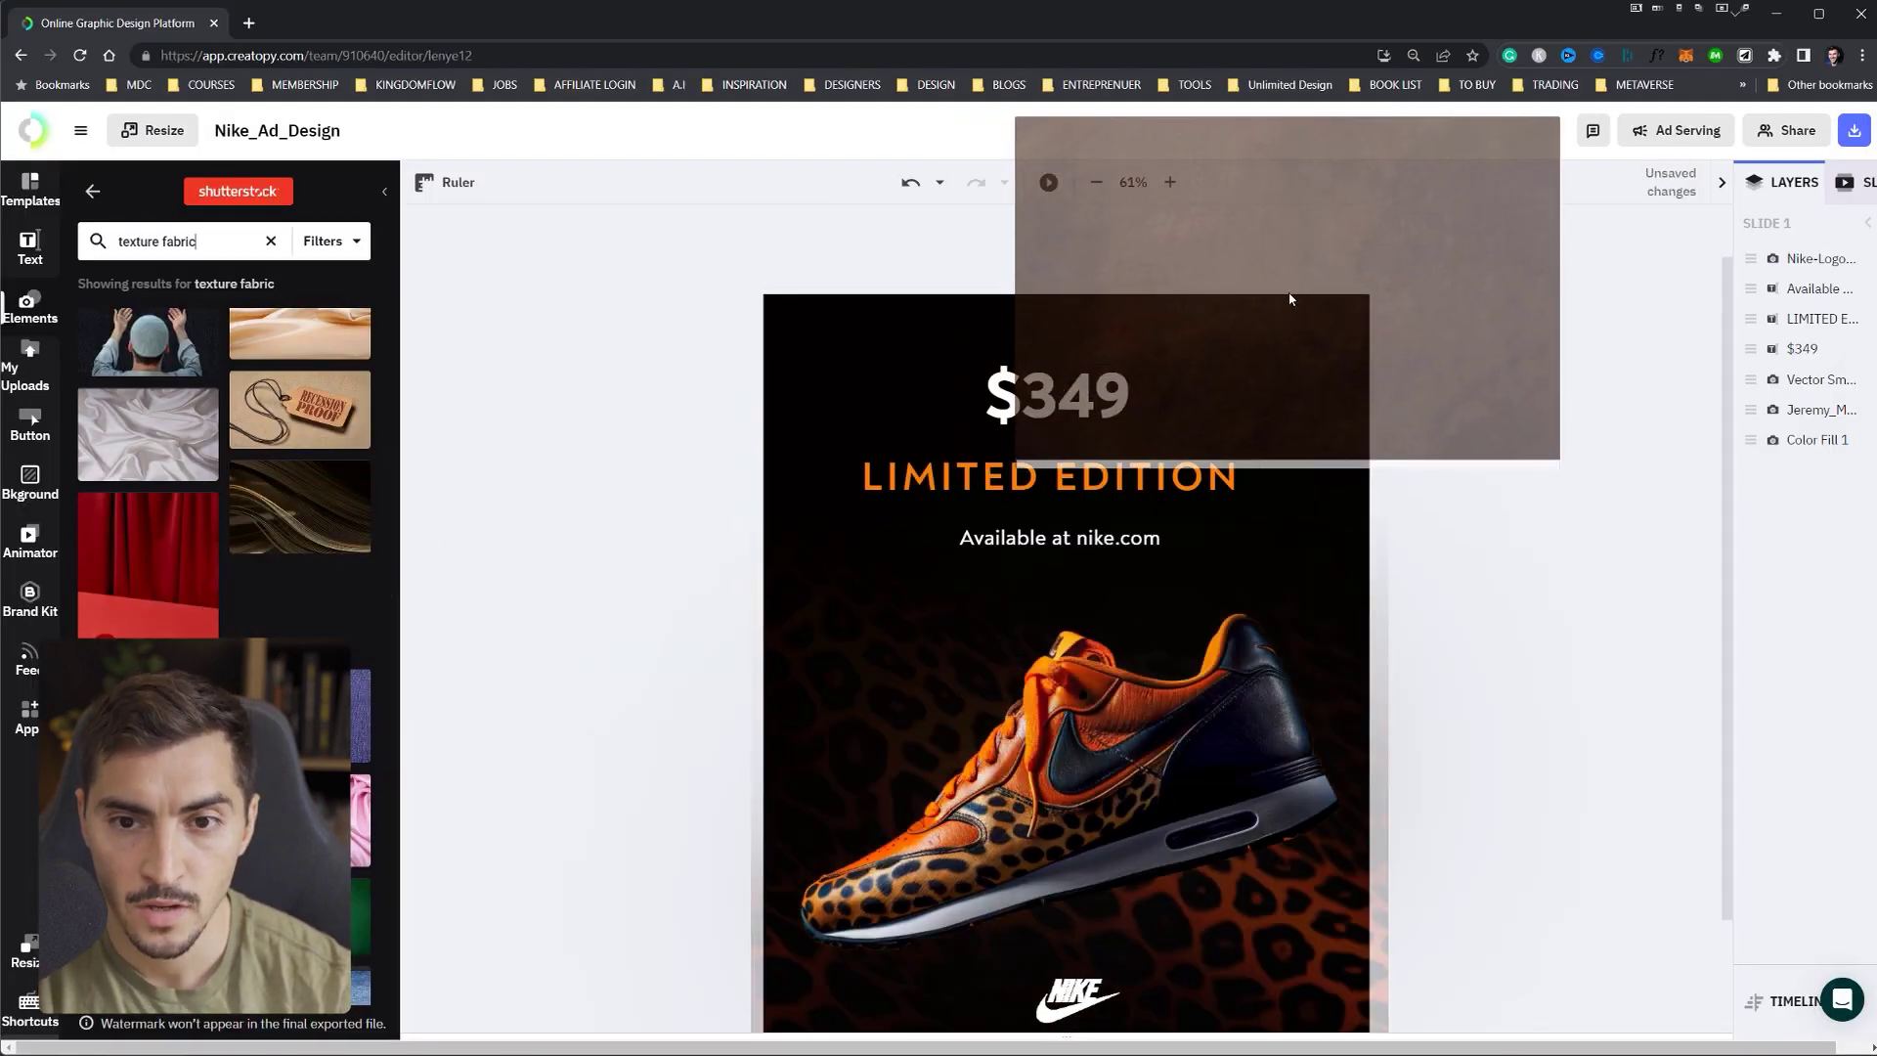
drag(1291, 299, 1290, 299)
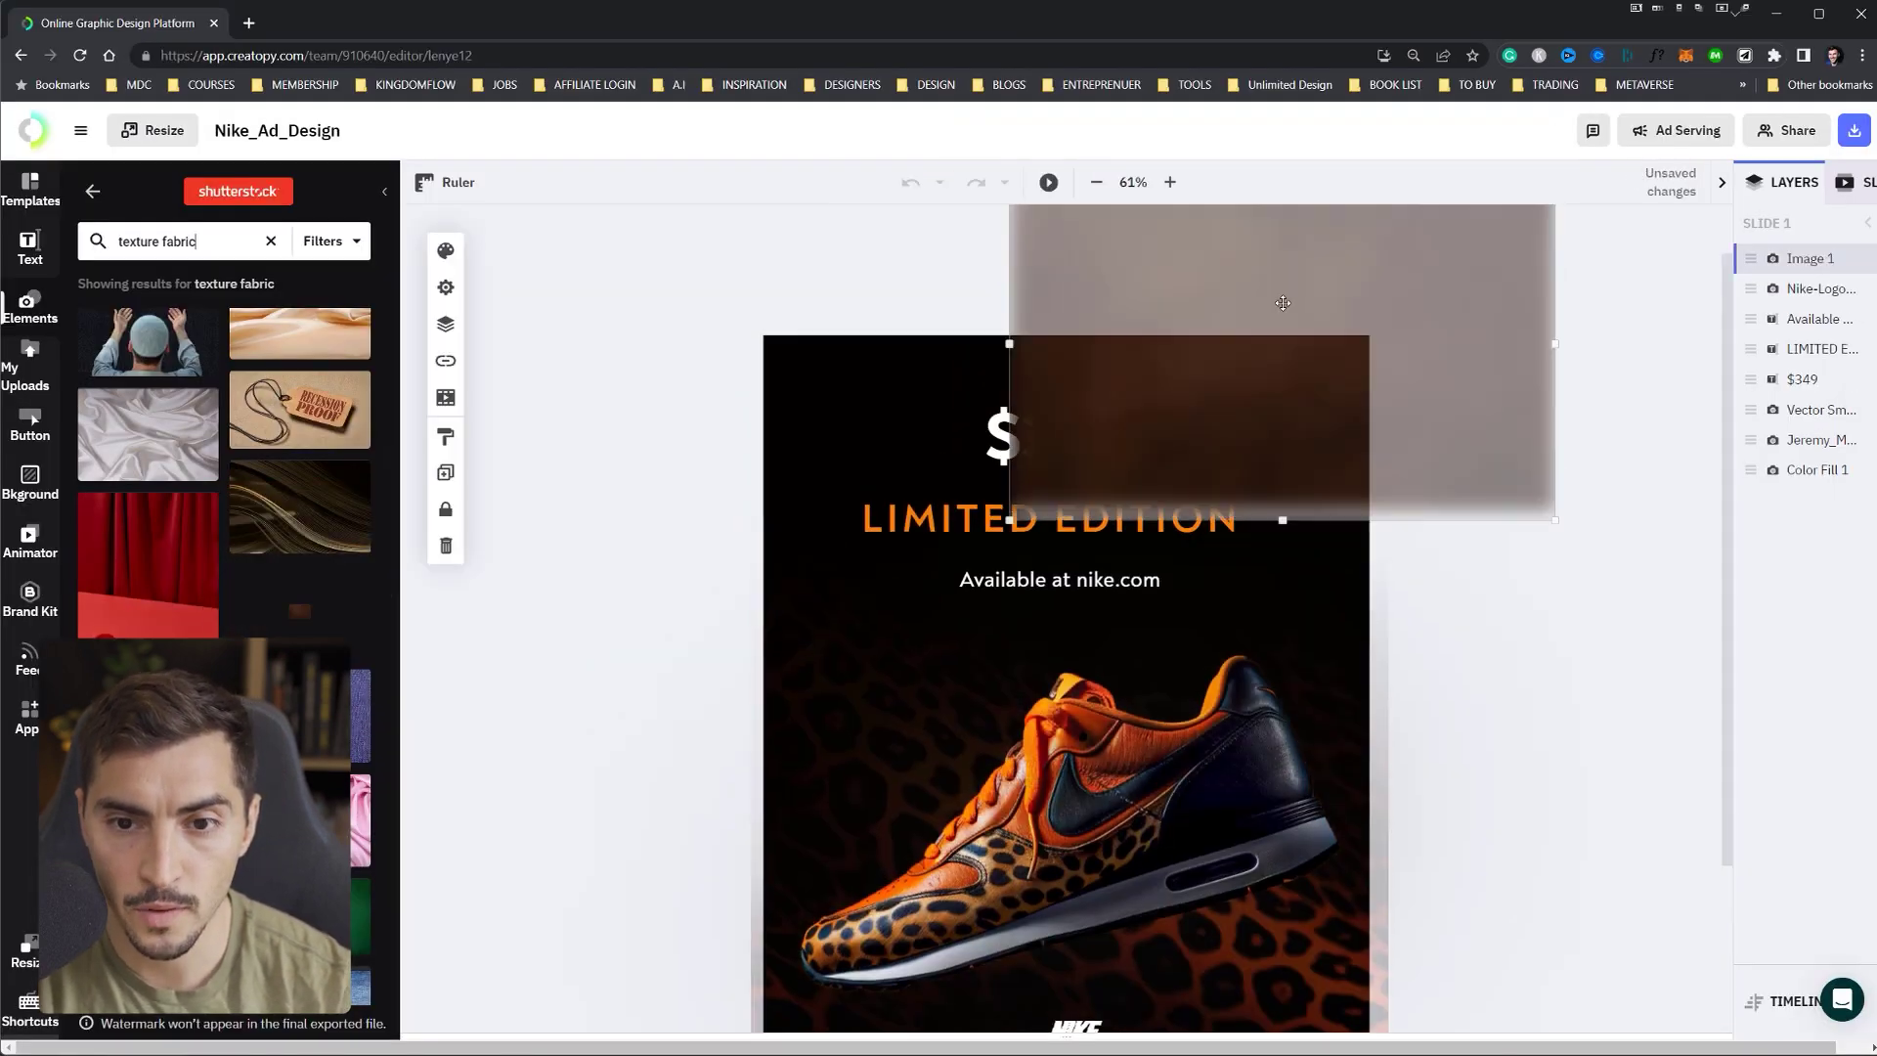
drag(1378, 406, 1177, 469)
drag(1311, 557, 1491, 1021)
- Fit the texture to the poster's width and layer Image 1 between Jeremy_M and Color Fill 1
scroll(1043, 499, down, 5)
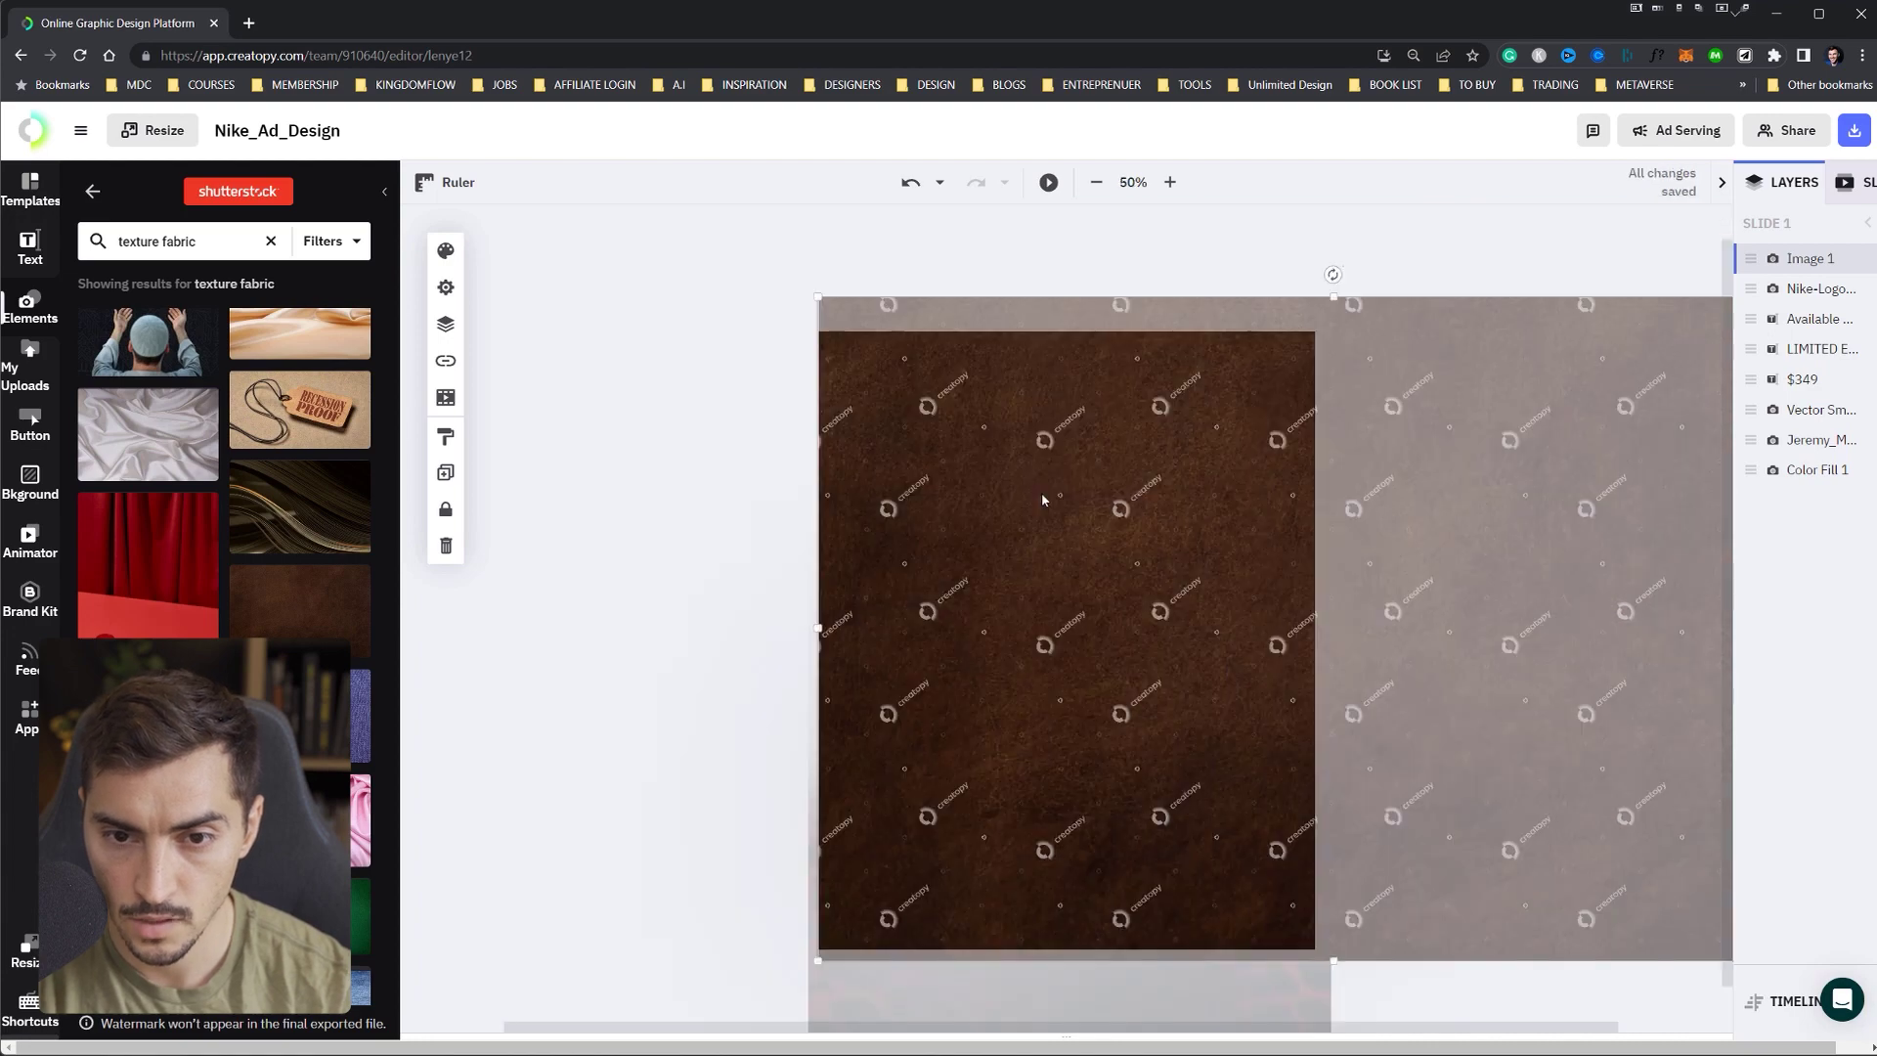
drag(1365, 534, 1323, 536)
scroll(1435, 621, up, 5)
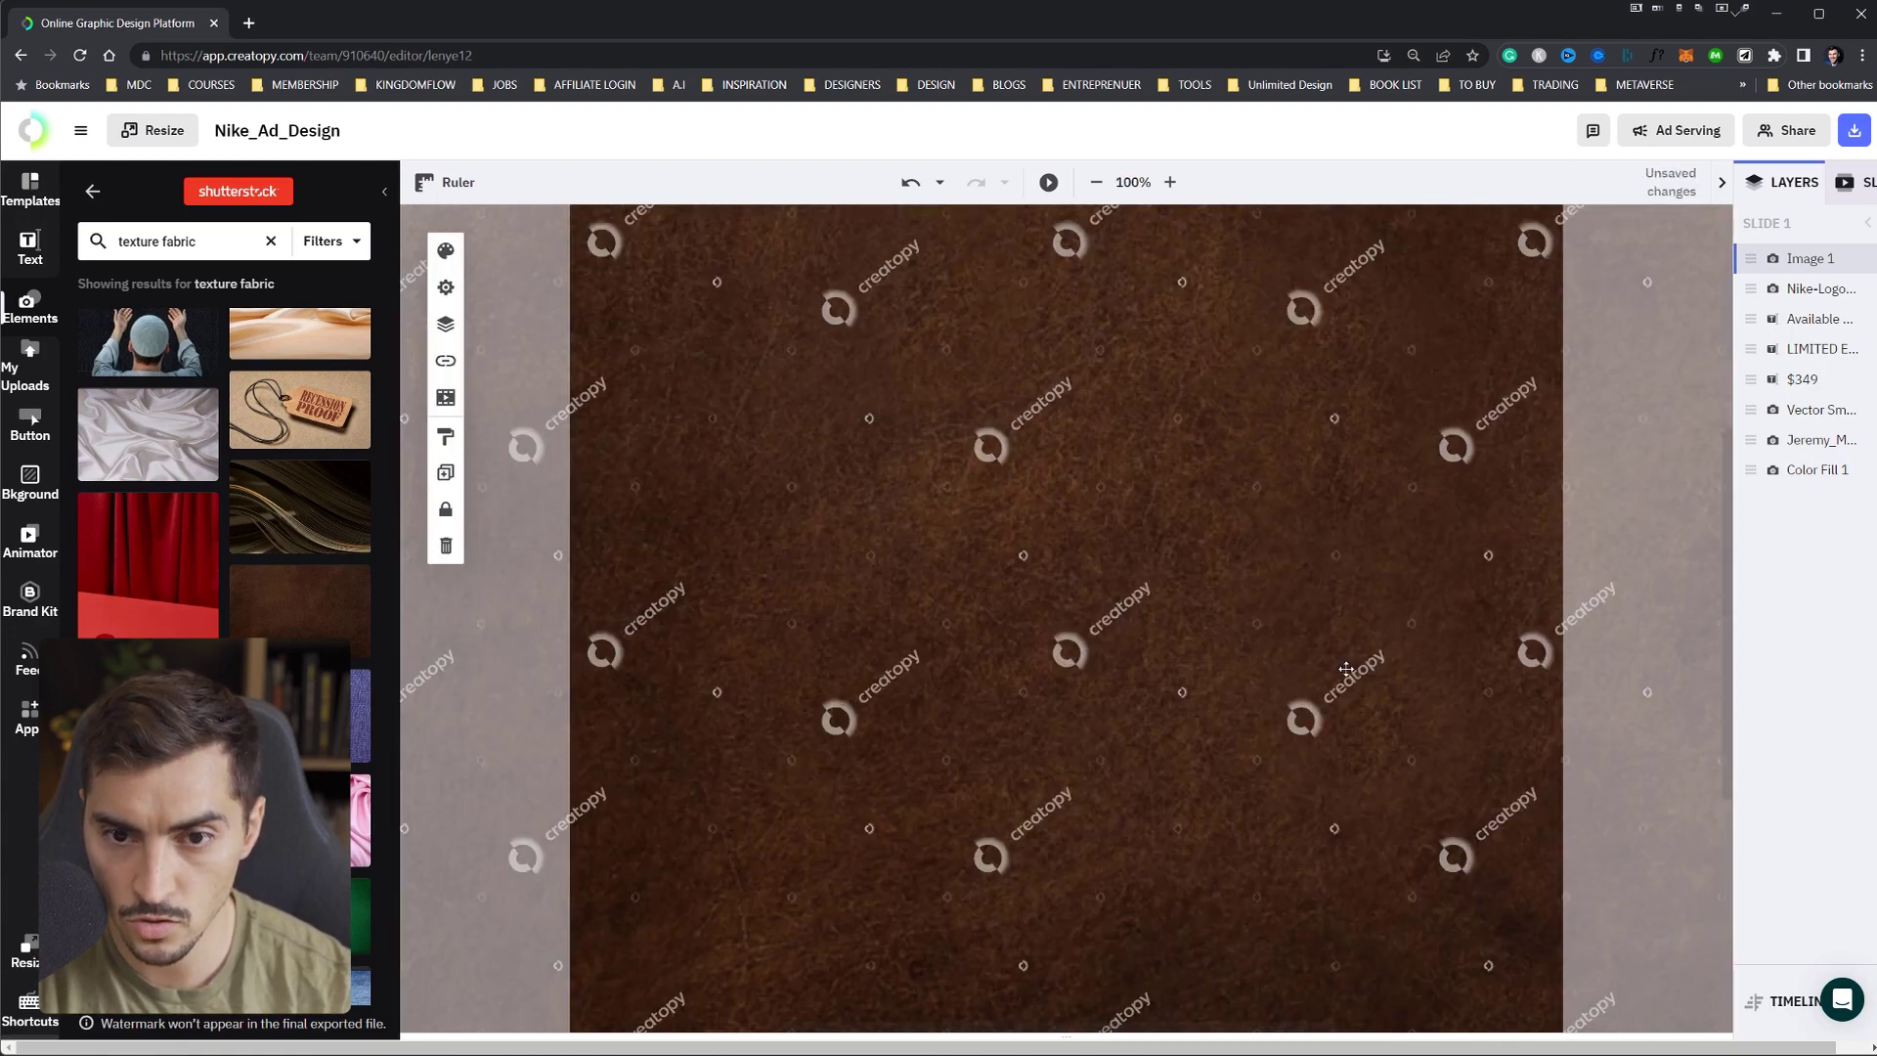
scroll(1434, 621, down, 4)
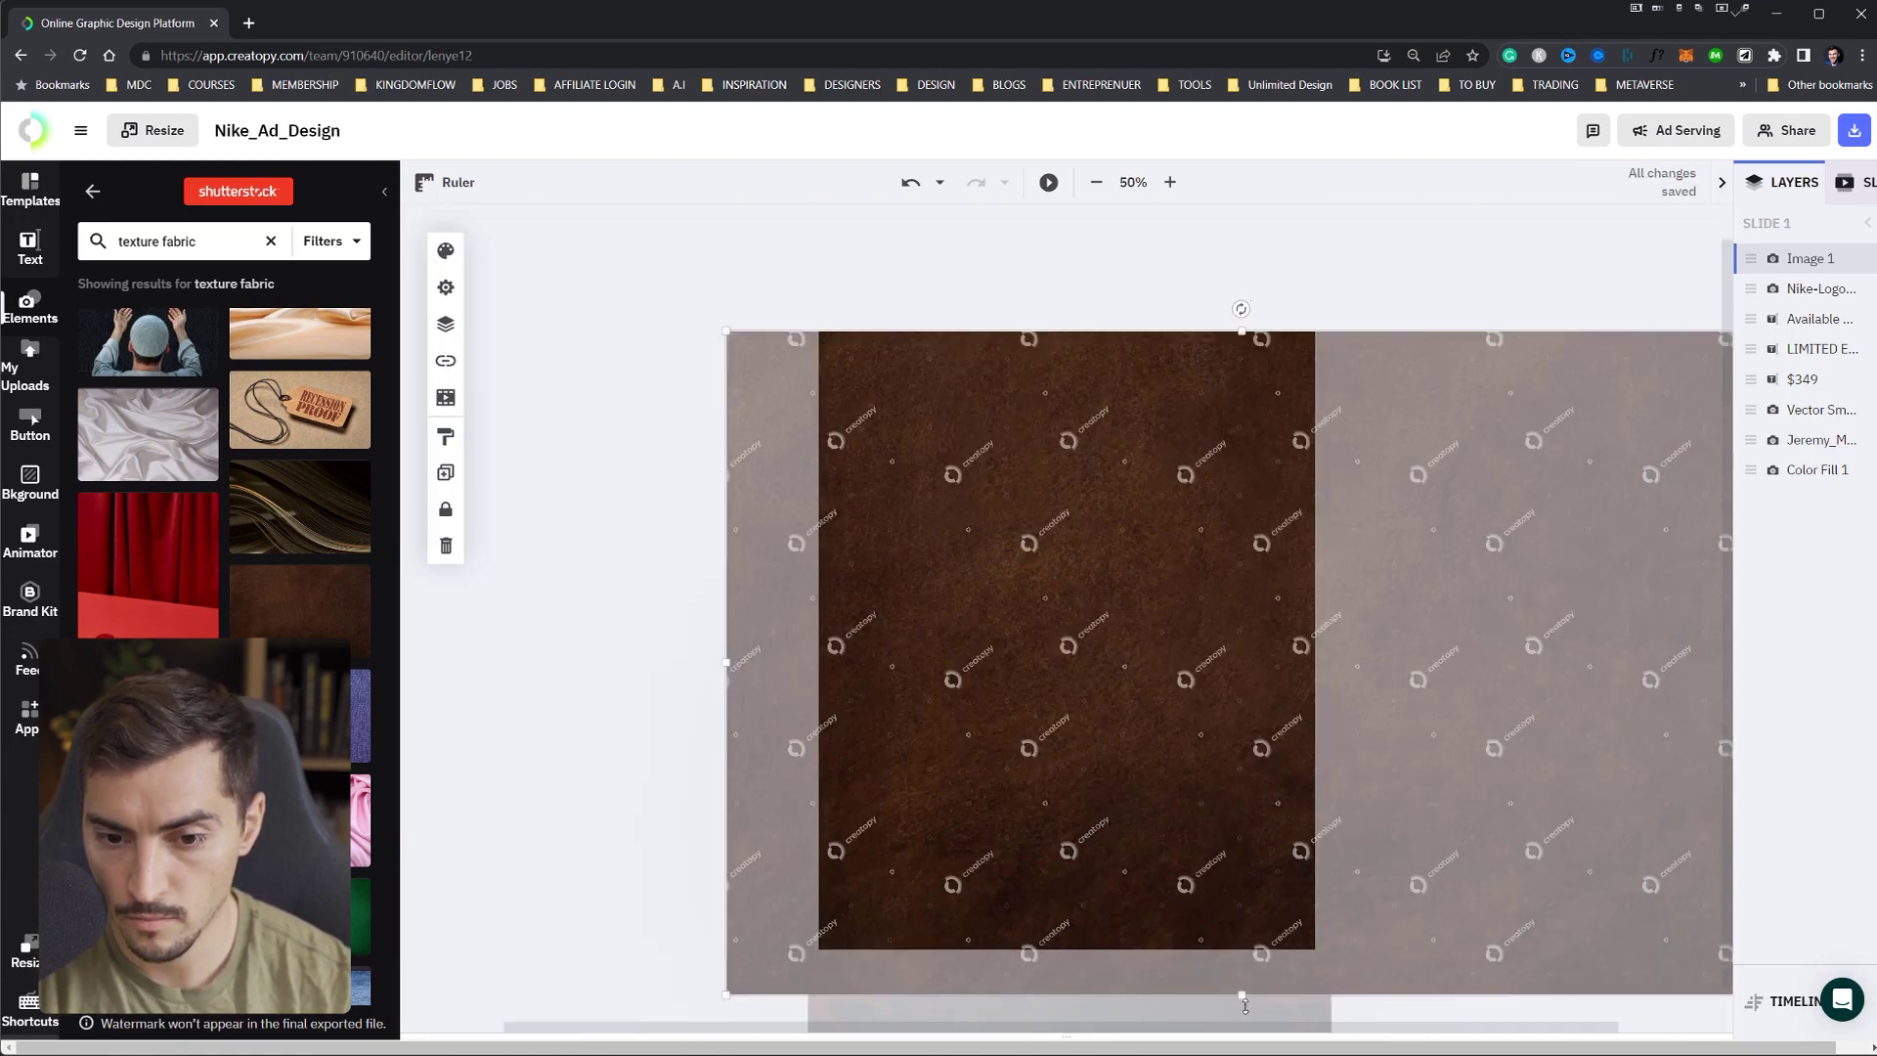
drag(1245, 1006, 1245, 962)
drag(1663, 642, 1237, 642)
drag(675, 625, 681, 625)
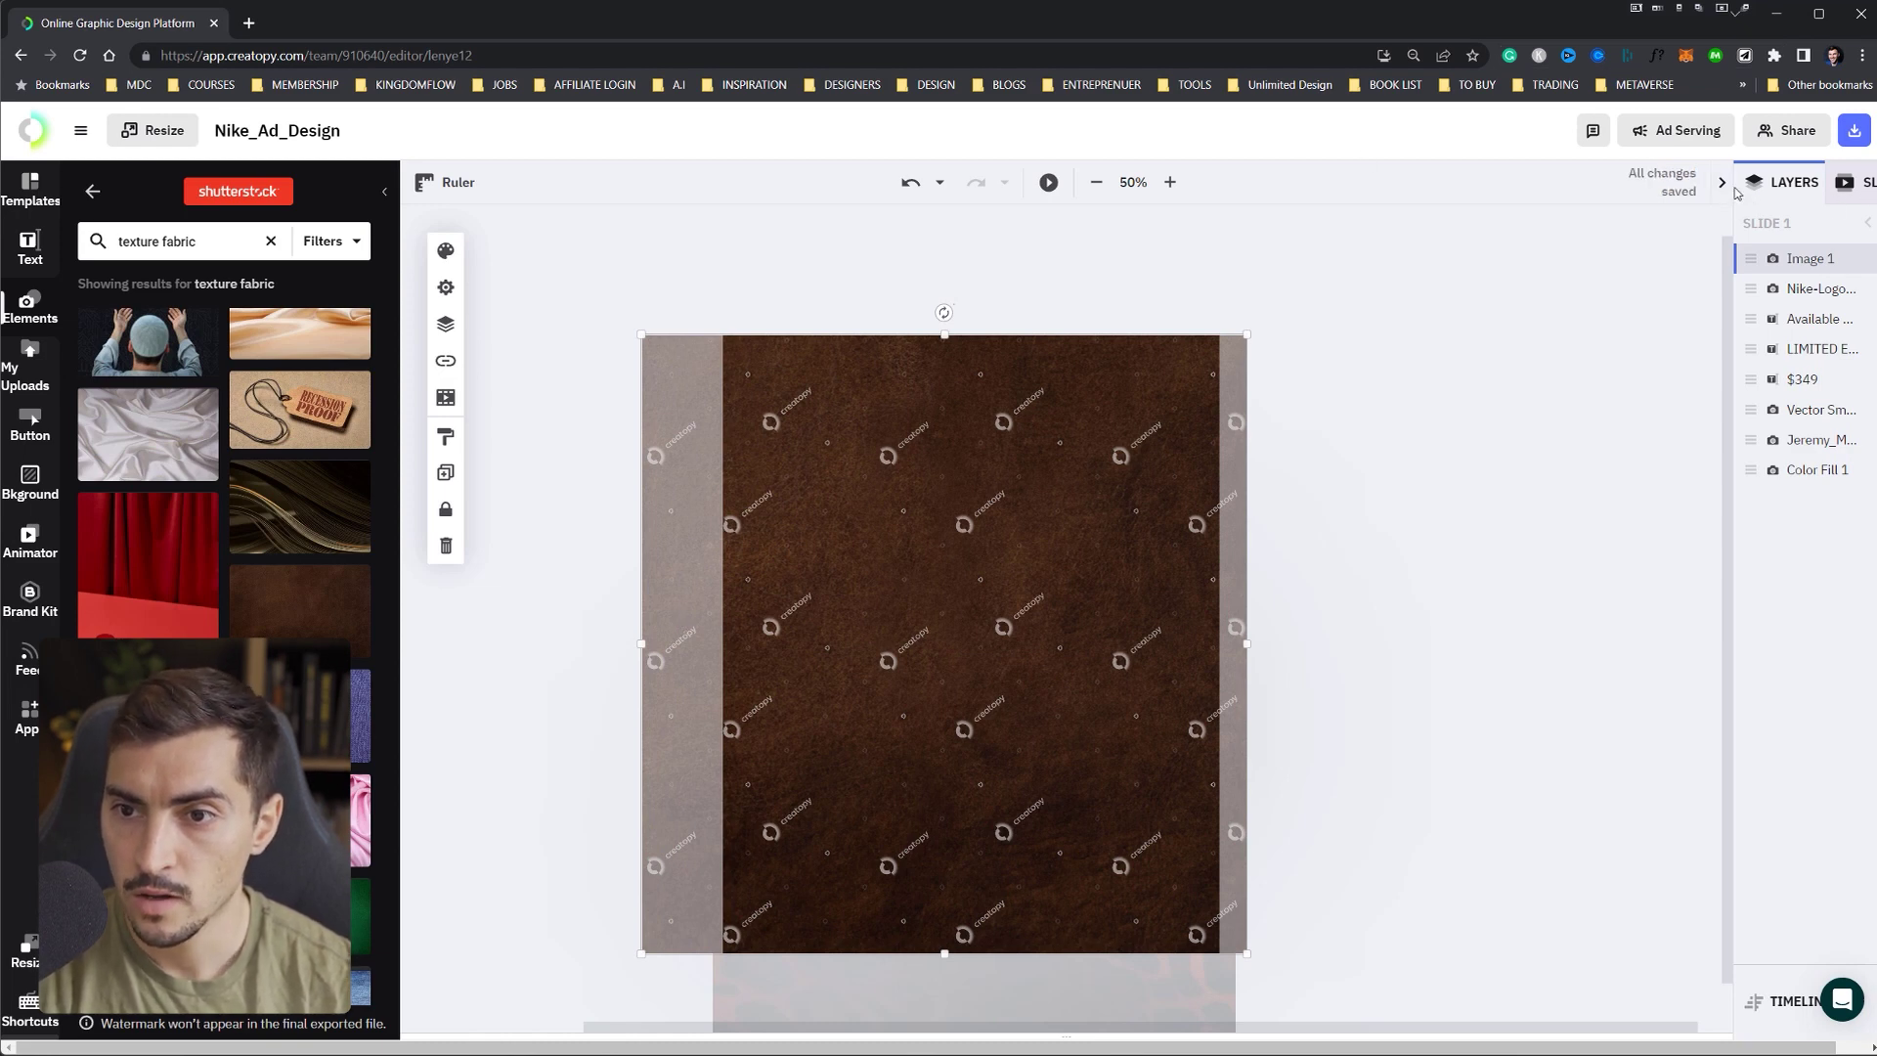
drag(1773, 262, 1772, 440)
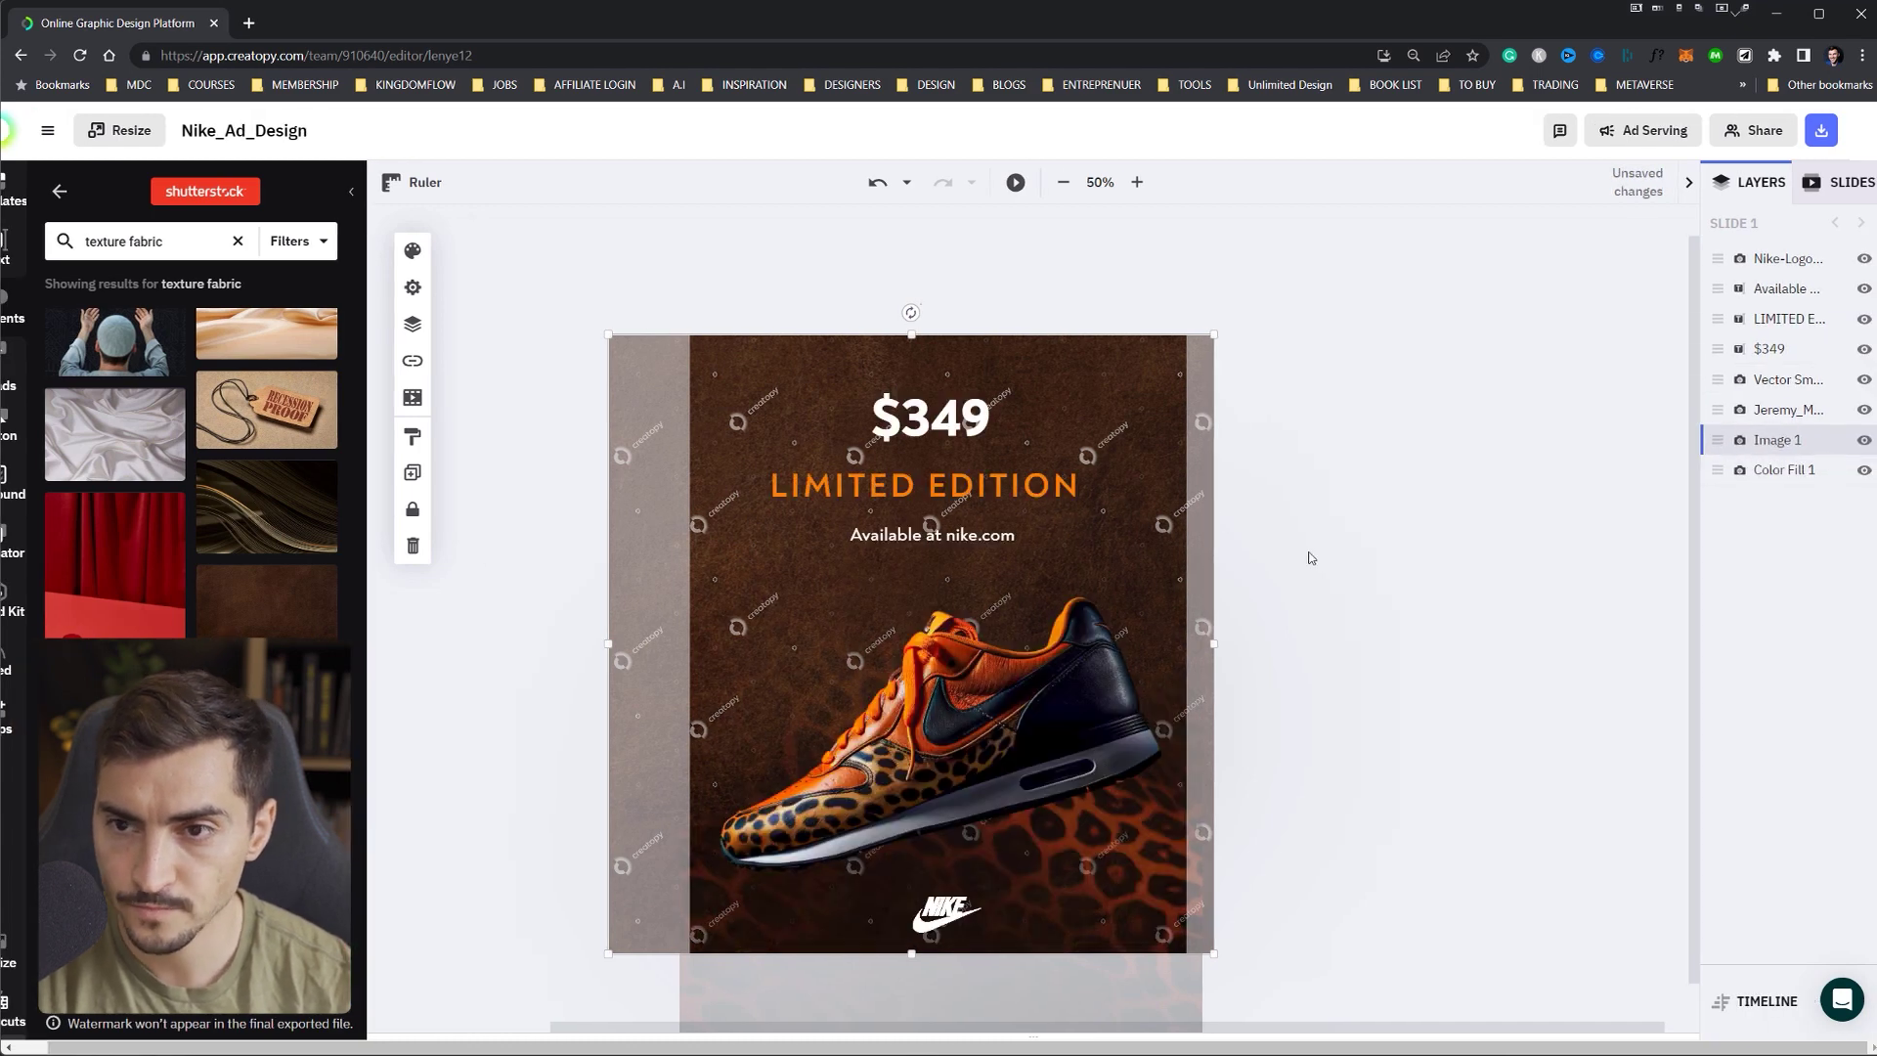
- Lower the leather texture background to 50% opacity and apply a colour filter
click(413, 256)
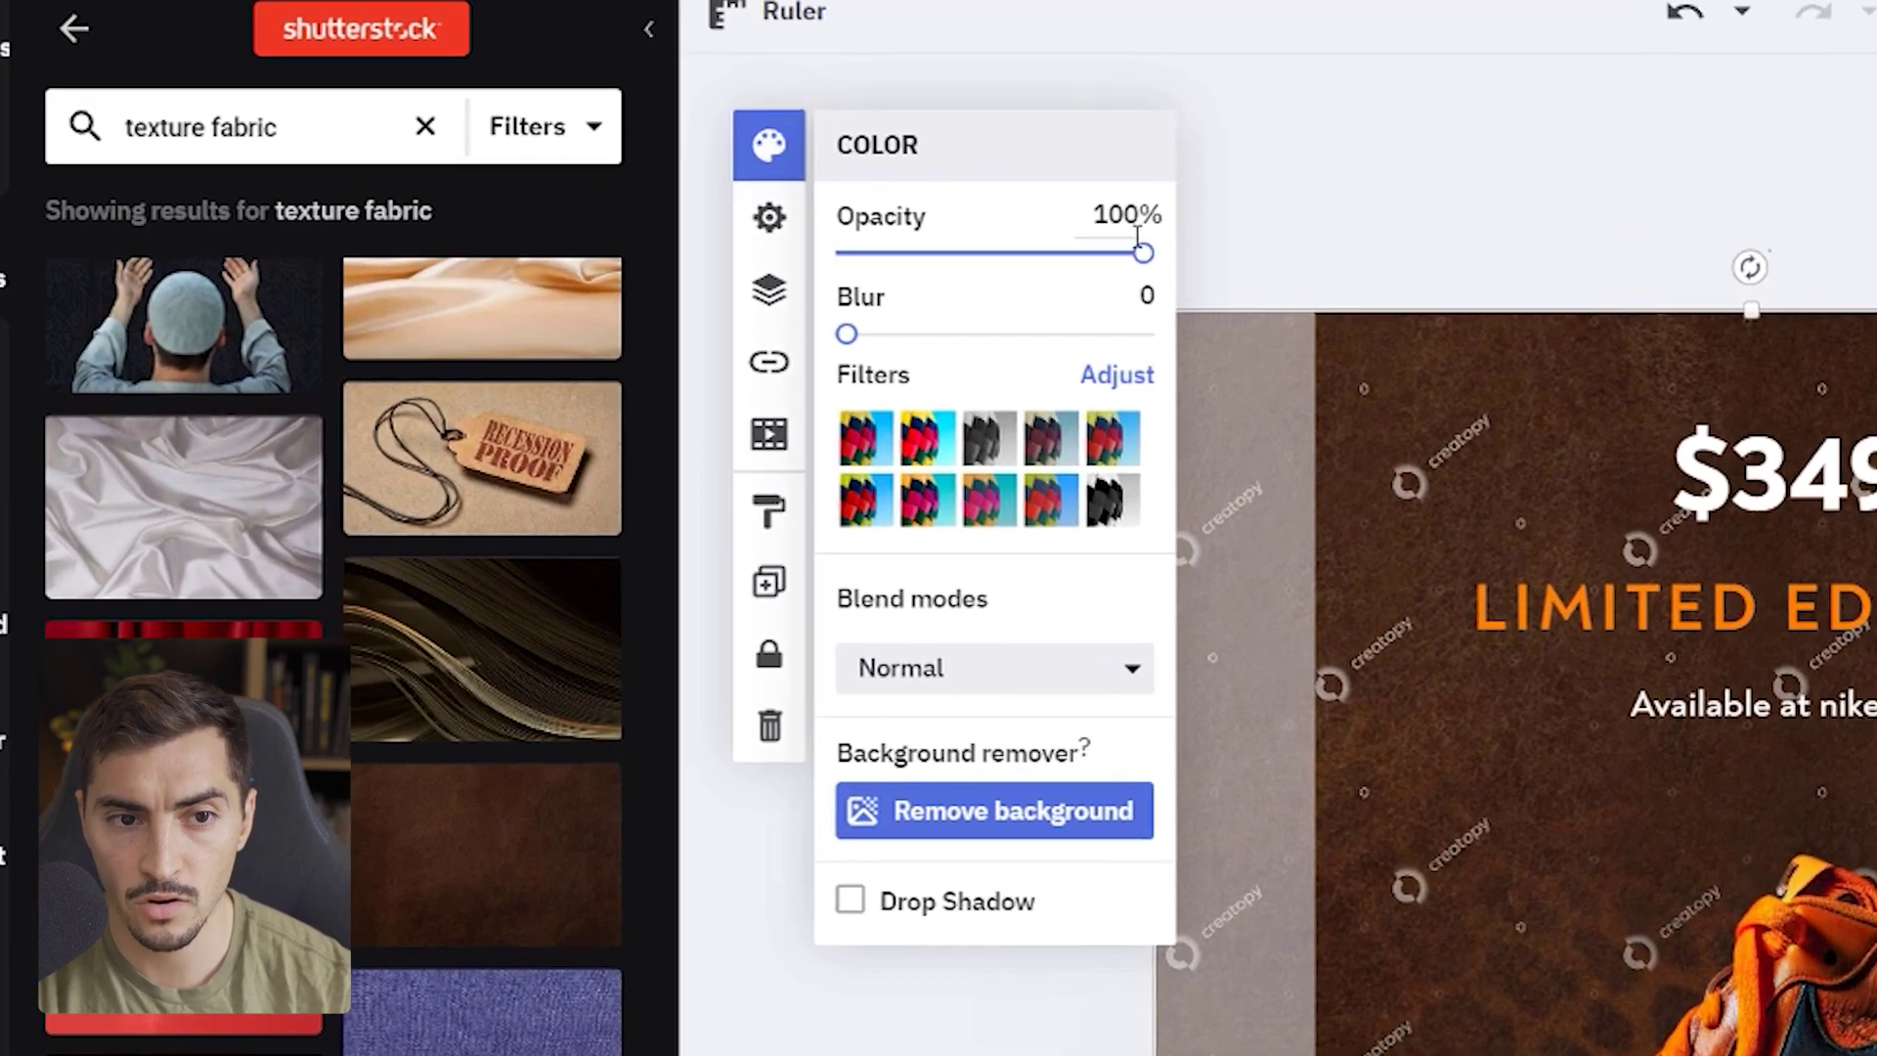
drag(1143, 252, 990, 289)
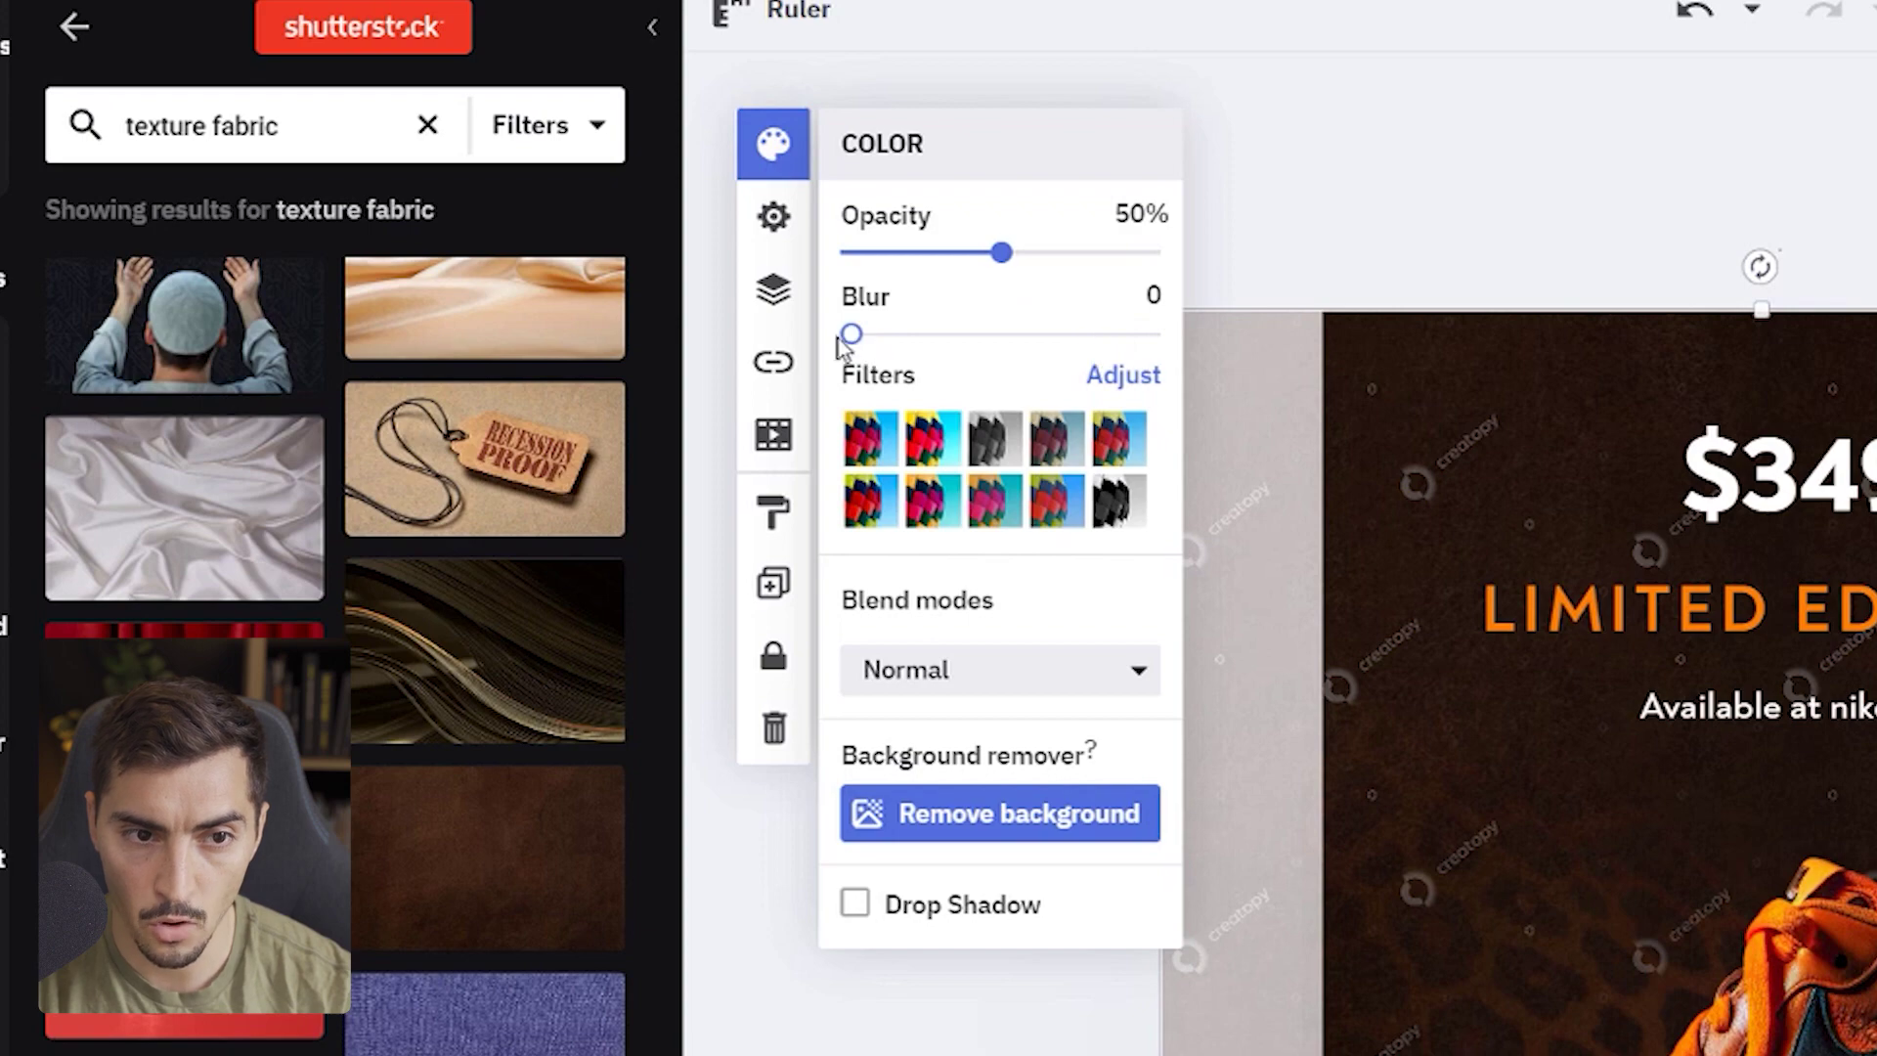
click(928, 454)
- Tune the texture filter to brightness 8, contrast 20 and saturation -6
click(1123, 377)
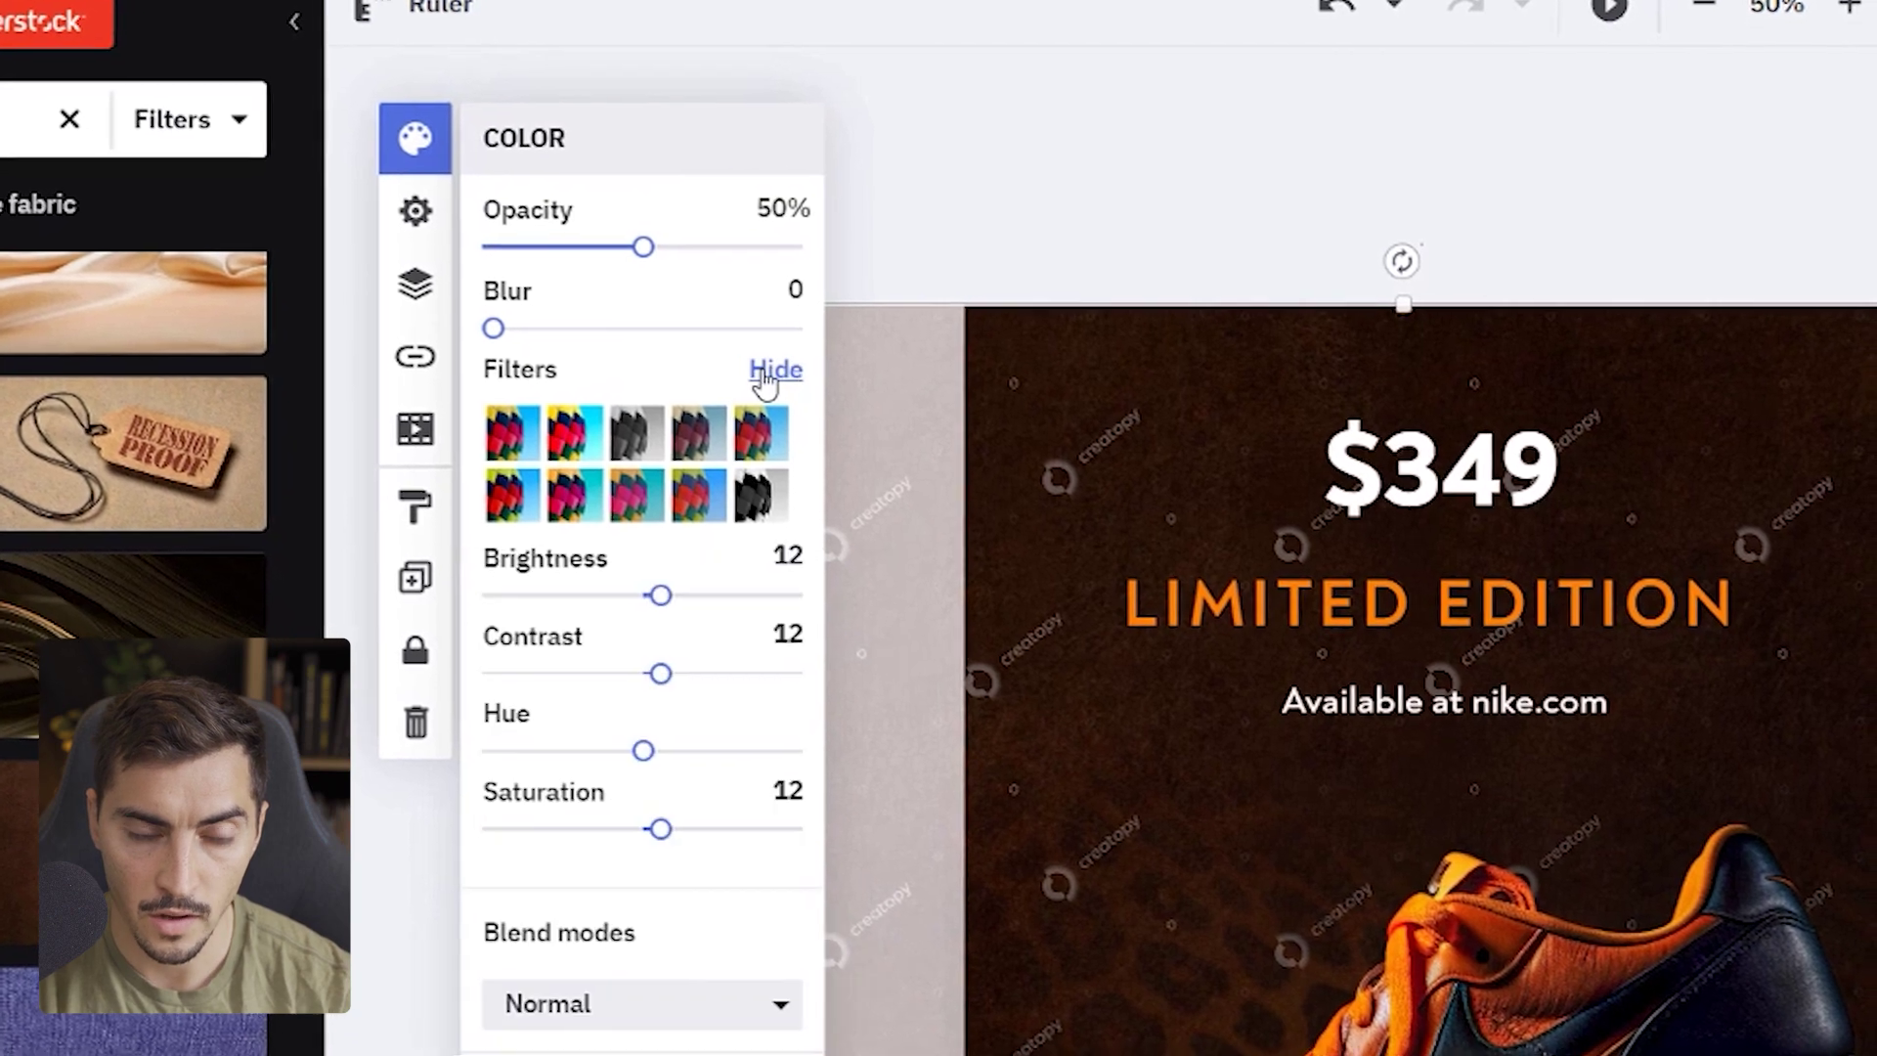
drag(658, 594, 679, 597)
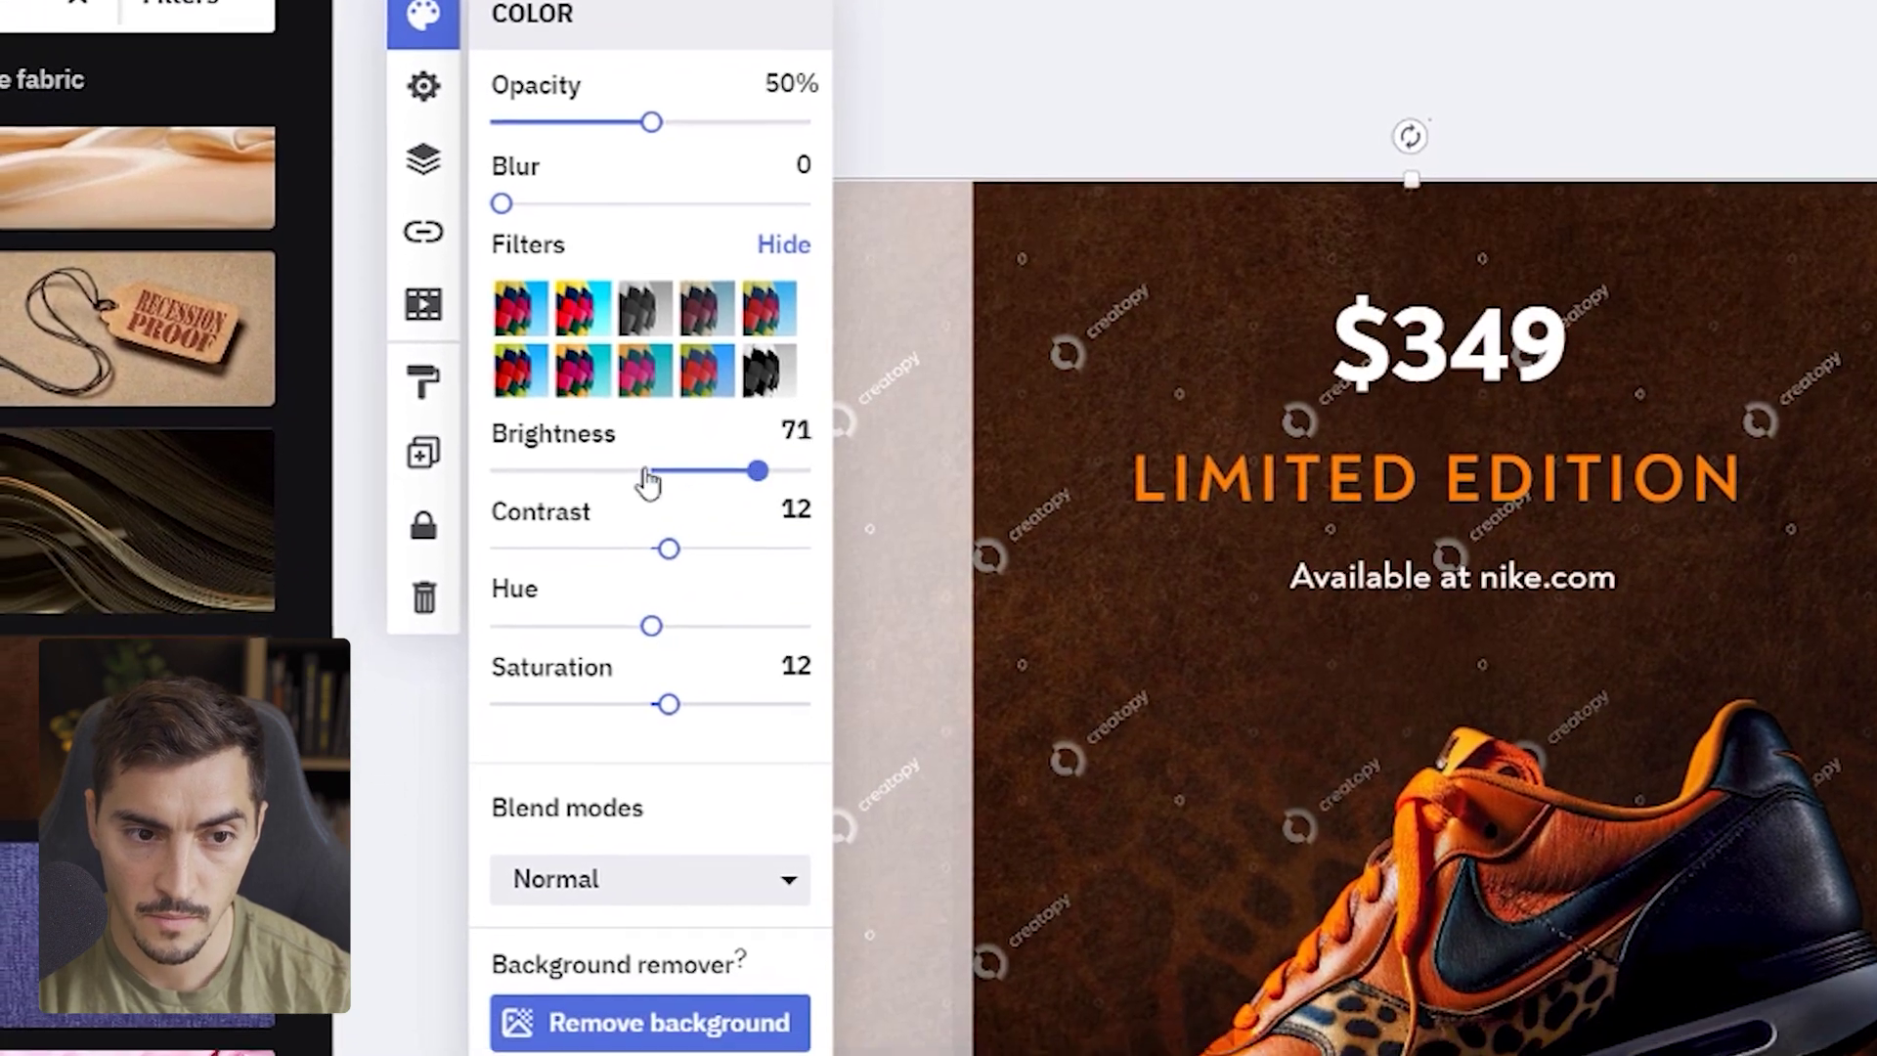
drag(623, 479, 668, 469)
drag(668, 548, 688, 546)
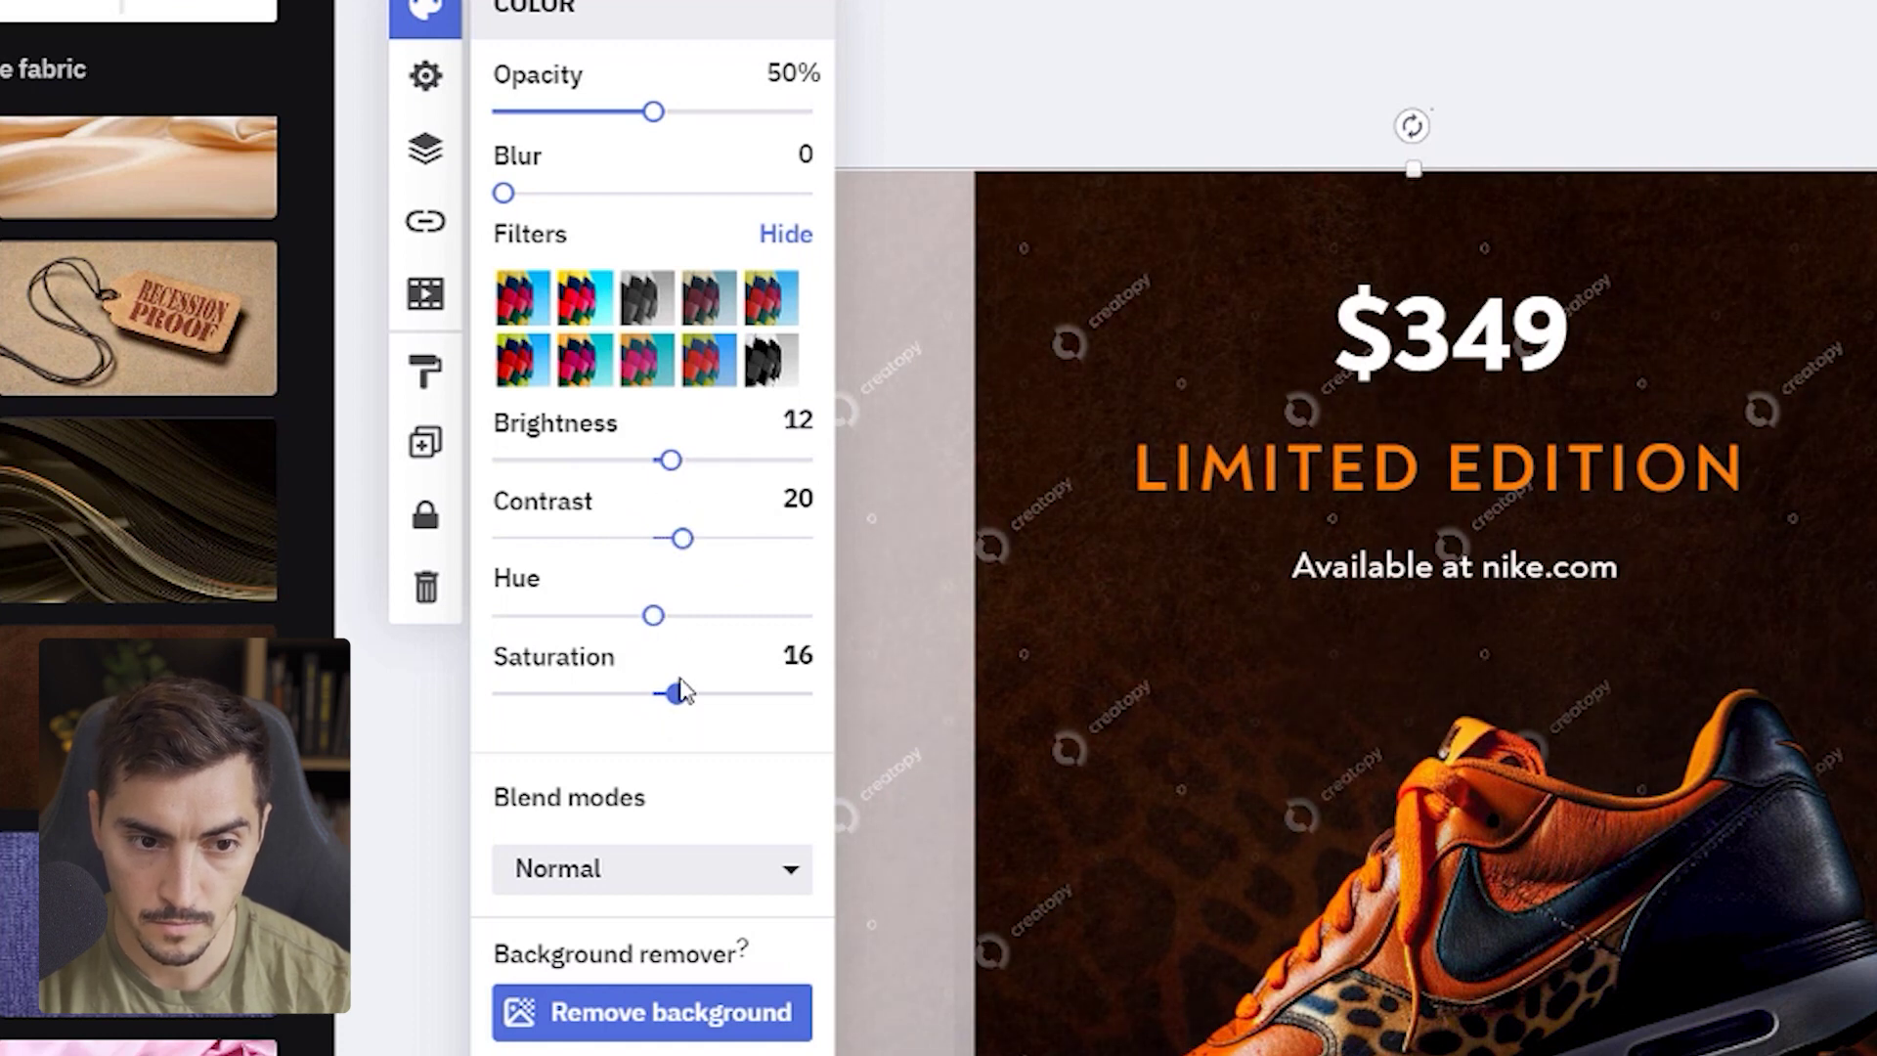
drag(681, 690, 669, 706)
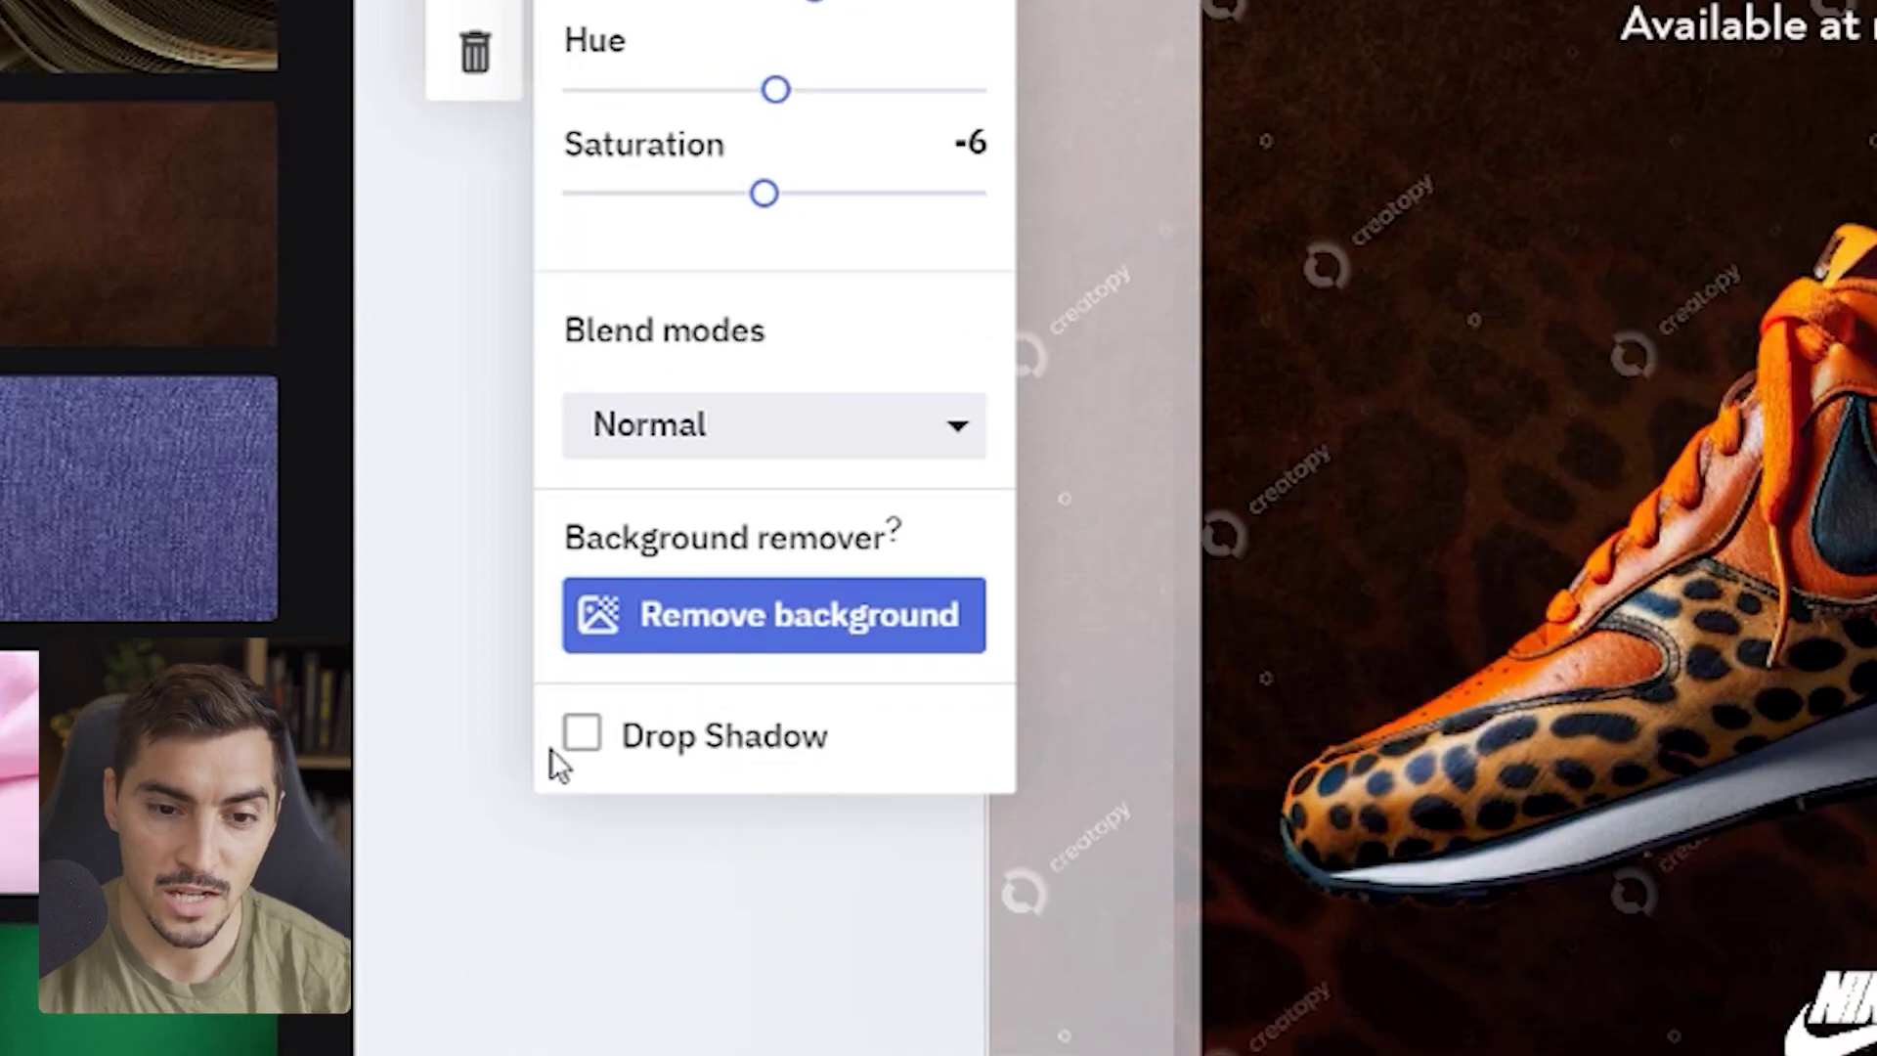
- Turn on a drop shadow for the leopard shoe image
click(582, 960)
click(581, 959)
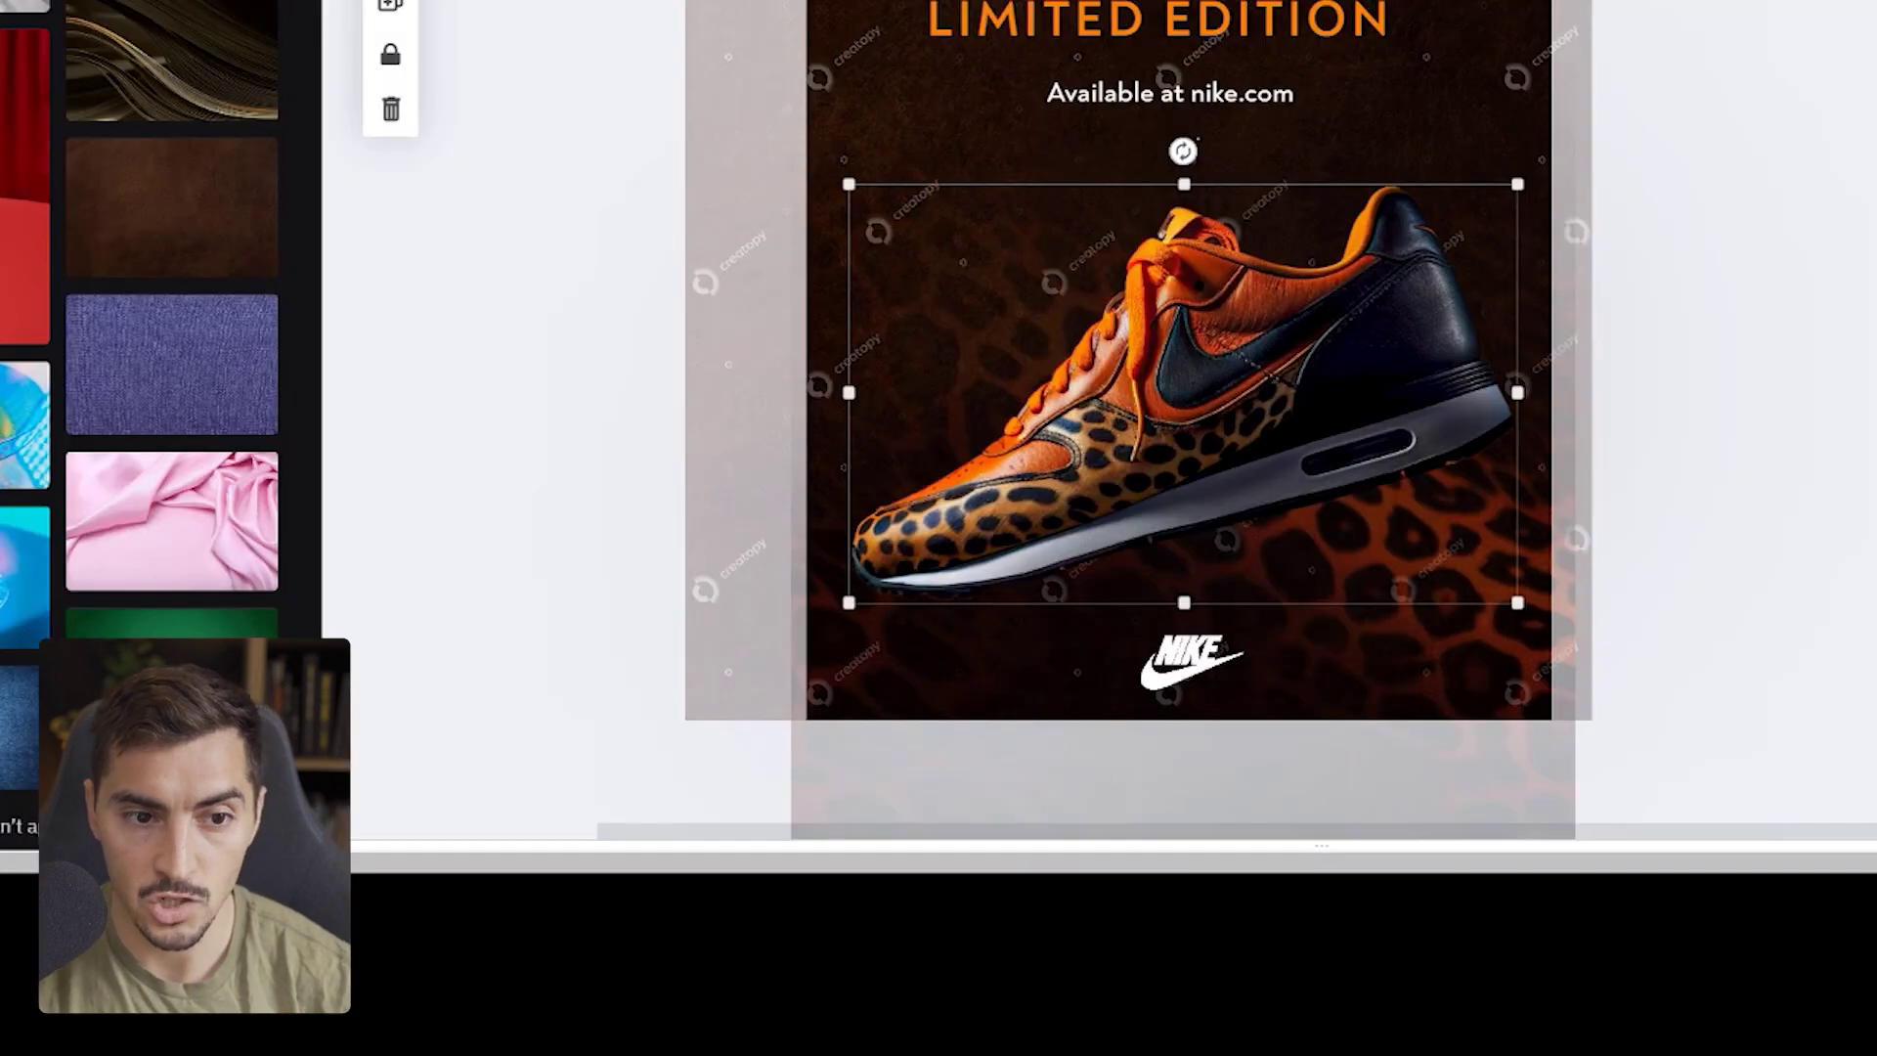
click(581, 716)
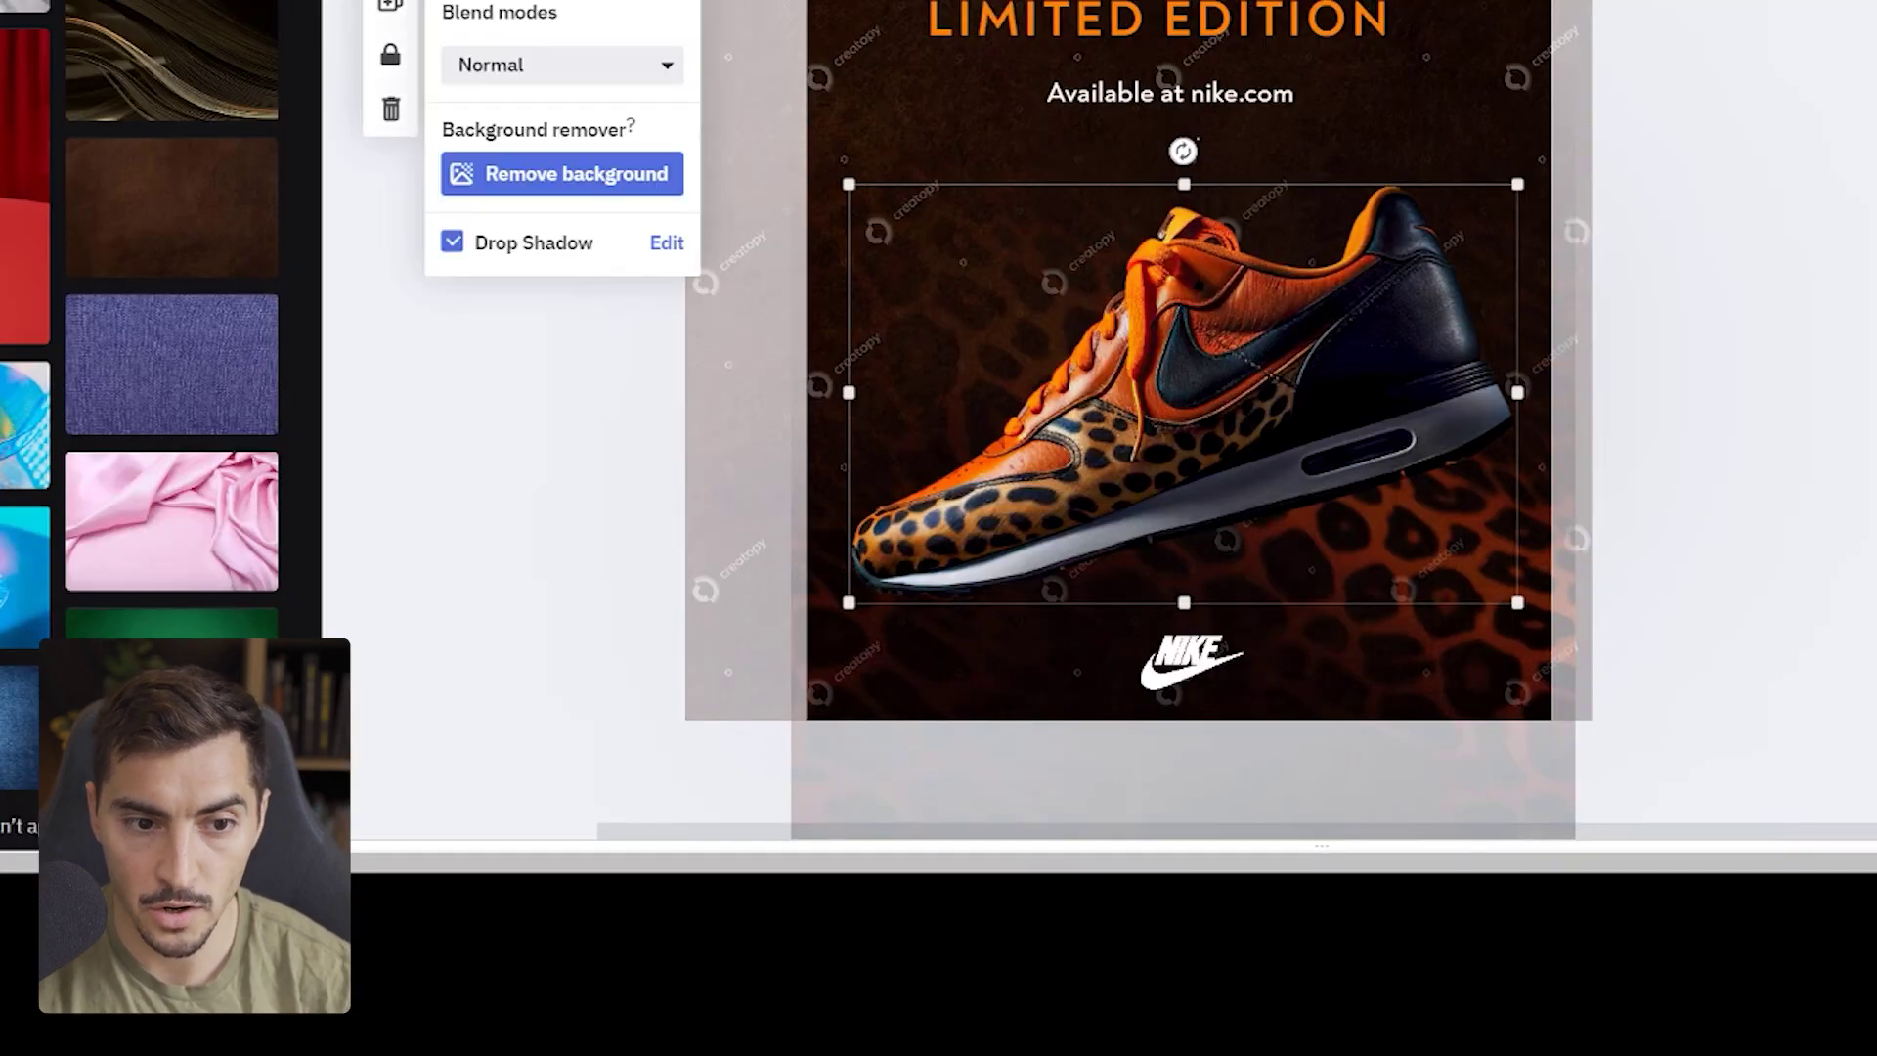
click(528, 245)
click(528, 245)
- Set the shoe's shadow to 60% opacity, vertical 20, horizontal -6 and blur 147
click(667, 243)
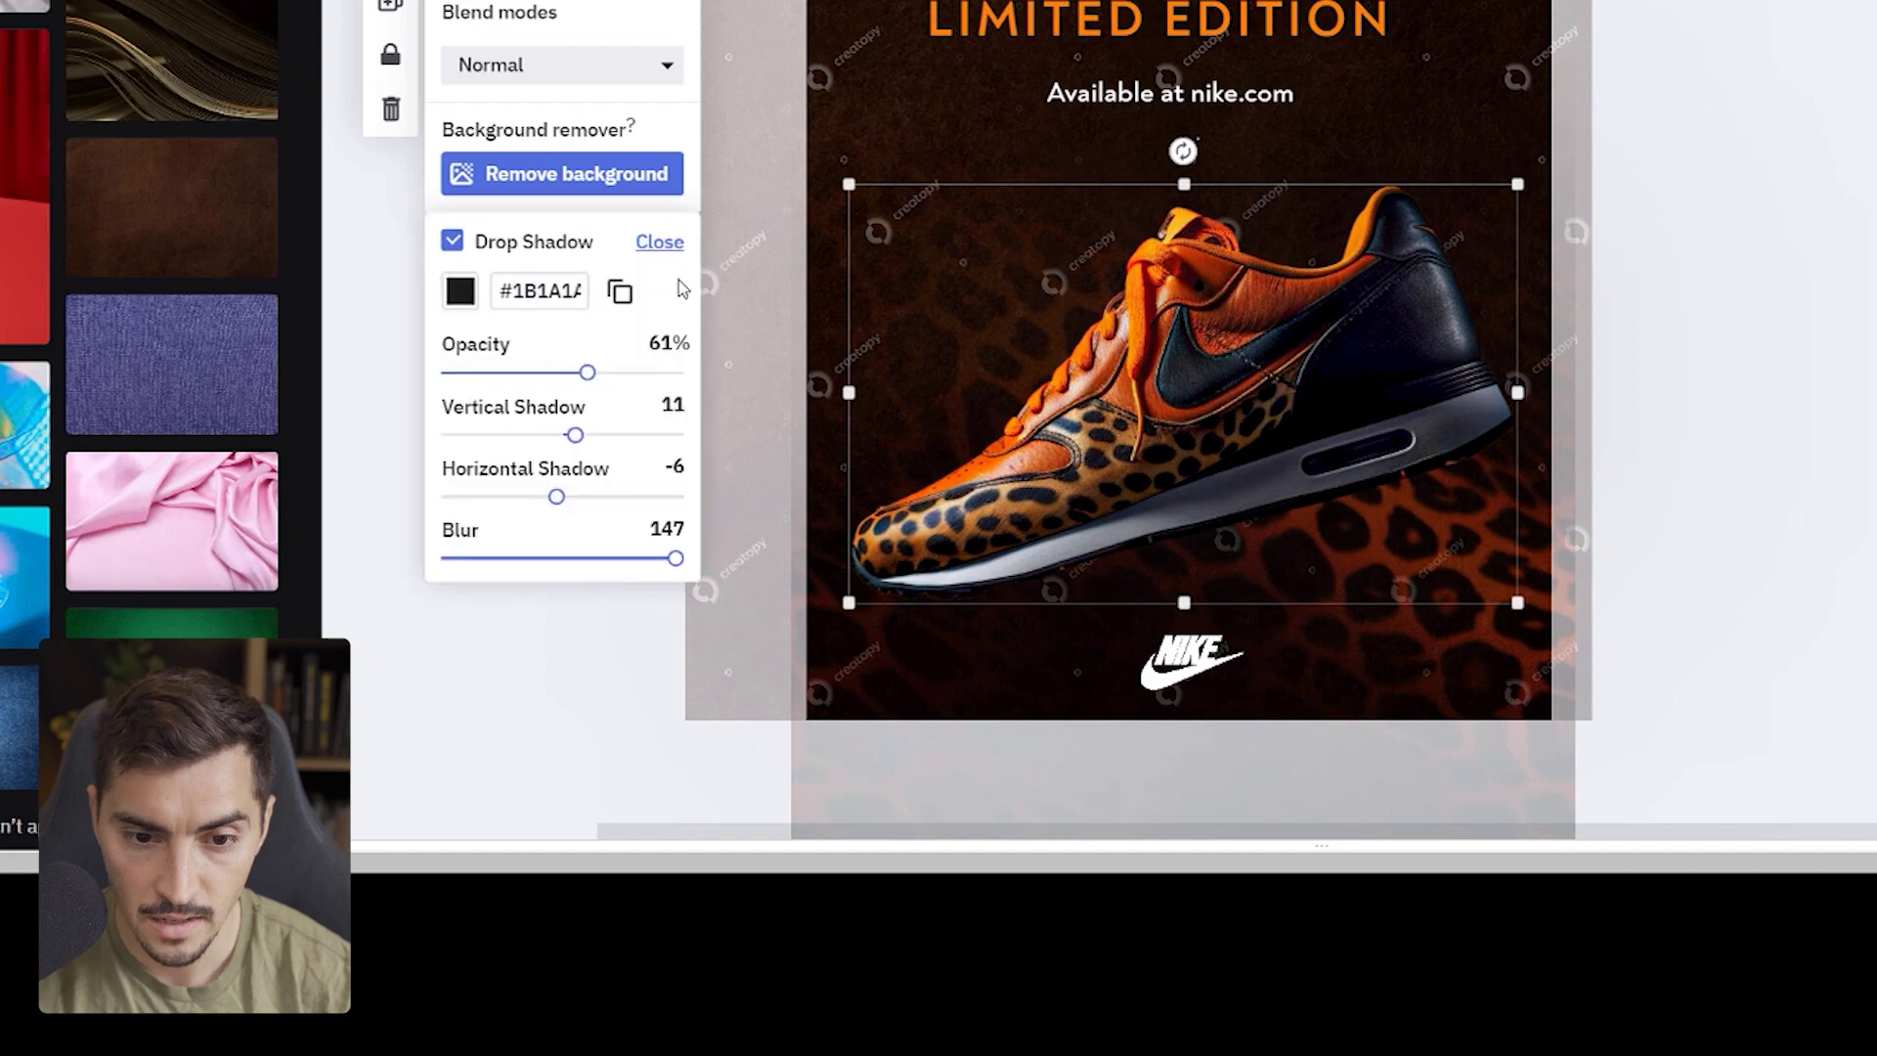
drag(599, 381, 794, 377)
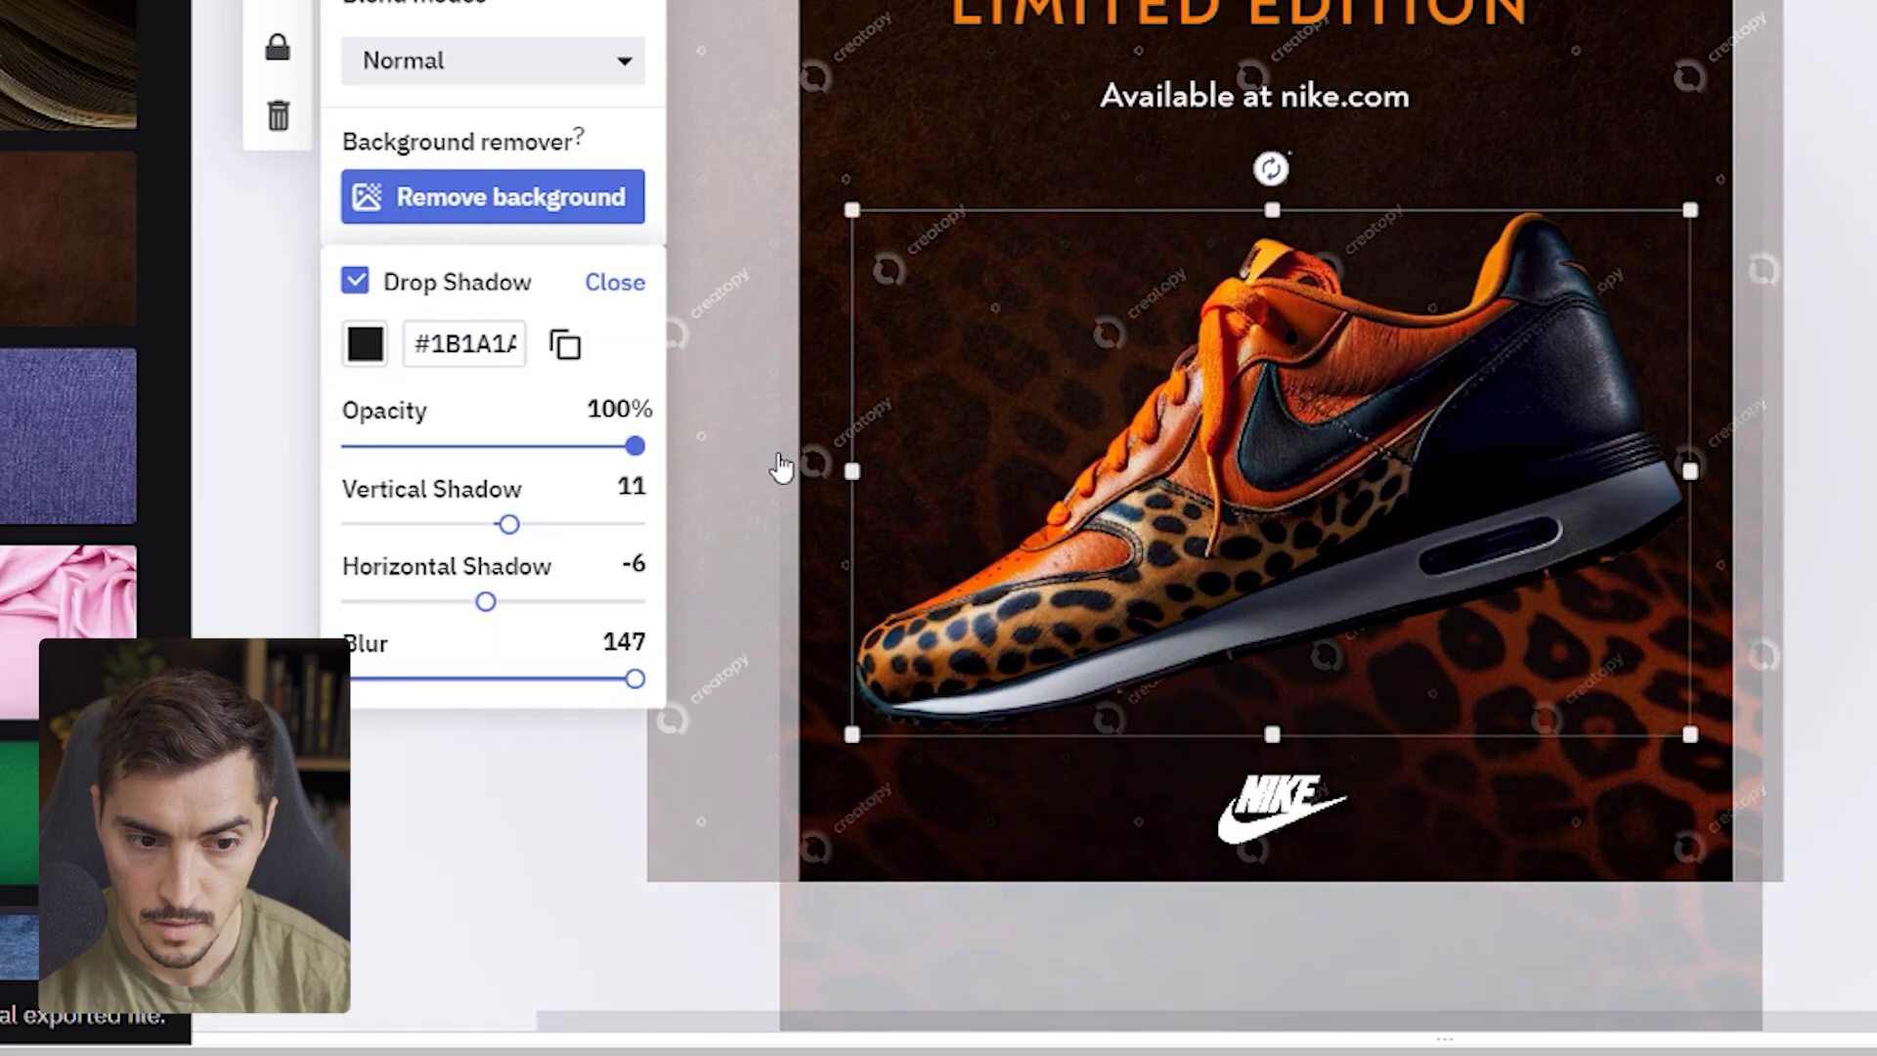
drag(516, 533, 529, 534)
drag(640, 440, 665, 472)
click(1810, 134)
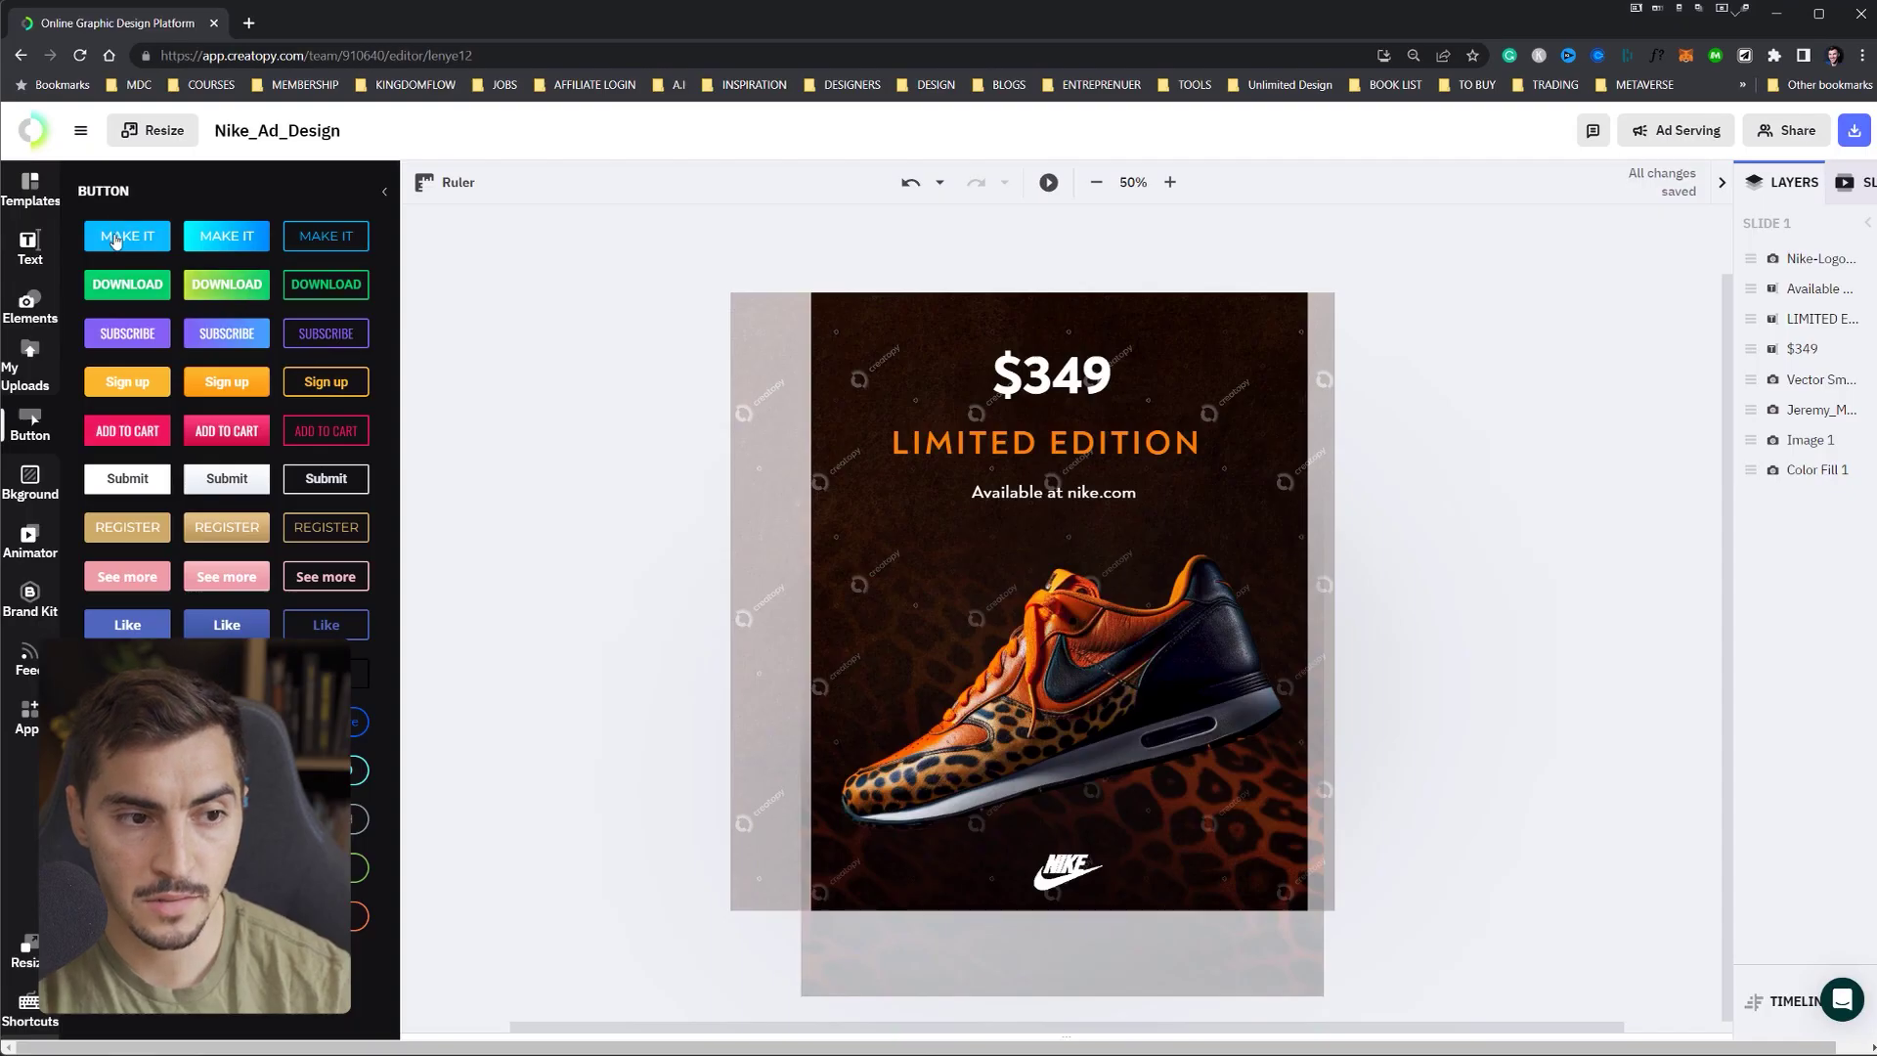
- Browse the Bkground, Animator, Brand Kit, Feed and Apps panels in the left sidebar
click(30, 476)
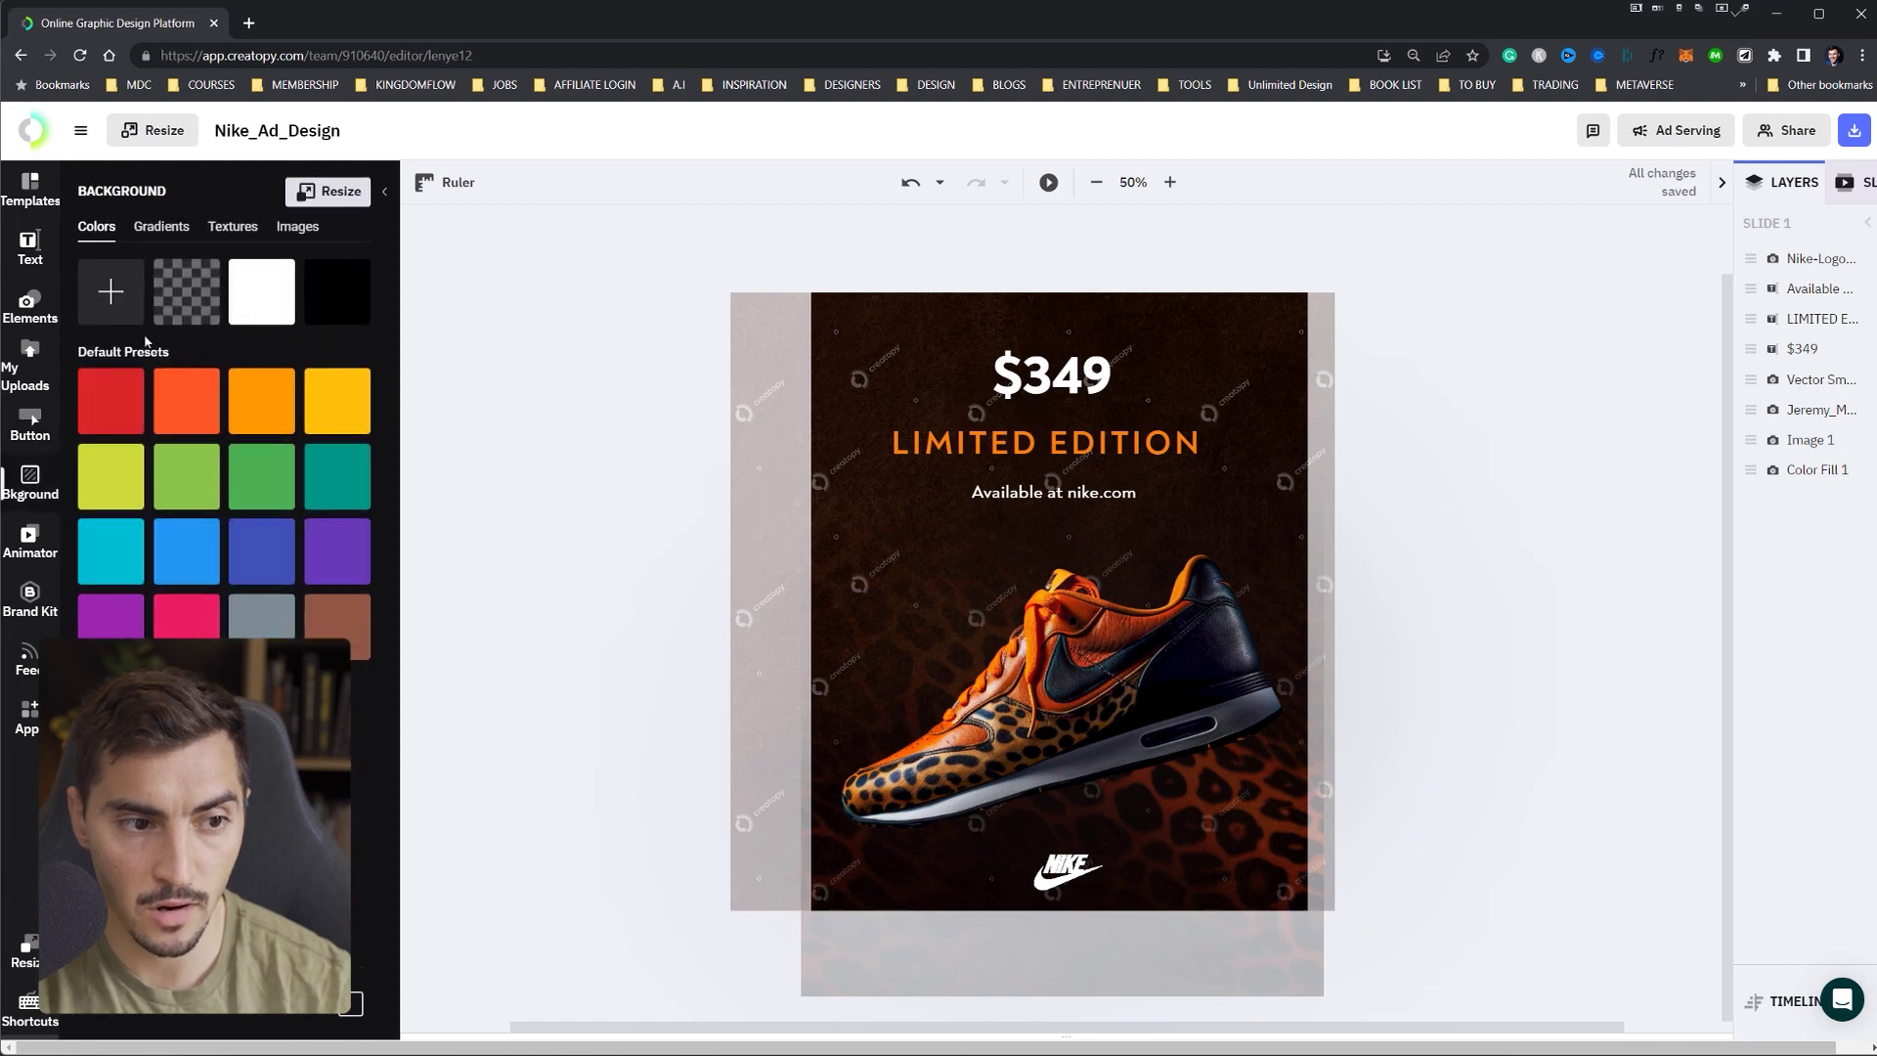
click(31, 542)
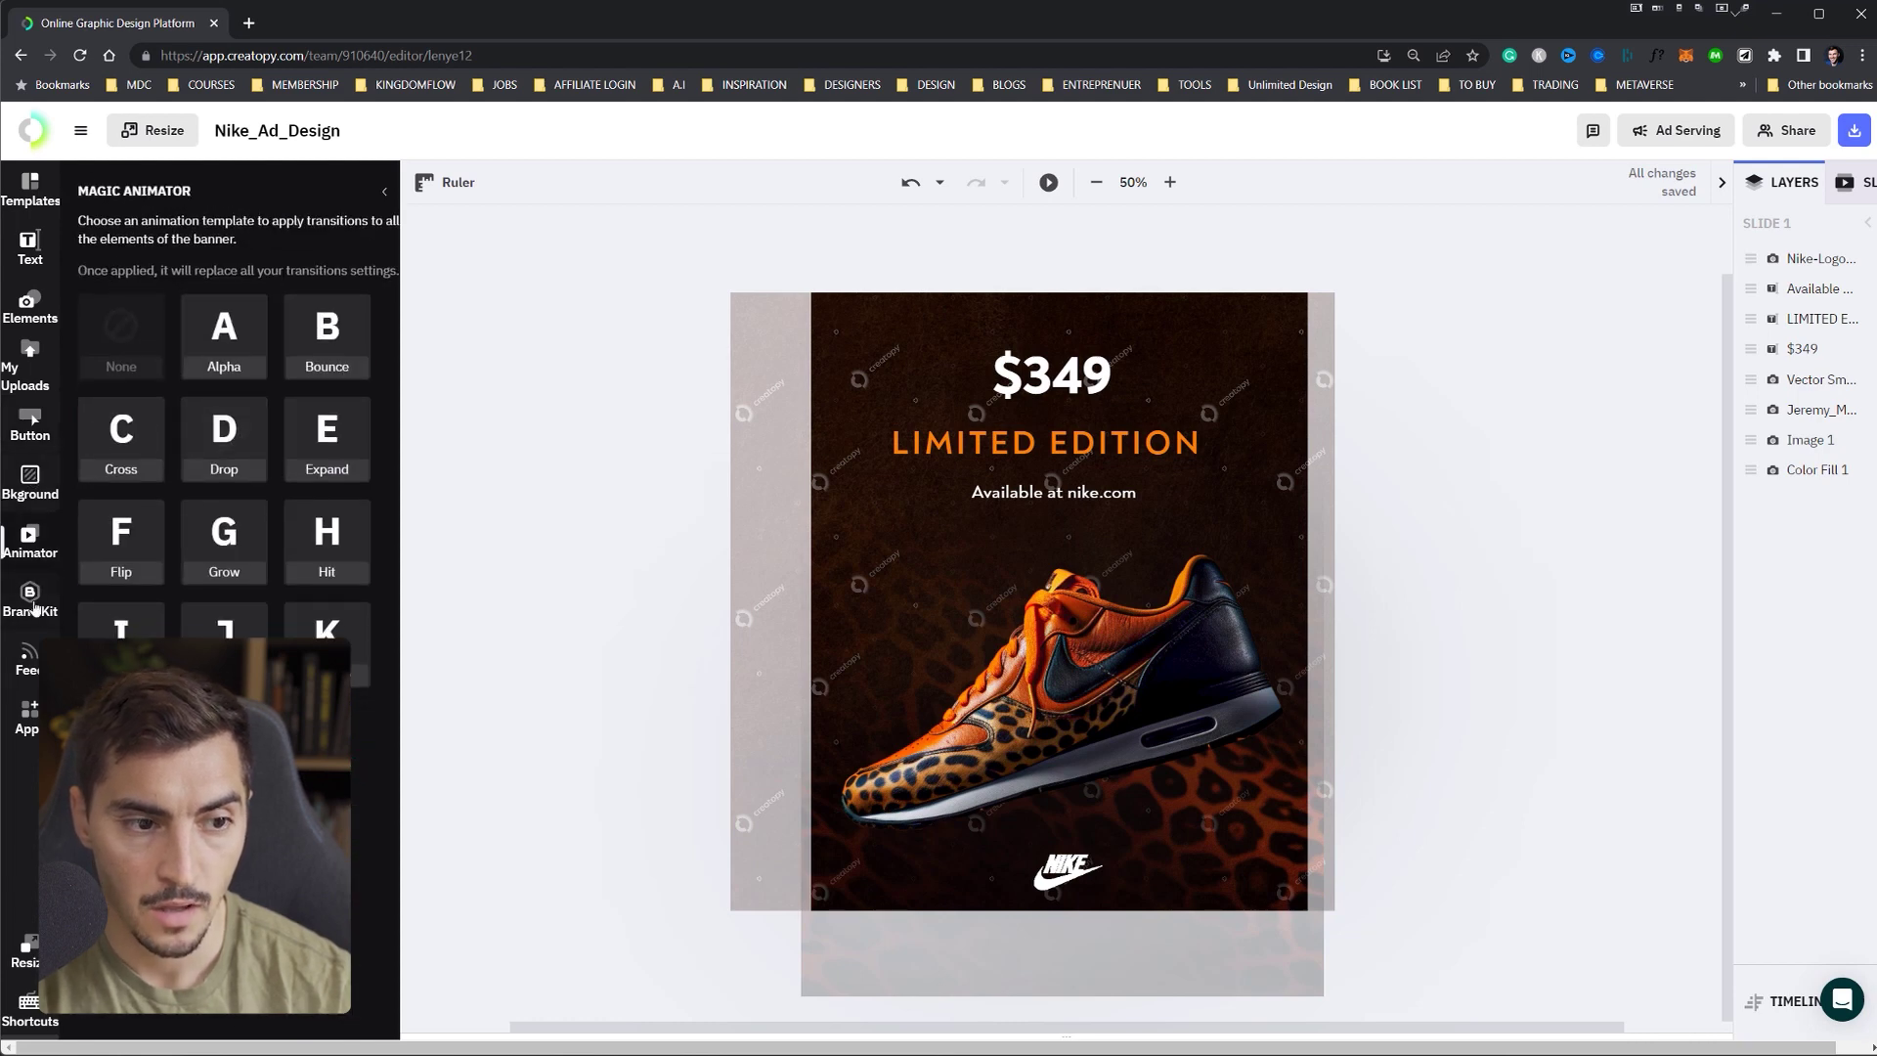
click(36, 613)
click(29, 660)
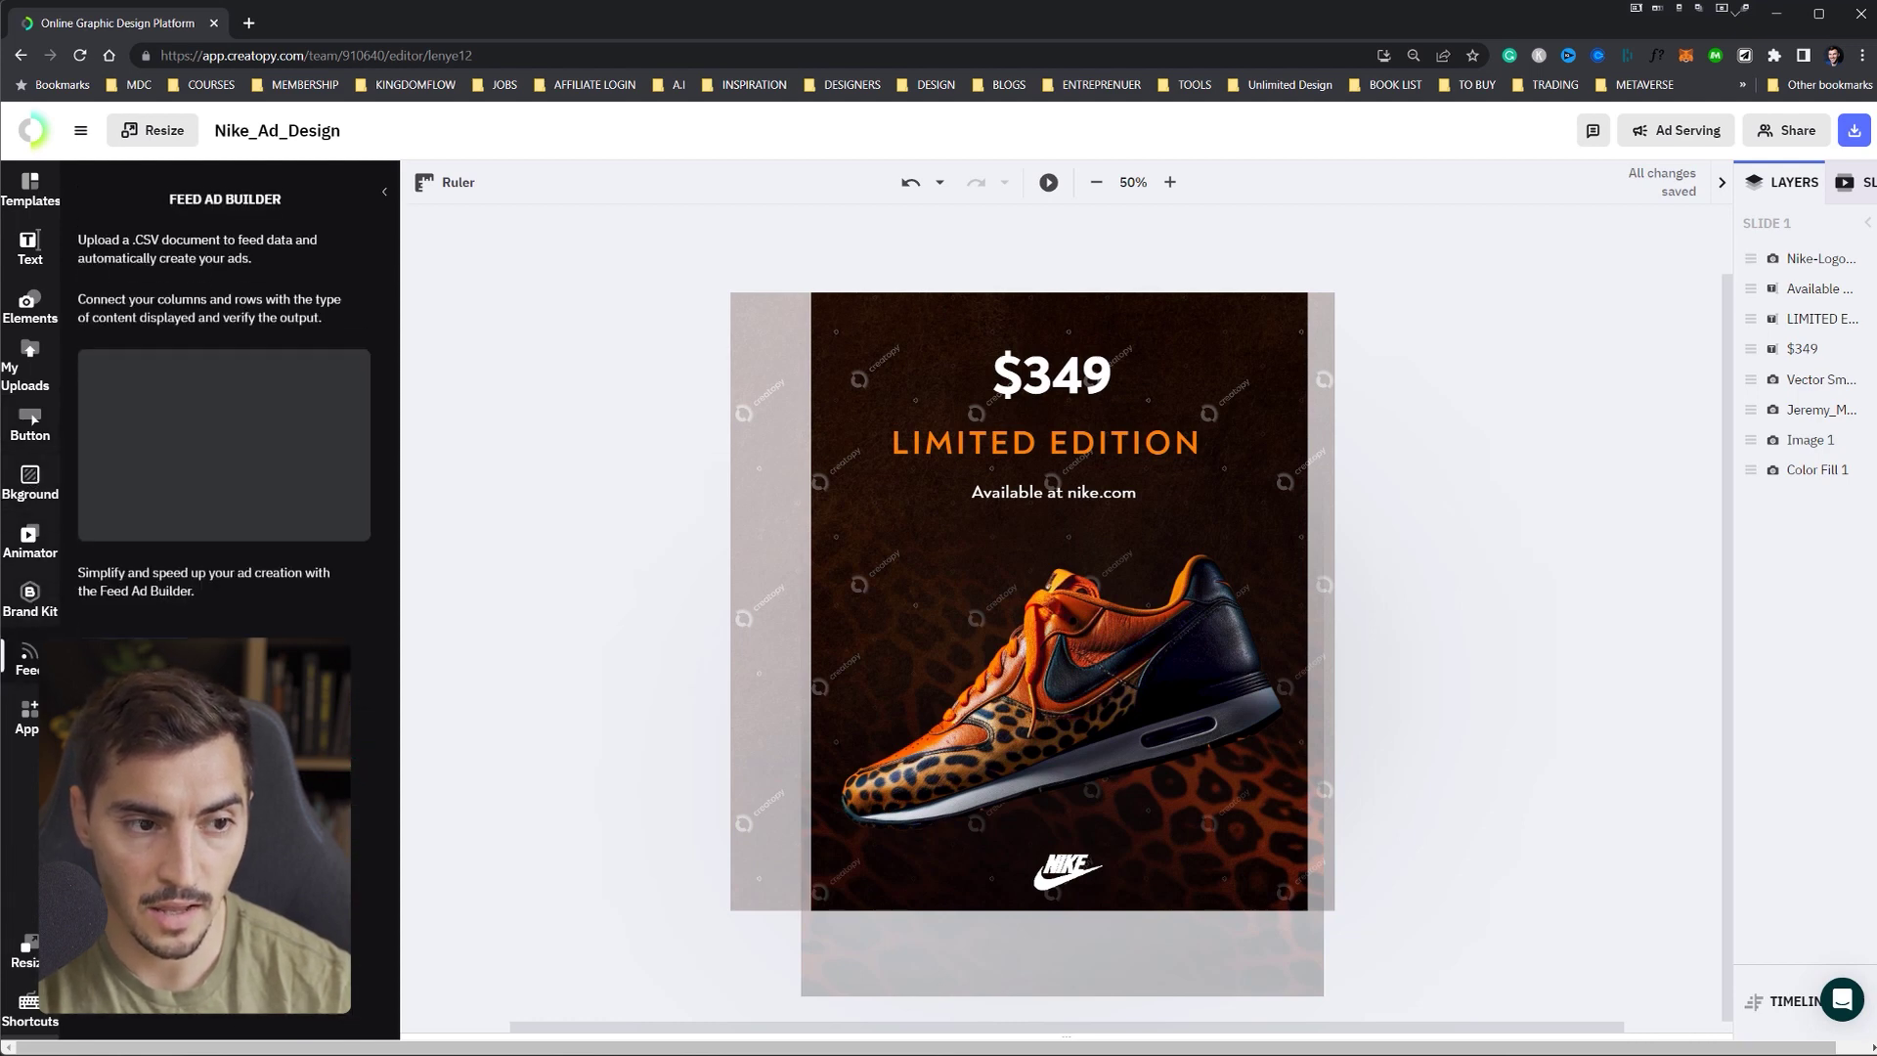
click(32, 714)
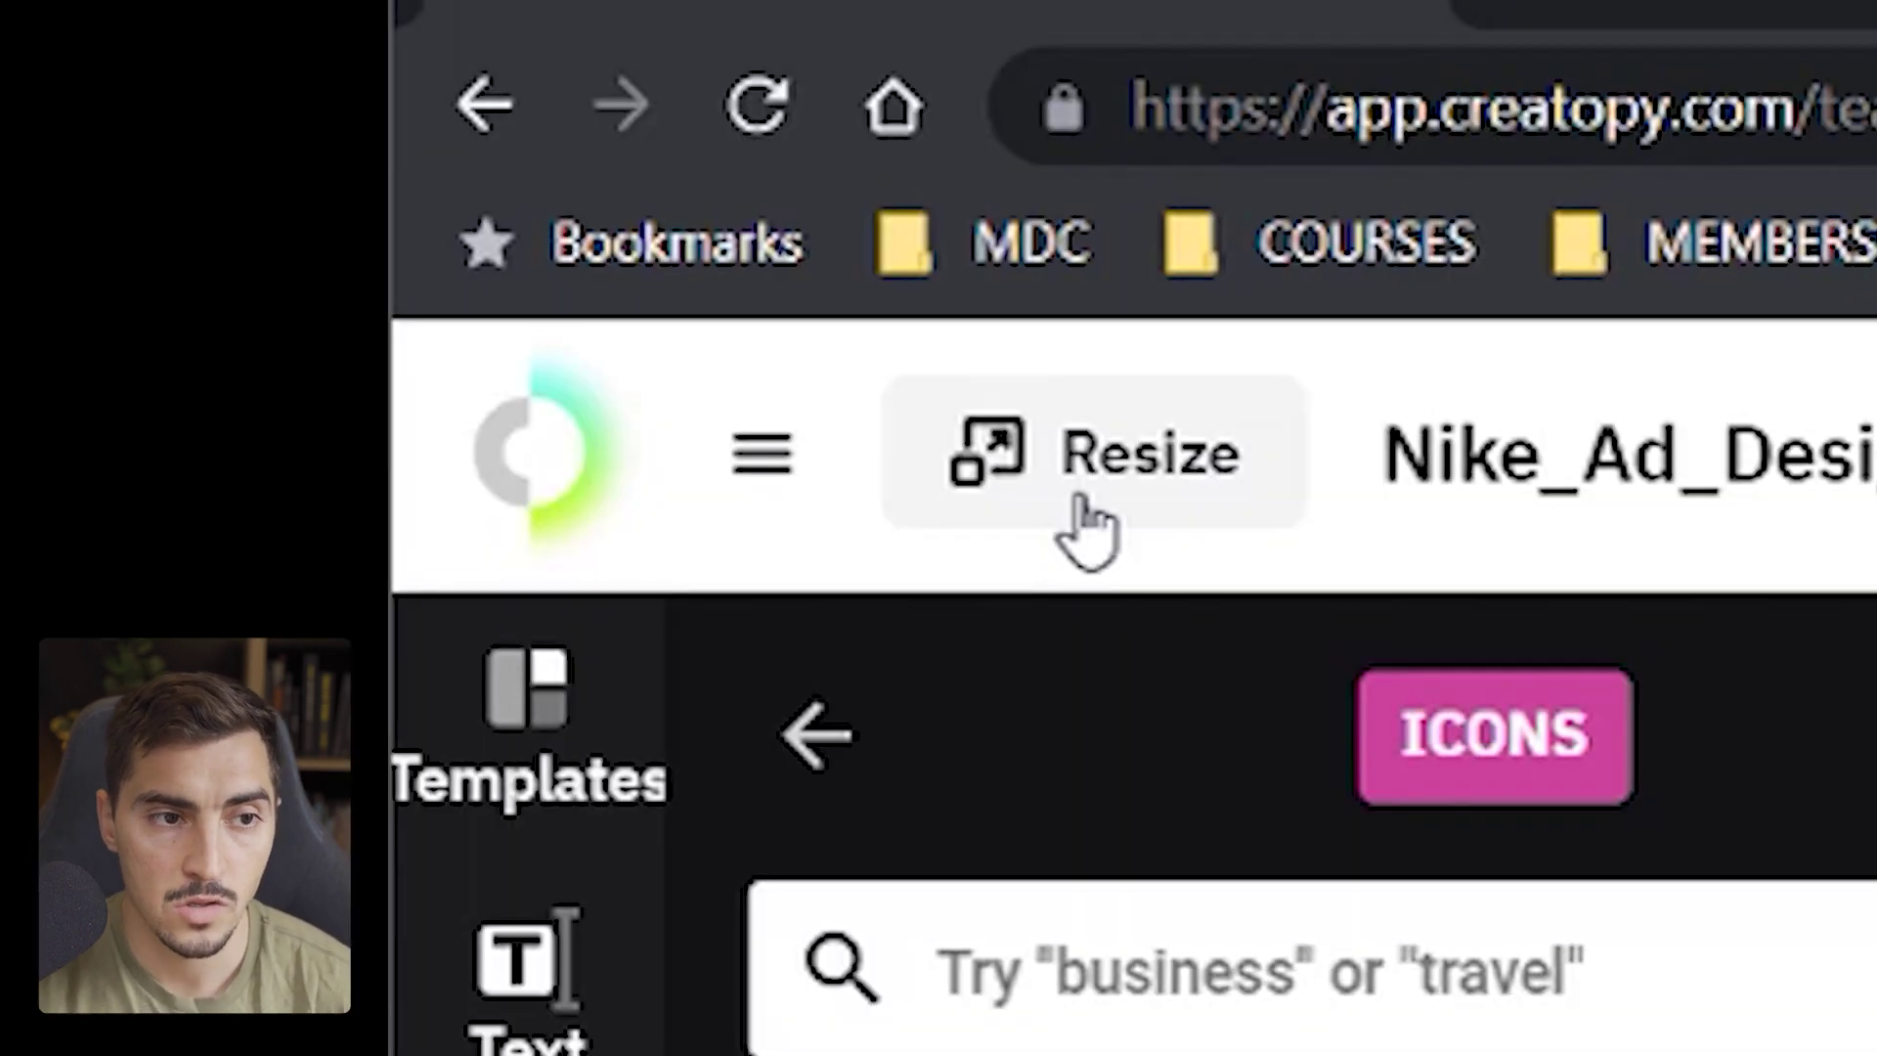
- In Resize, select the Instagram Post, Facebook Square Post and Story sizes
click(149, 142)
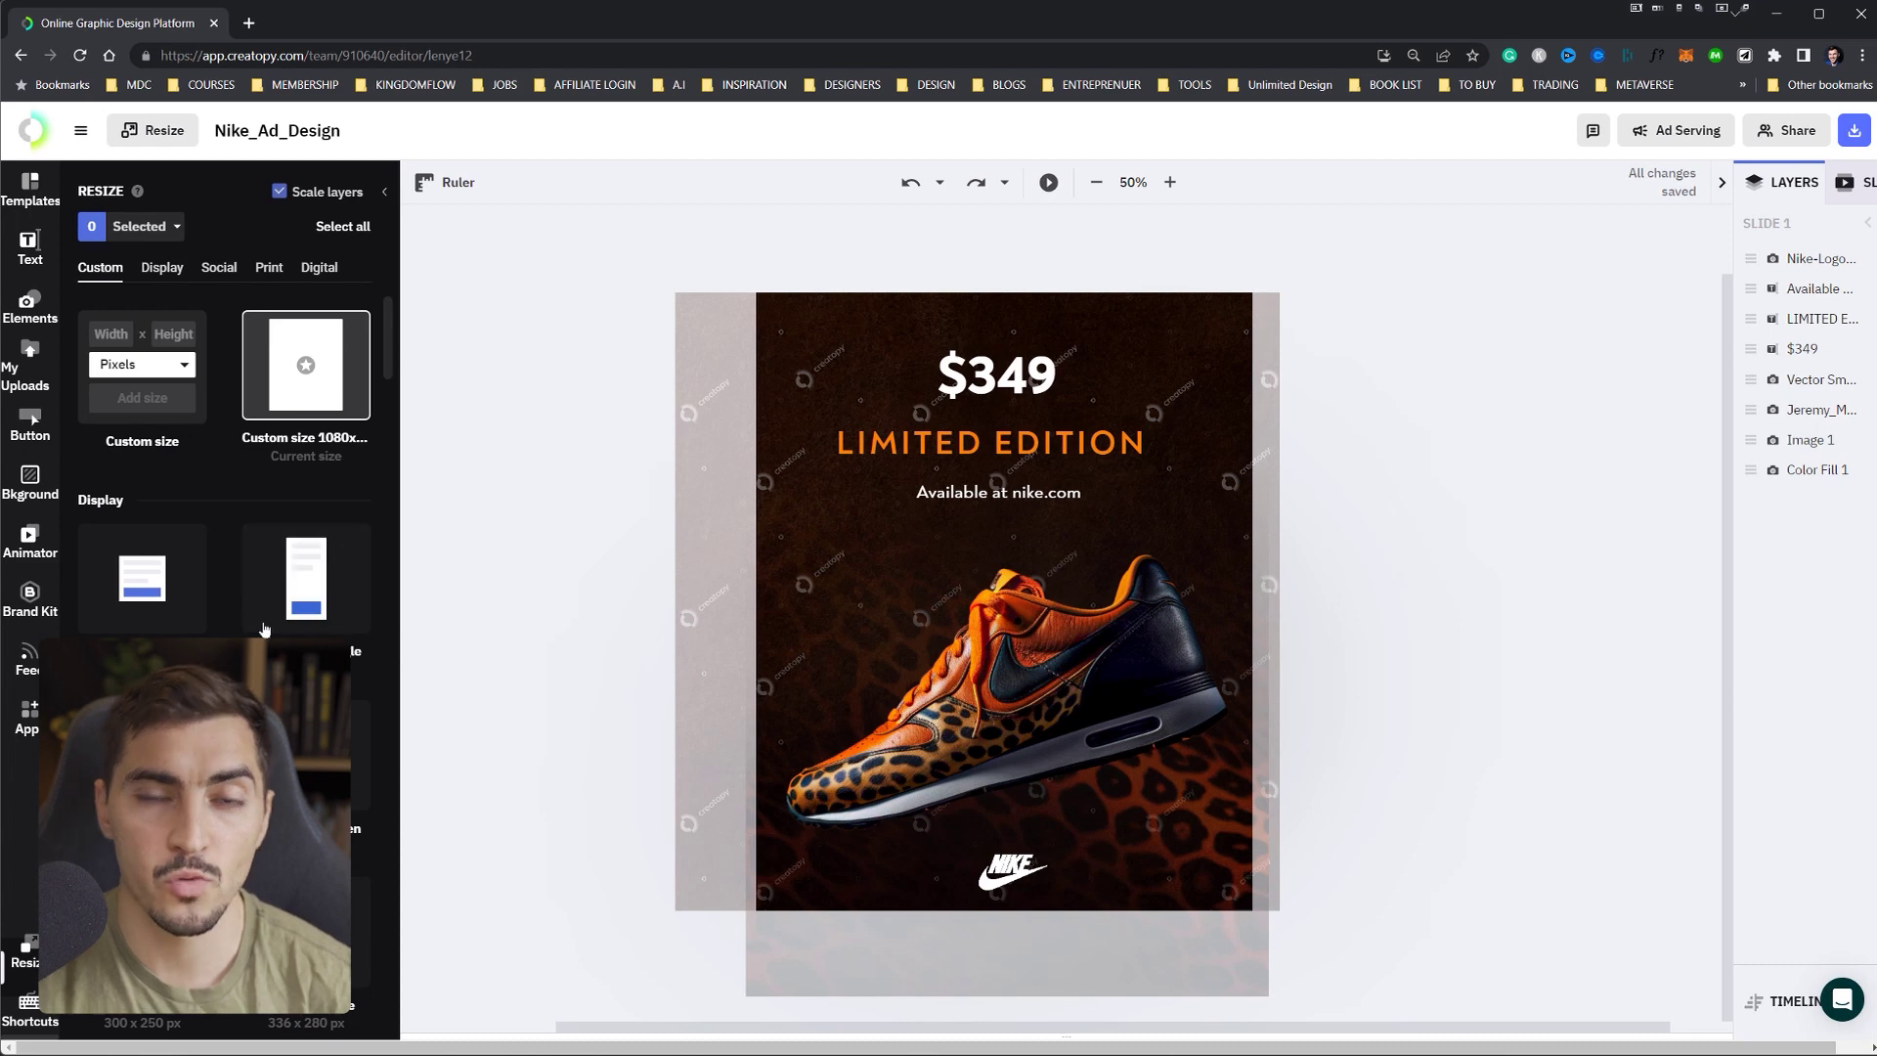
scroll(286, 631, down, 2)
mouse_move(186, 574)
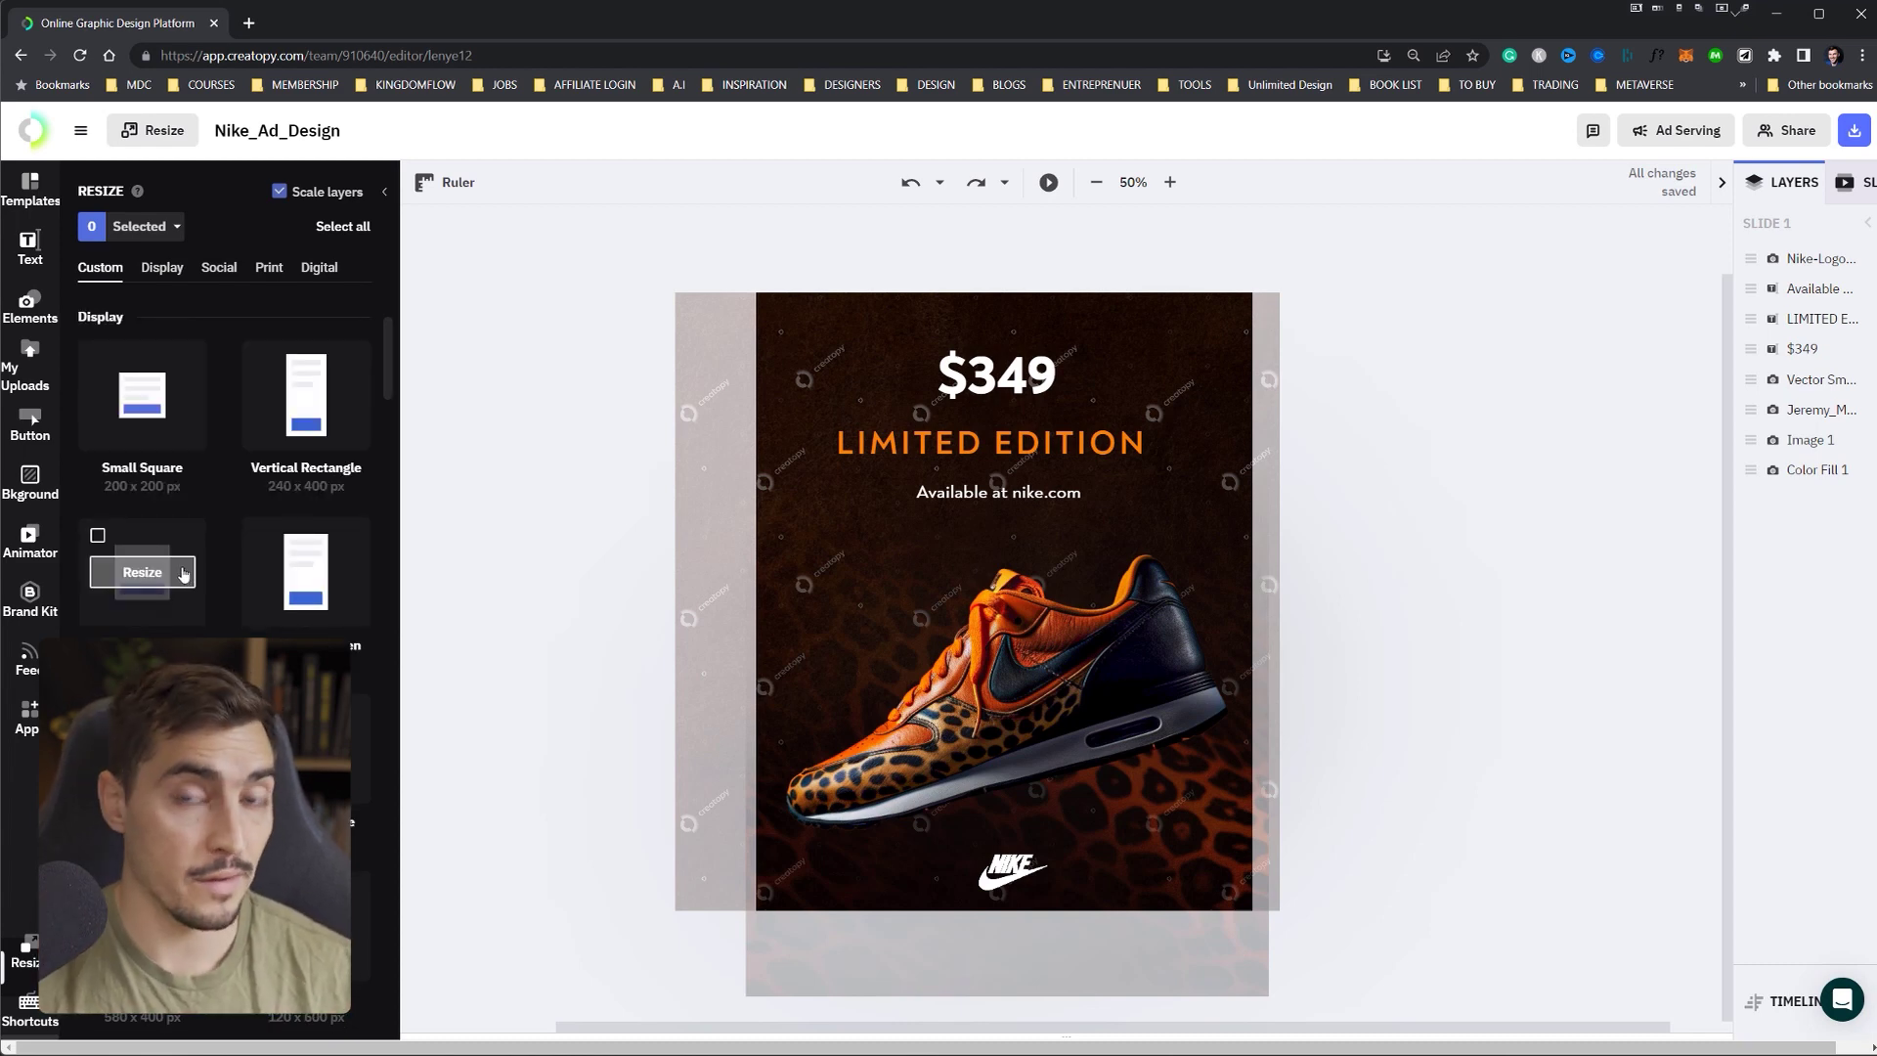
click(219, 267)
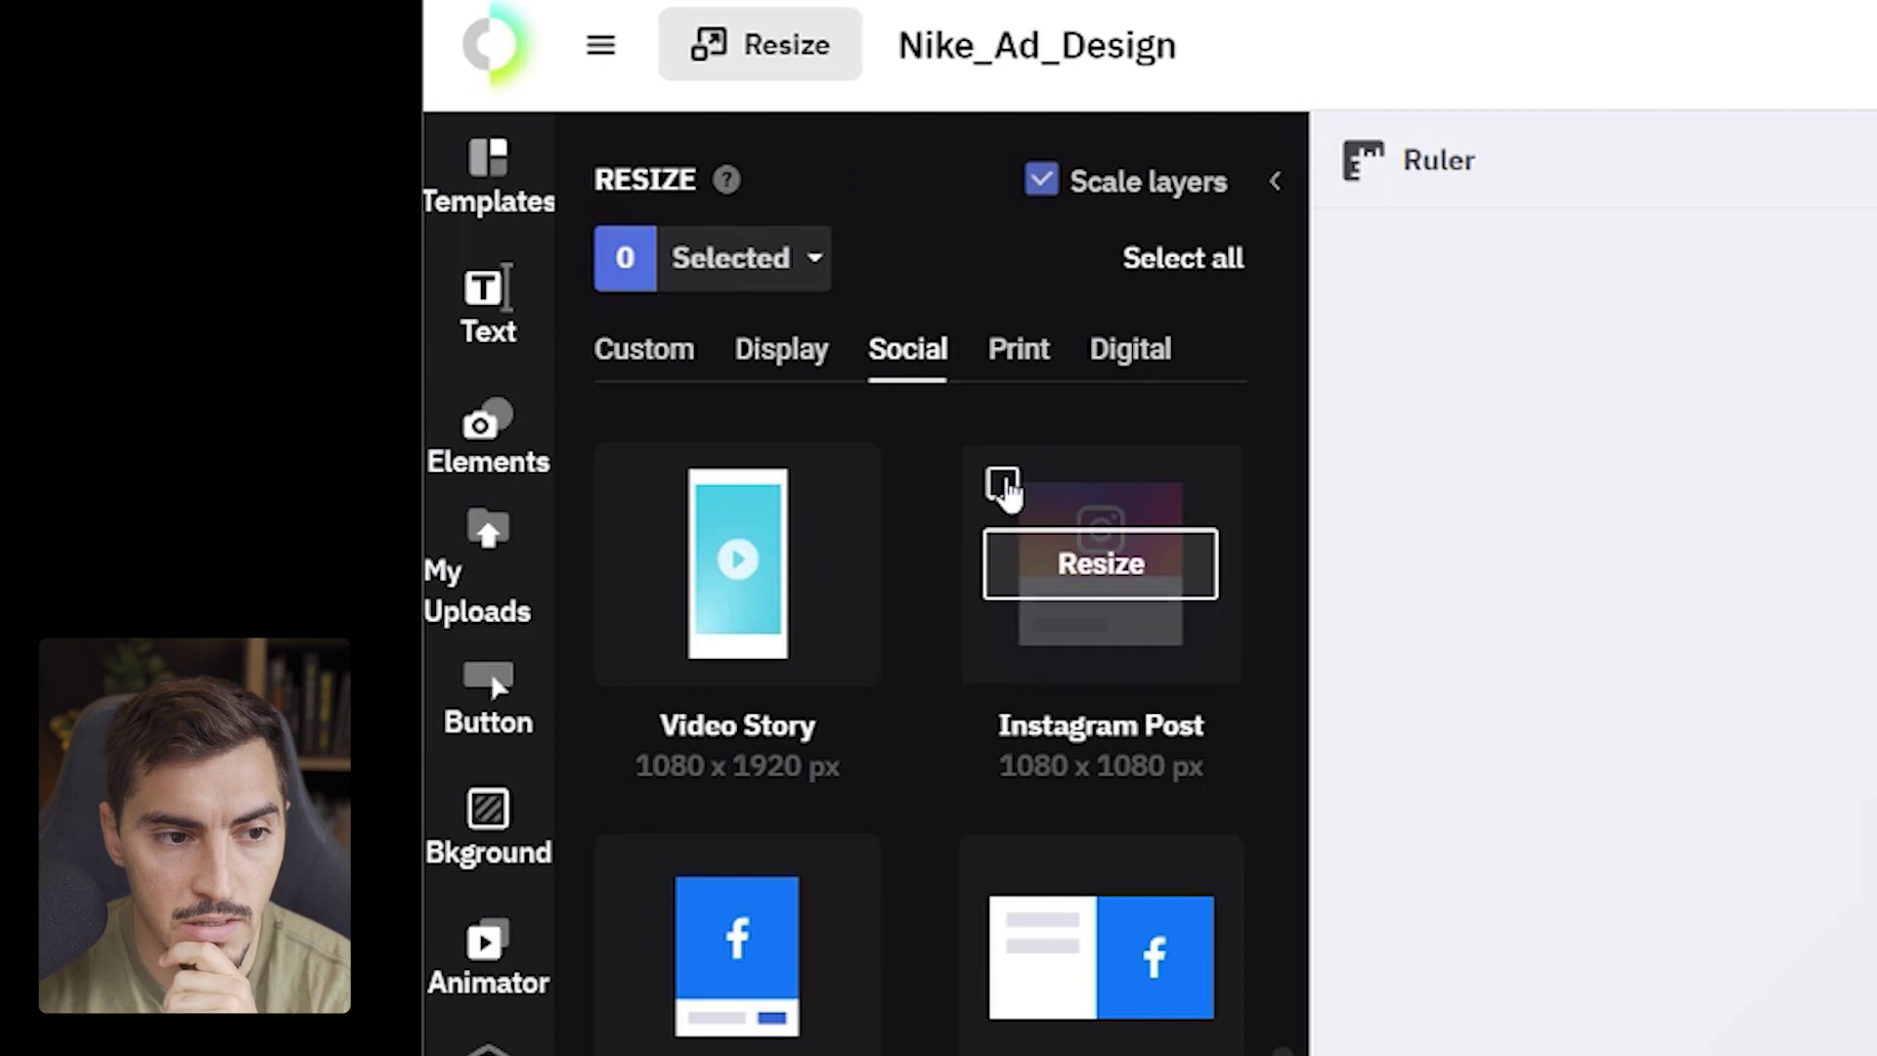
click(1003, 484)
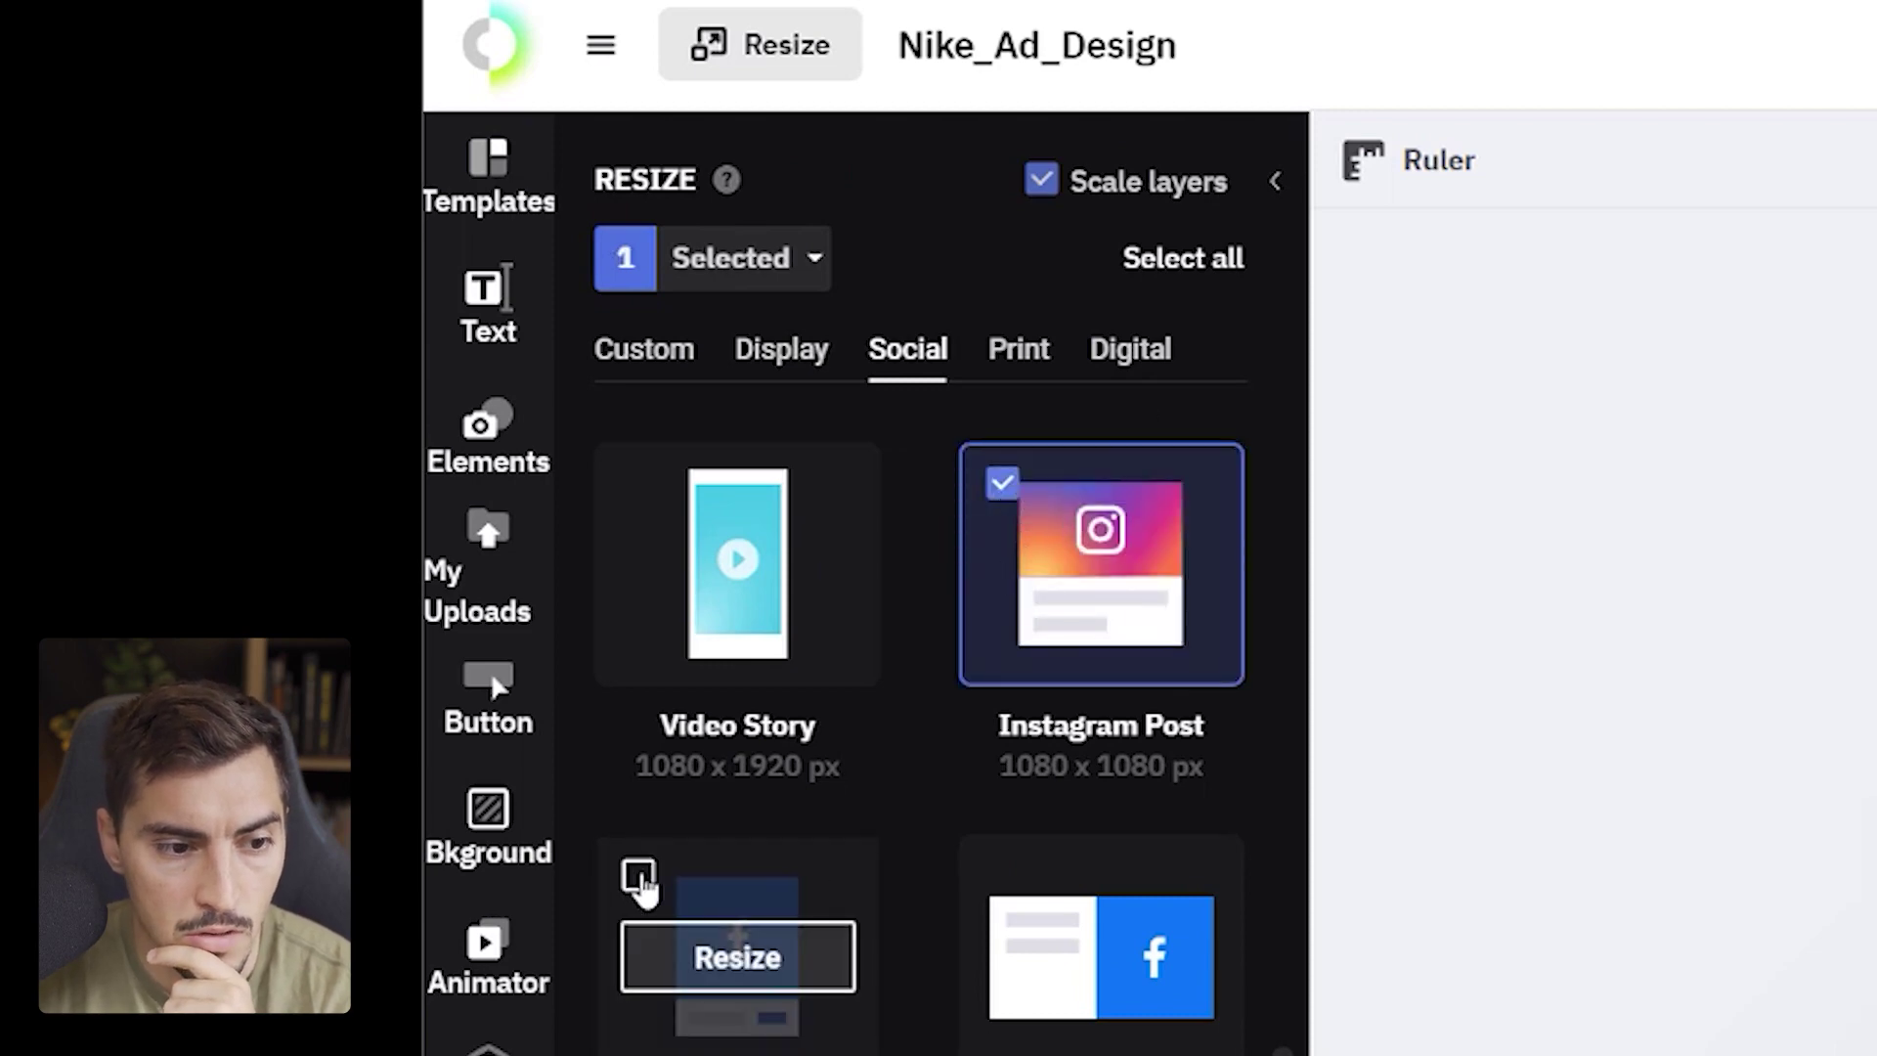
click(639, 875)
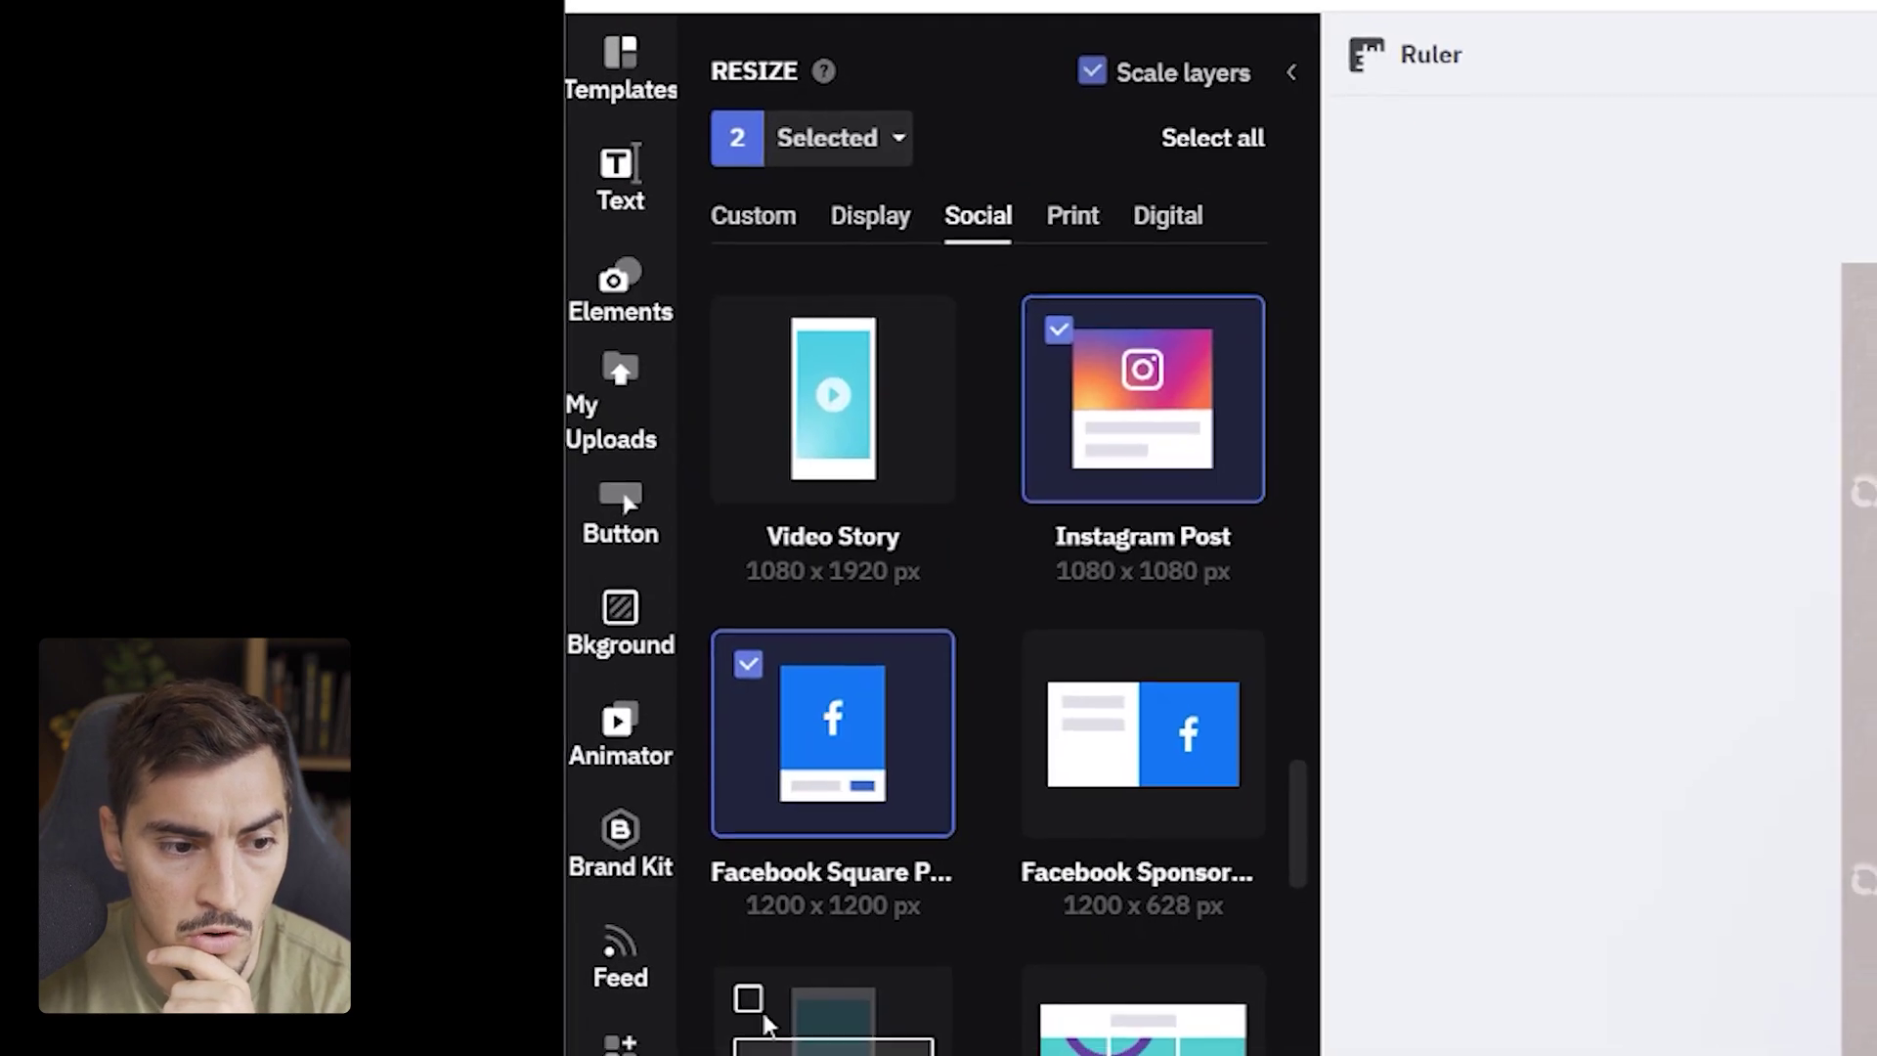
click(765, 1017)
- Add the Twitter Image Post, Pinterest Pin Tall and Business Card sizes to the set
scroll(1007, 831, down, 5)
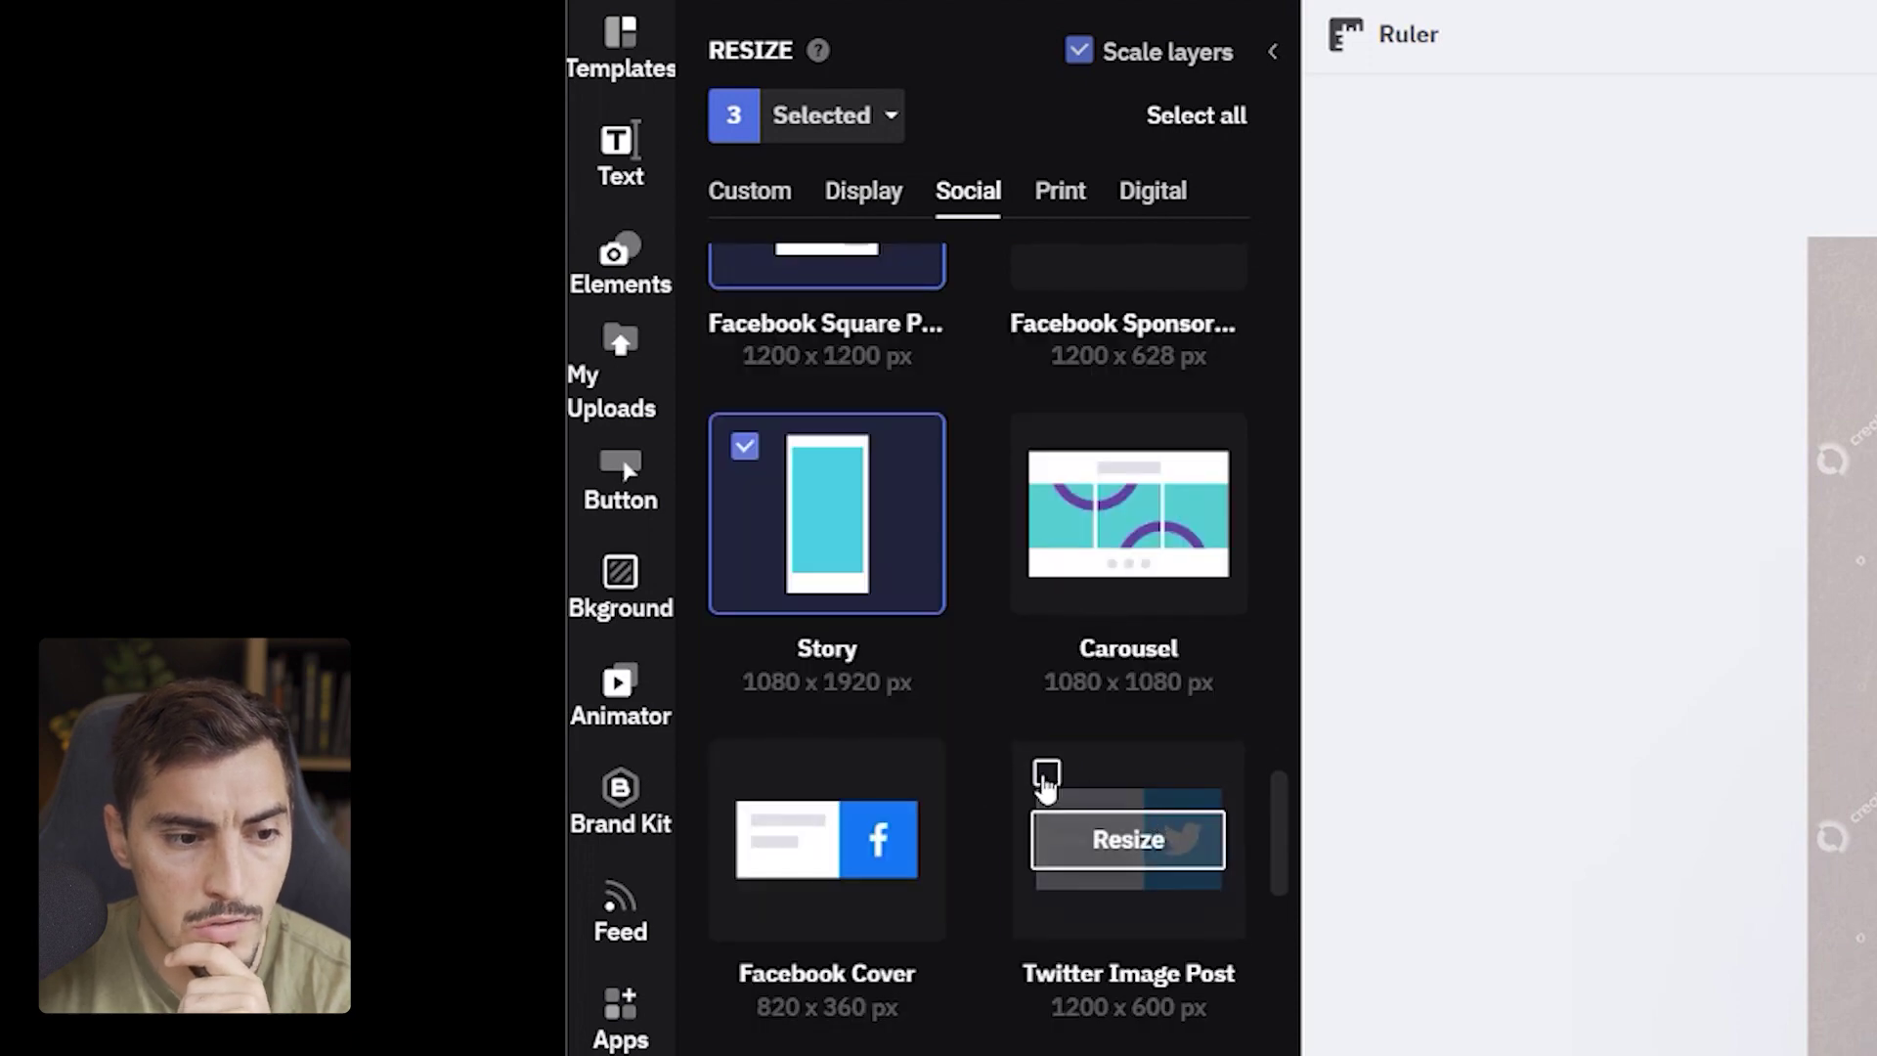
click(1044, 772)
scroll(1043, 778, down, 8)
scroll(1066, 782, down, 2)
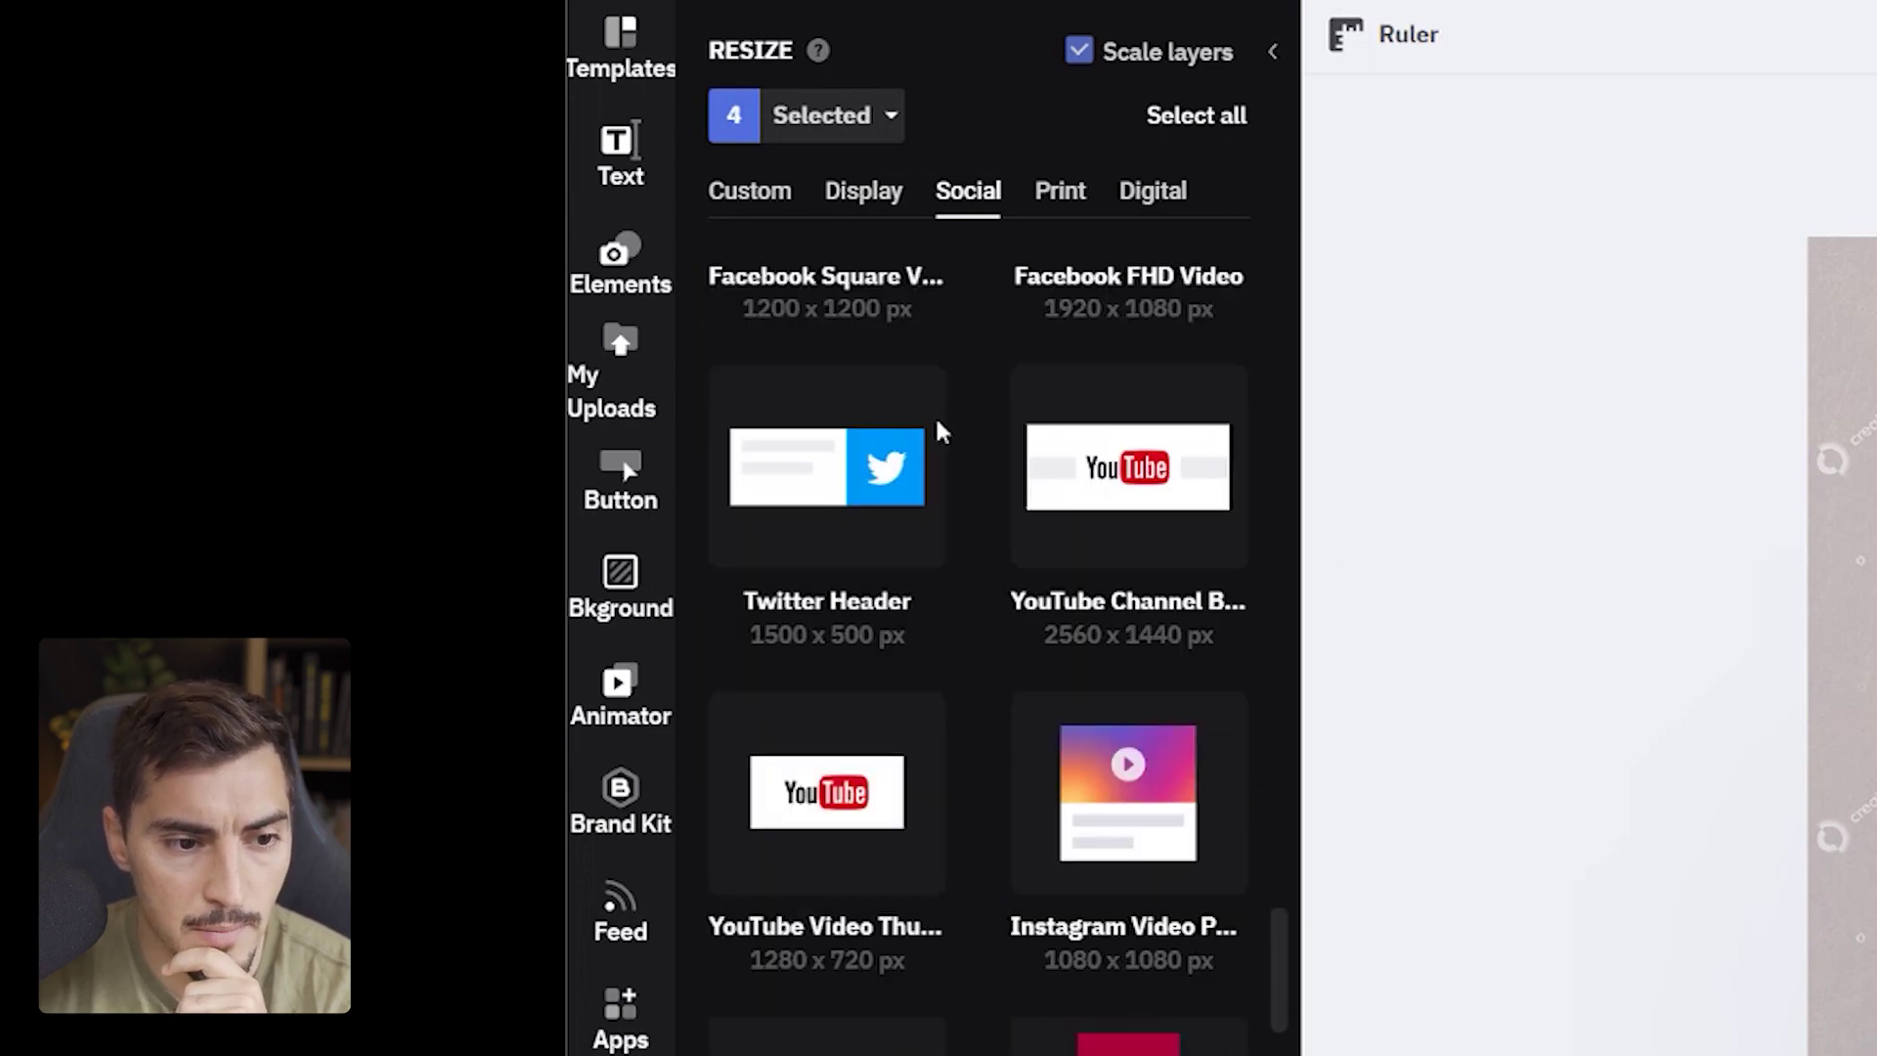
scroll(1074, 792, down, 2)
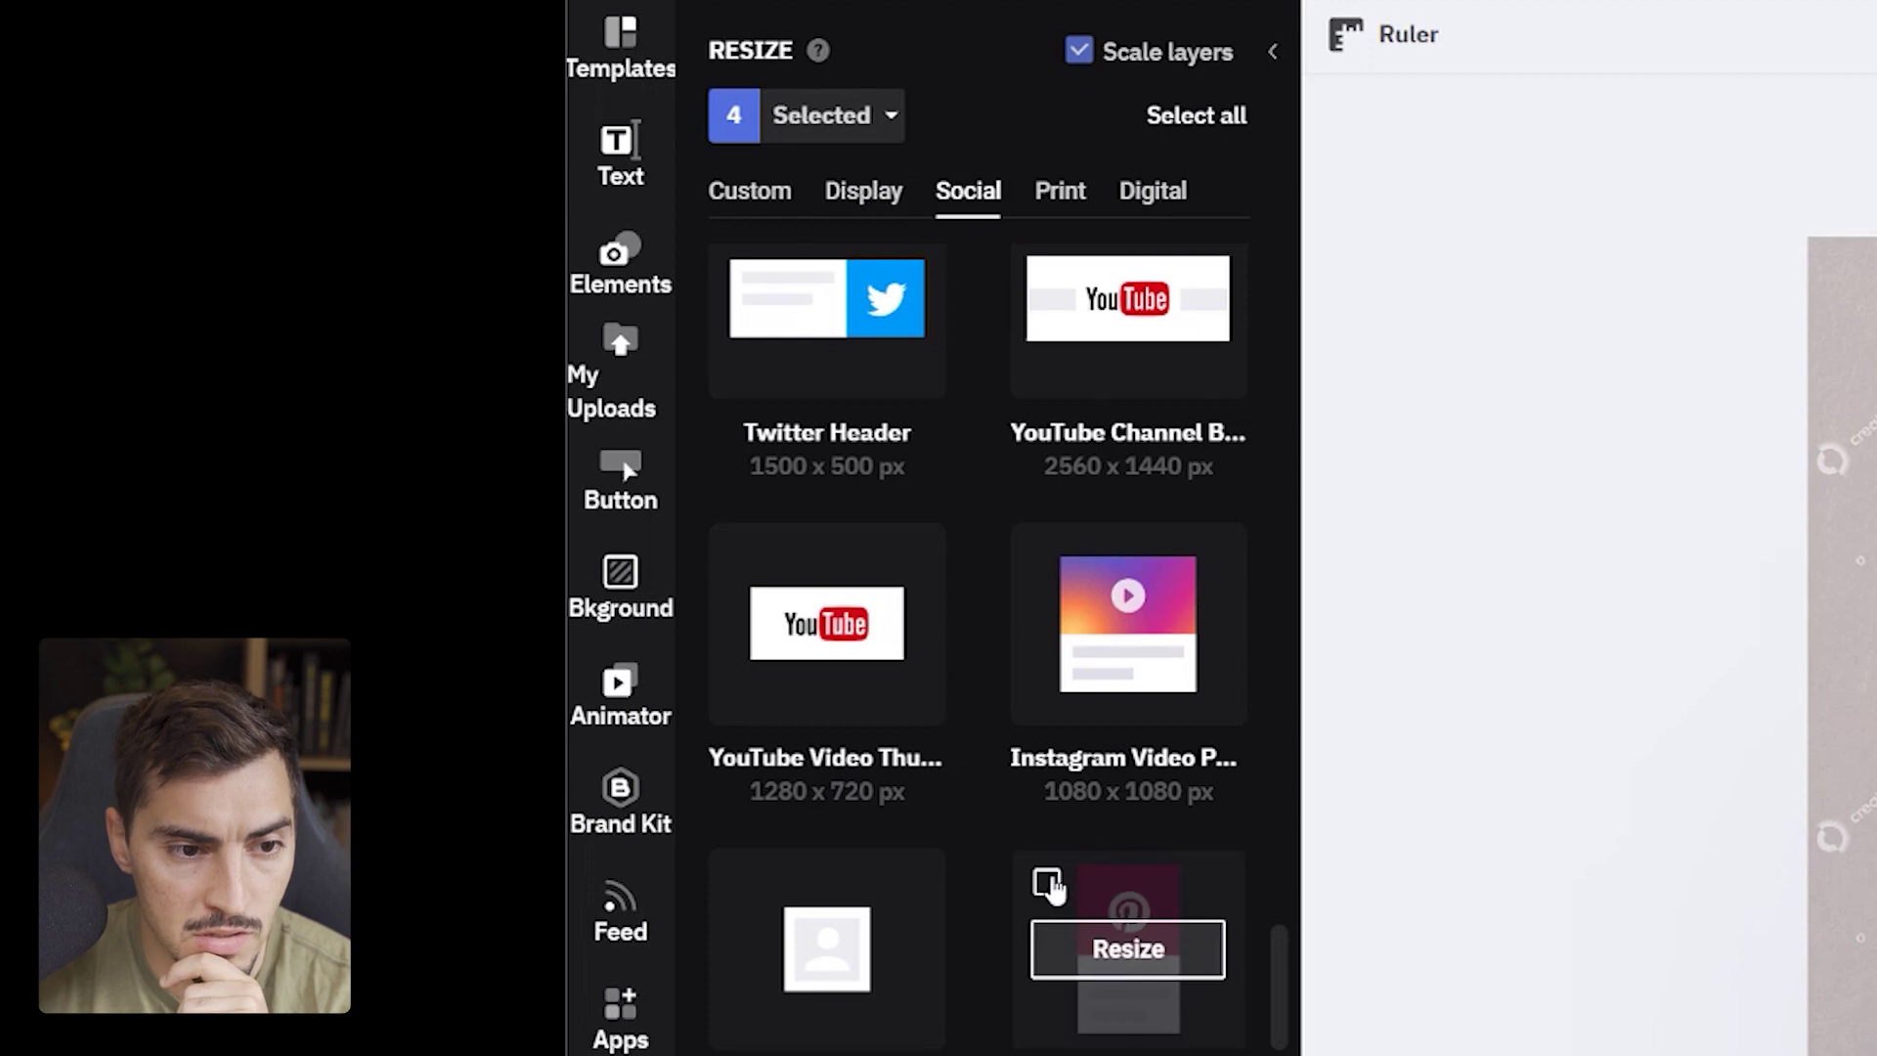
click(1046, 884)
scroll(906, 766, down, 2)
scroll(906, 783, down, 1)
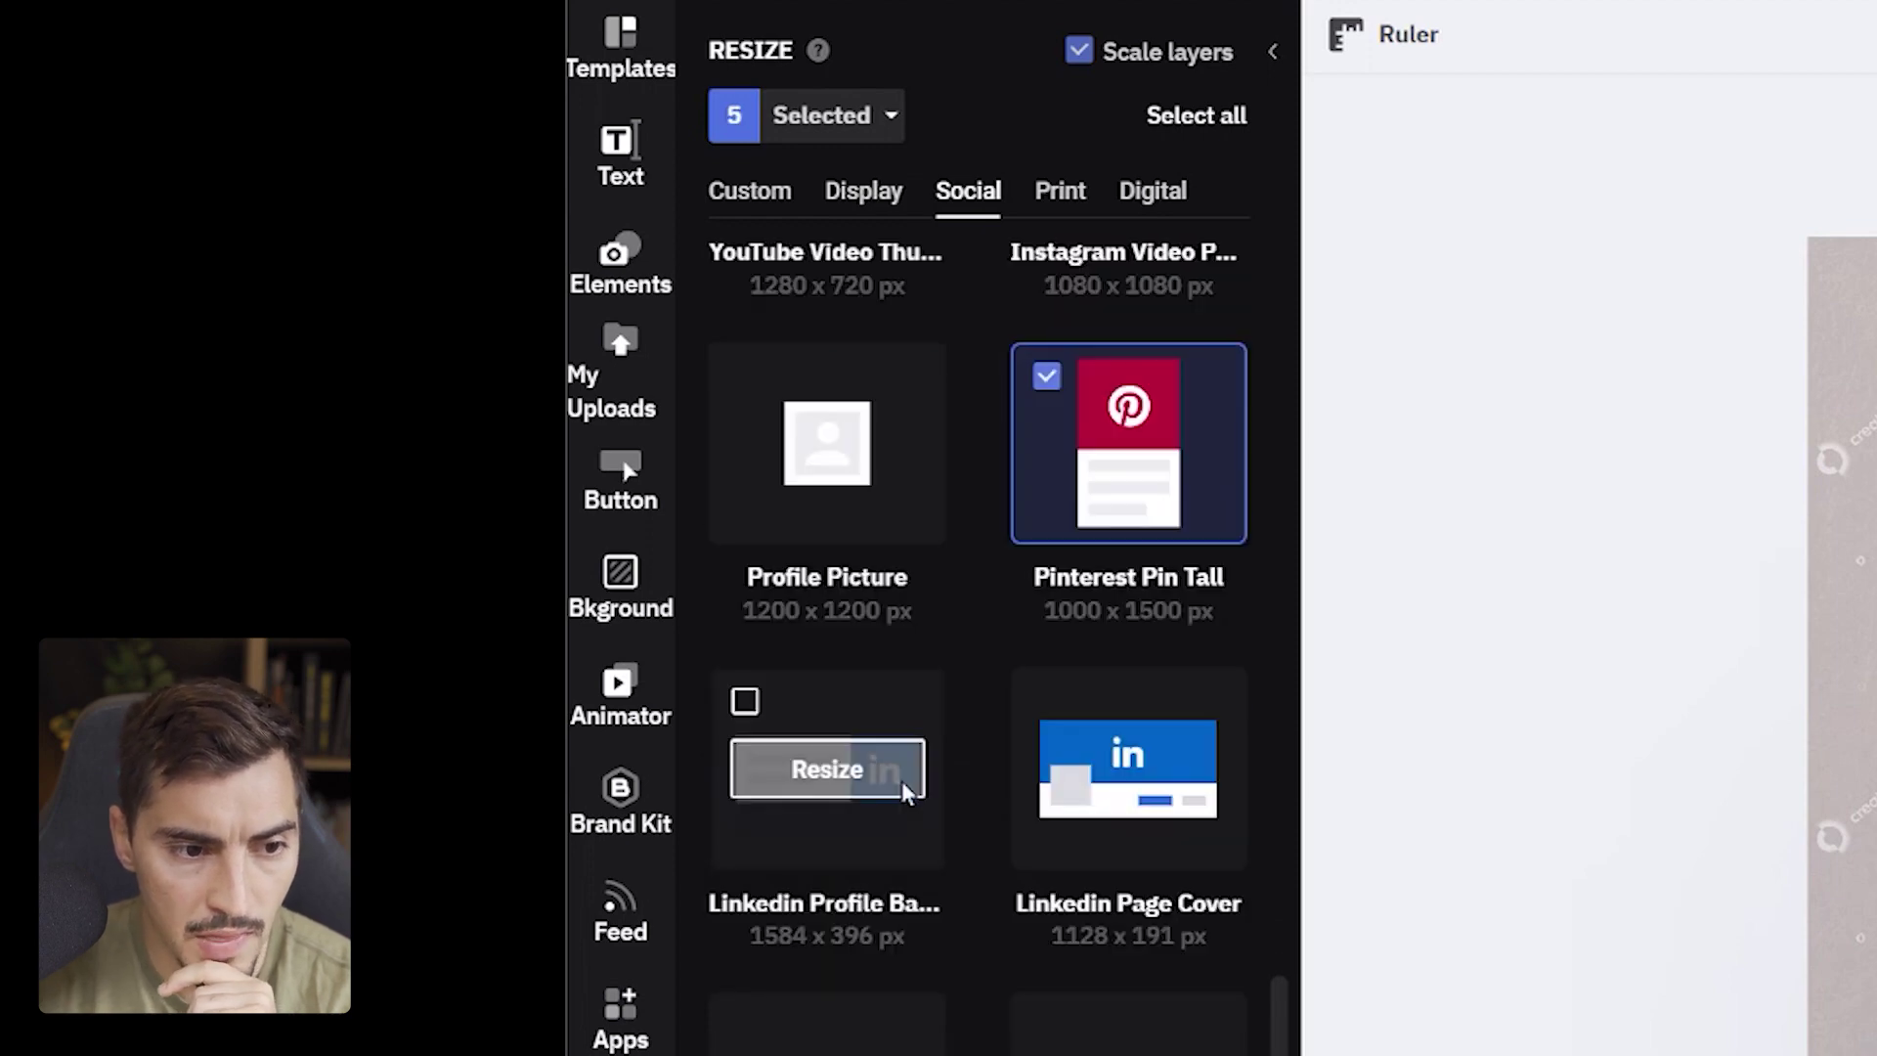
scroll(1117, 836, down, 2)
scroll(976, 765, down, 6)
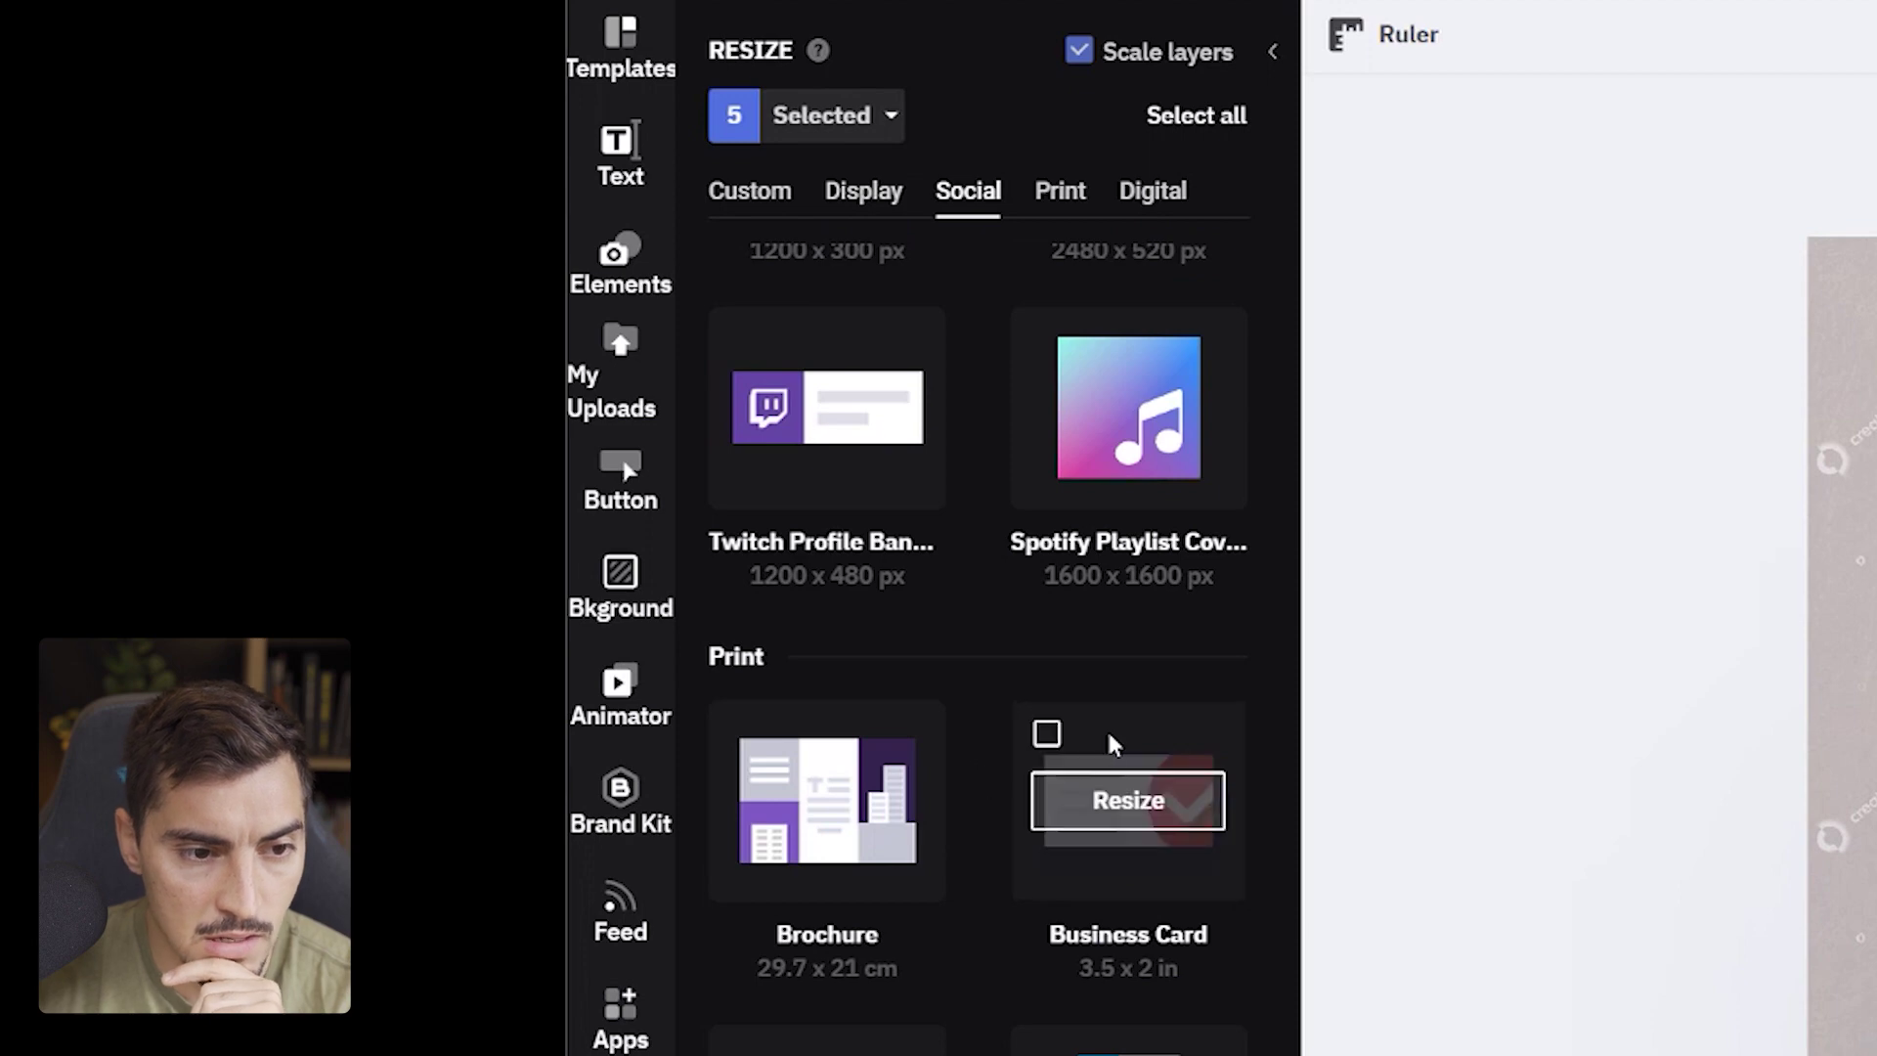
click(1043, 730)
scroll(1085, 748, down, 5)
scroll(1082, 751, up, 4)
- Add the Presentation size from the Digital sizes, after browsing Print and Display ad sizes
click(1061, 191)
click(1146, 191)
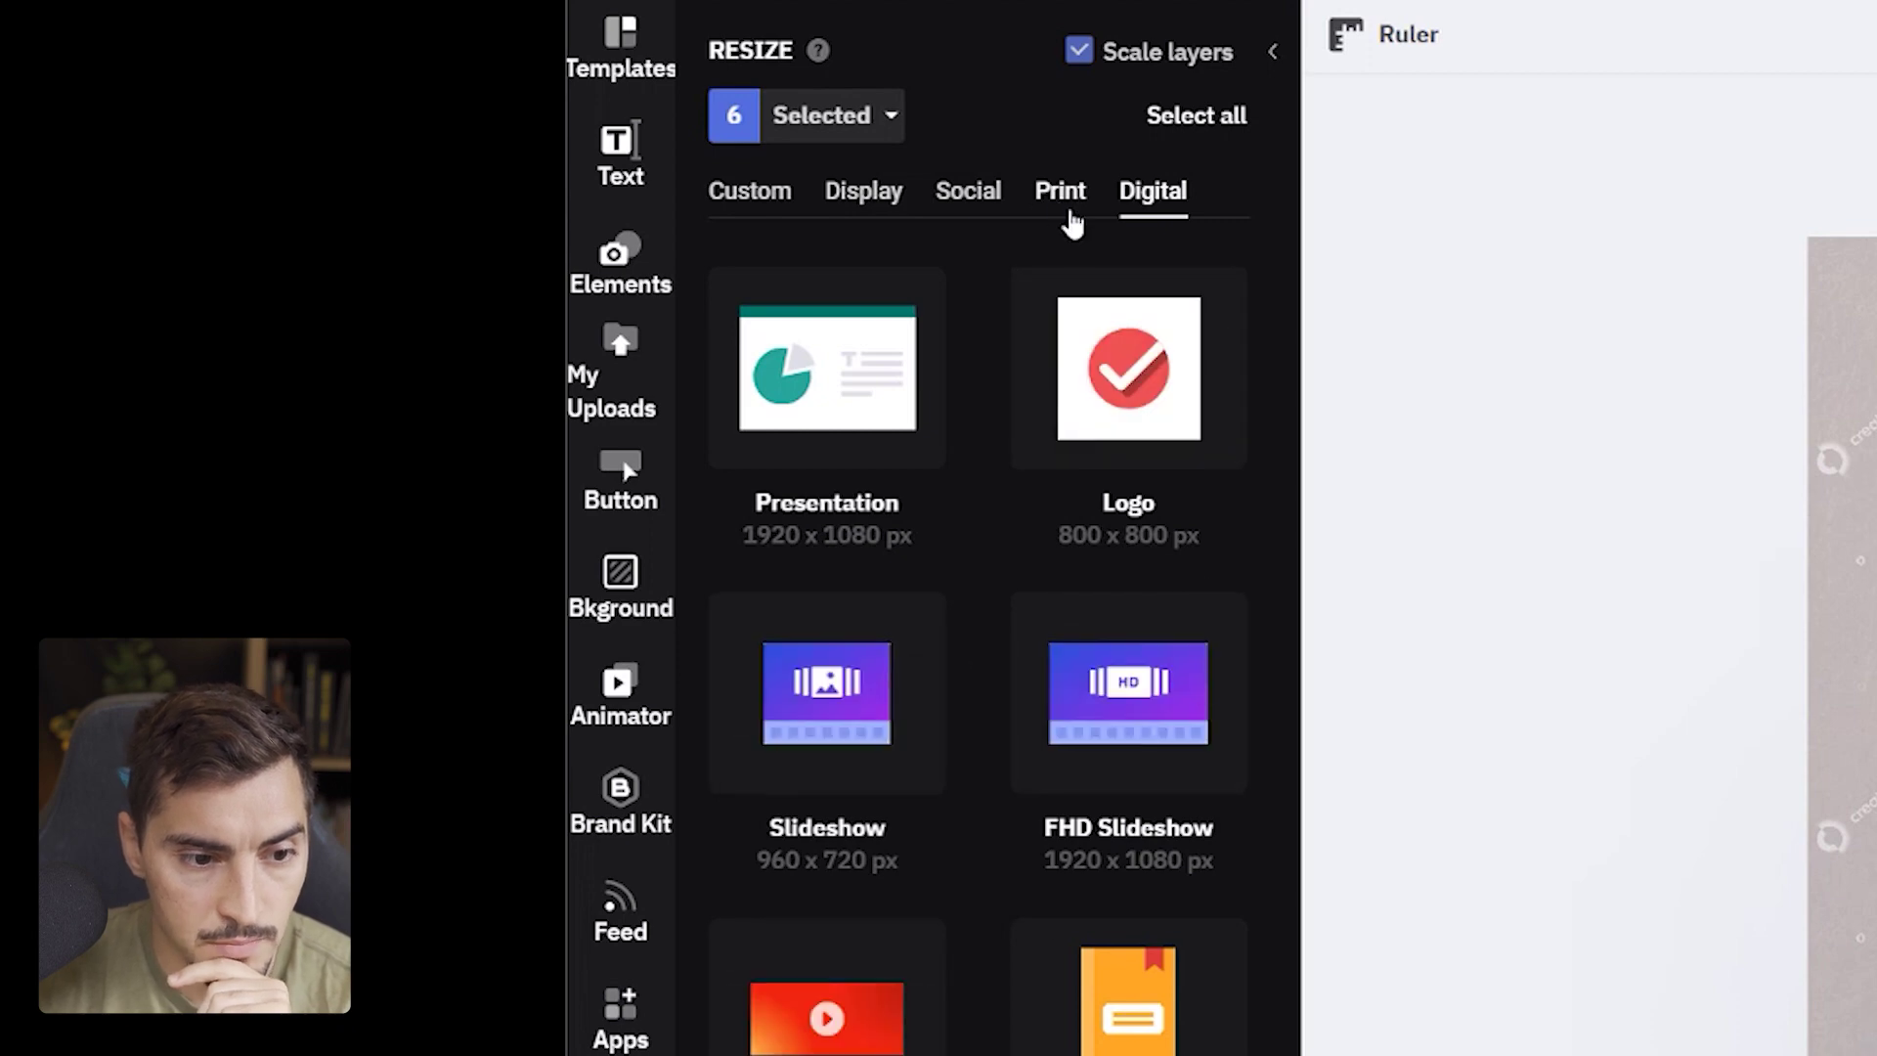
mouse_move(871, 731)
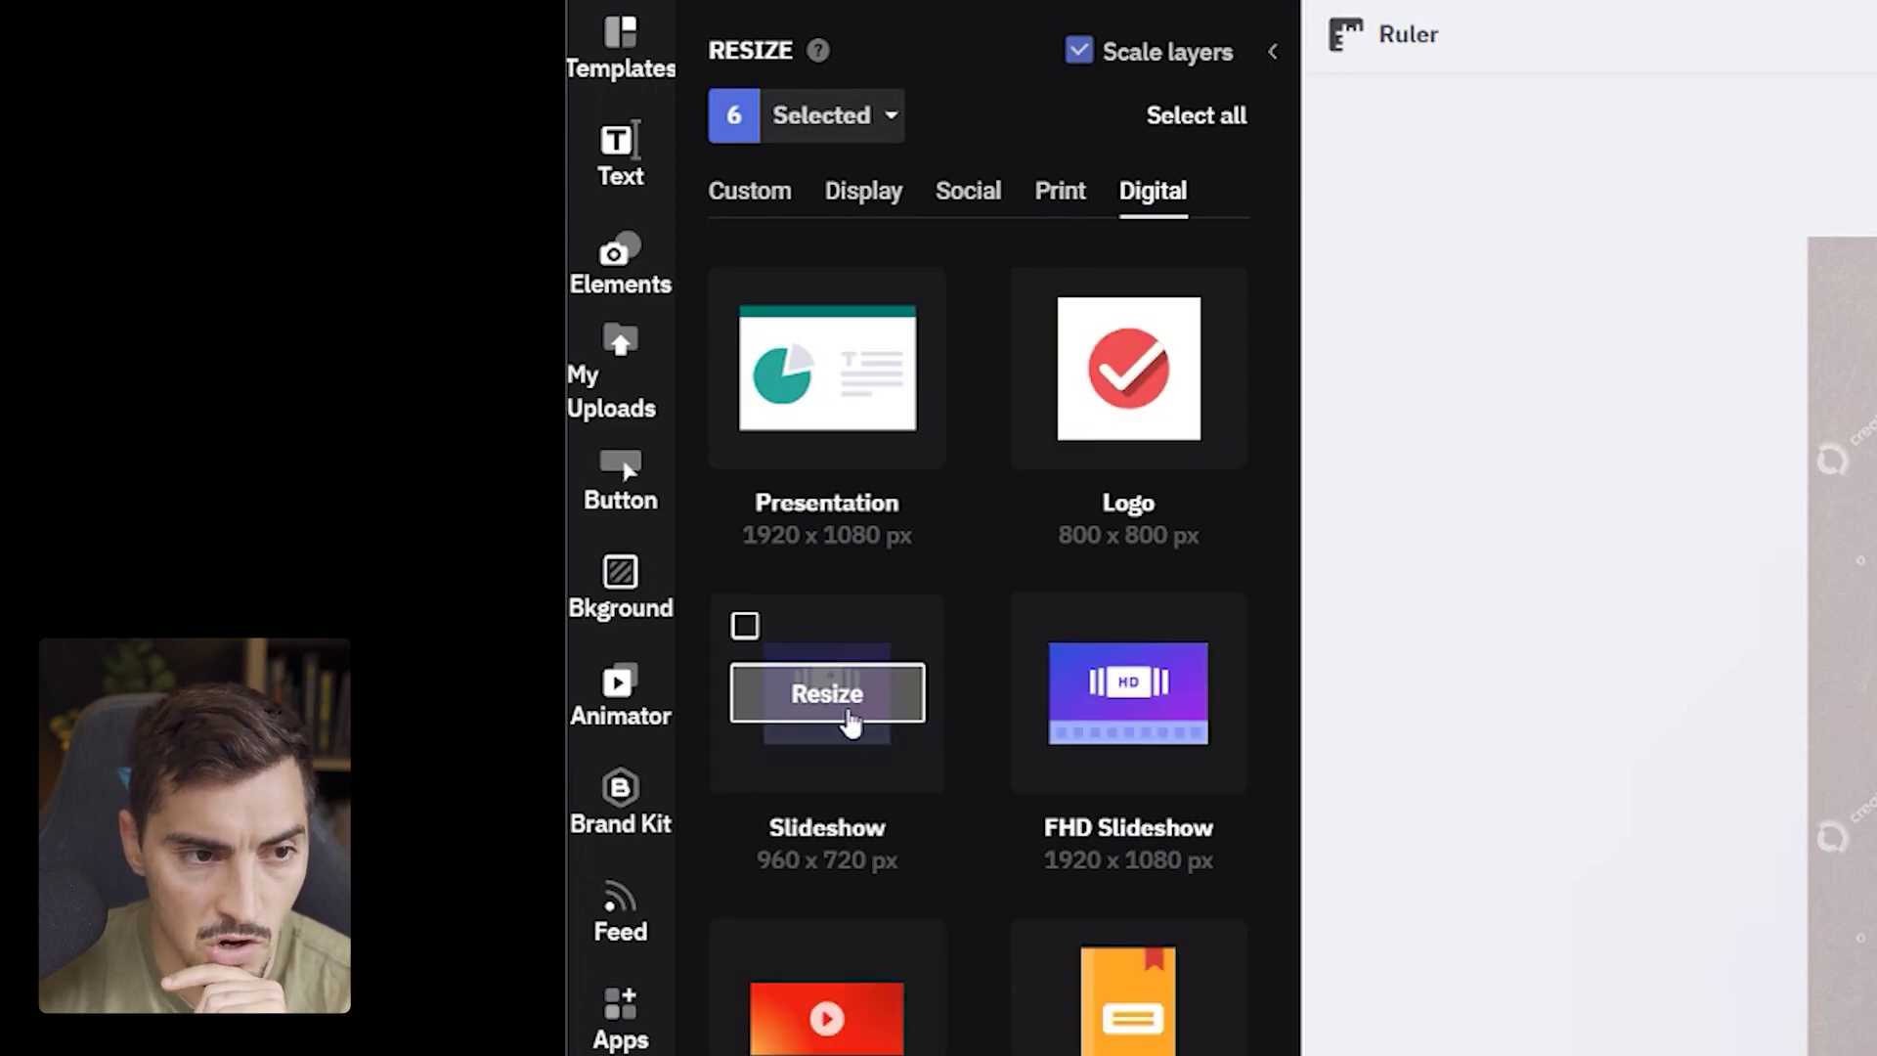
click(745, 299)
click(866, 204)
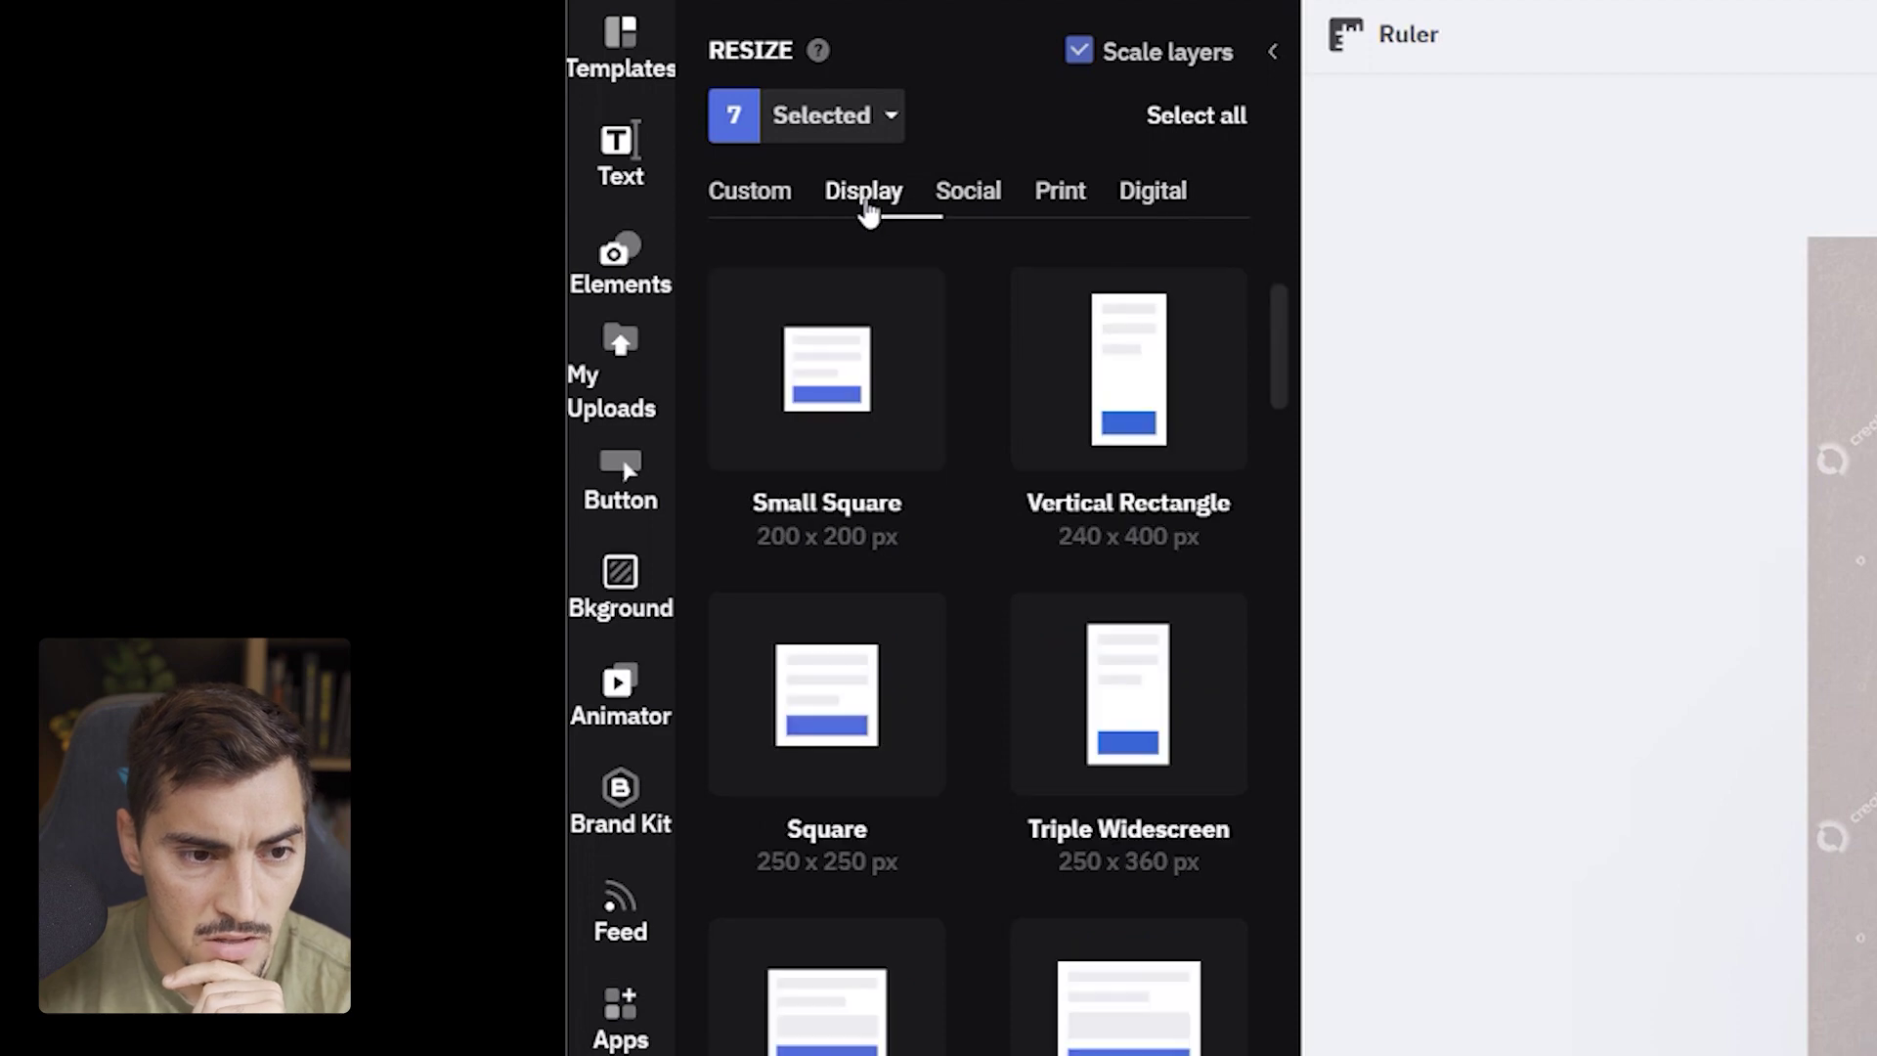
scroll(851, 838, down, 20)
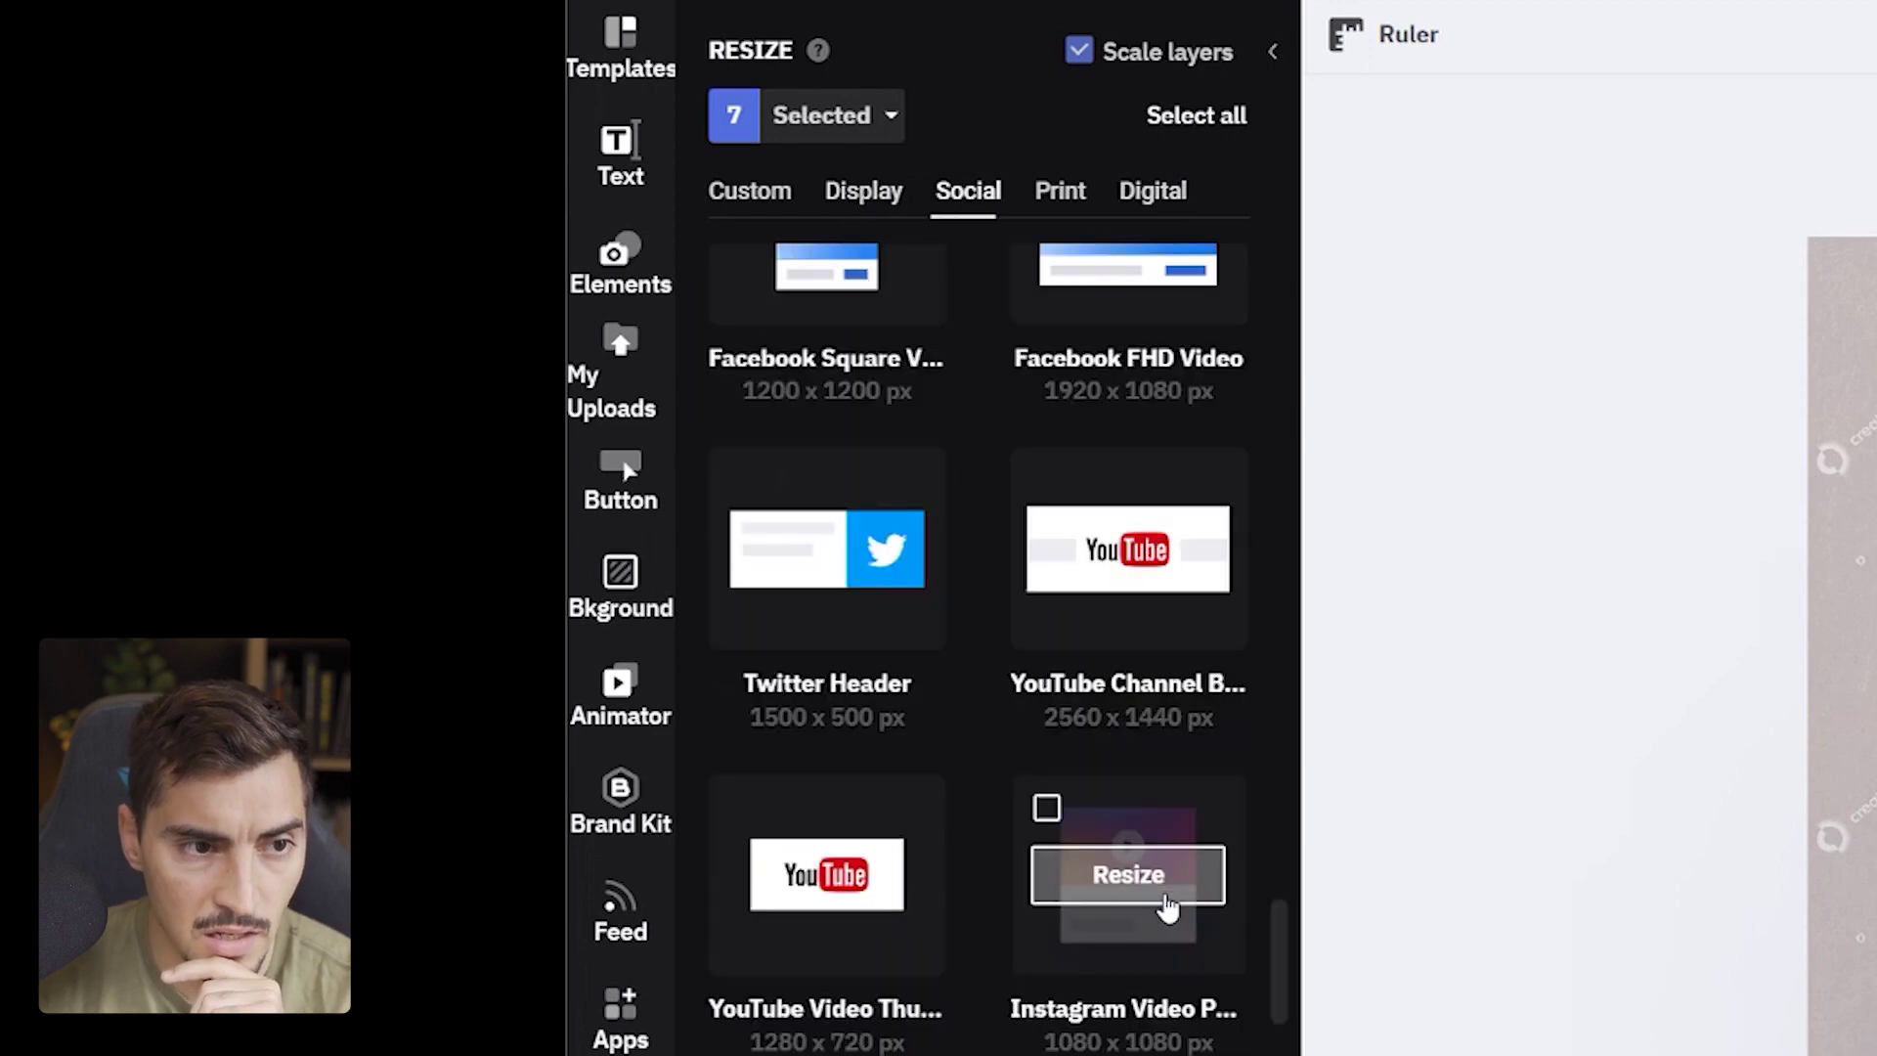
click(755, 194)
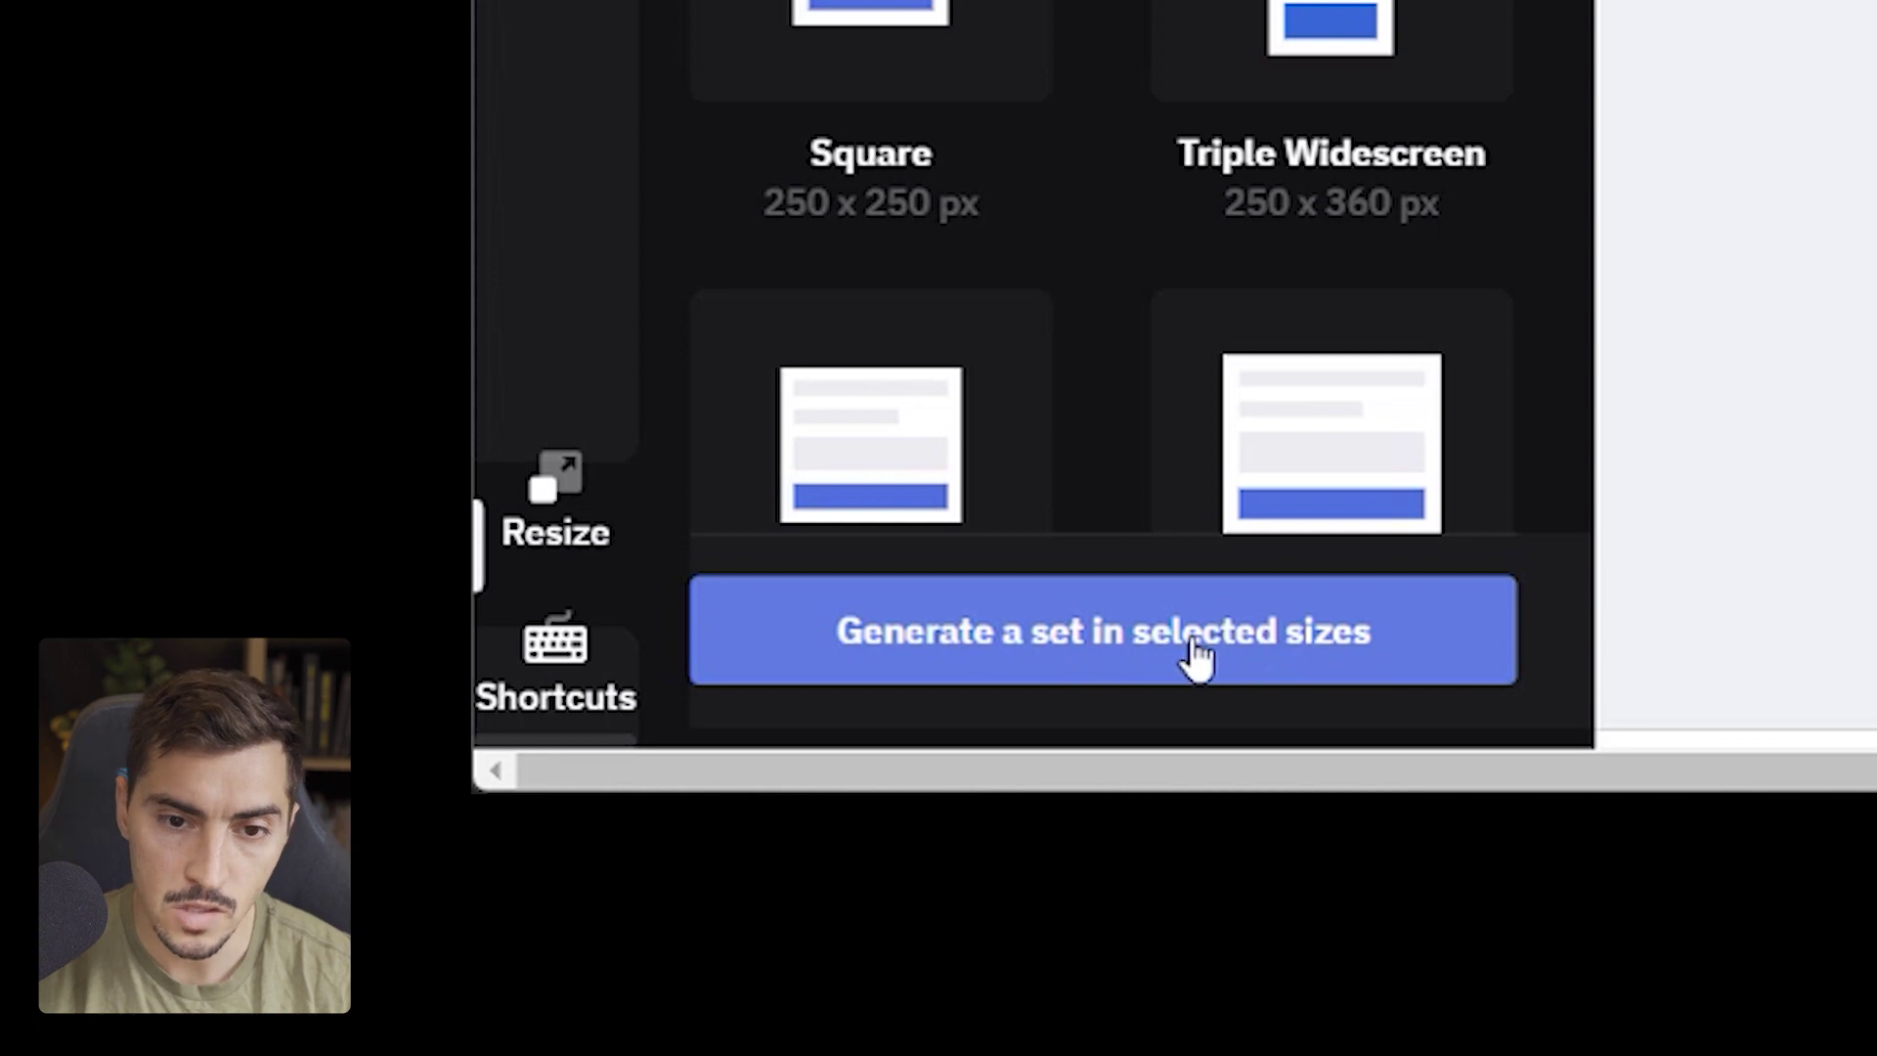
- Generate the set, then lift $349 and nudge LIMITED EDITION down in the Square version
click(1178, 653)
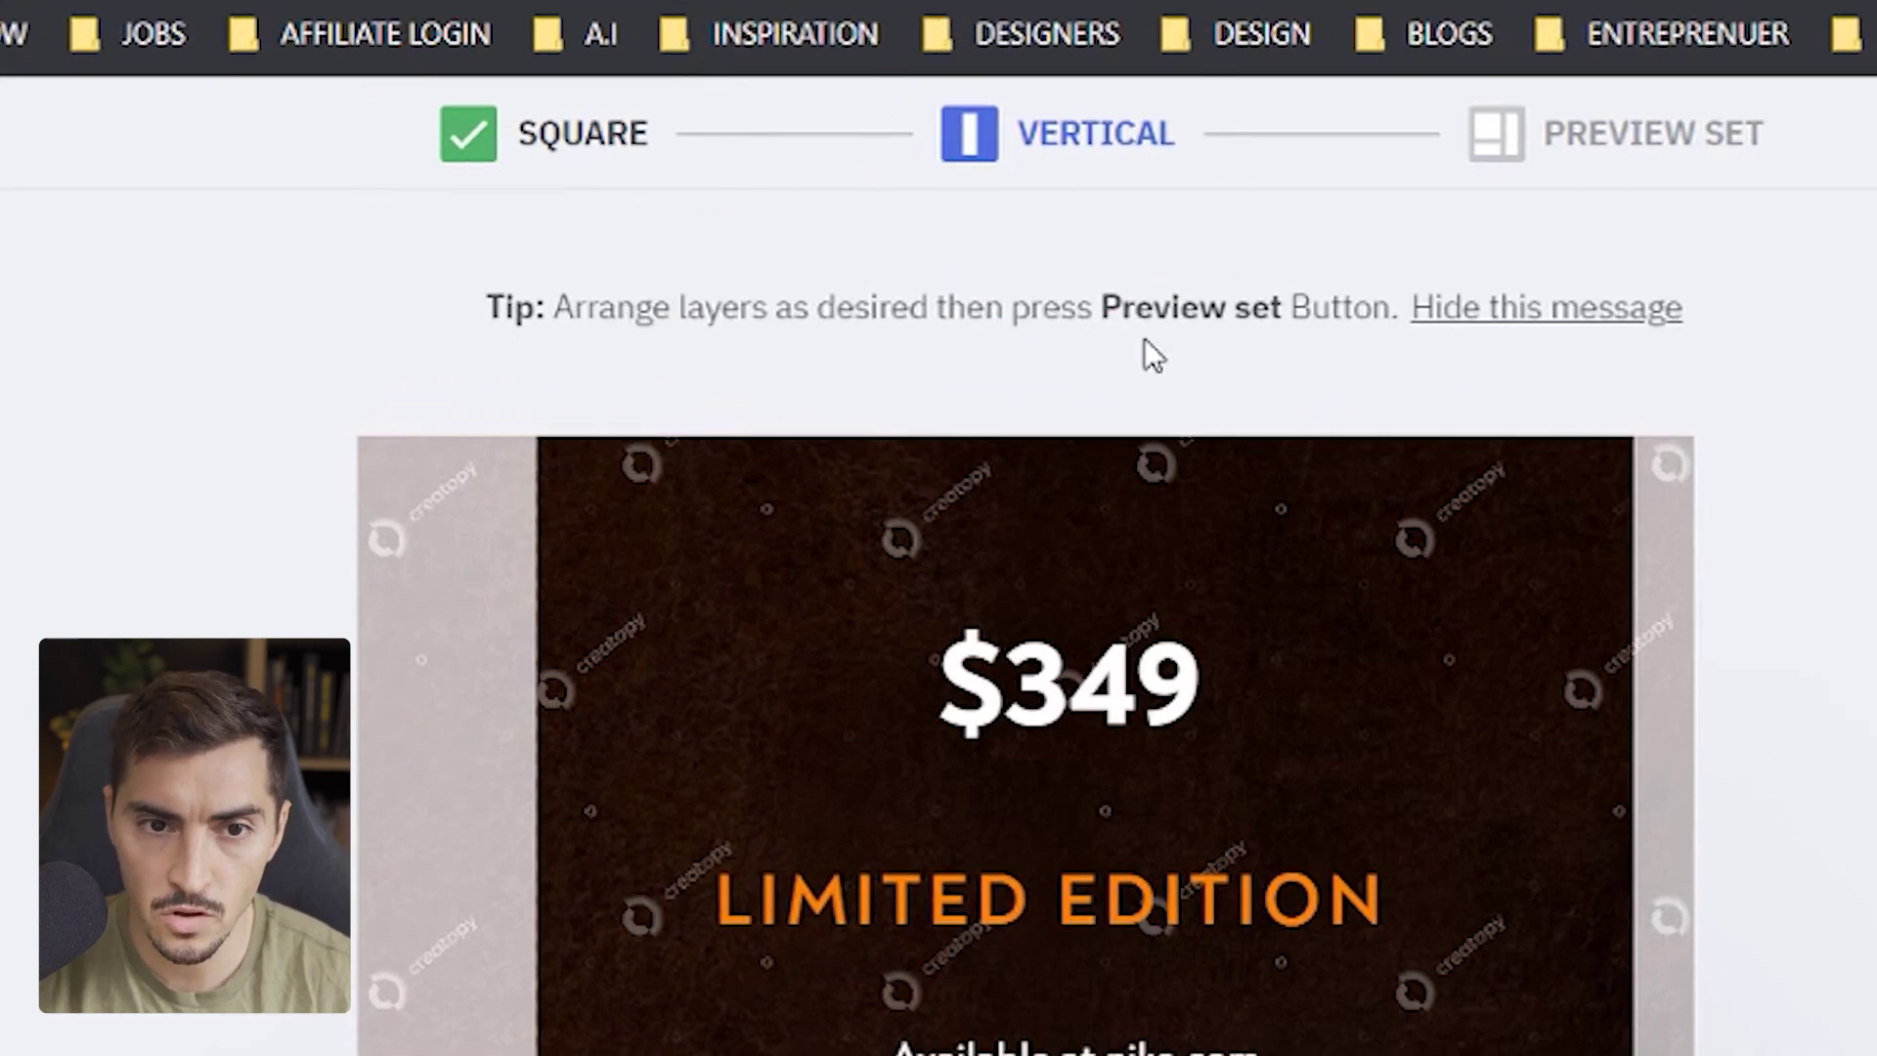
click(523, 147)
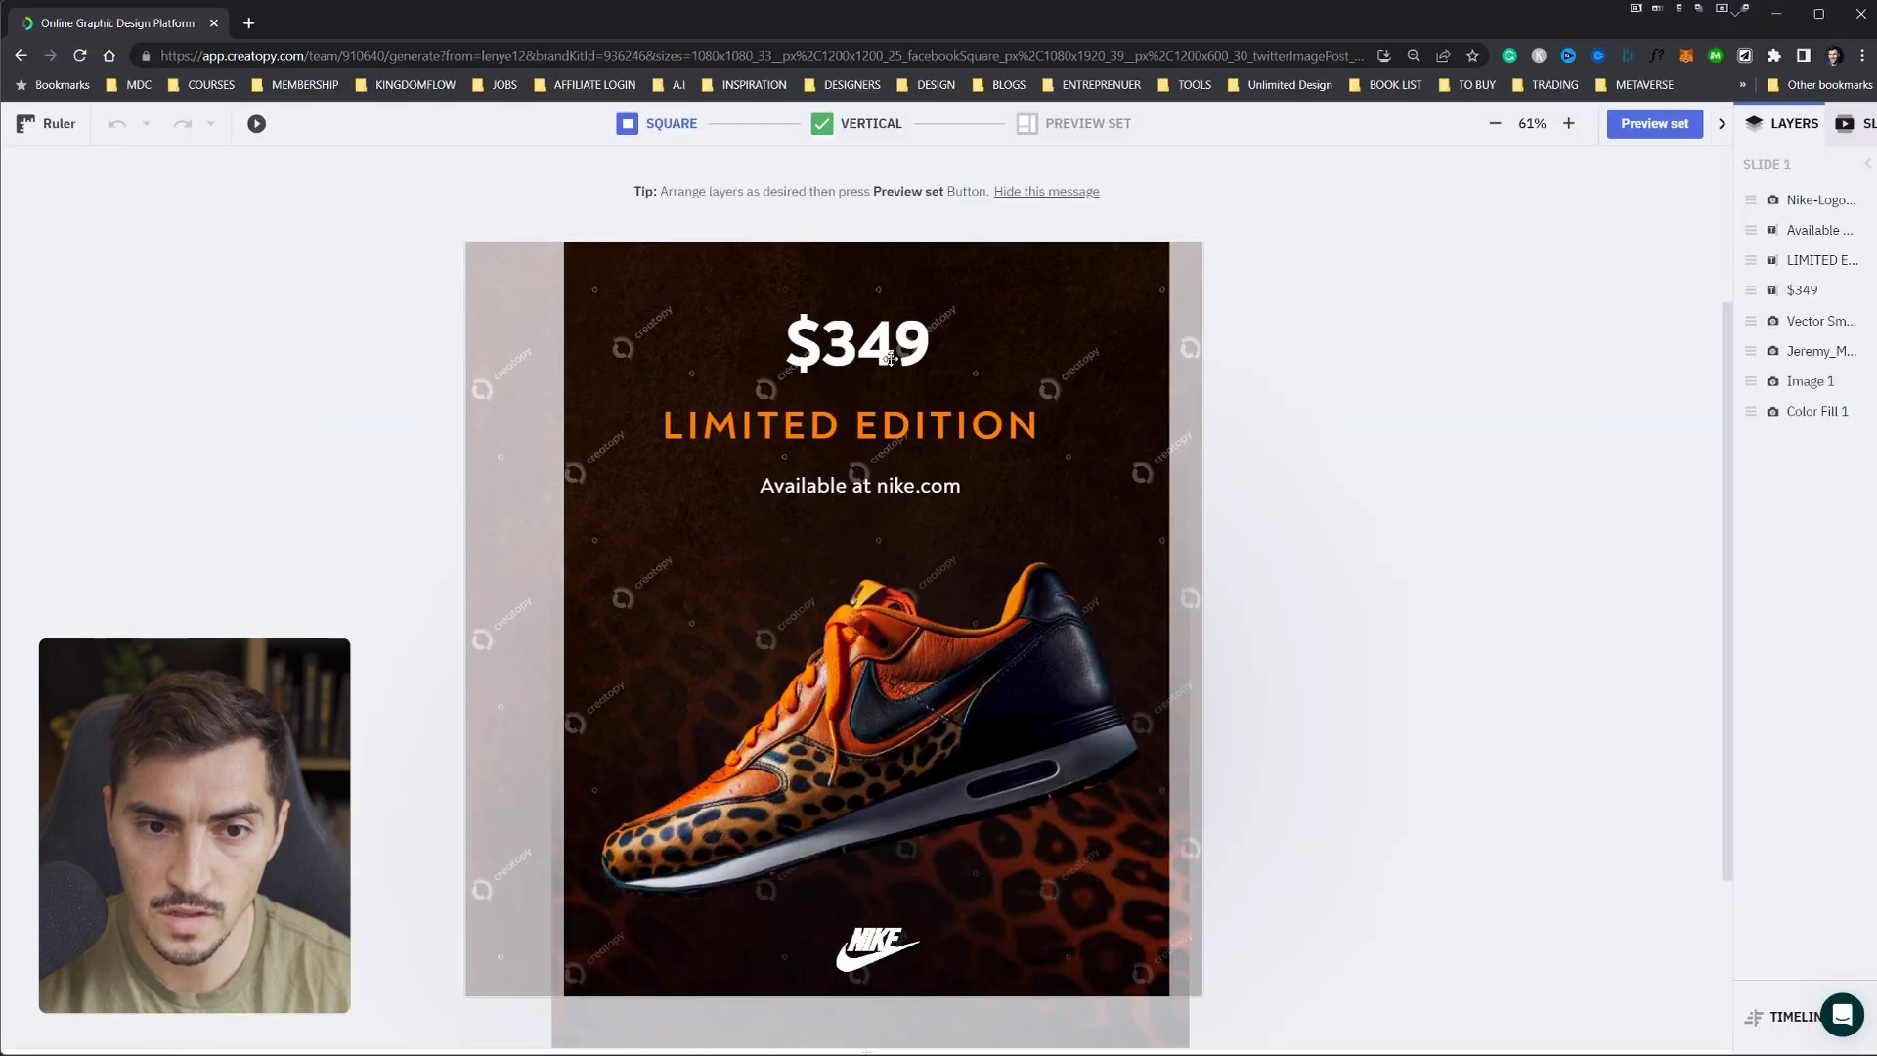
click(890, 357)
drag(890, 357, 892, 342)
drag(849, 426, 851, 433)
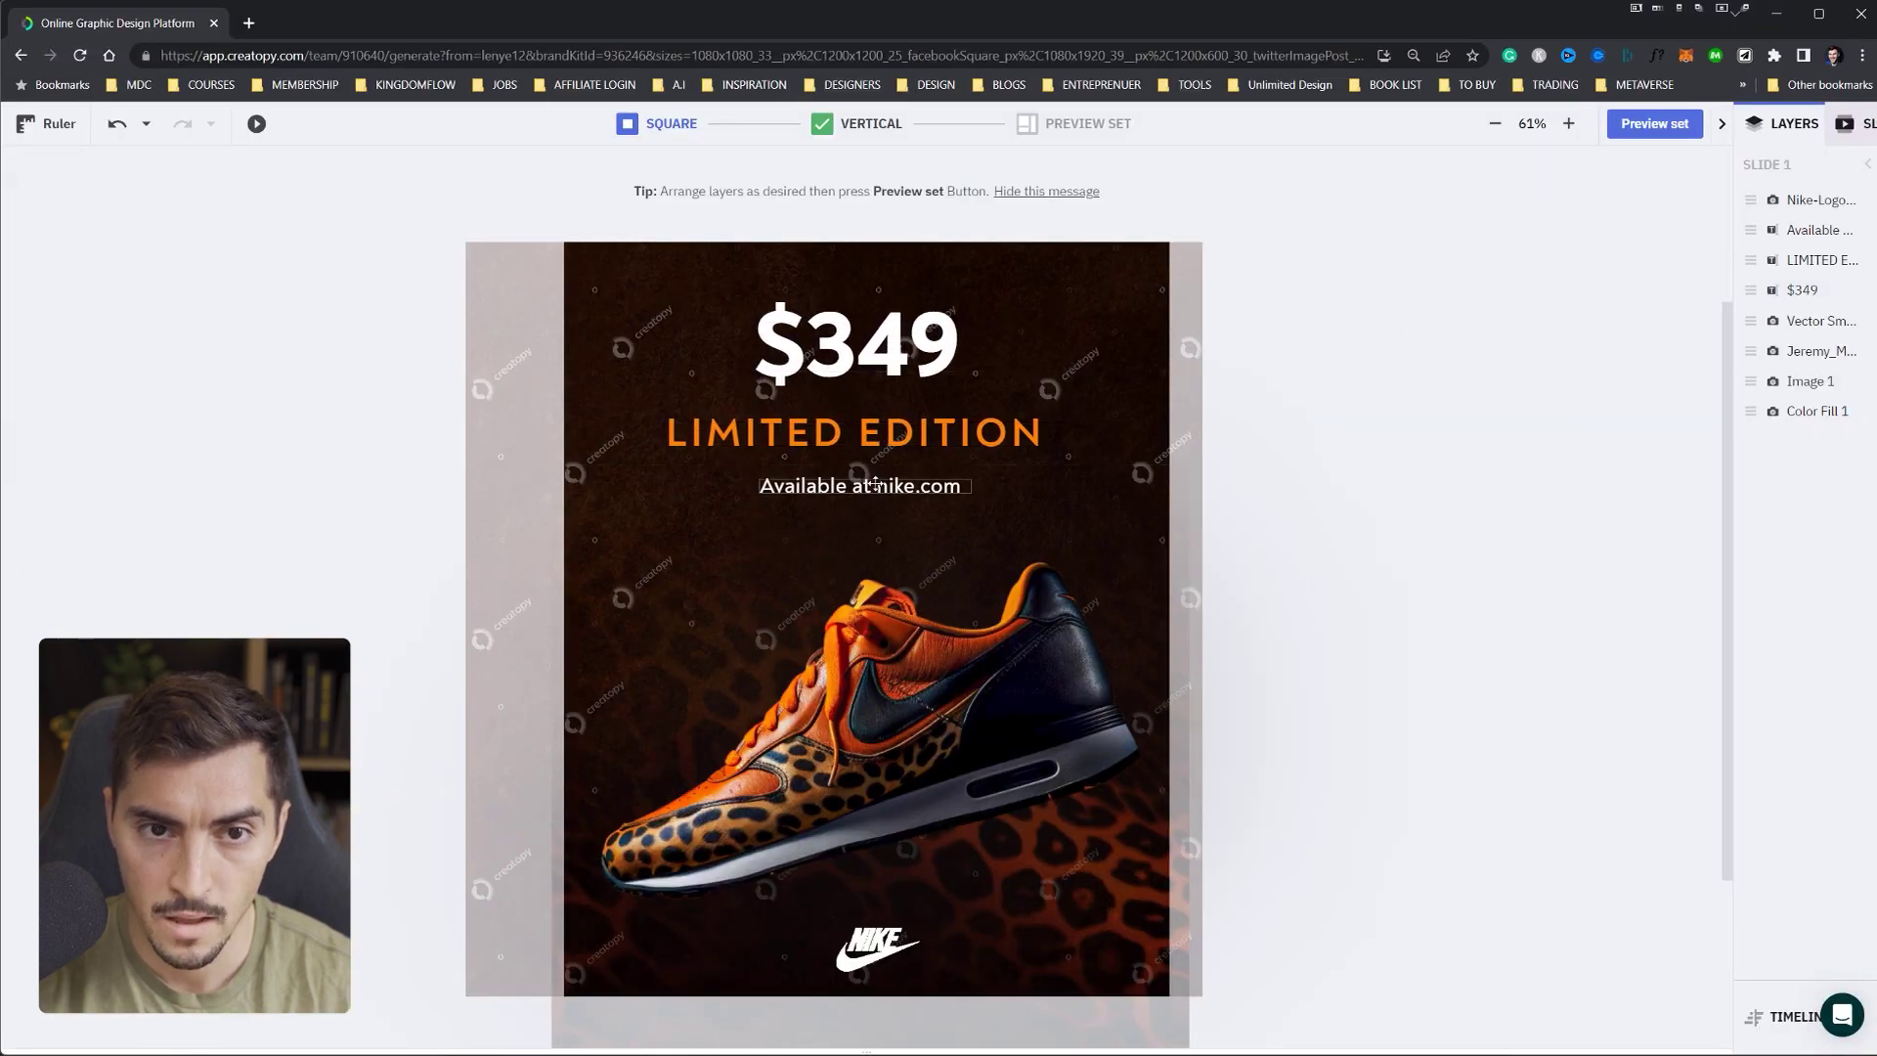
- Enlarge the $349 price to fill the width of the Vertical version
click(839, 127)
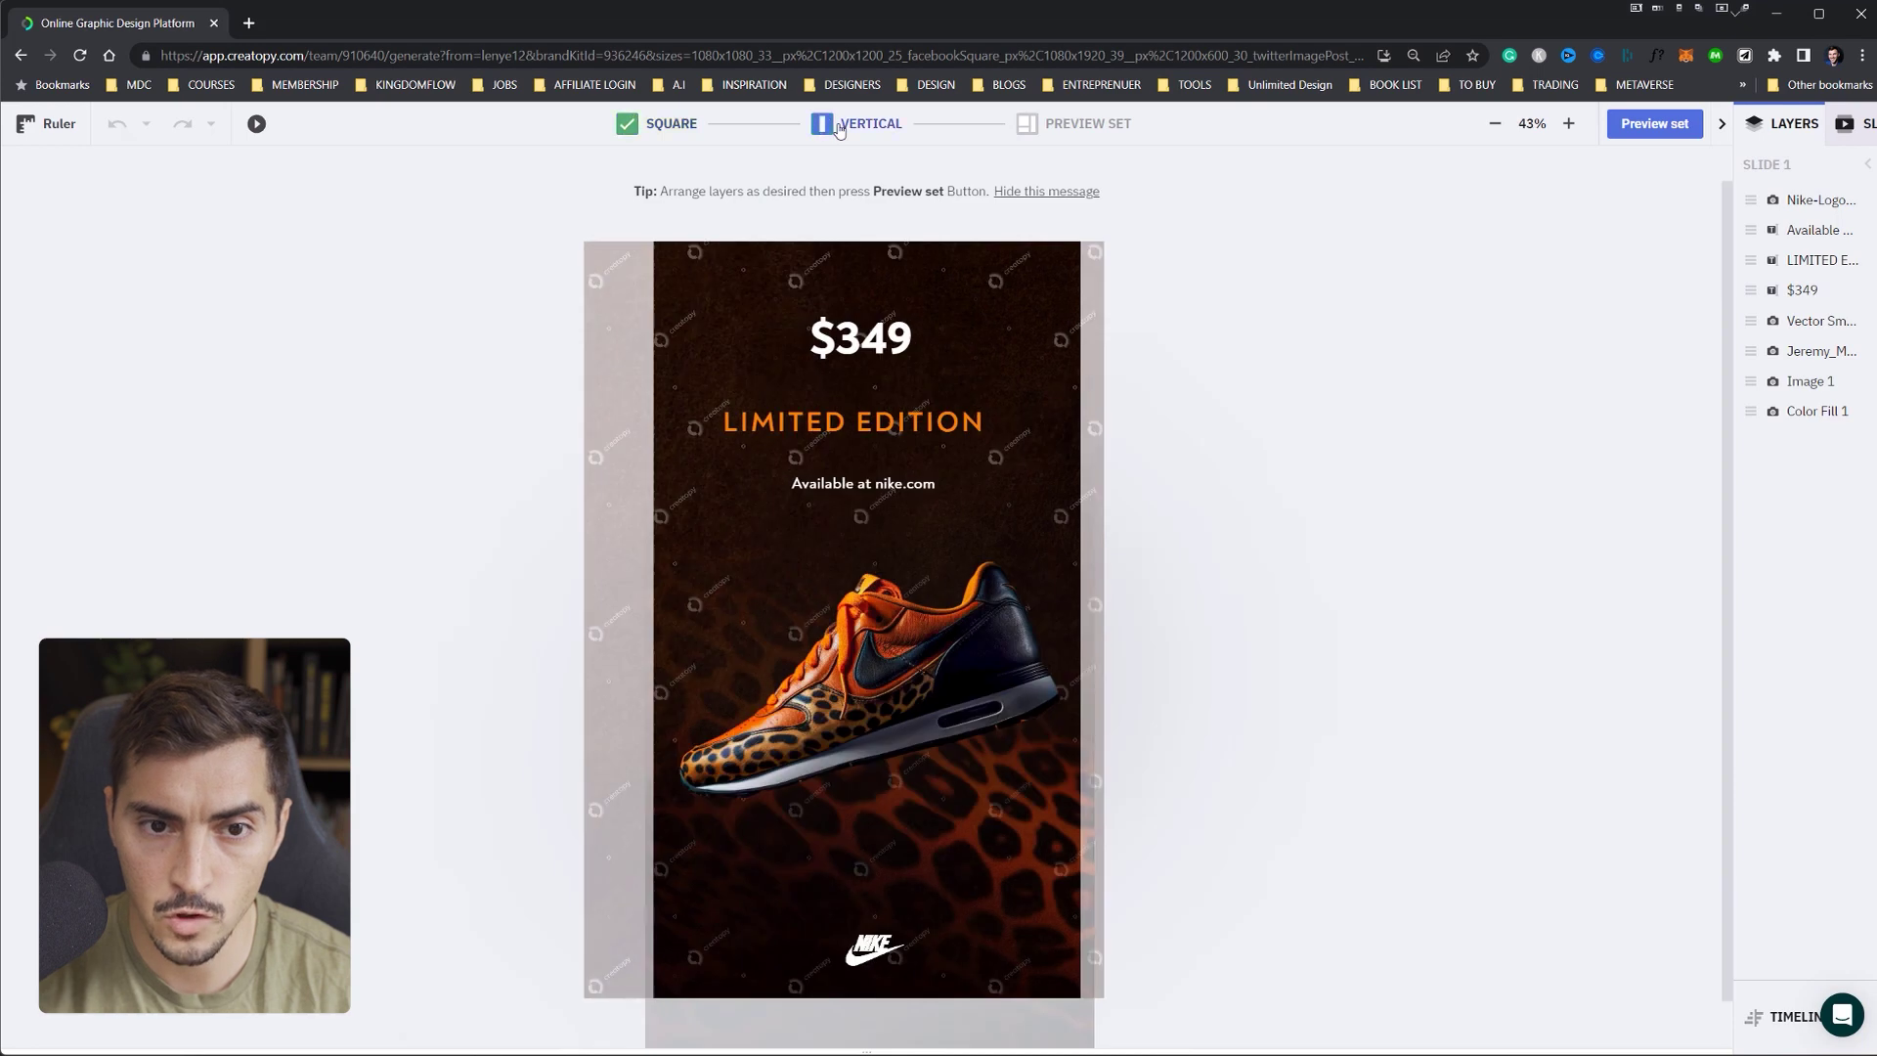
click(896, 332)
drag(958, 338, 1088, 338)
drag(955, 337, 849, 365)
drag(993, 427, 1046, 432)
- Set 'Available at nike.com' to size 56 and widen it onto one line
click(940, 483)
click(940, 483)
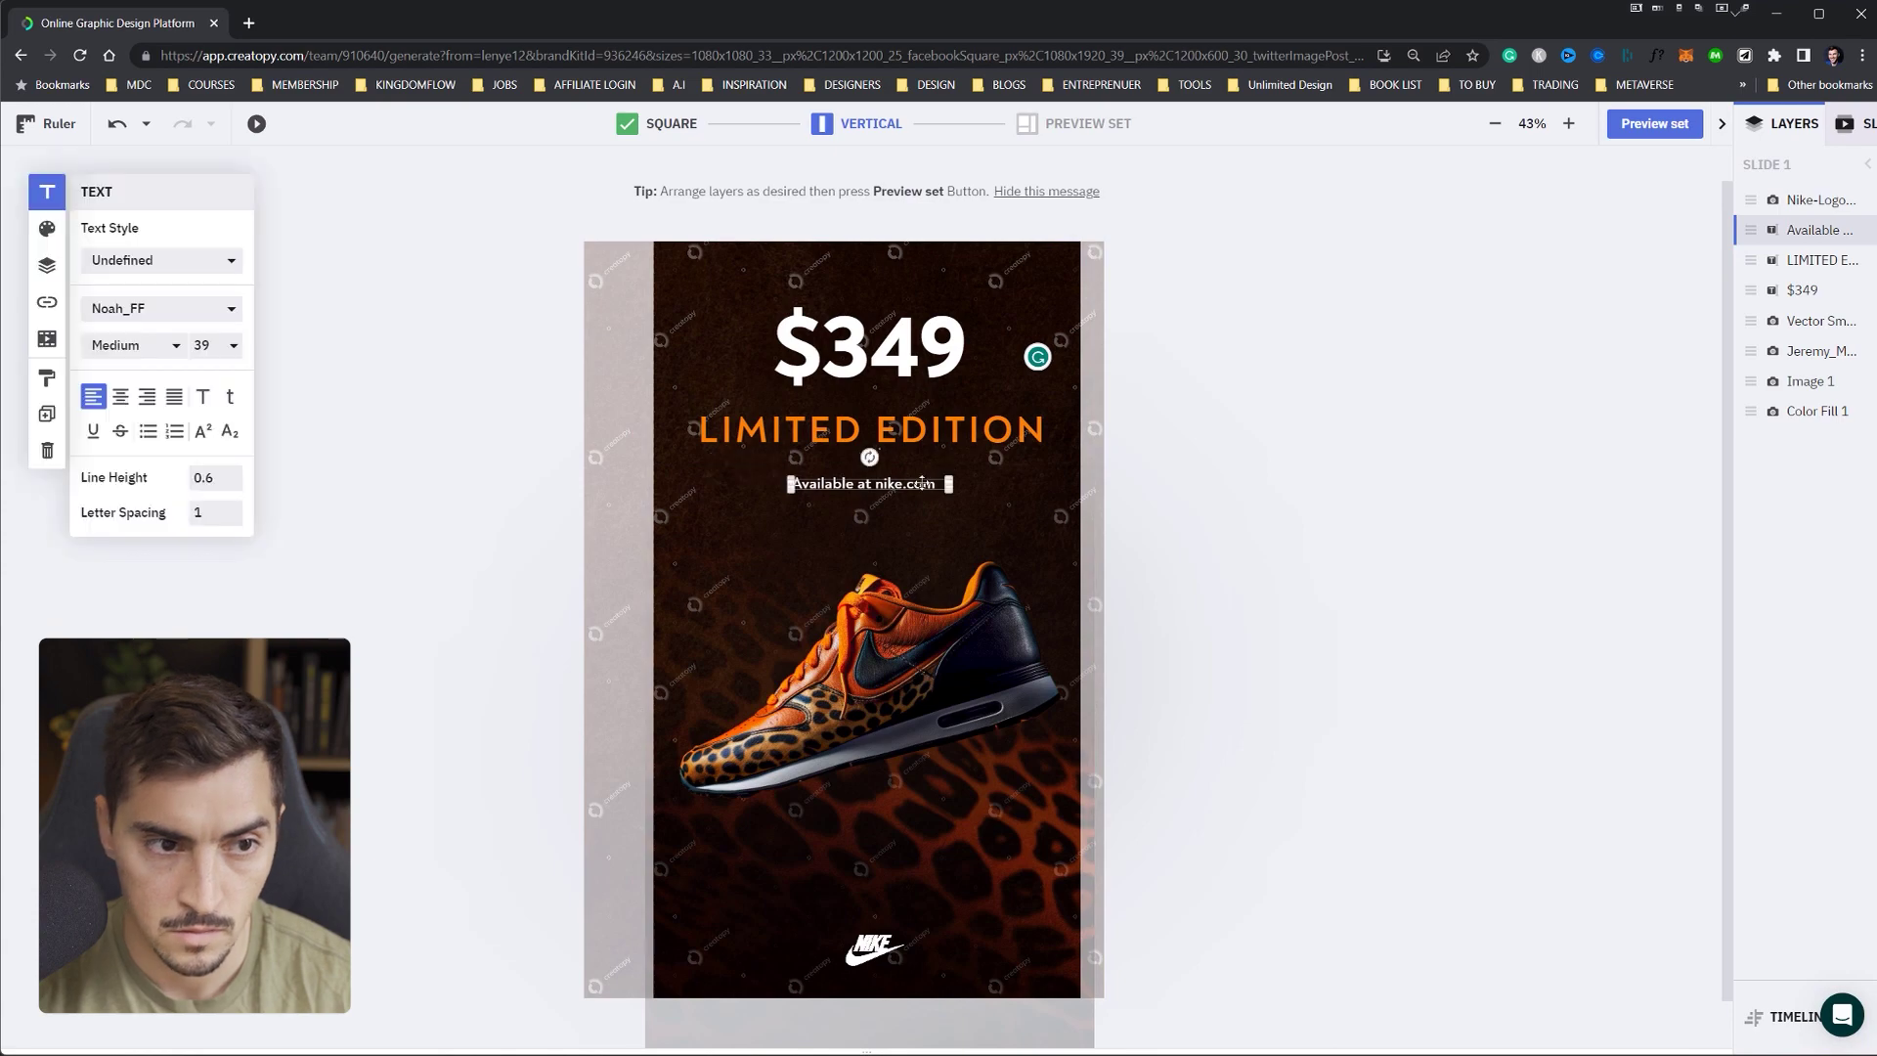
click(208, 345)
scroll(214, 469, down, 5)
scroll(216, 512, up, 3)
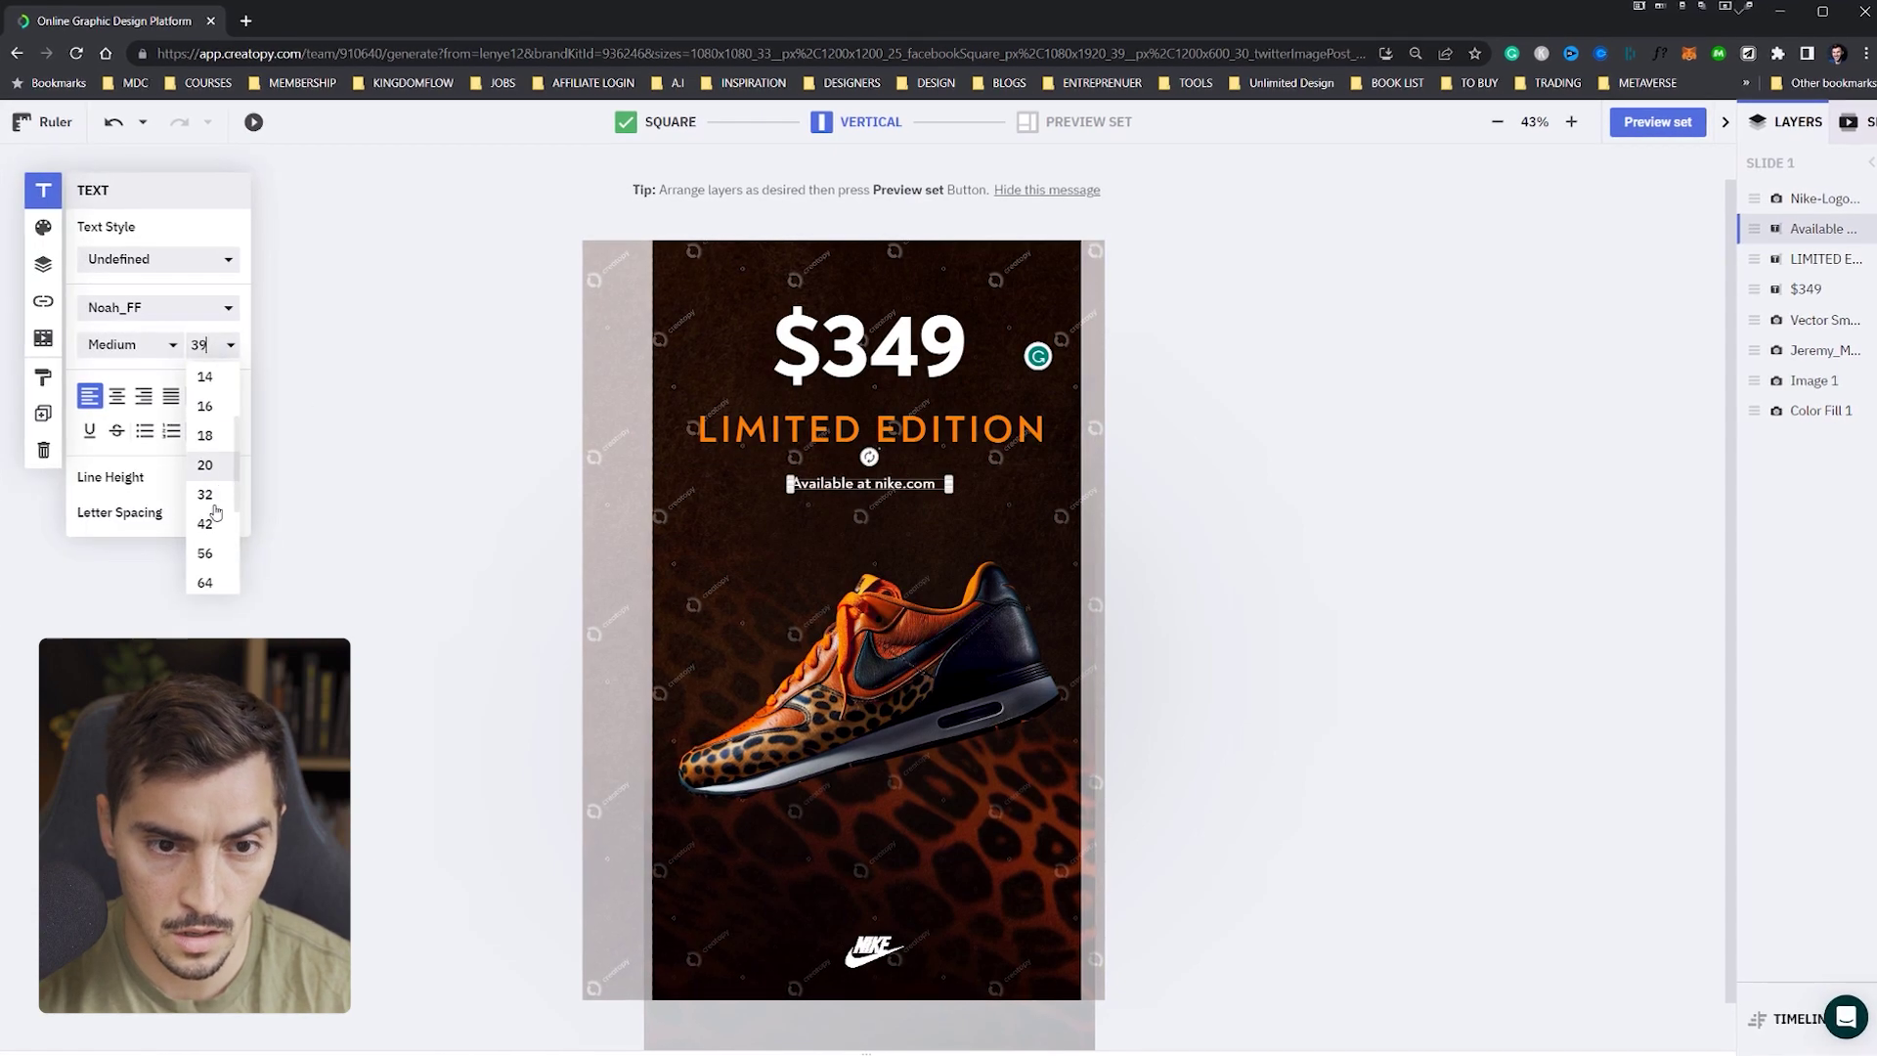
click(205, 553)
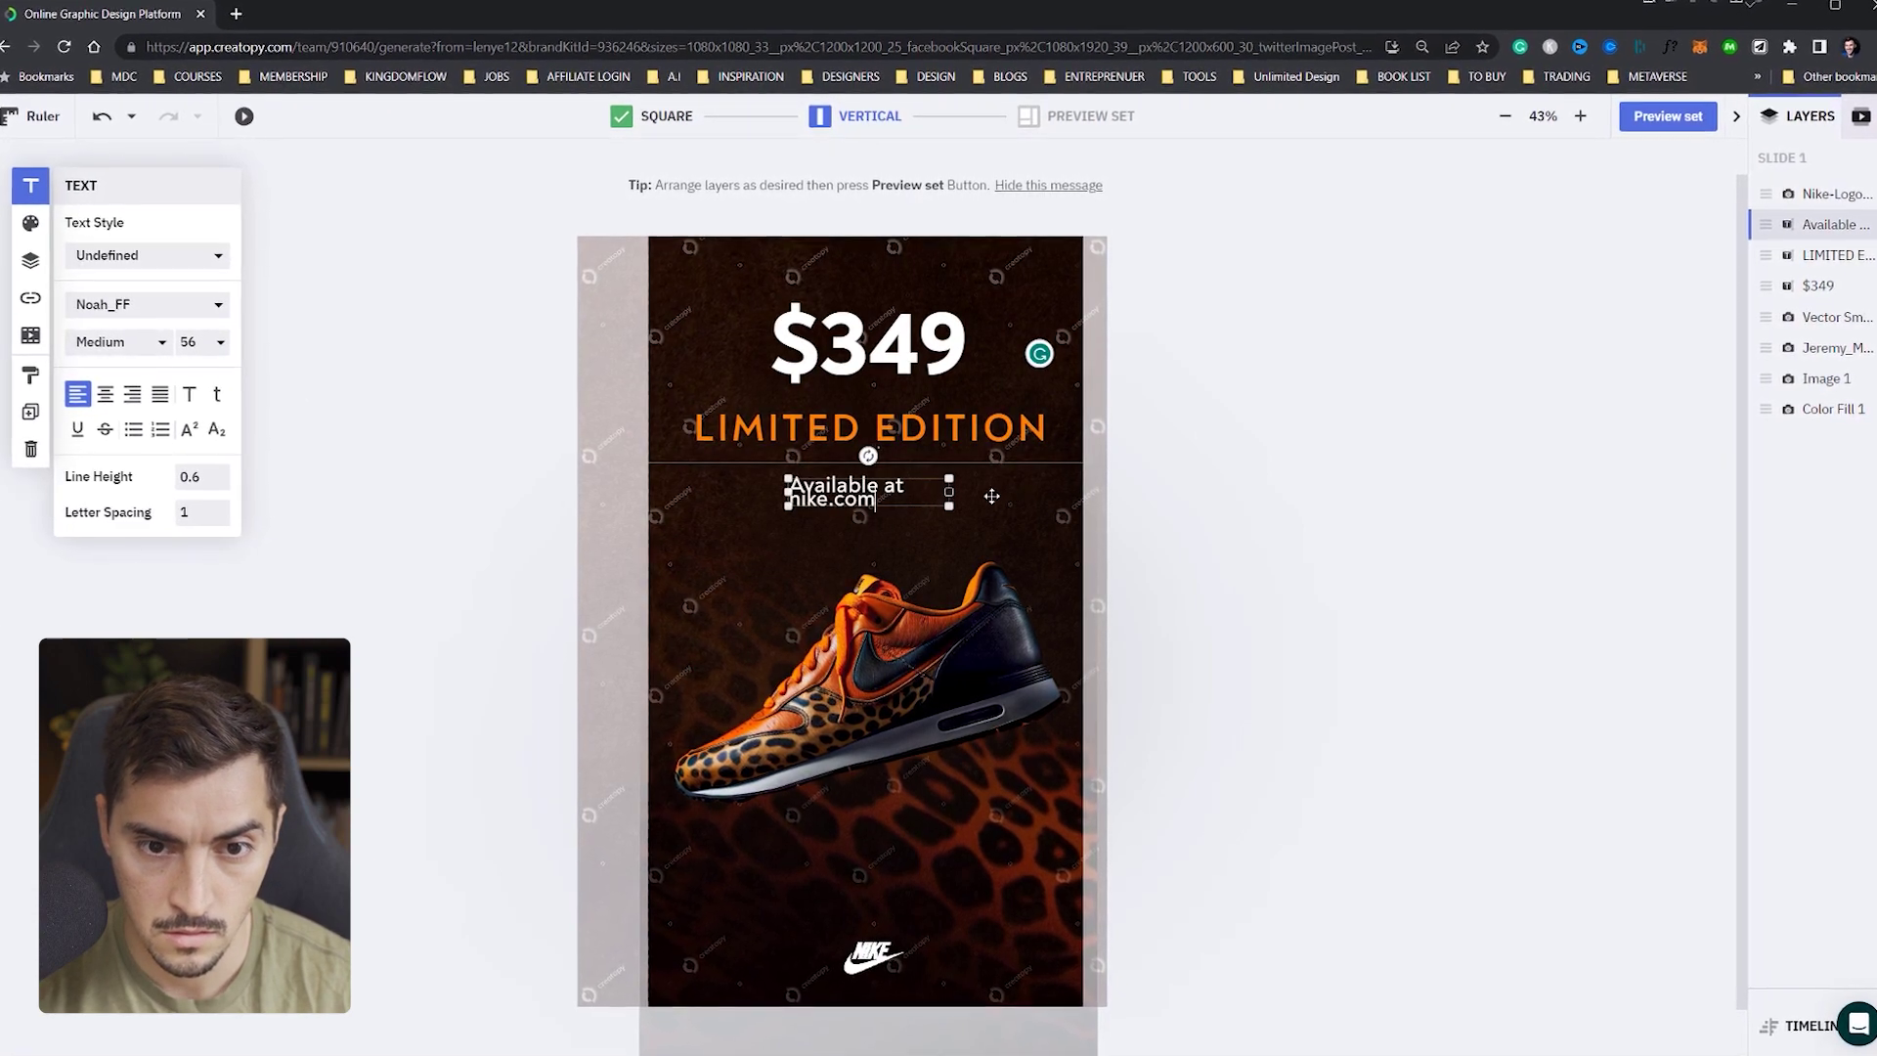
drag(948, 492, 1044, 489)
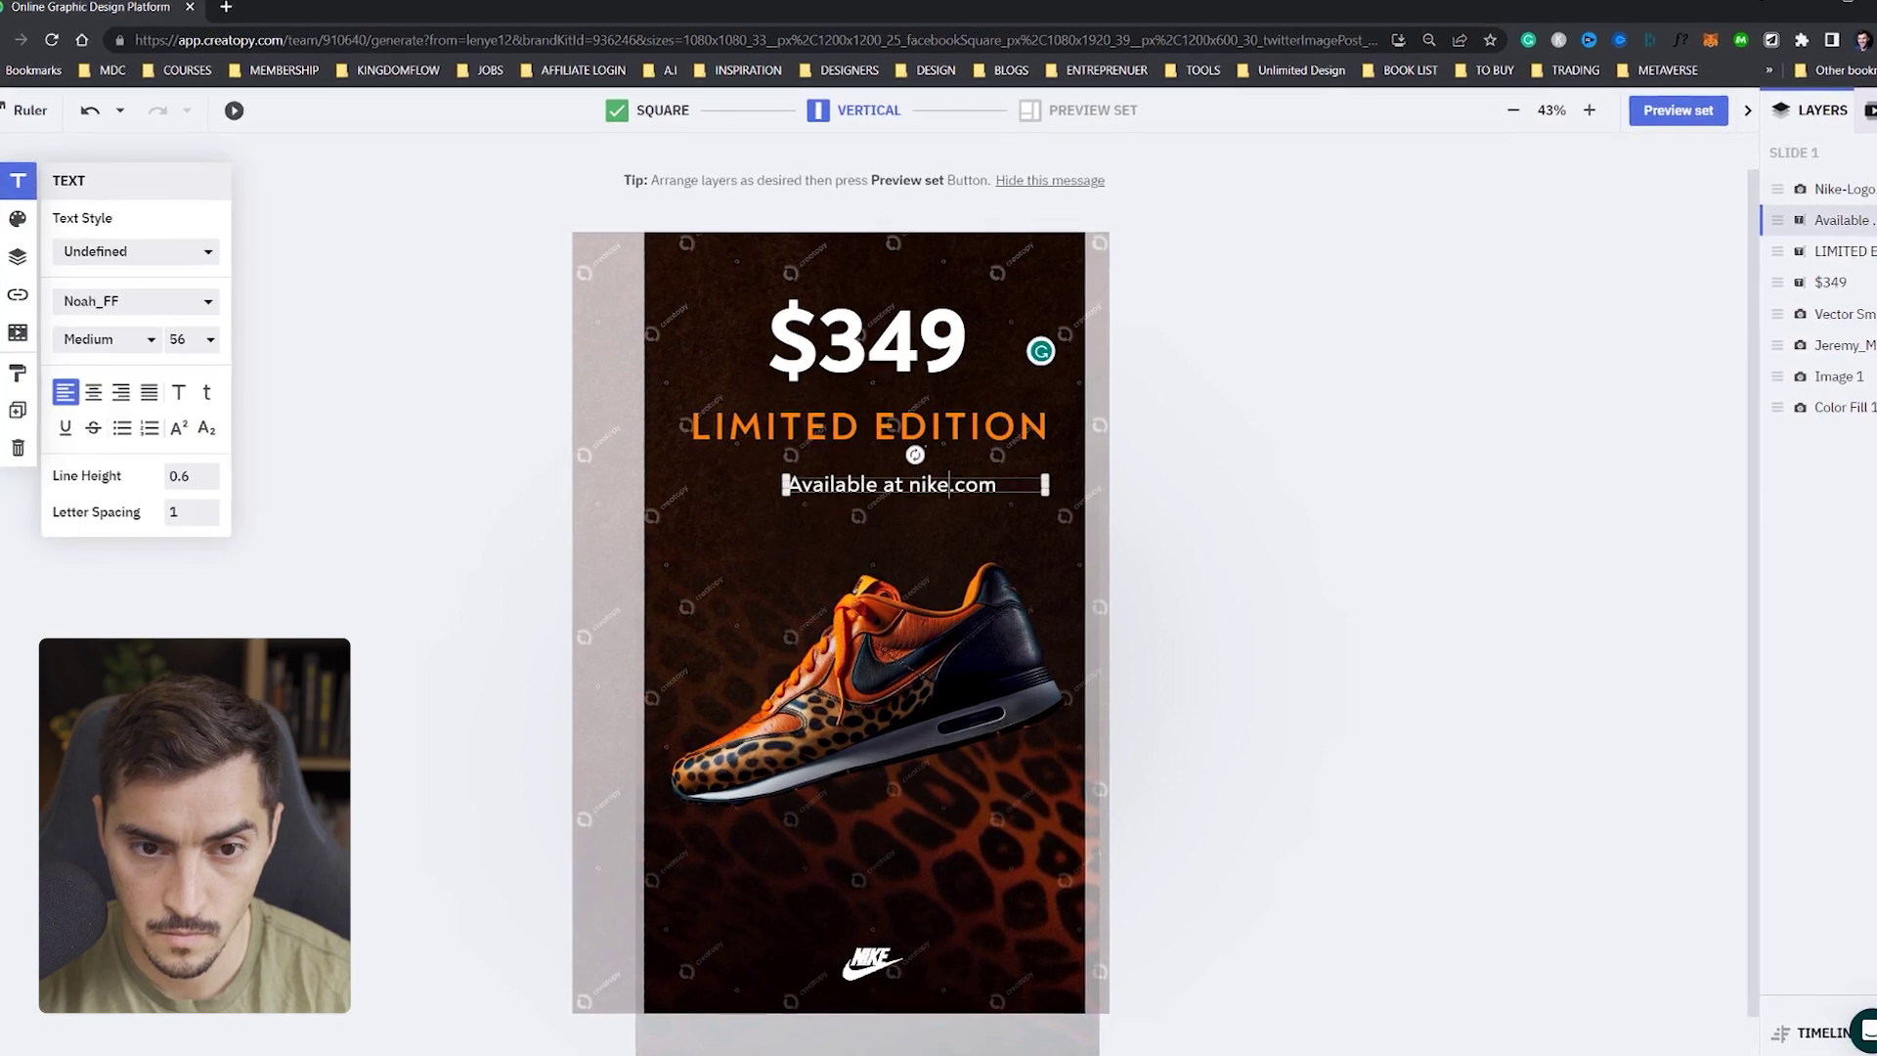
click(1083, 494)
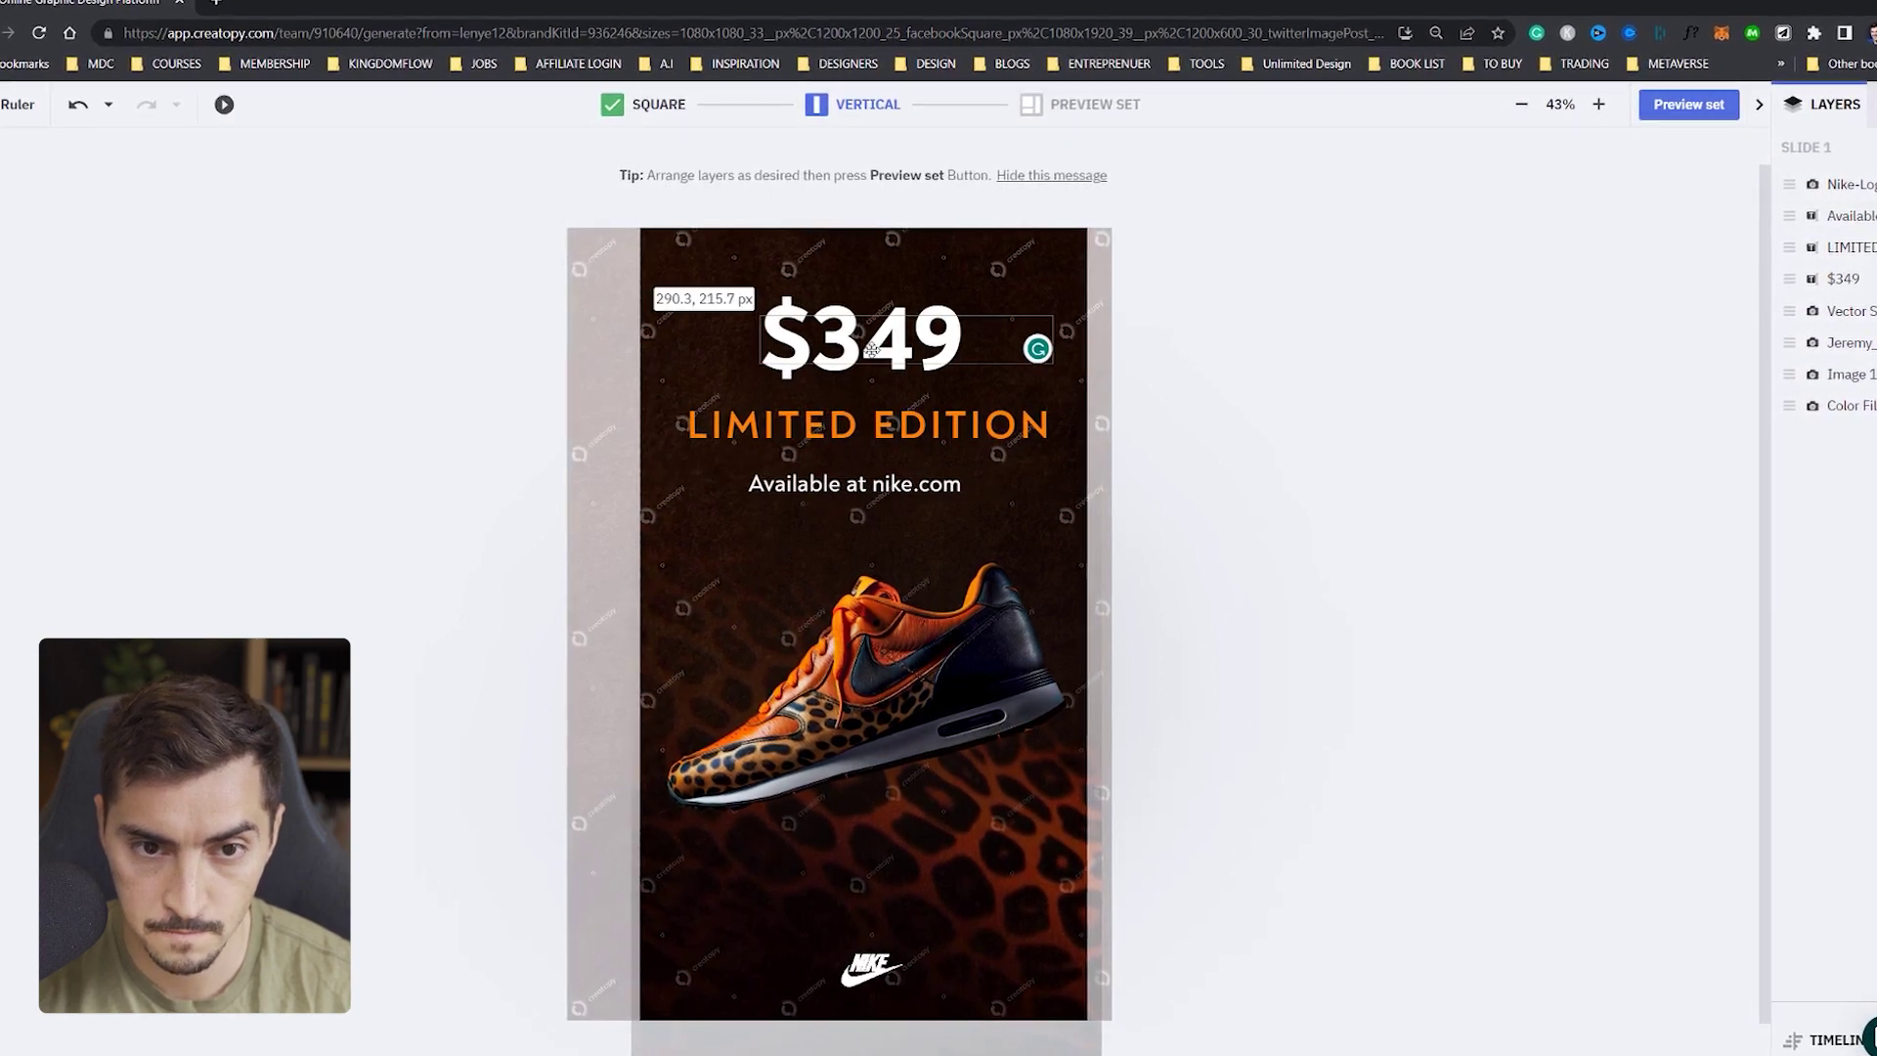
- Re-centre $349, LIMITED EDITION, the nike.com line and the Nike logo above and below the shoe
drag(871, 350, 859, 346)
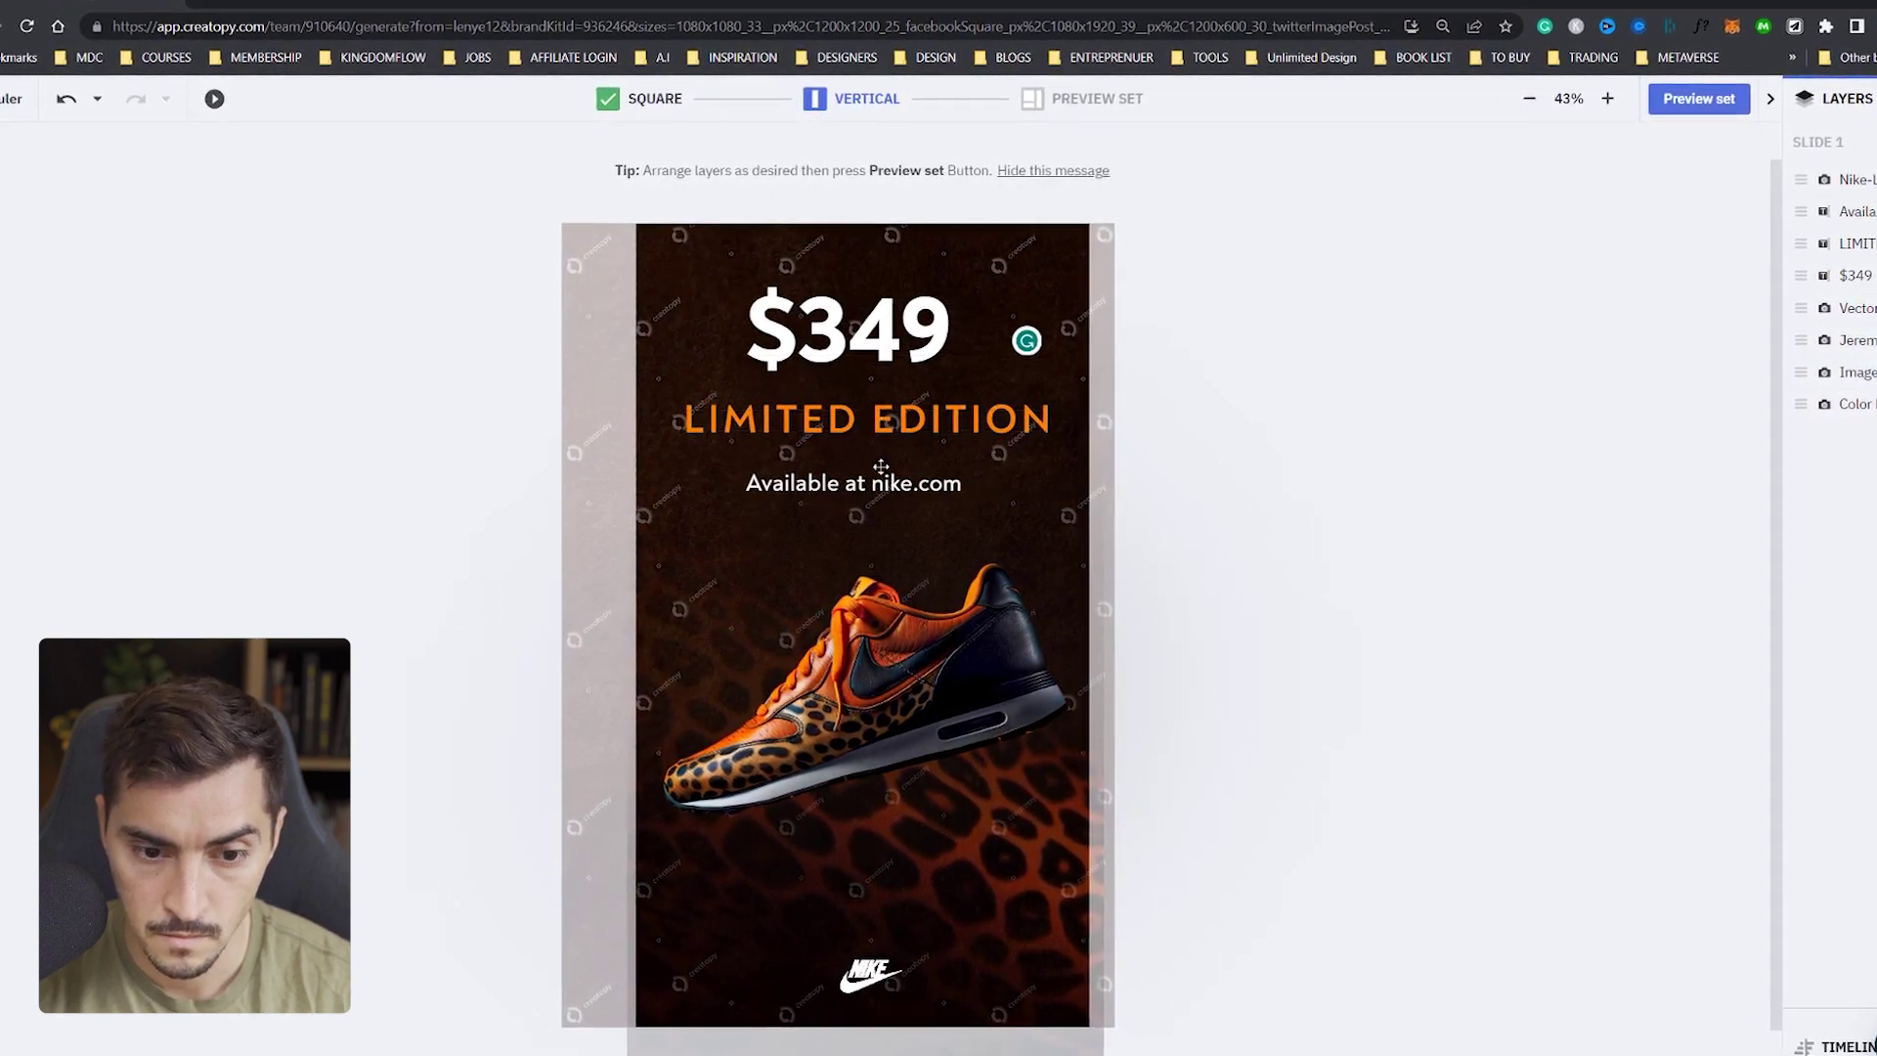
click(748, 482)
click(870, 975)
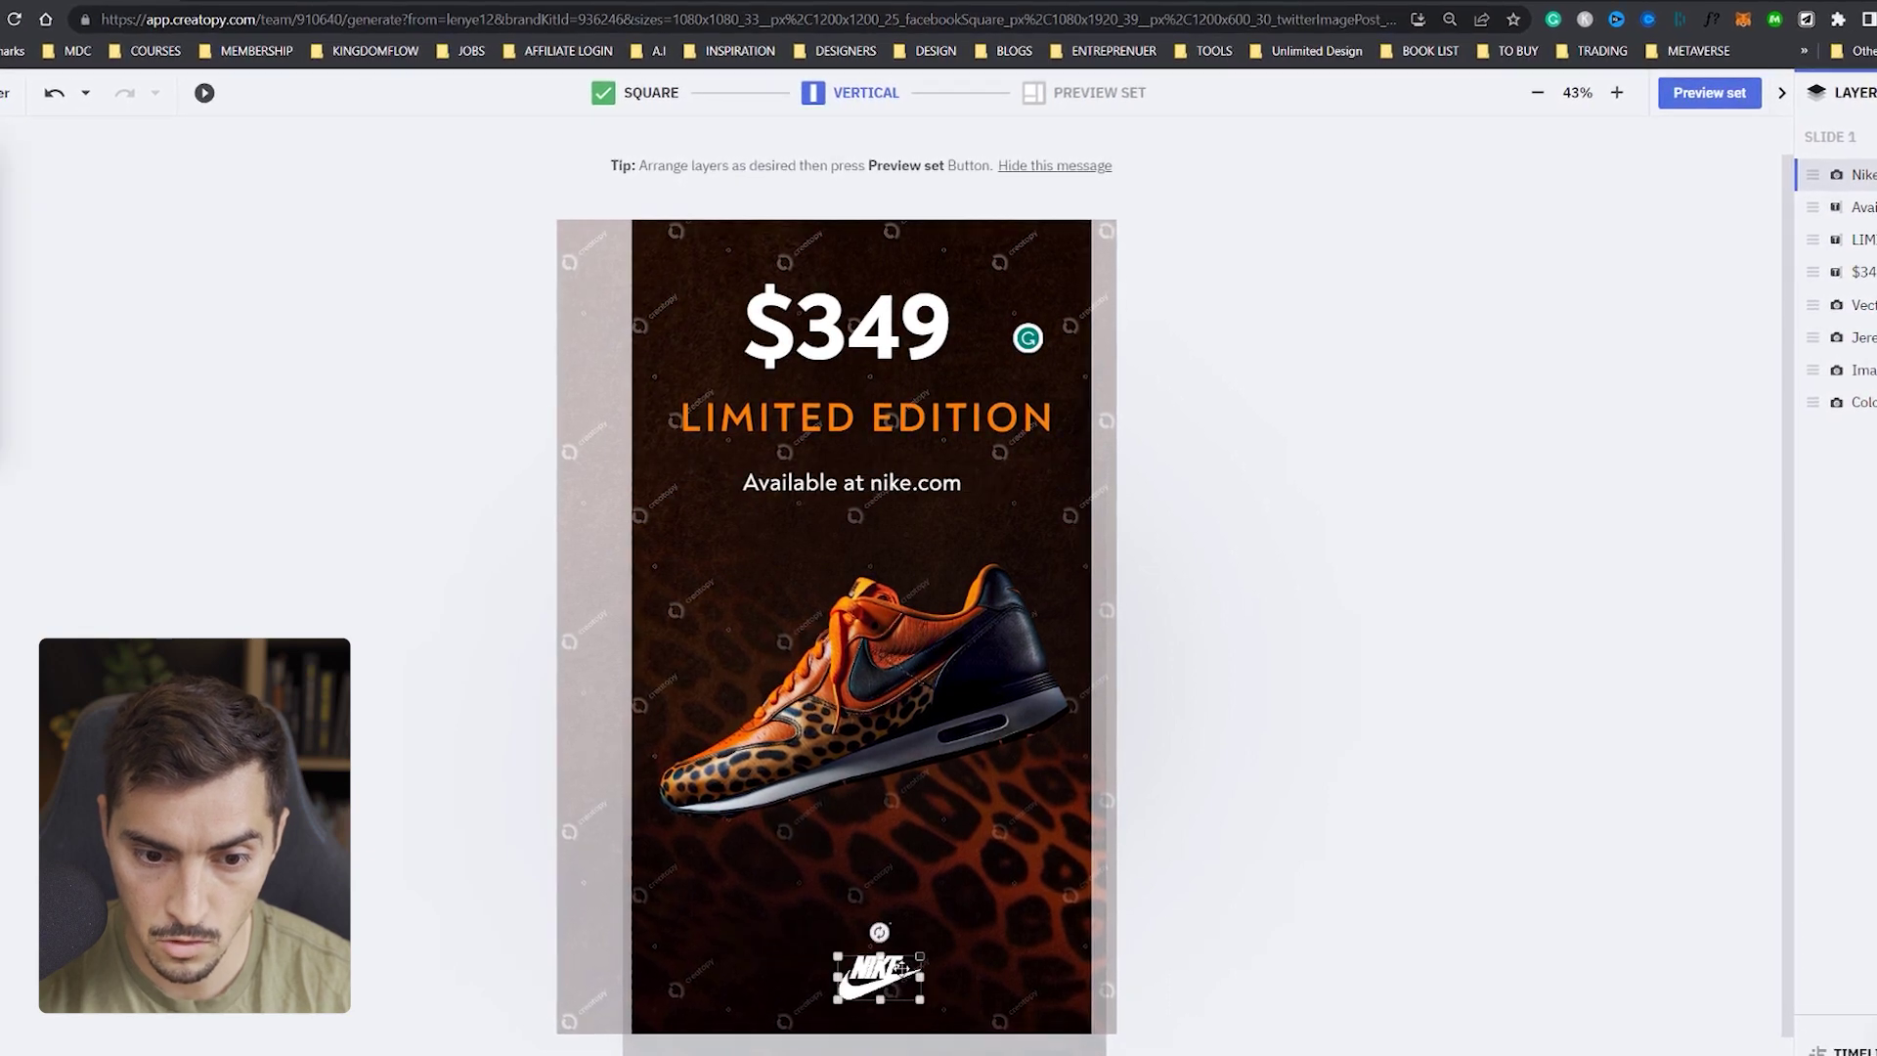
click(921, 731)
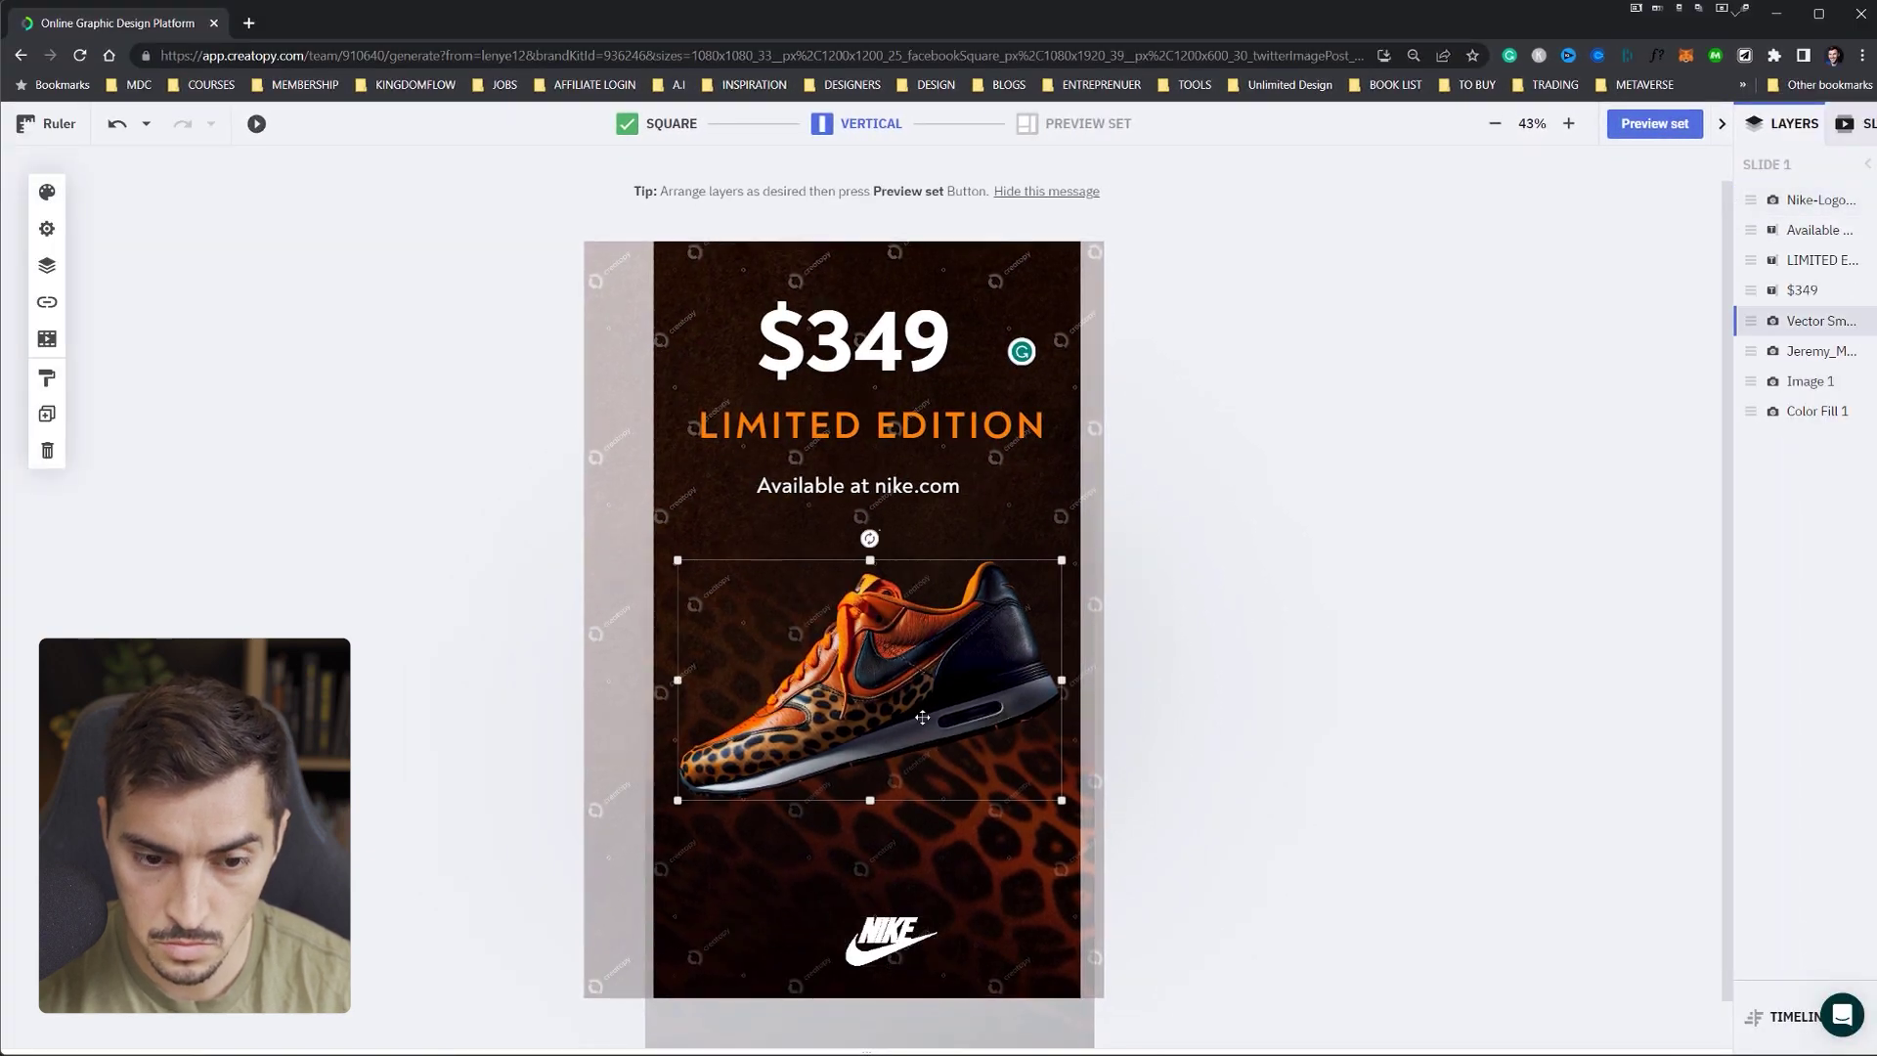
drag(890, 934, 880, 941)
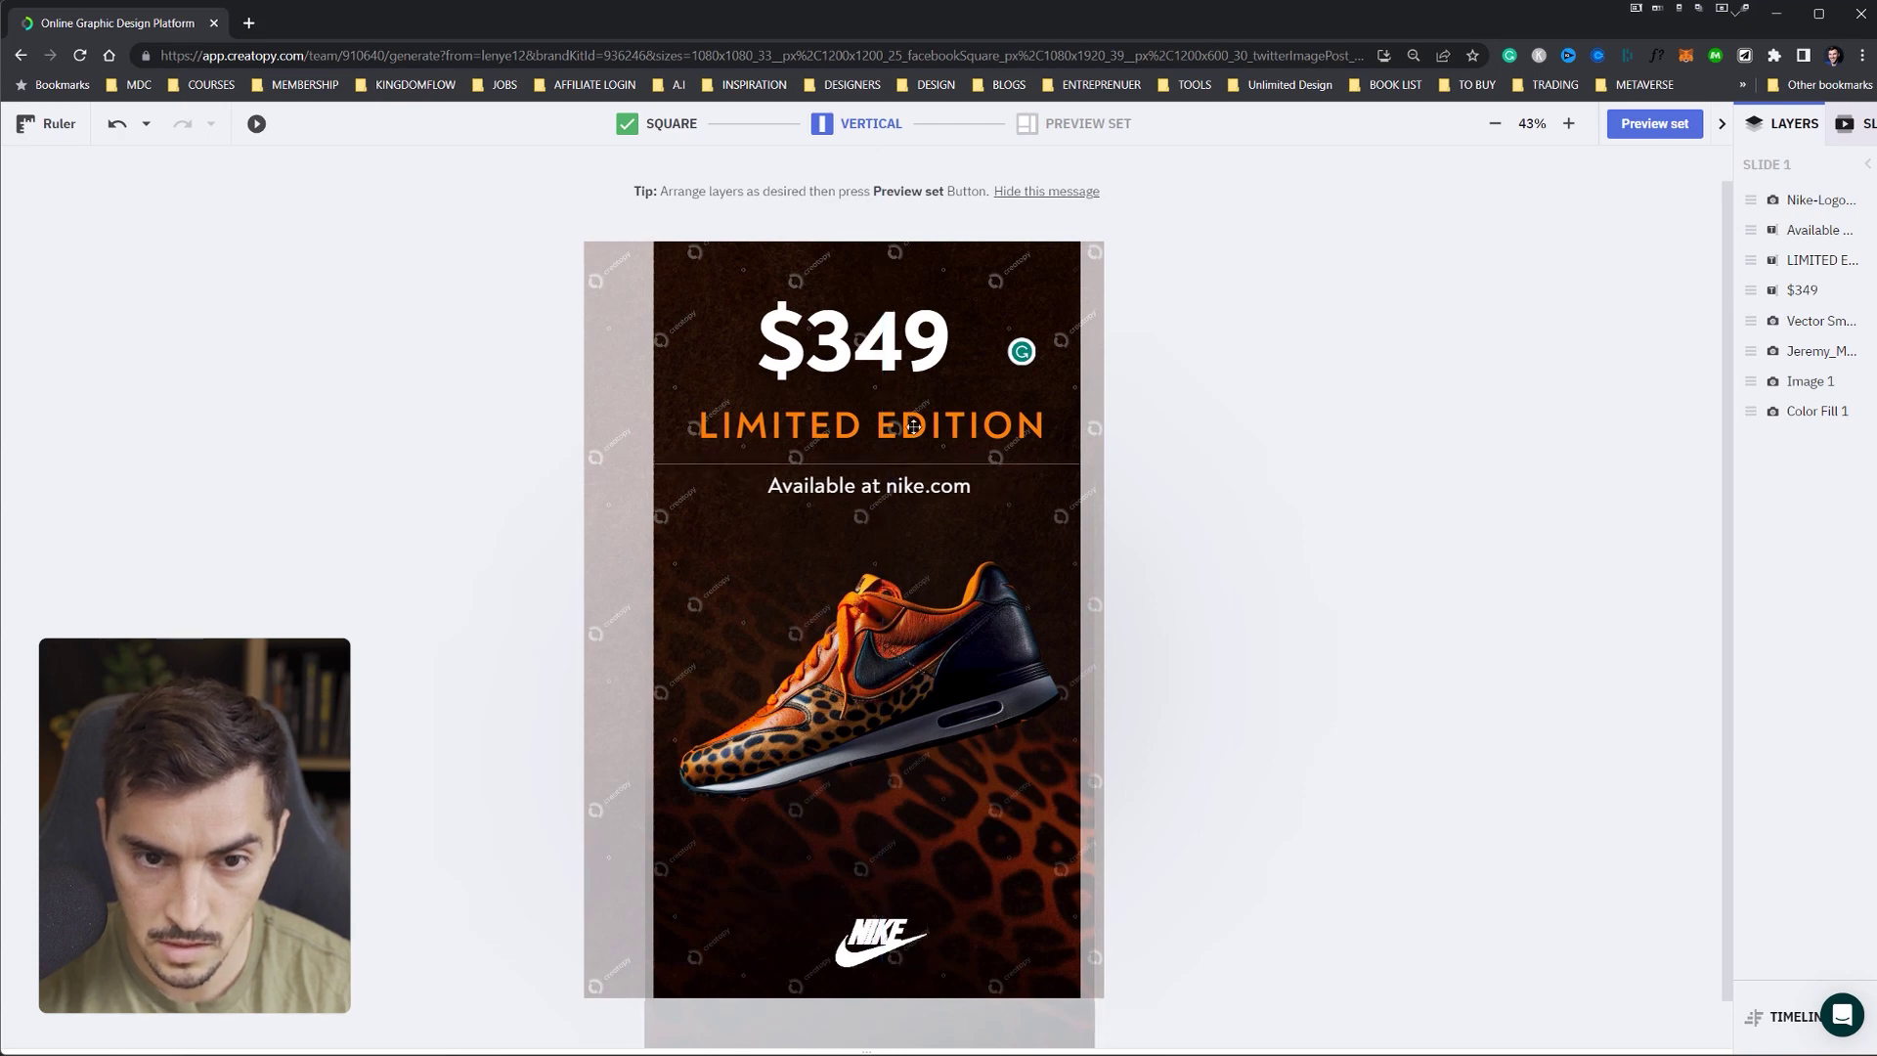
drag(905, 398, 900, 357)
drag(924, 482, 924, 467)
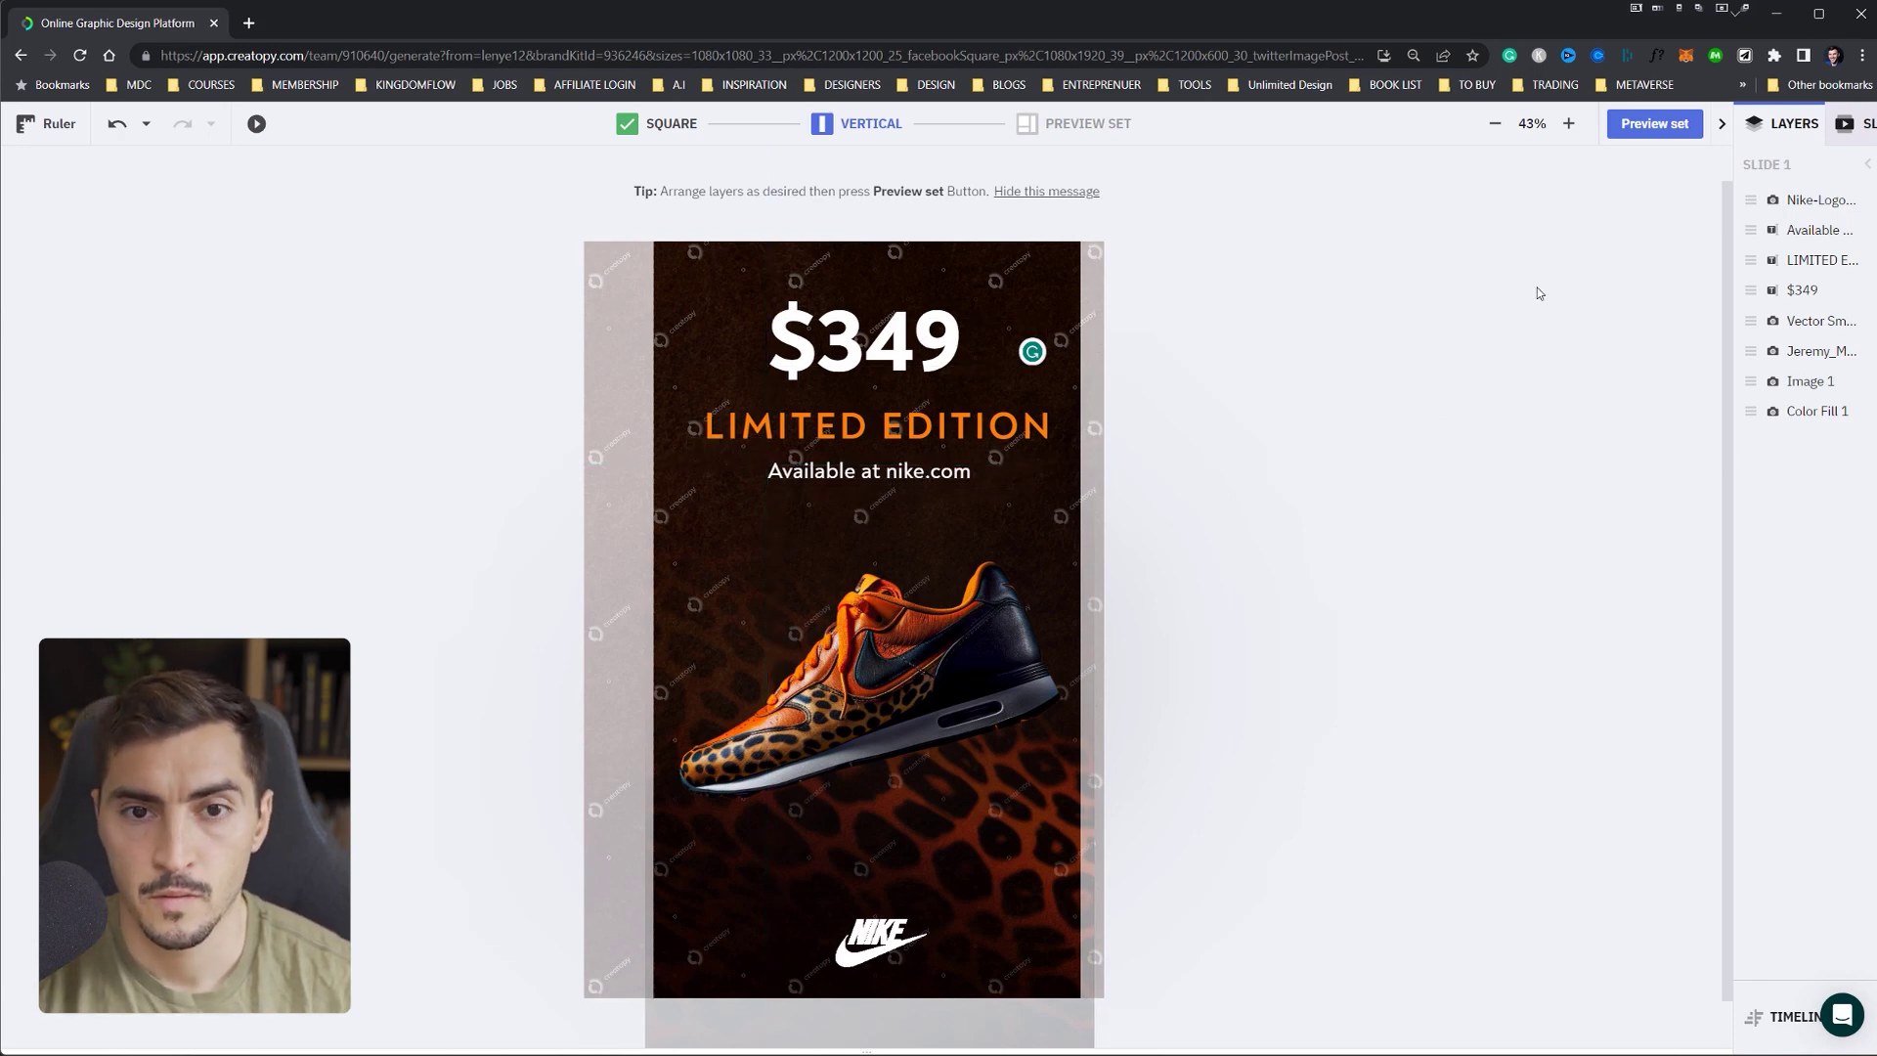
scroll(743, 125, down, 1)
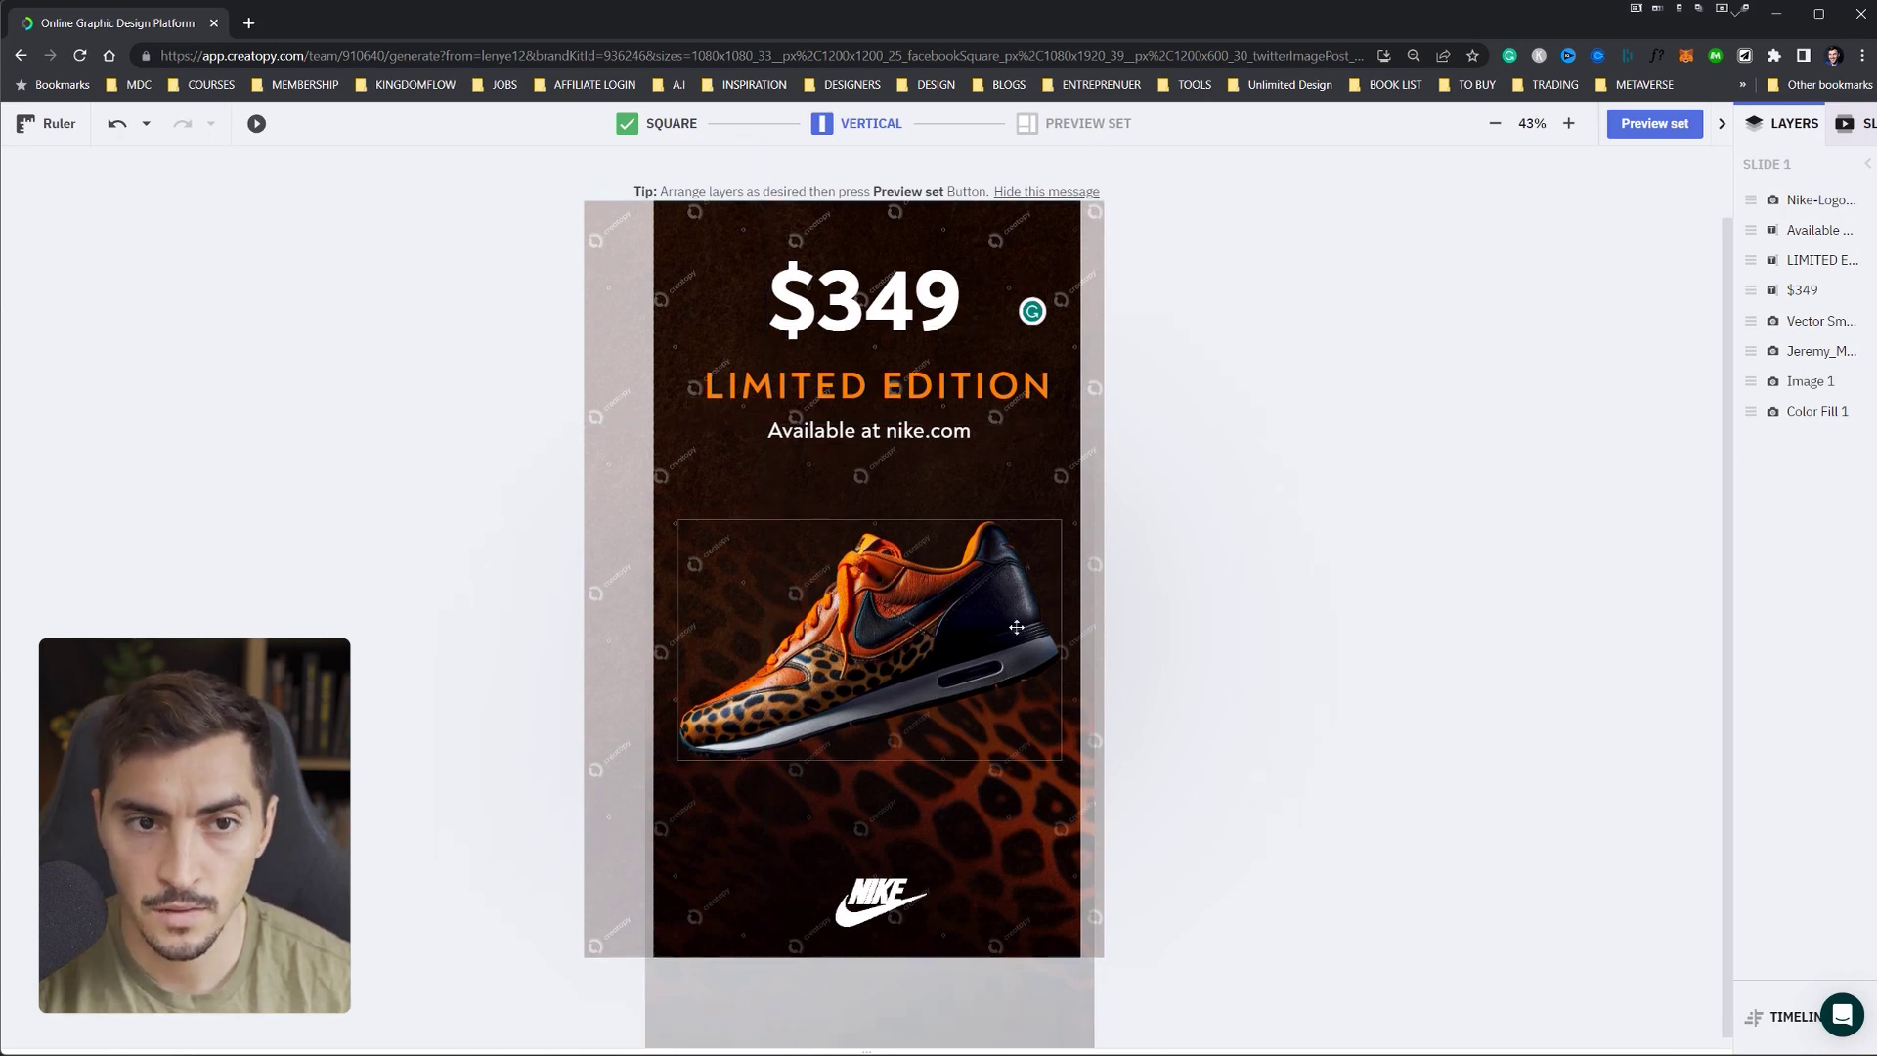
scroll(804, 112, up, 2)
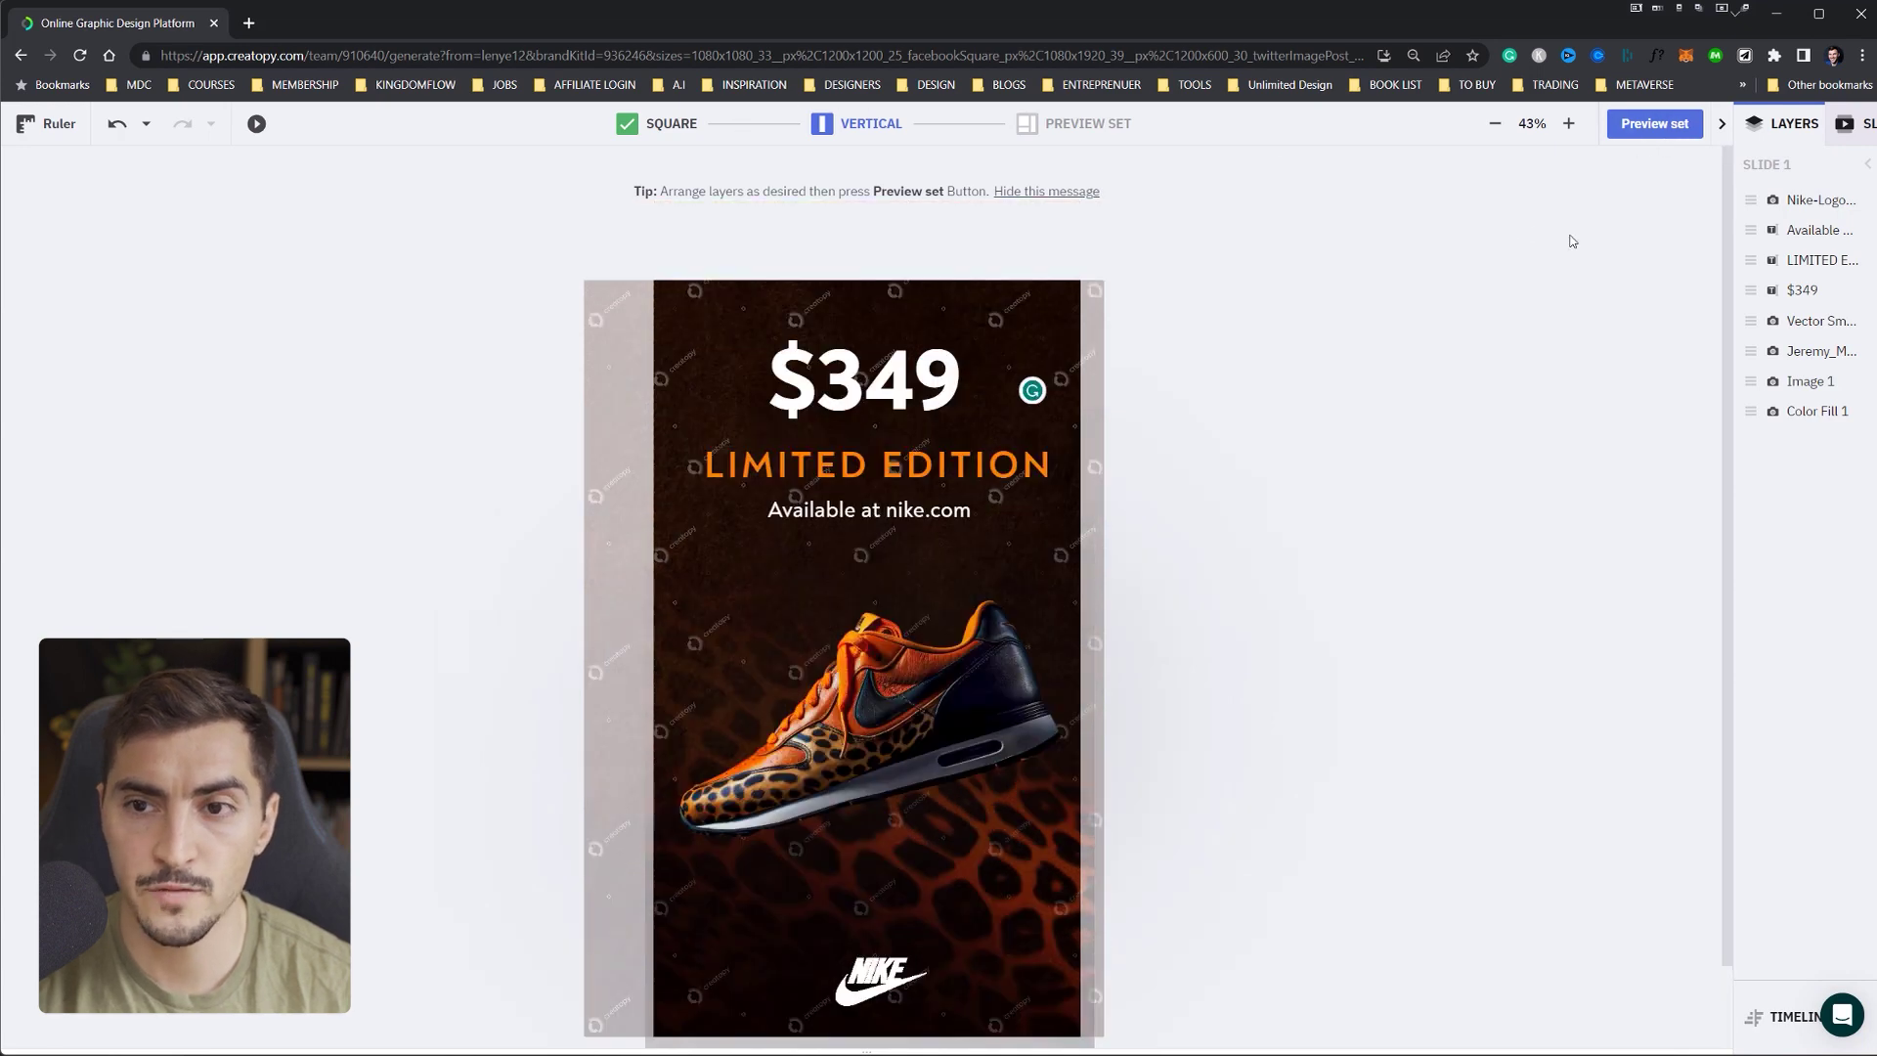
- Preview the set and scroll through every resized format
click(1656, 125)
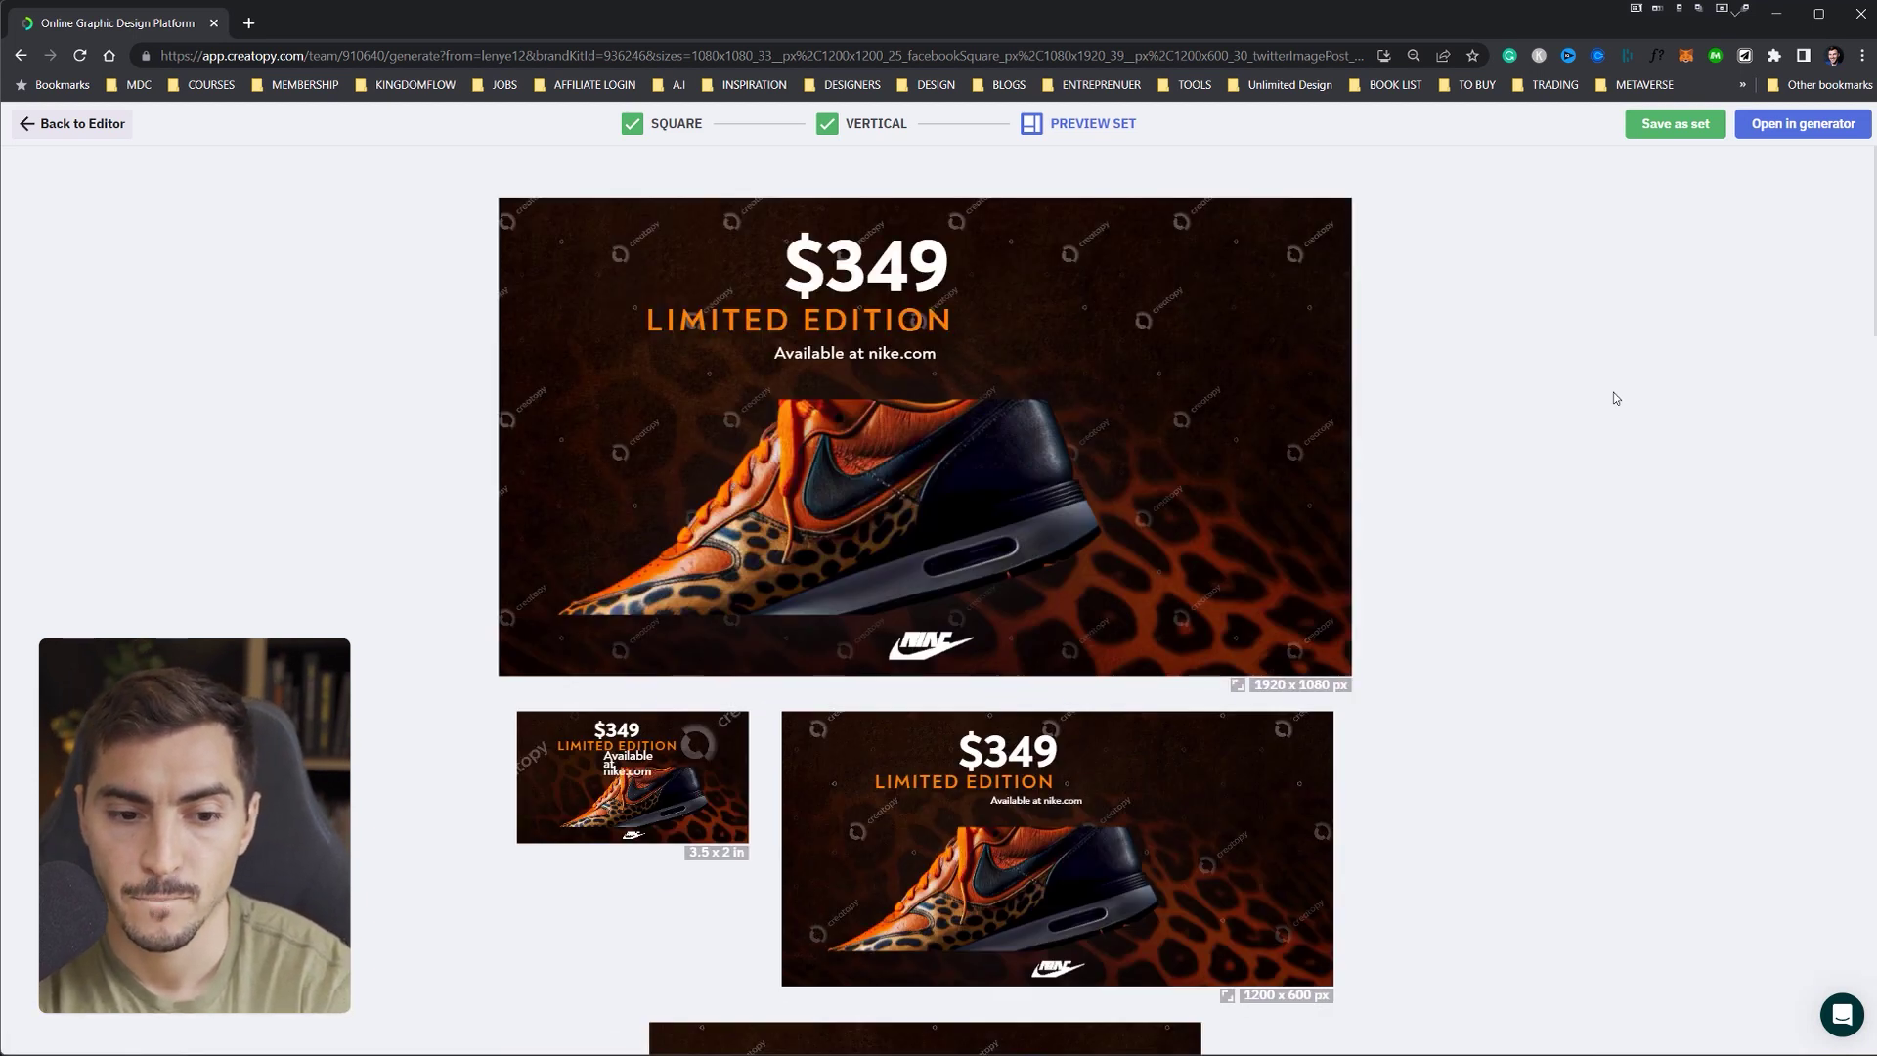
scroll(1505, 335, down, 7)
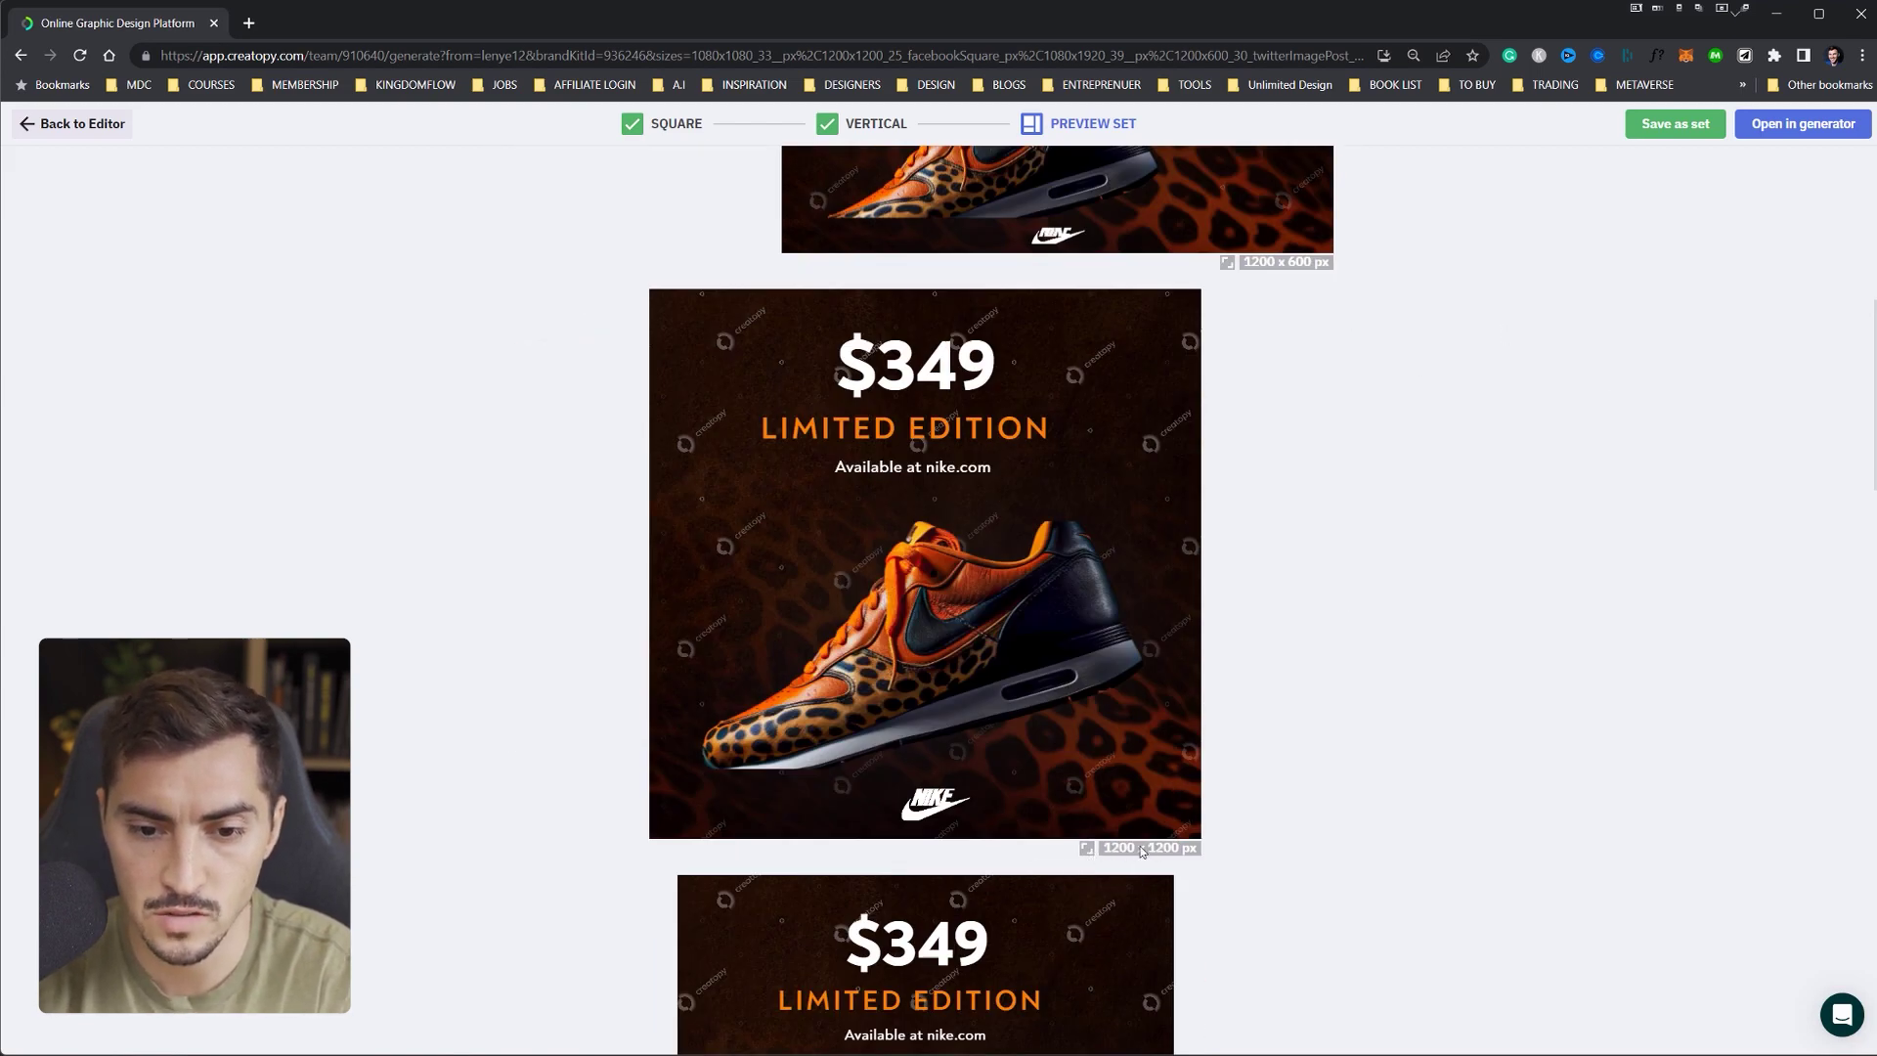
scroll(1147, 852, down, 7)
scroll(819, 383, up, 2)
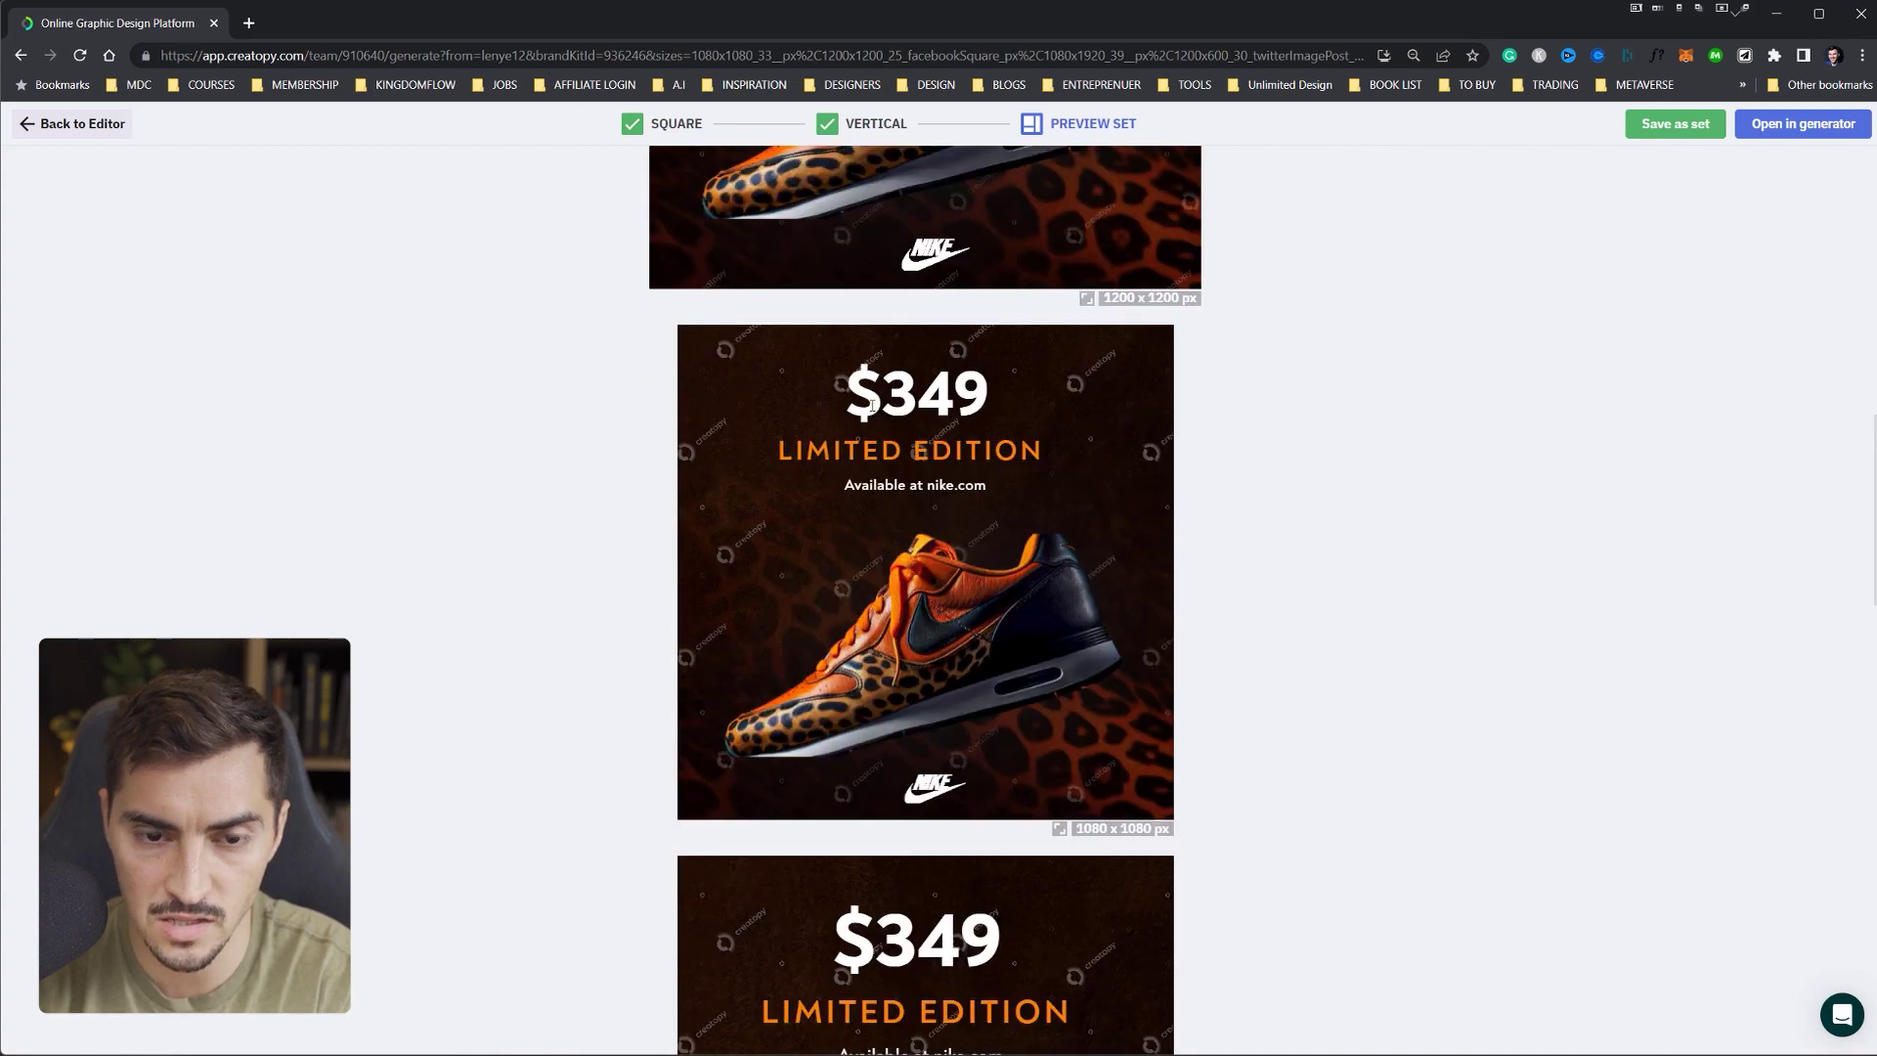
scroll(1079, 494, down, 6)
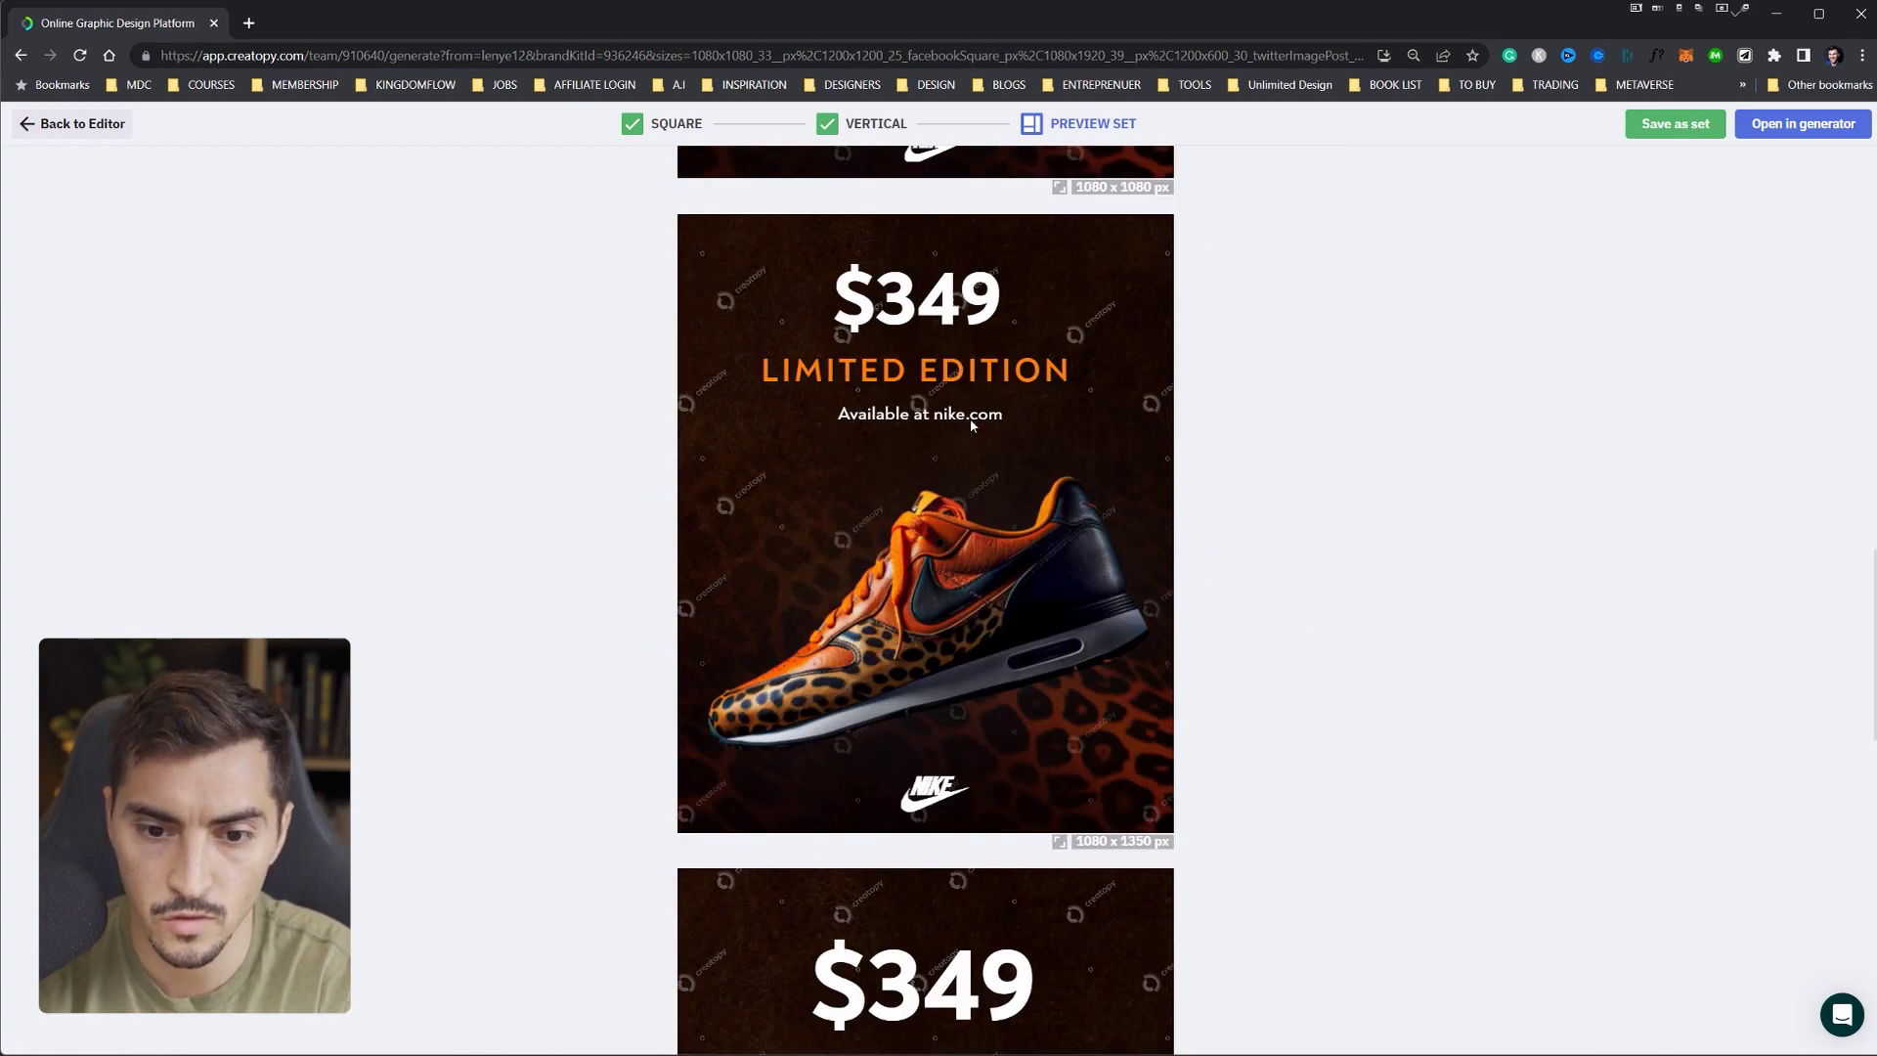
scroll(1150, 569, down, 8)
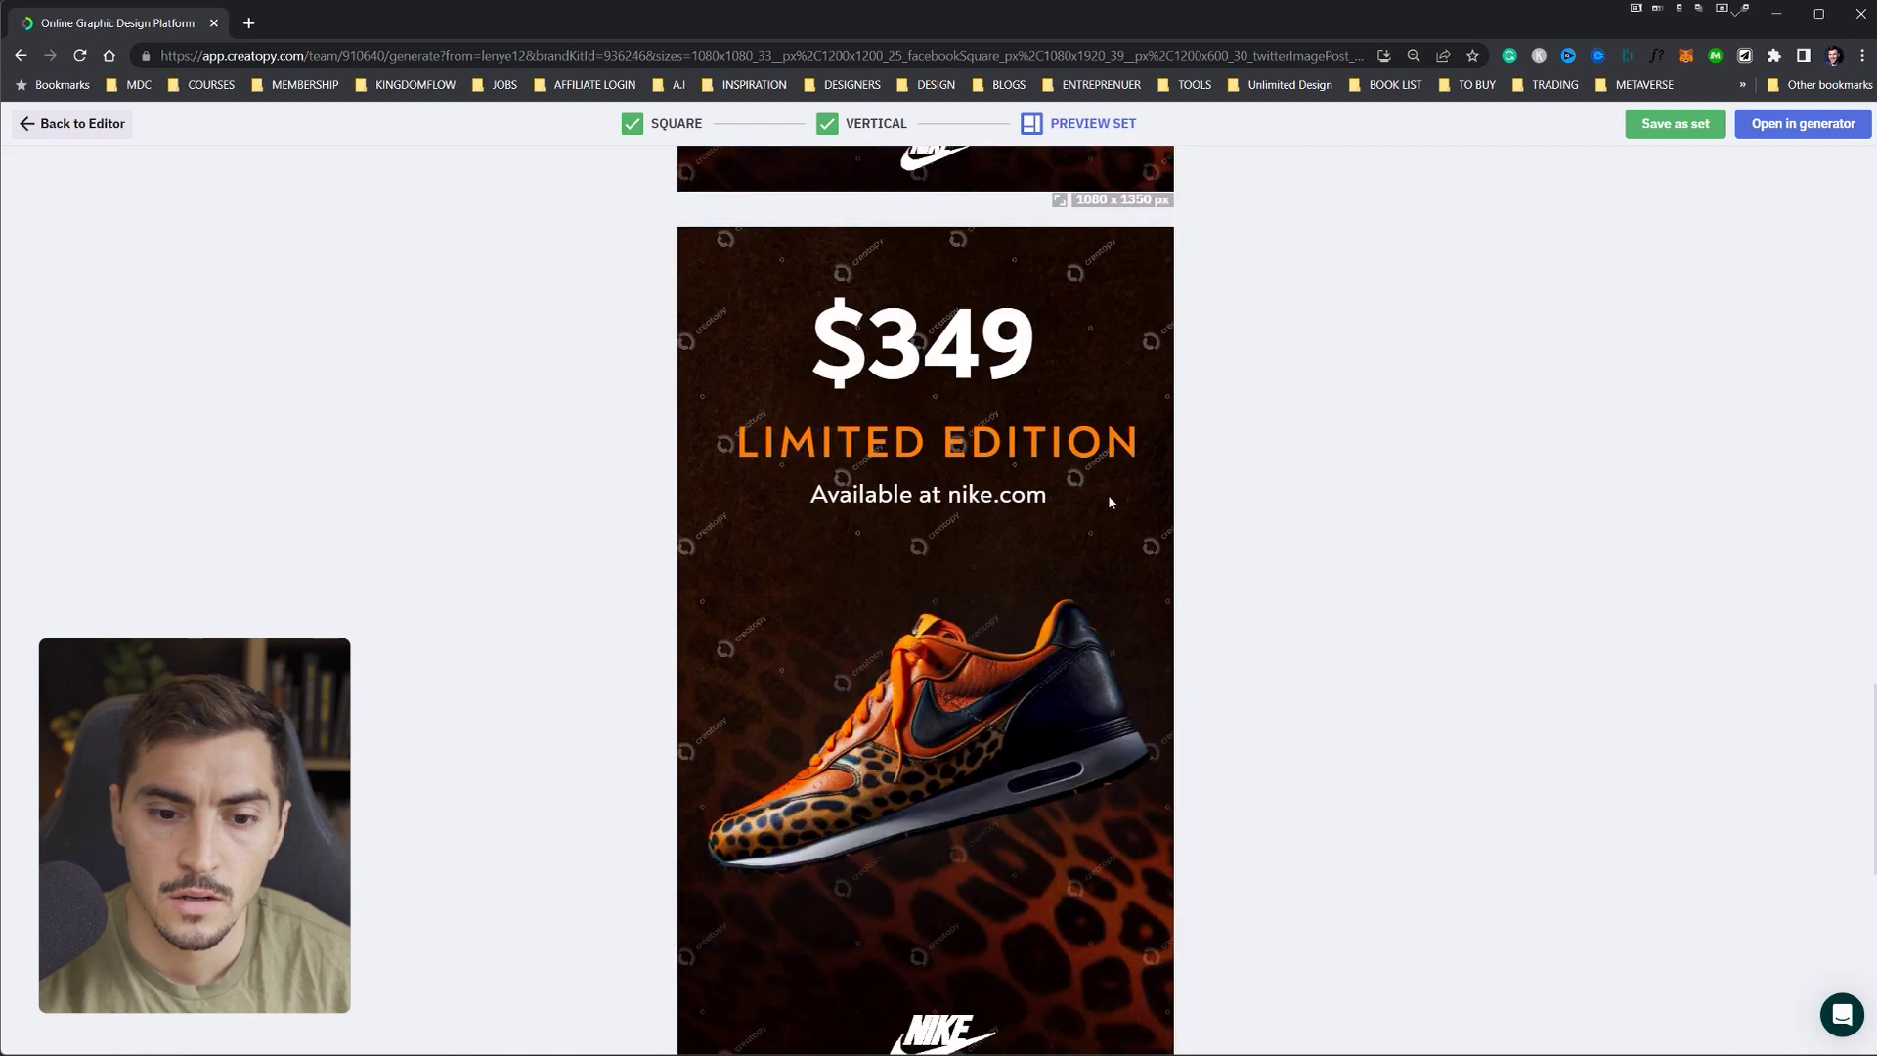
scroll(1110, 501, down, 7)
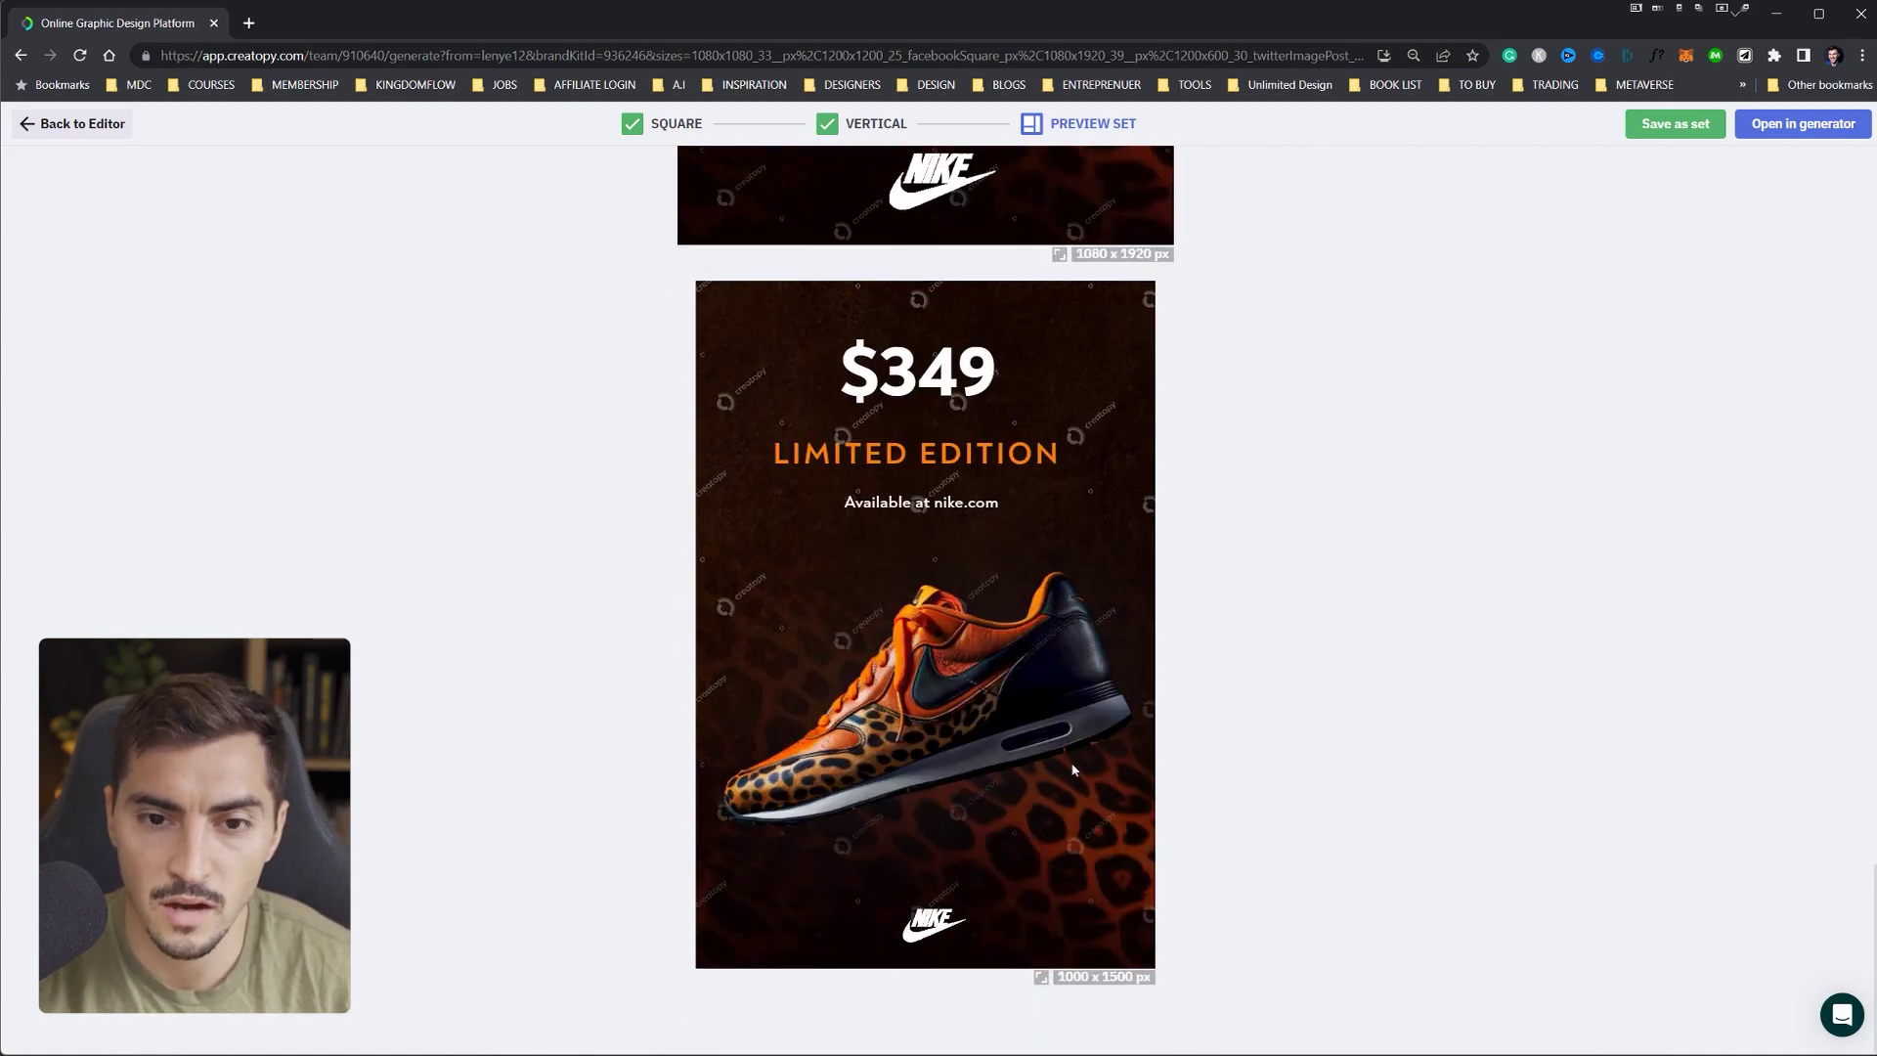
scroll(1074, 770, down, 15)
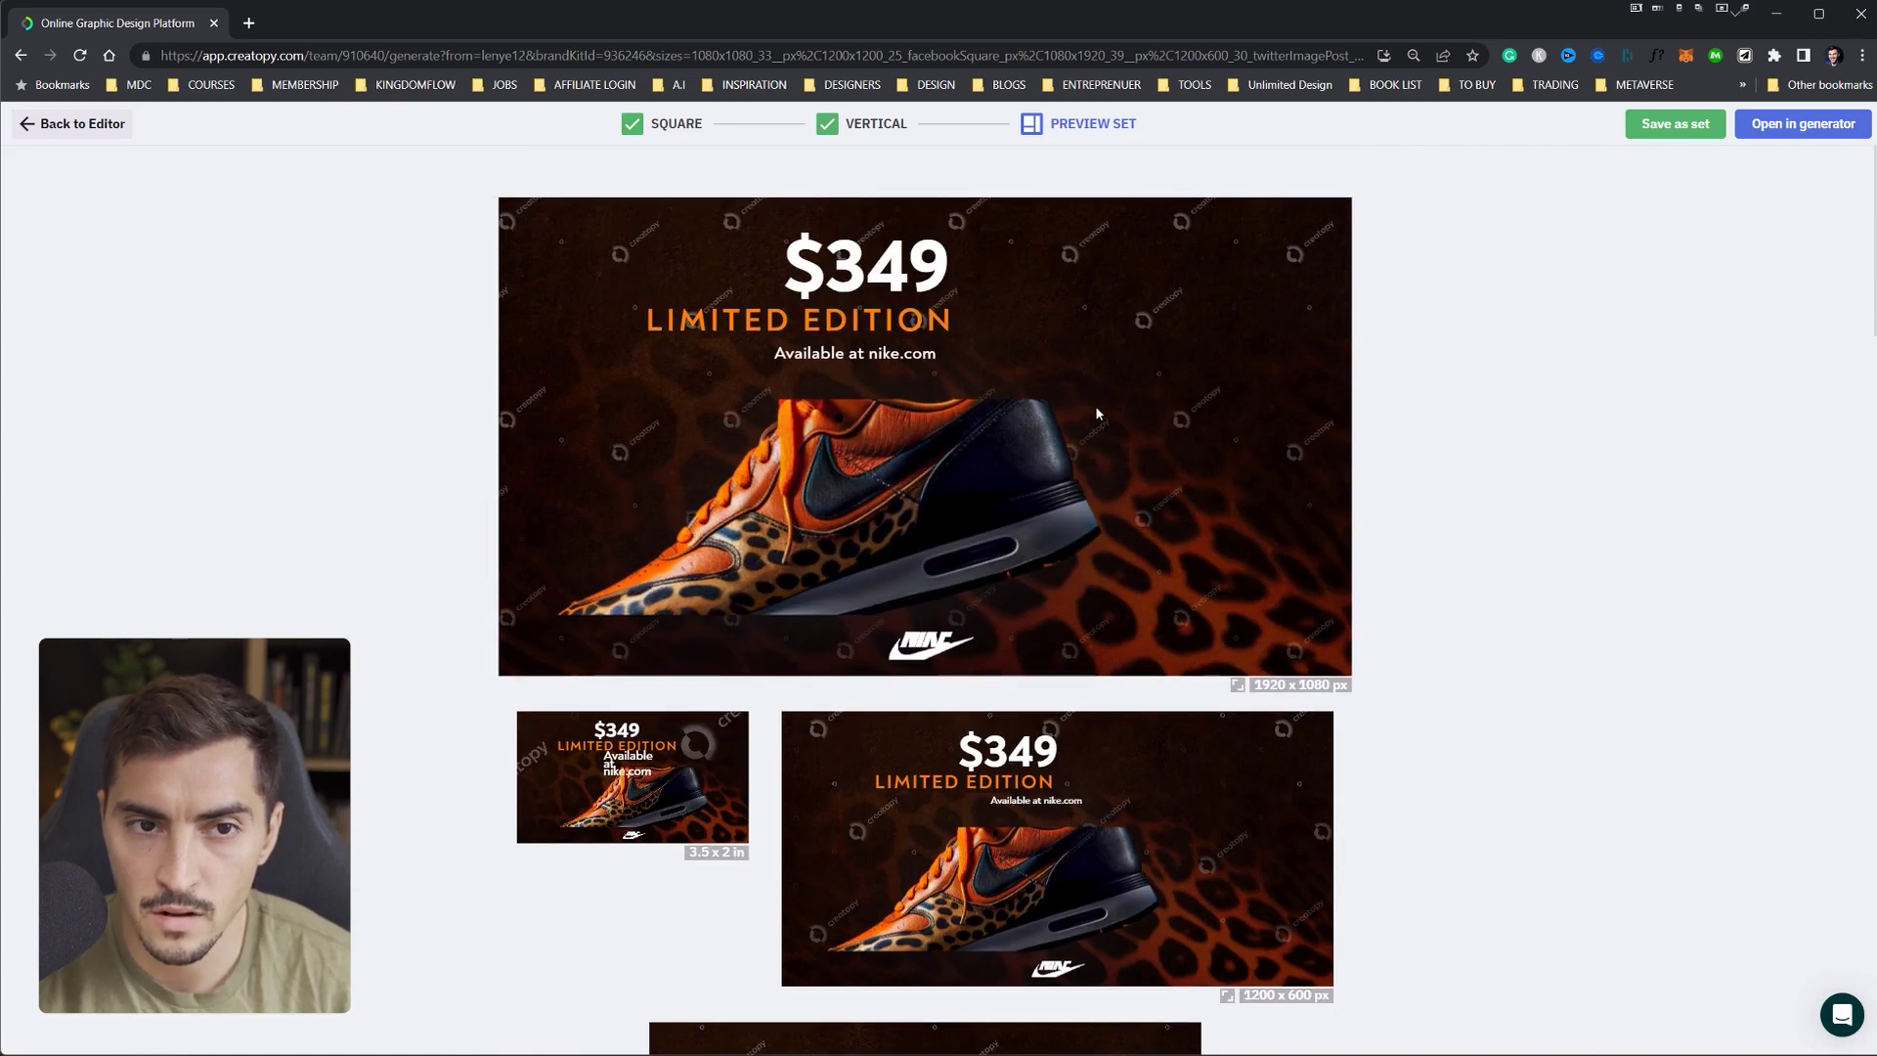
- Shrink and raise the shoe in the Square ad, then preview the set again
click(661, 122)
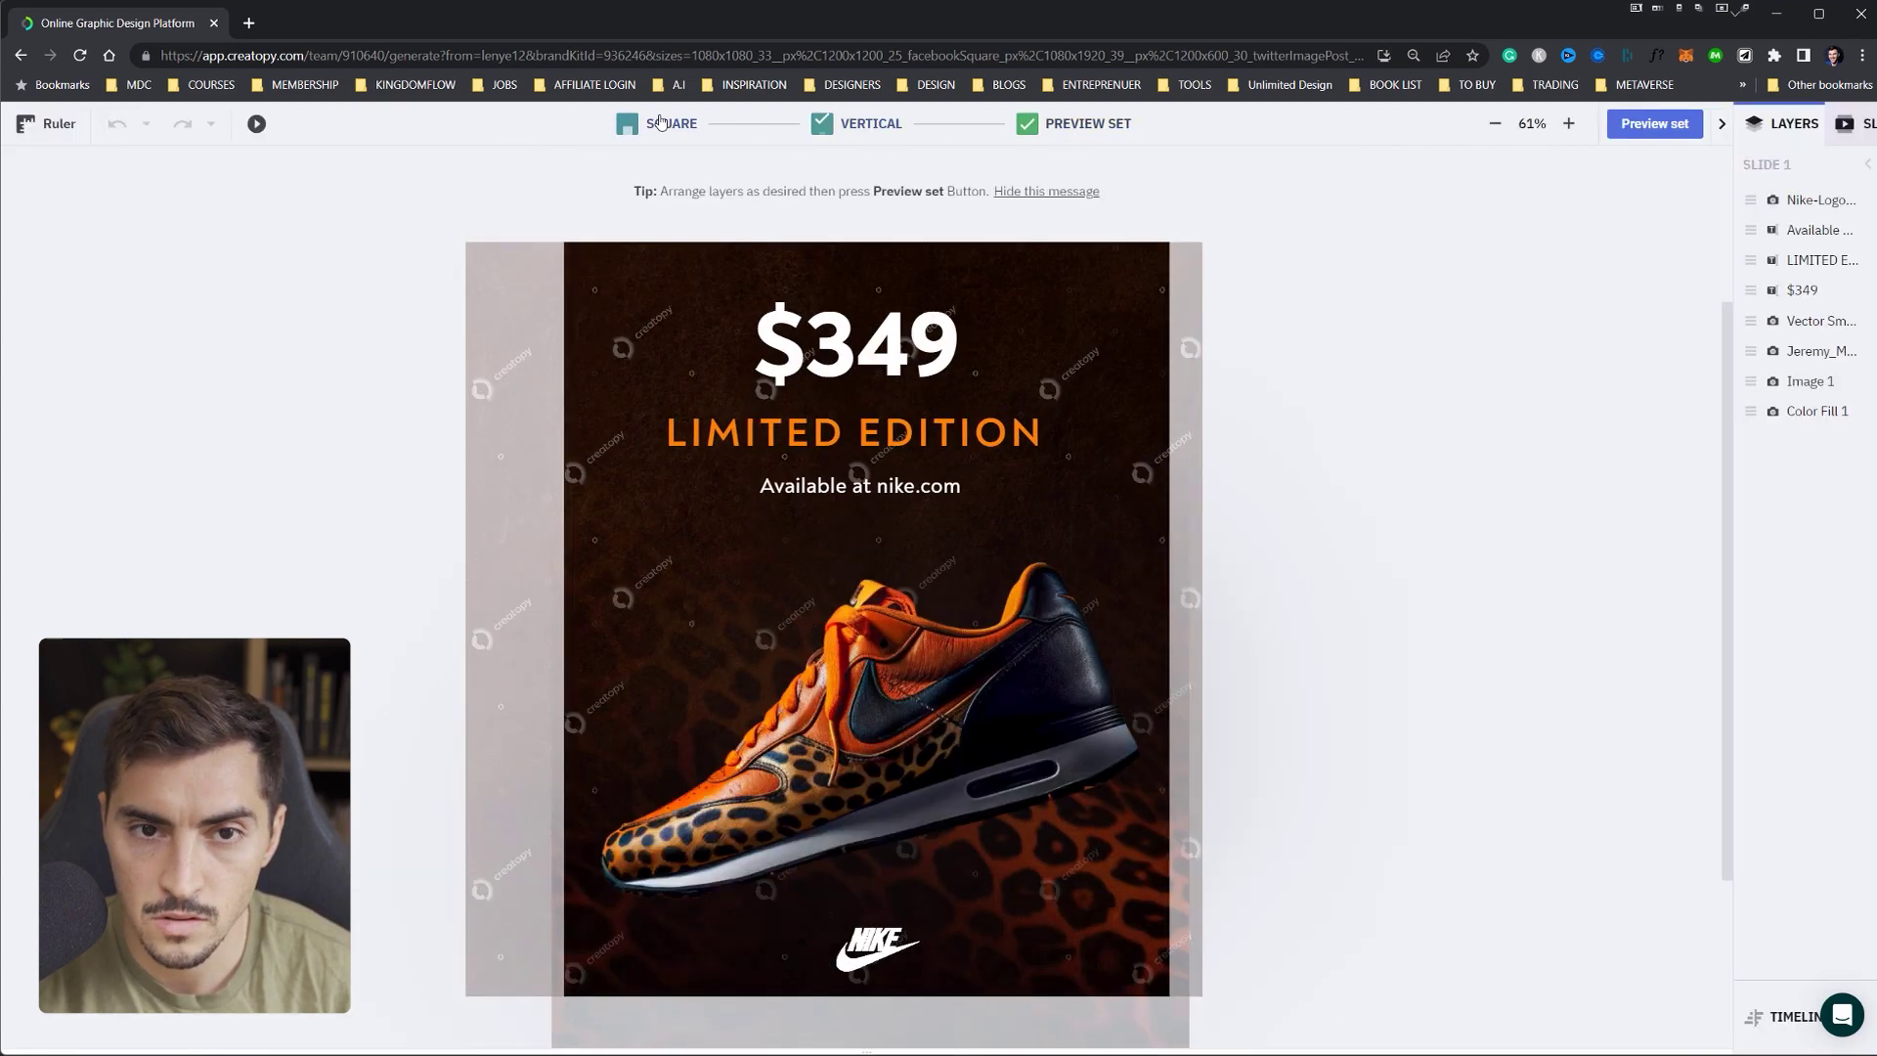
click(851, 127)
click(640, 122)
click(1124, 328)
drag(1133, 320, 1105, 201)
click(1085, 123)
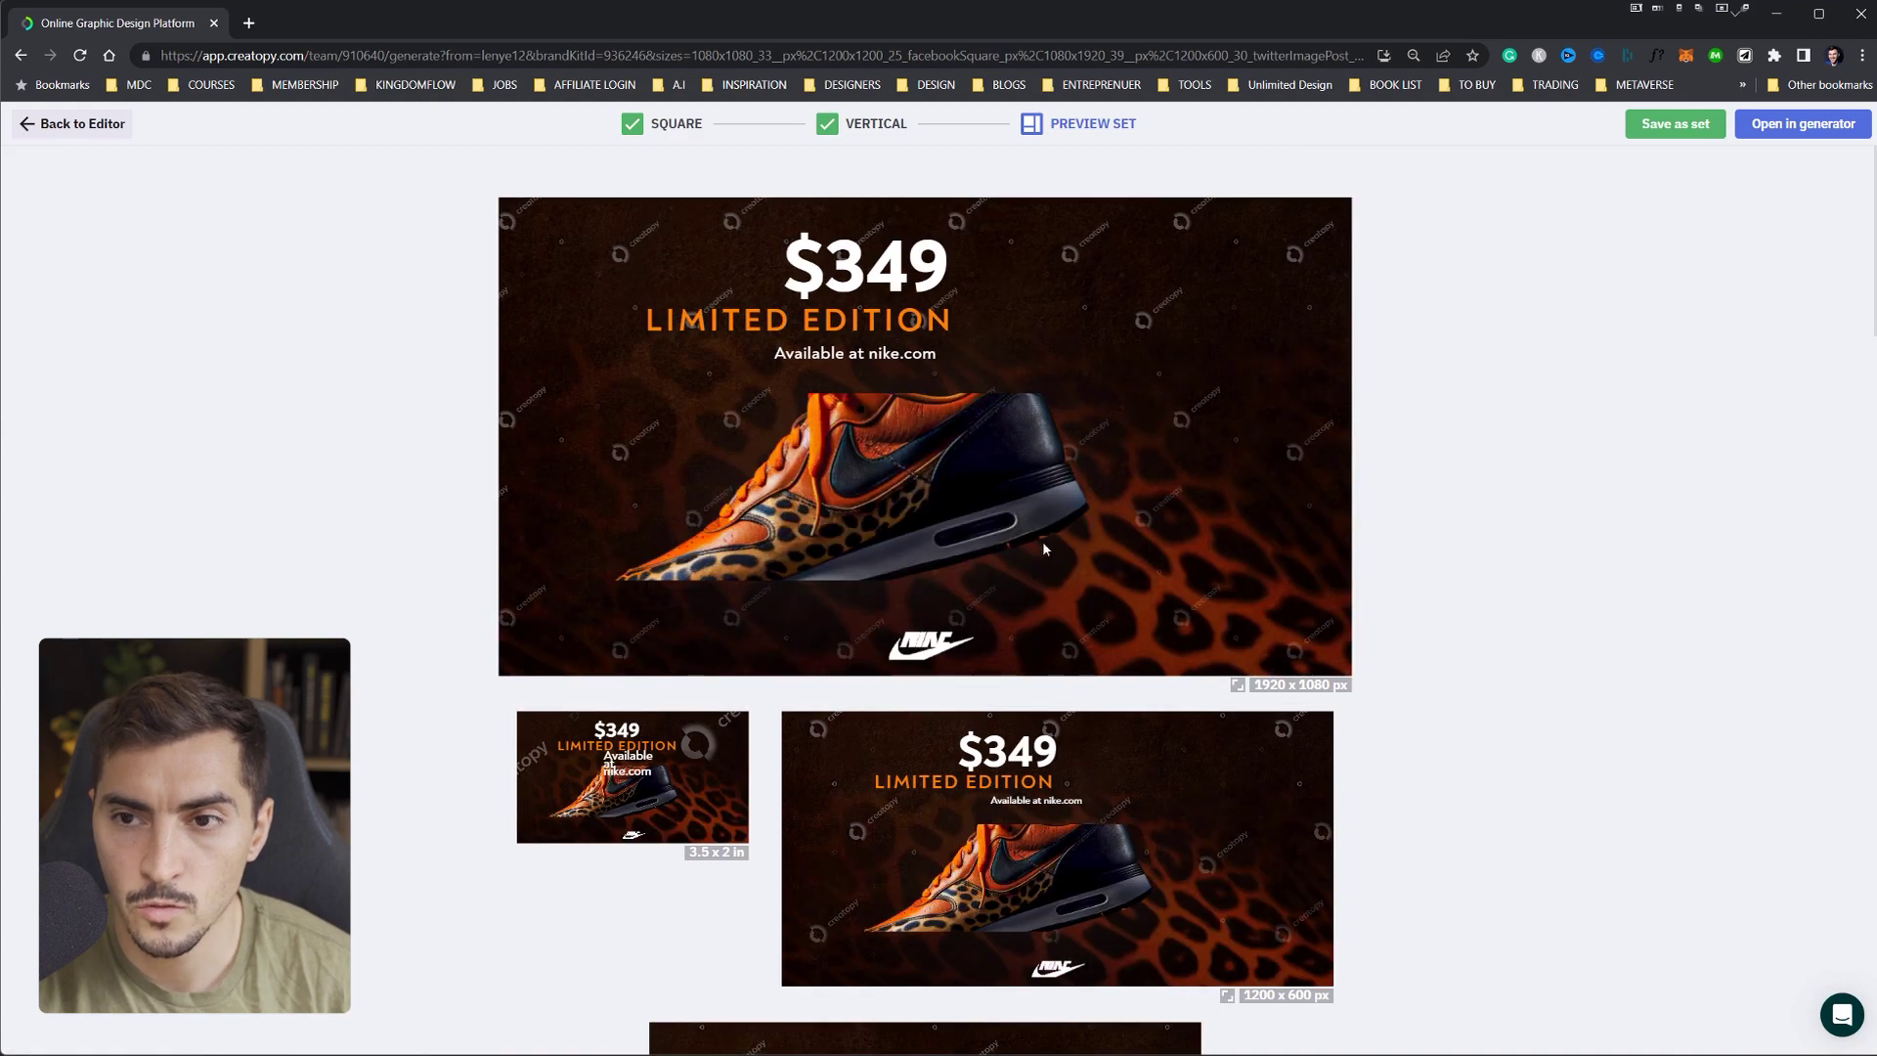
- Open the set in the generator and scroll through Instagram Post, Business Card, Story, Twitter and Facebook Square versions
scroll(1793, 231, down, 10)
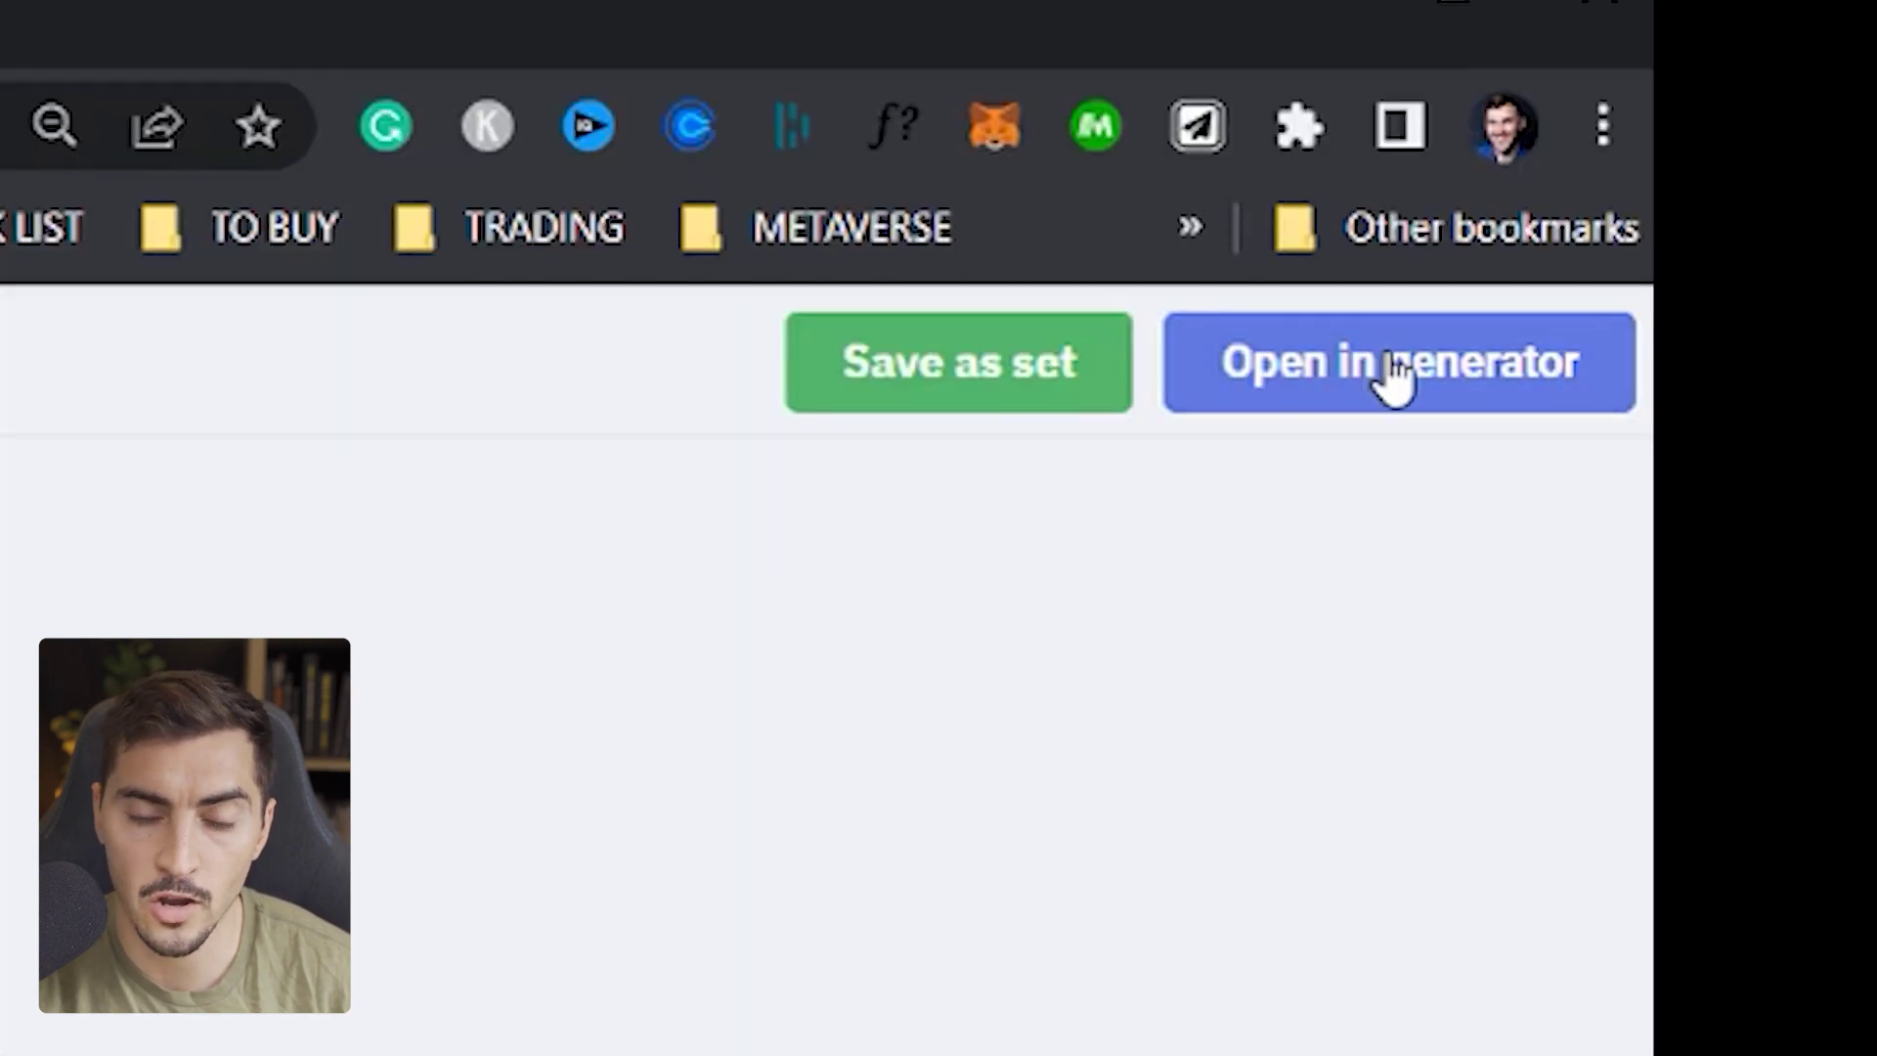
click(1394, 372)
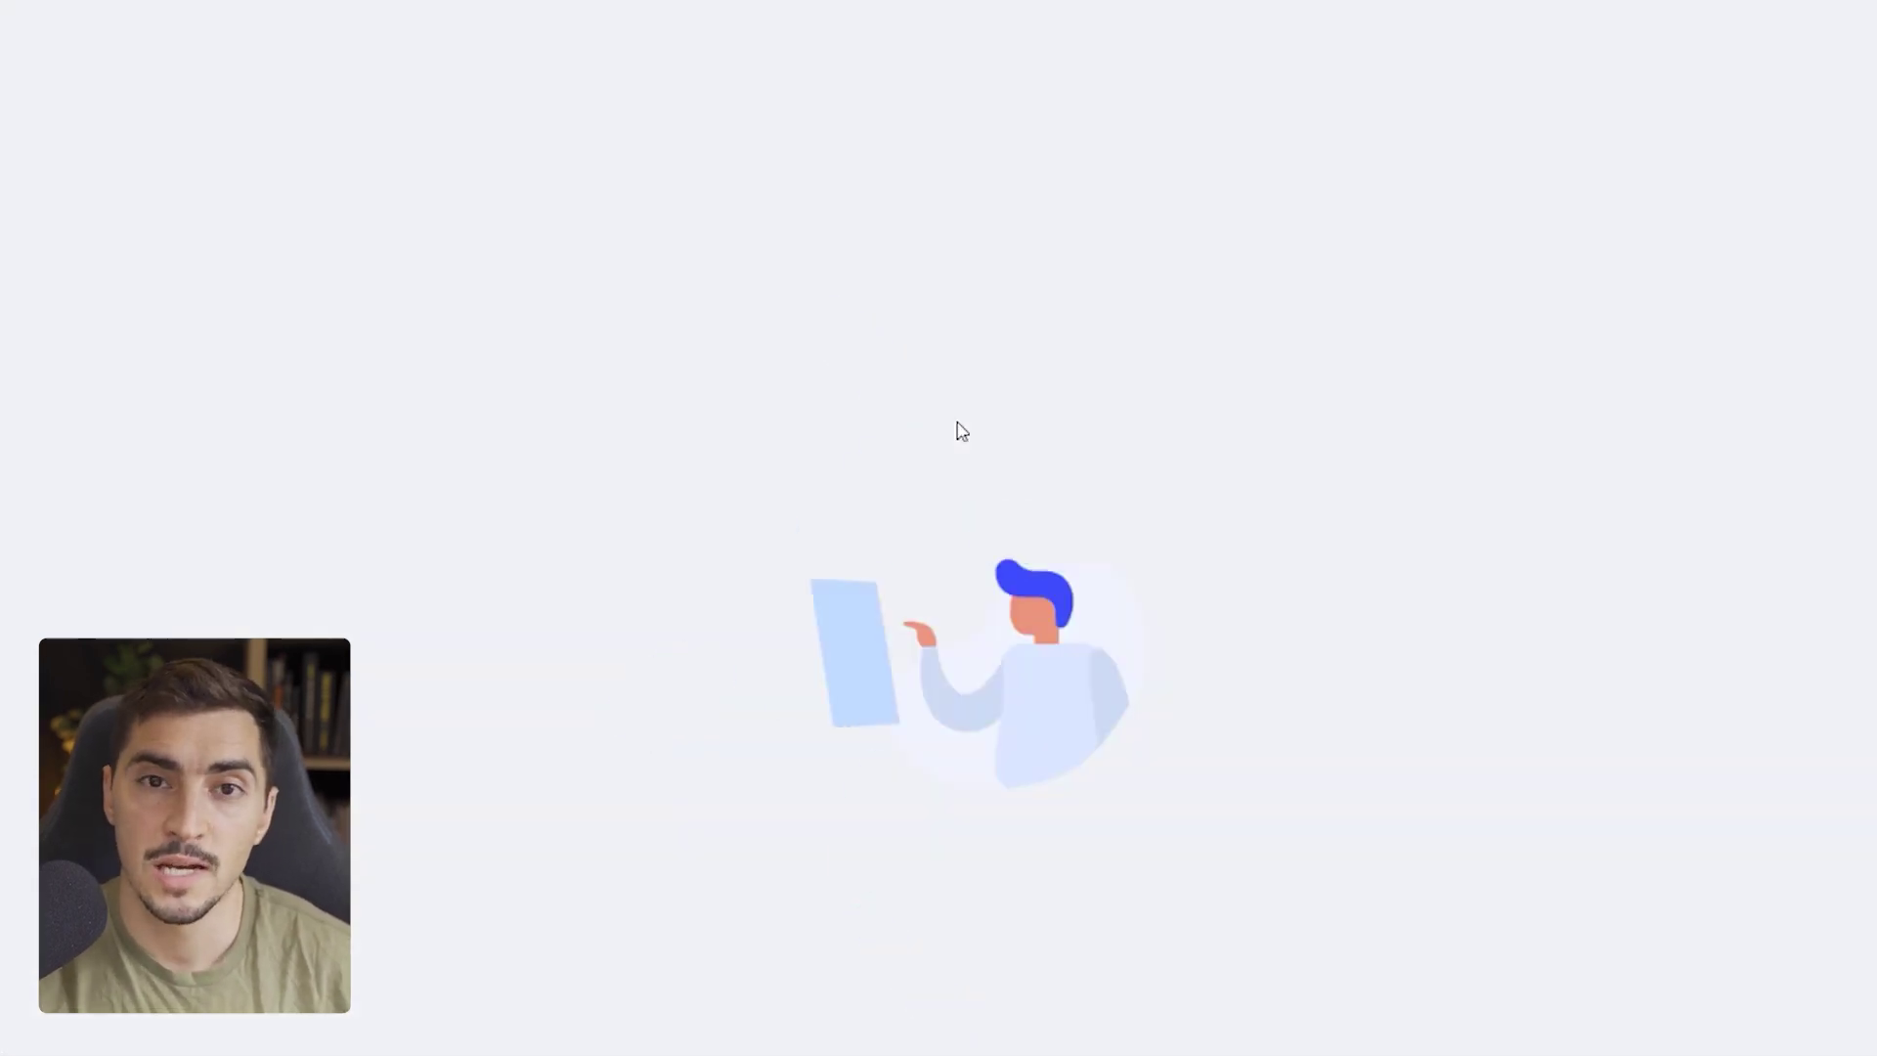
scroll(1160, 297, down, 3)
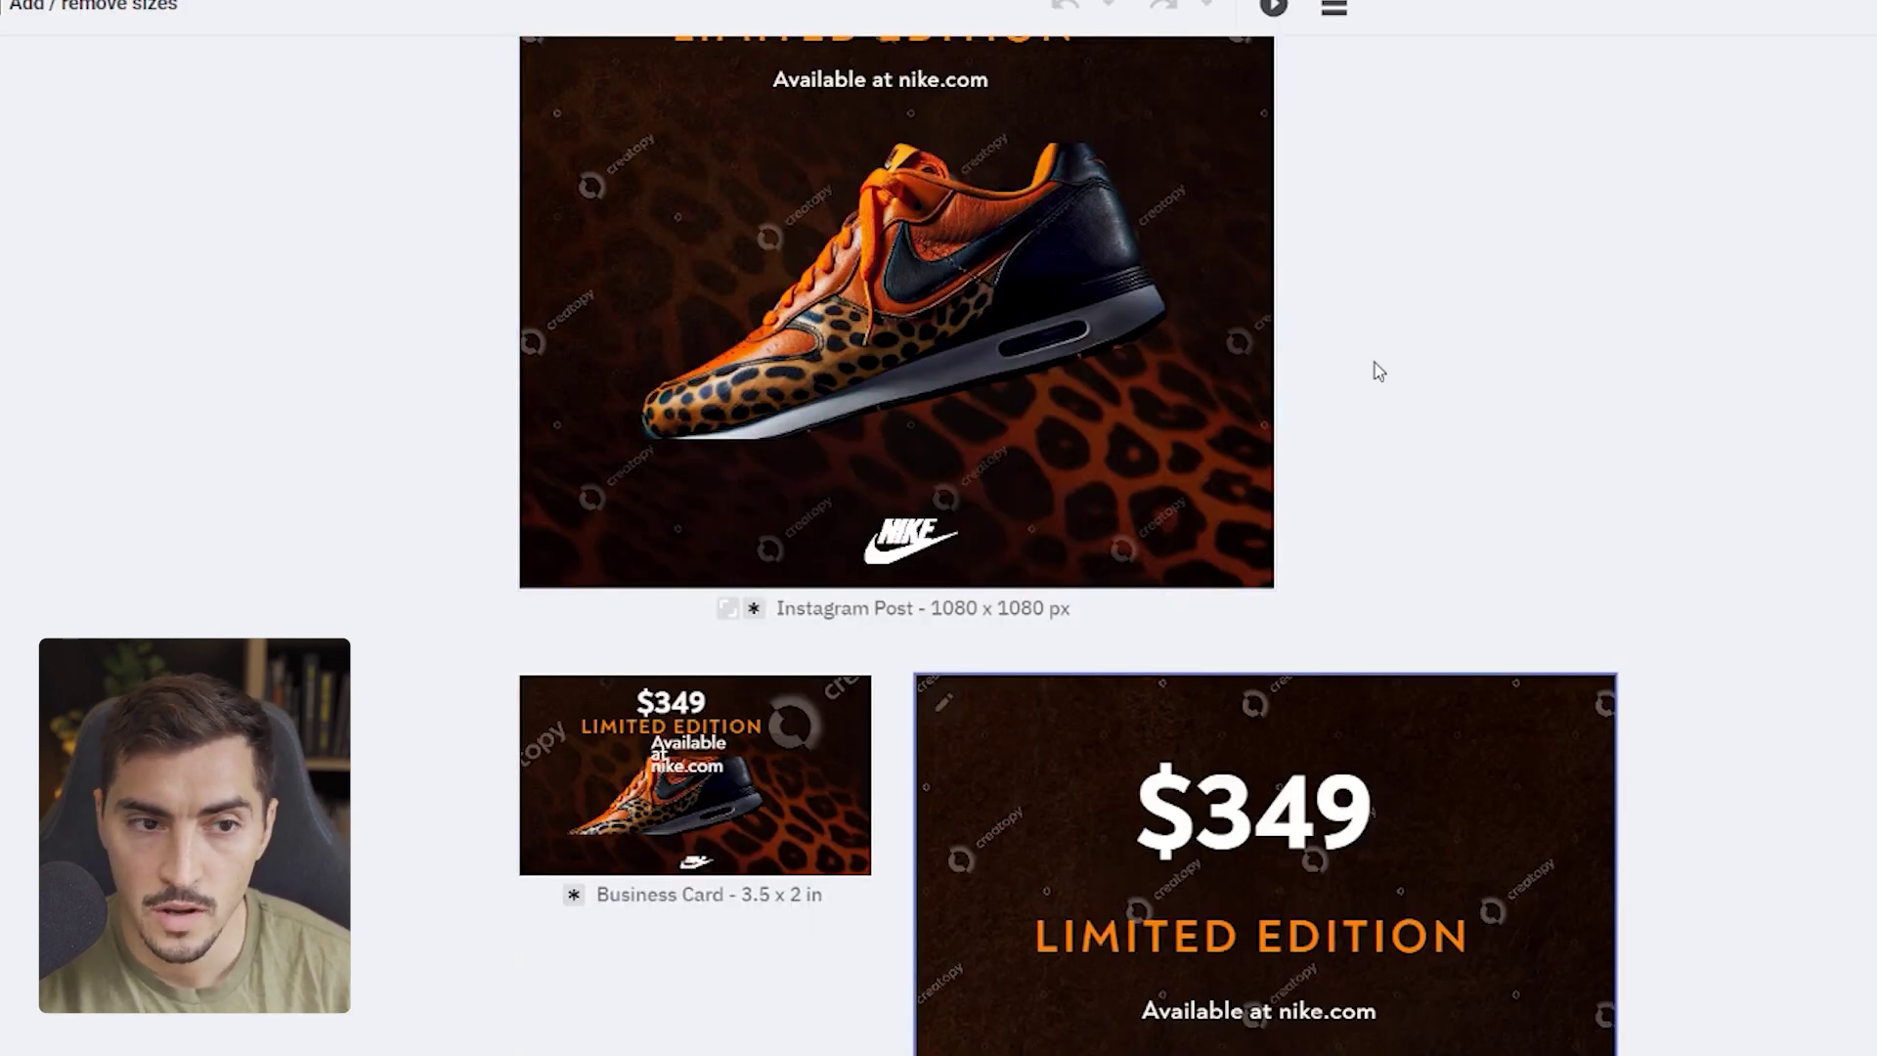
scroll(1411, 358, up, 3)
scroll(408, 344, down, 20)
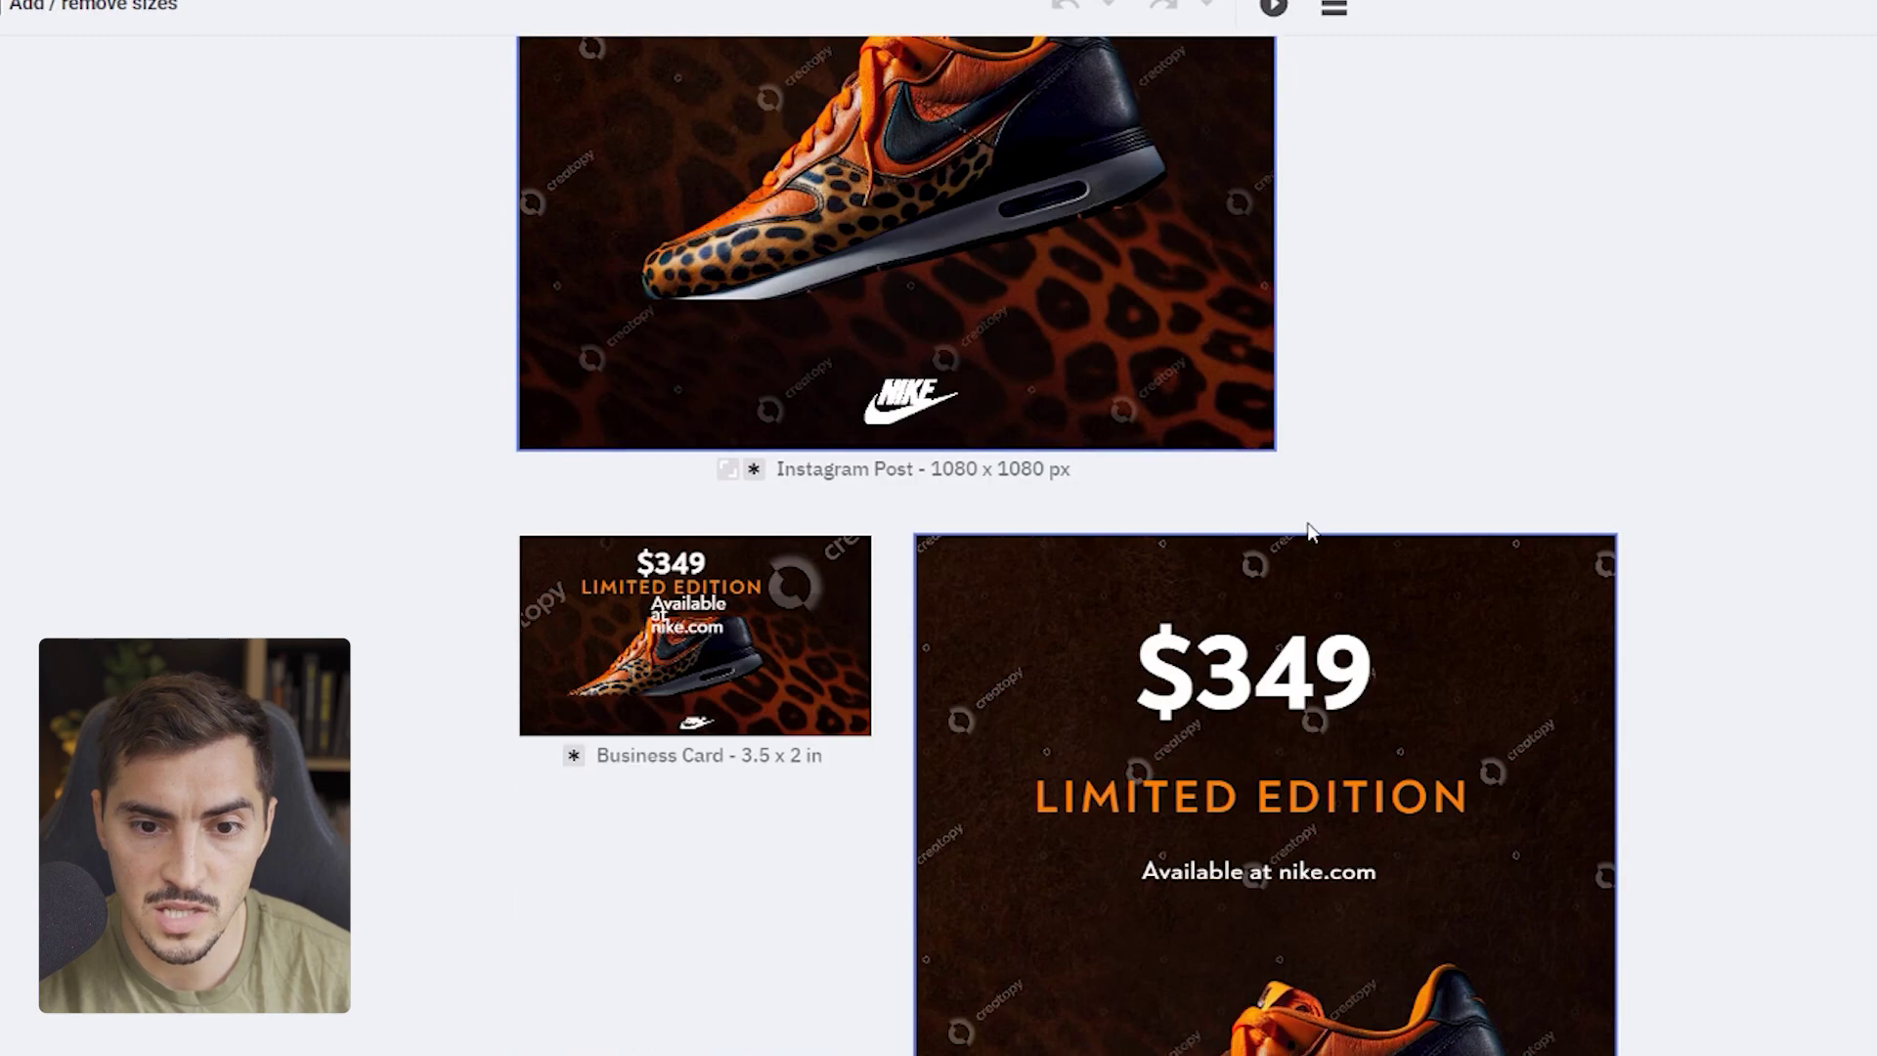
scroll(938, 547, down, 12)
scroll(943, 877, down, 8)
scroll(944, 877, up, 15)
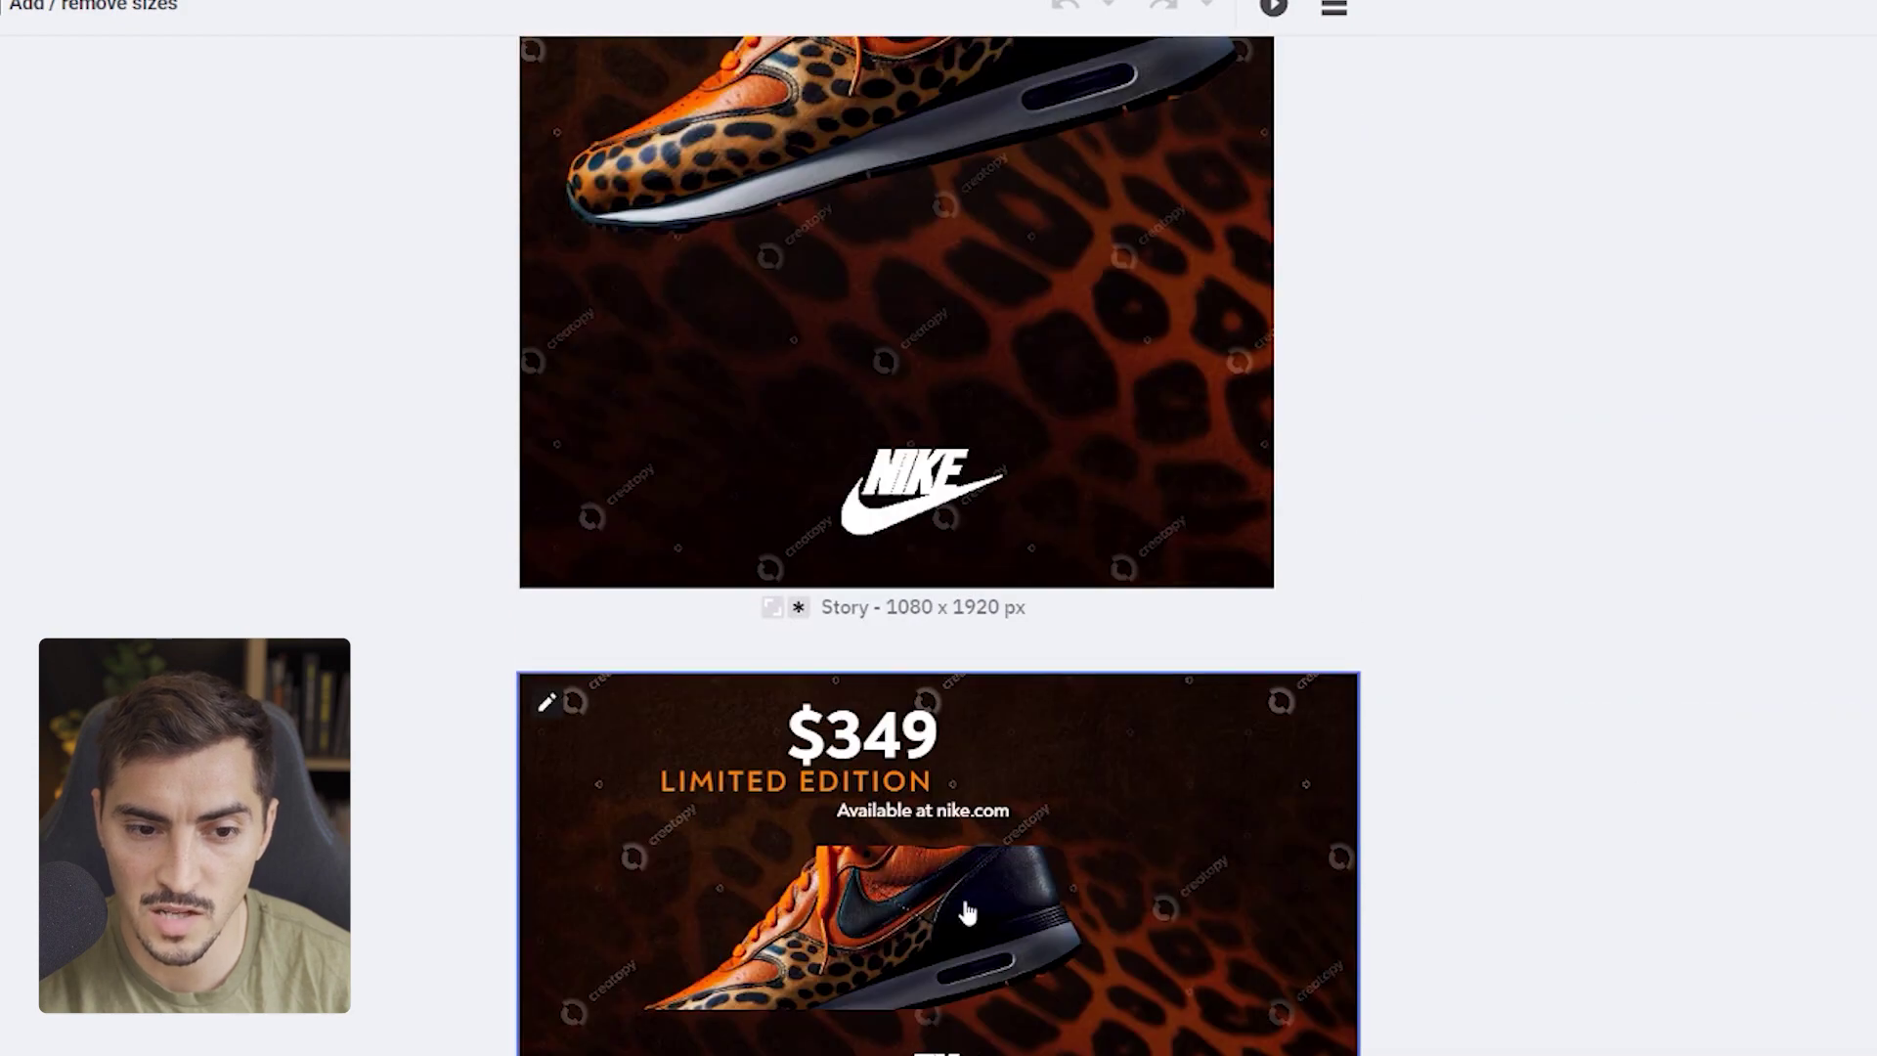
- Shrink the shoe in the Twitter Image Post and move it to the banner's right side
click(550, 710)
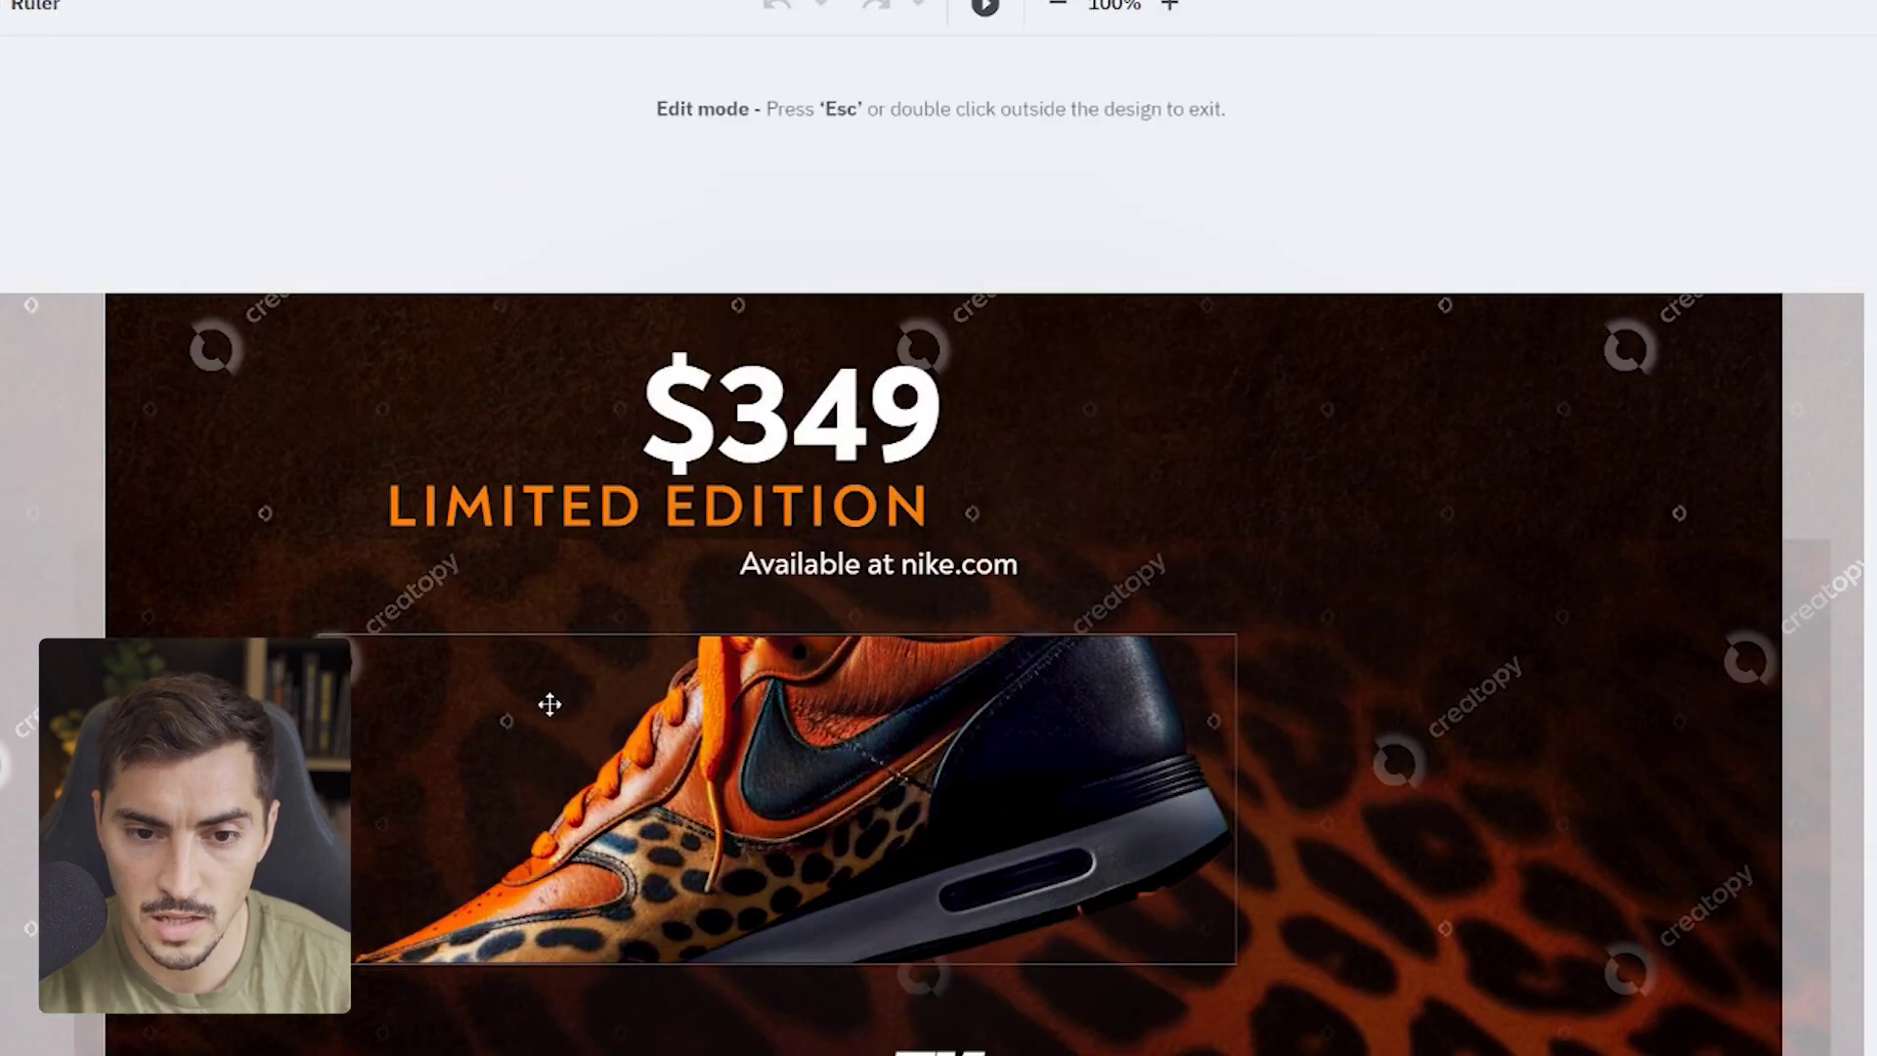
click(956, 808)
mouse_move(1241, 960)
mouse_down()
mouse_move(1352, 1052)
mouse_move(1652, 1055)
mouse_move(1080, 905)
mouse_up()
drag(871, 884, 1070, 752)
drag(1070, 605, 1014, 407)
drag(1059, 499, 1365, 500)
- Move the $349 price left and shift the leopard background upward
drag(1115, 294, 839, 378)
drag(629, 1044, 620, 913)
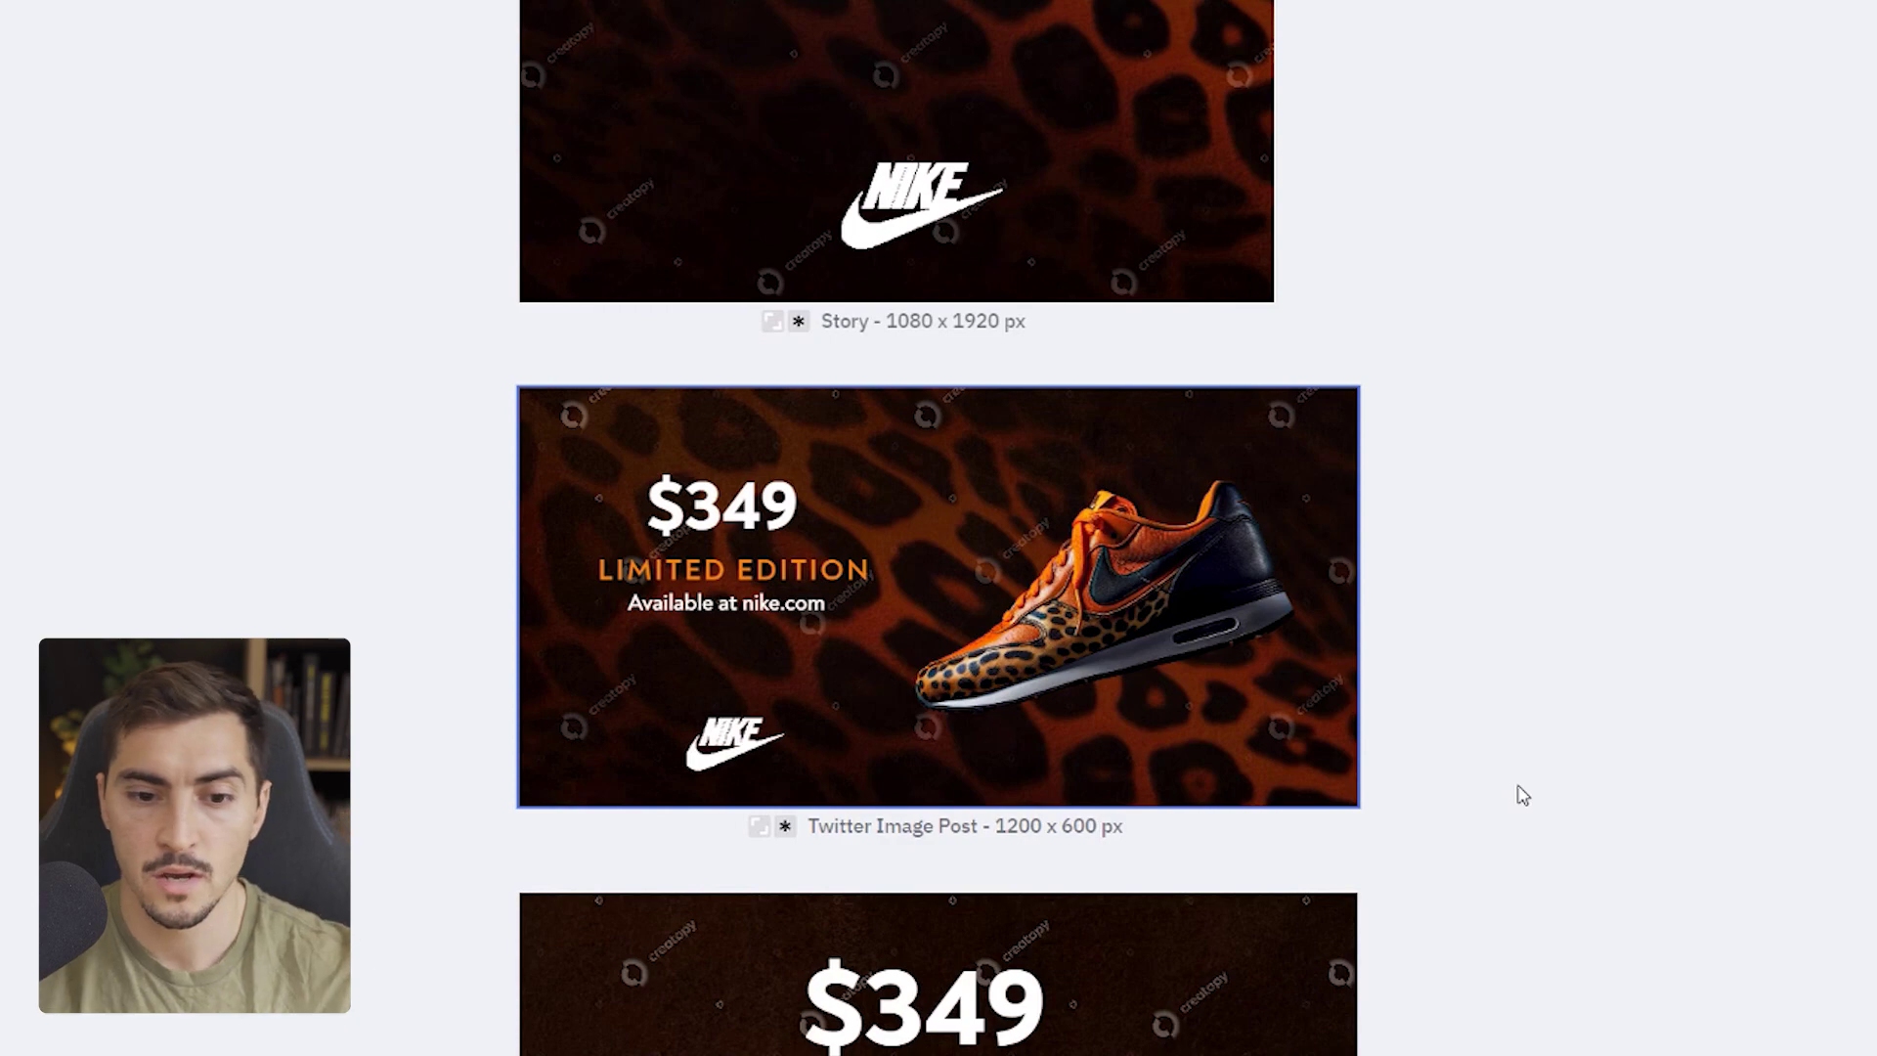
scroll(1522, 792, down, 2)
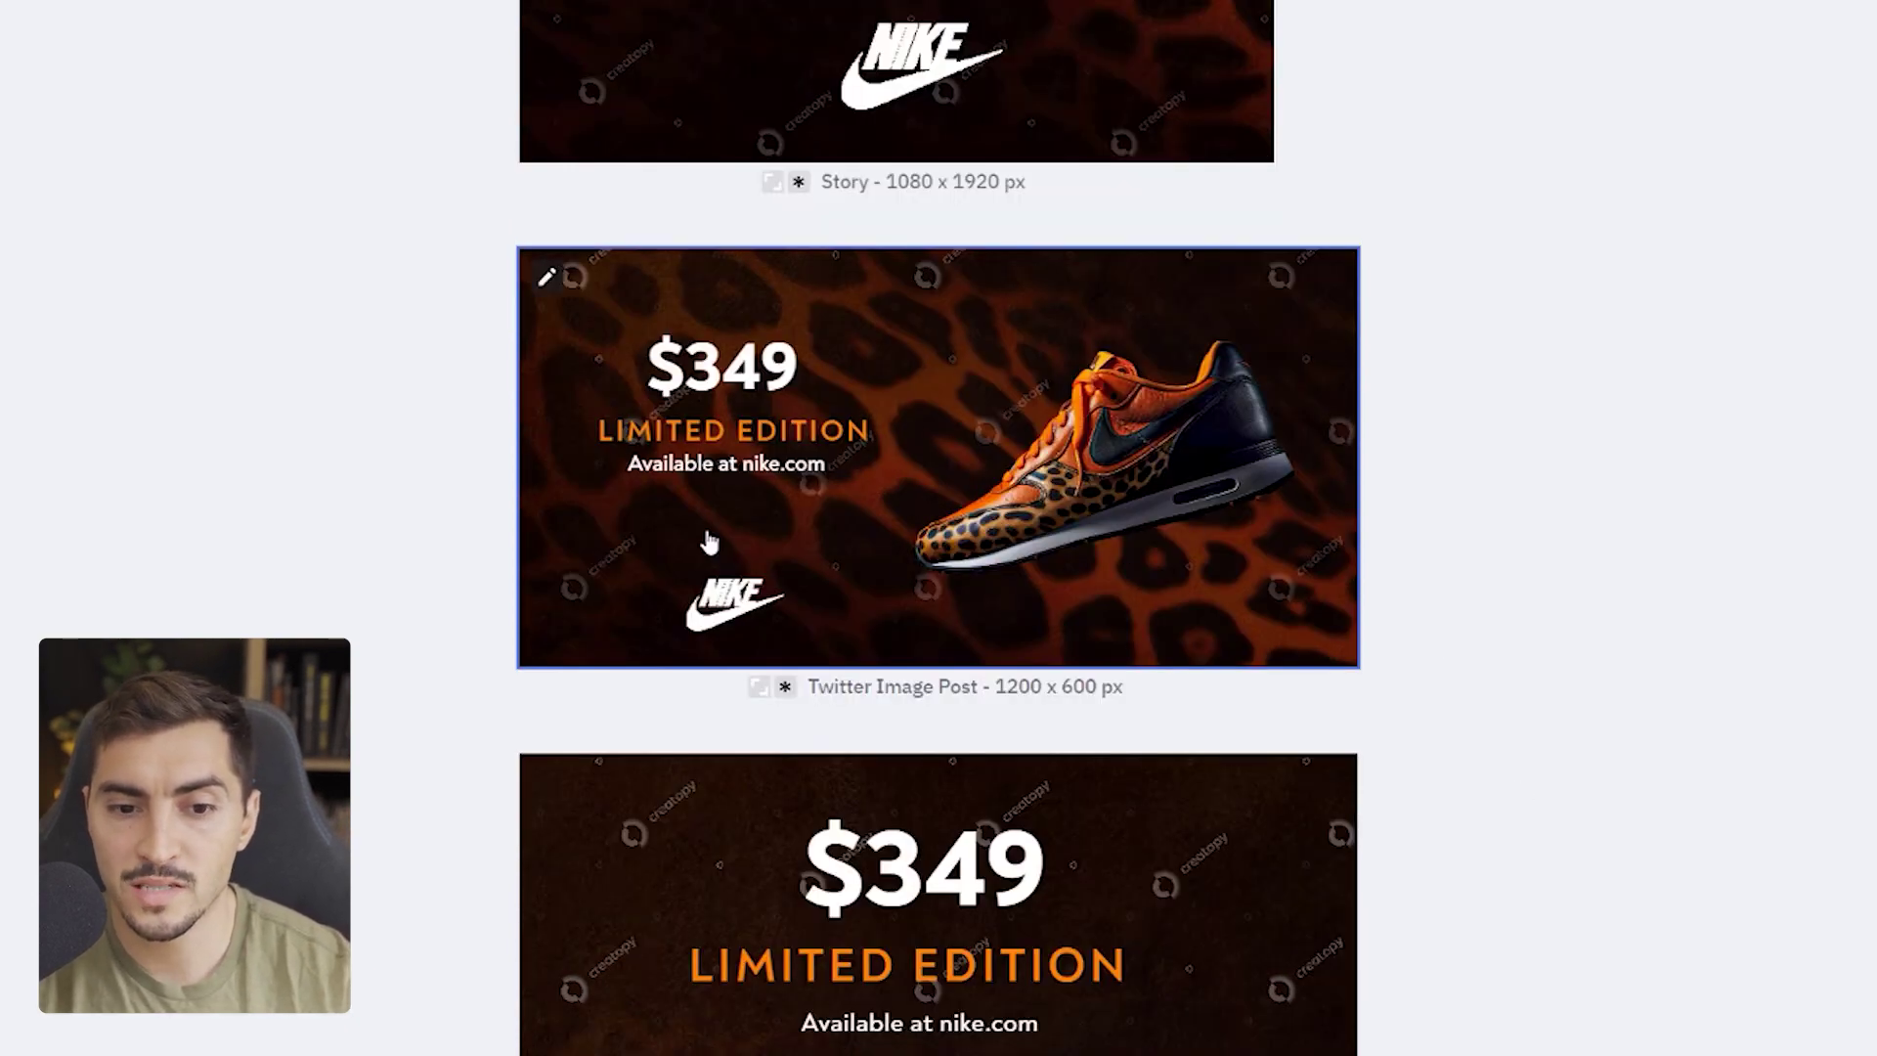
scroll(782, 445, down, 15)
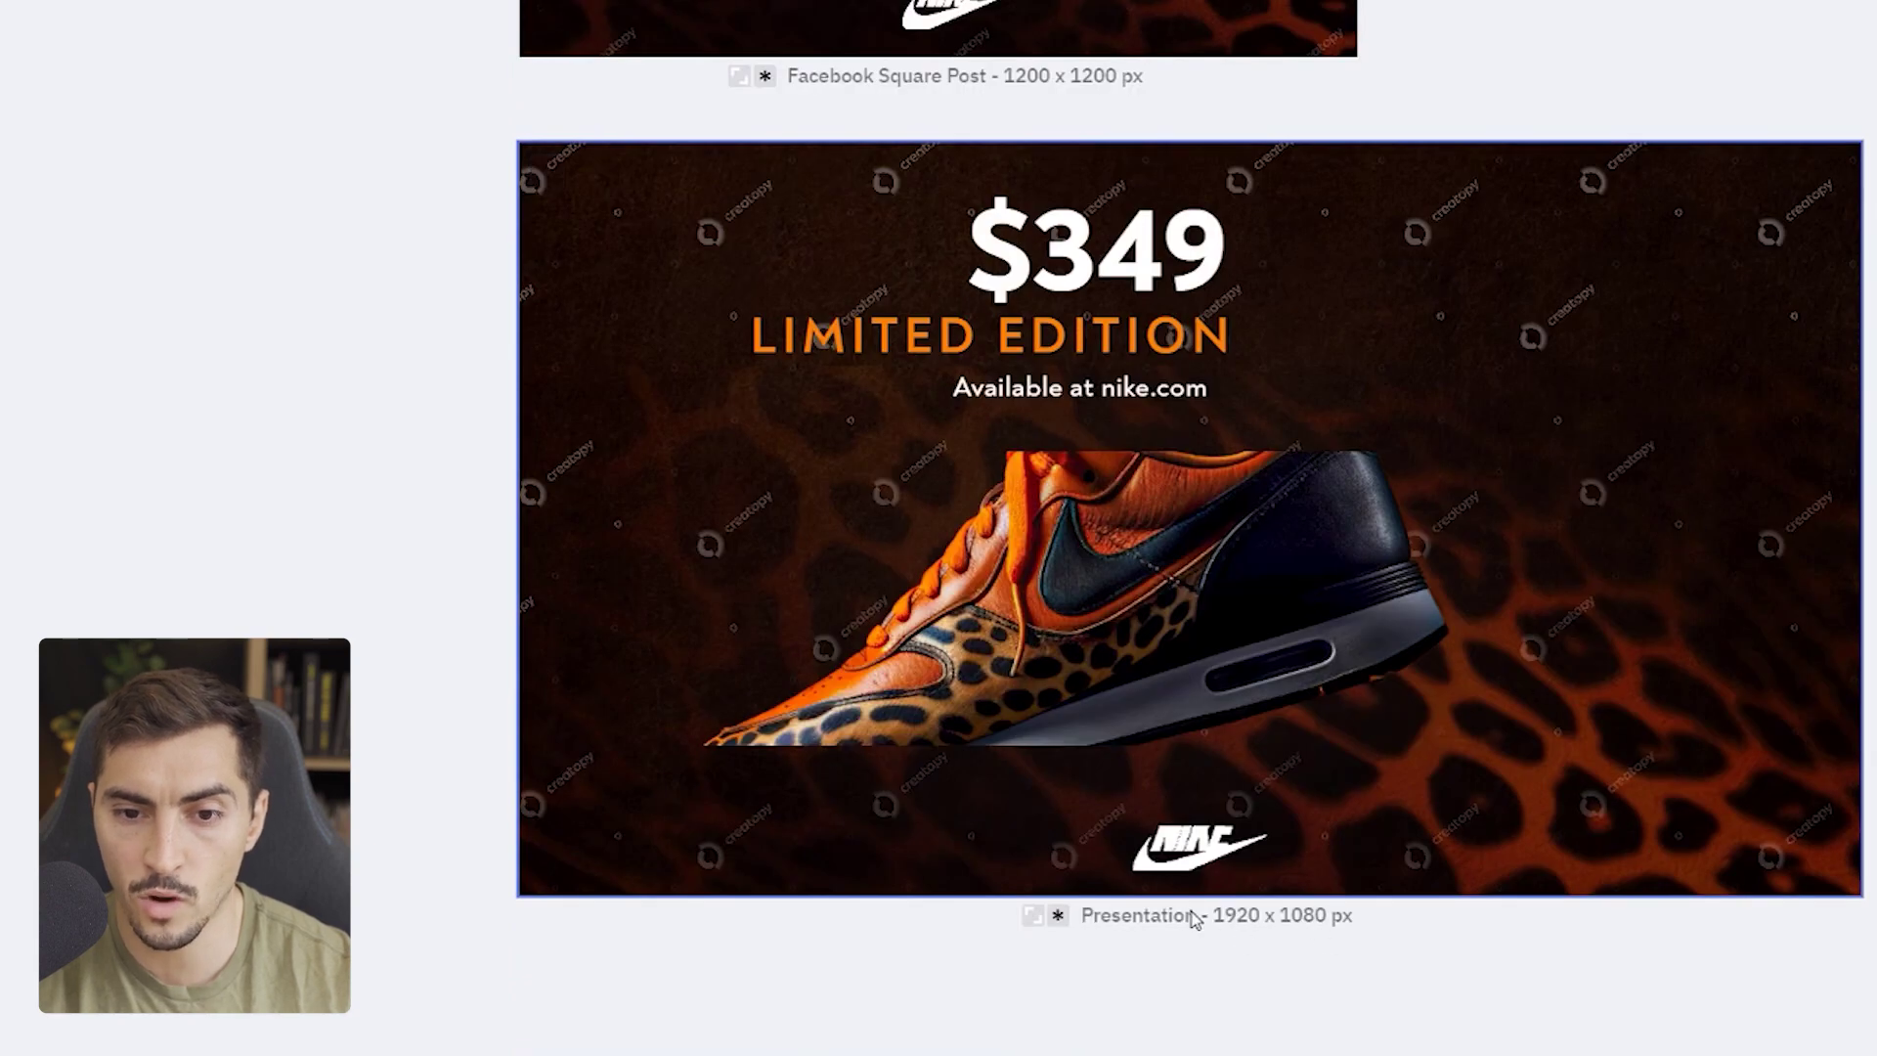
scroll(1343, 816, up, 2)
scroll(1128, 637, up, 20)
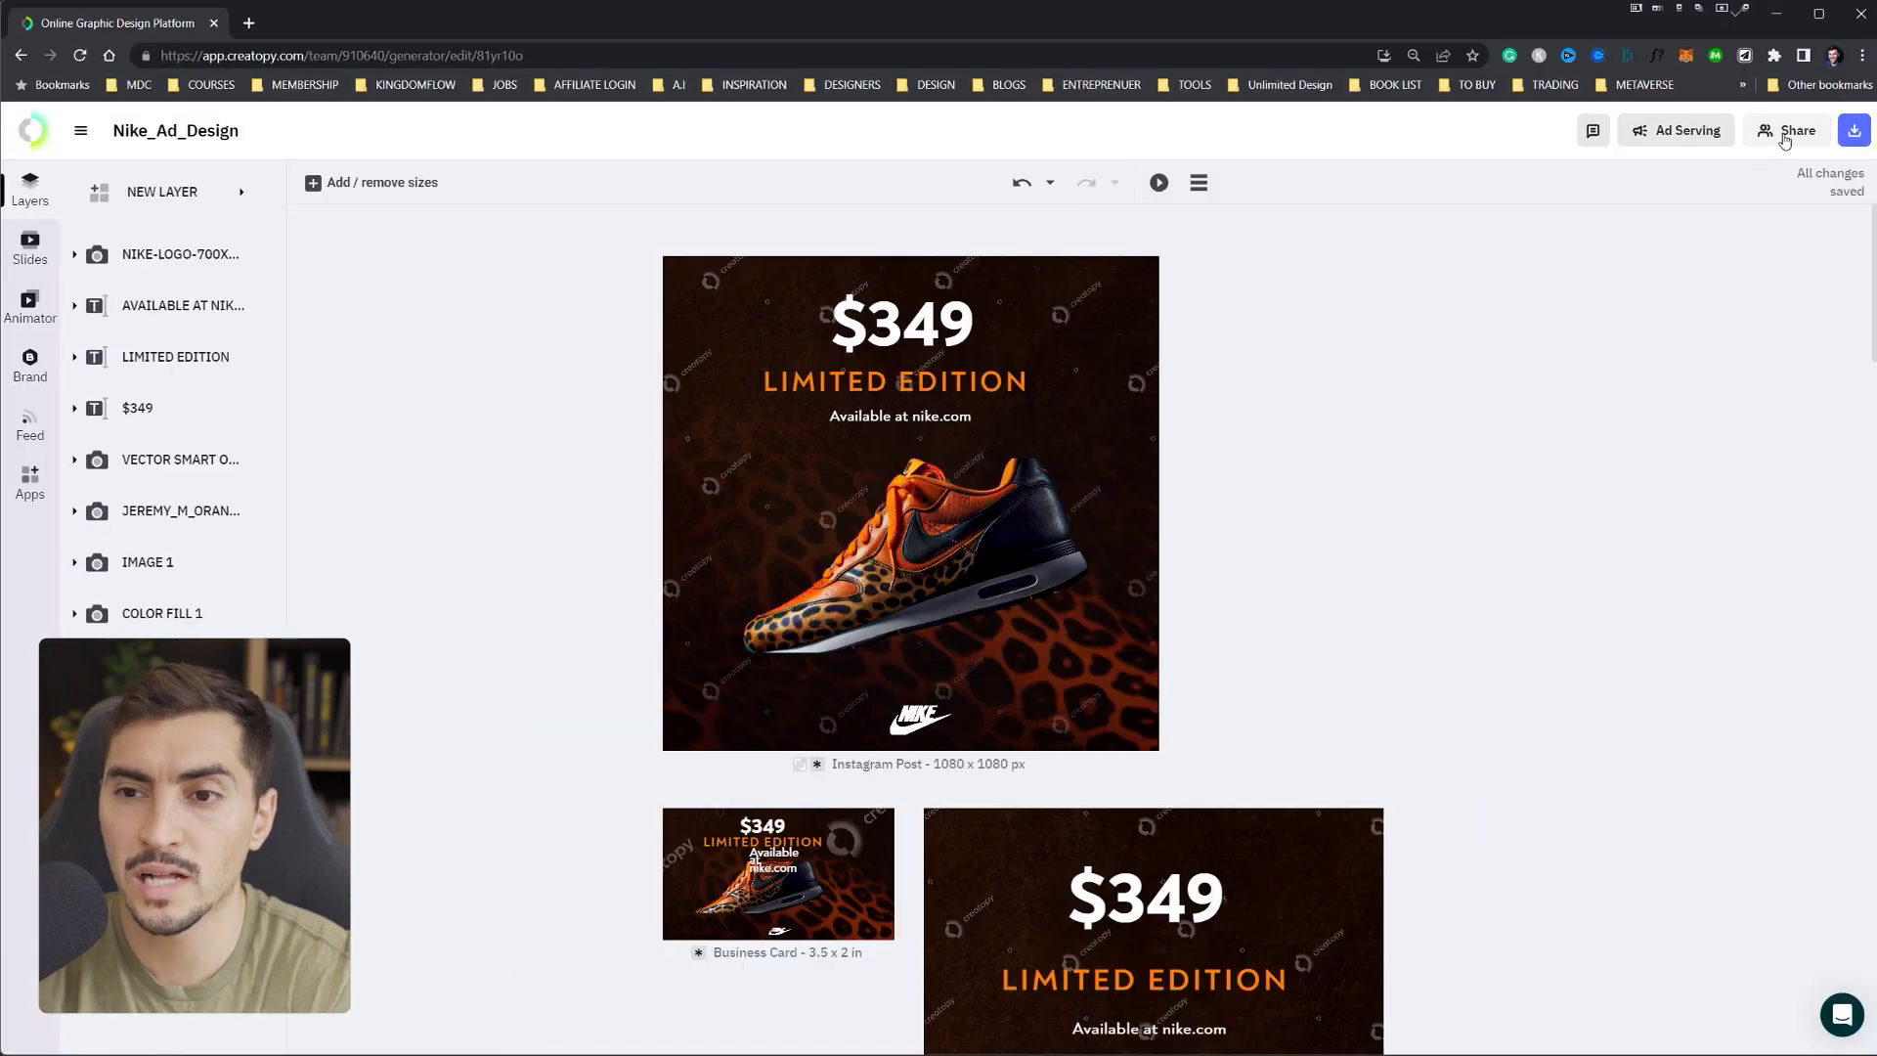
- Invite a collaborator's e-mail address as an Editor in the Share dialog
click(1792, 132)
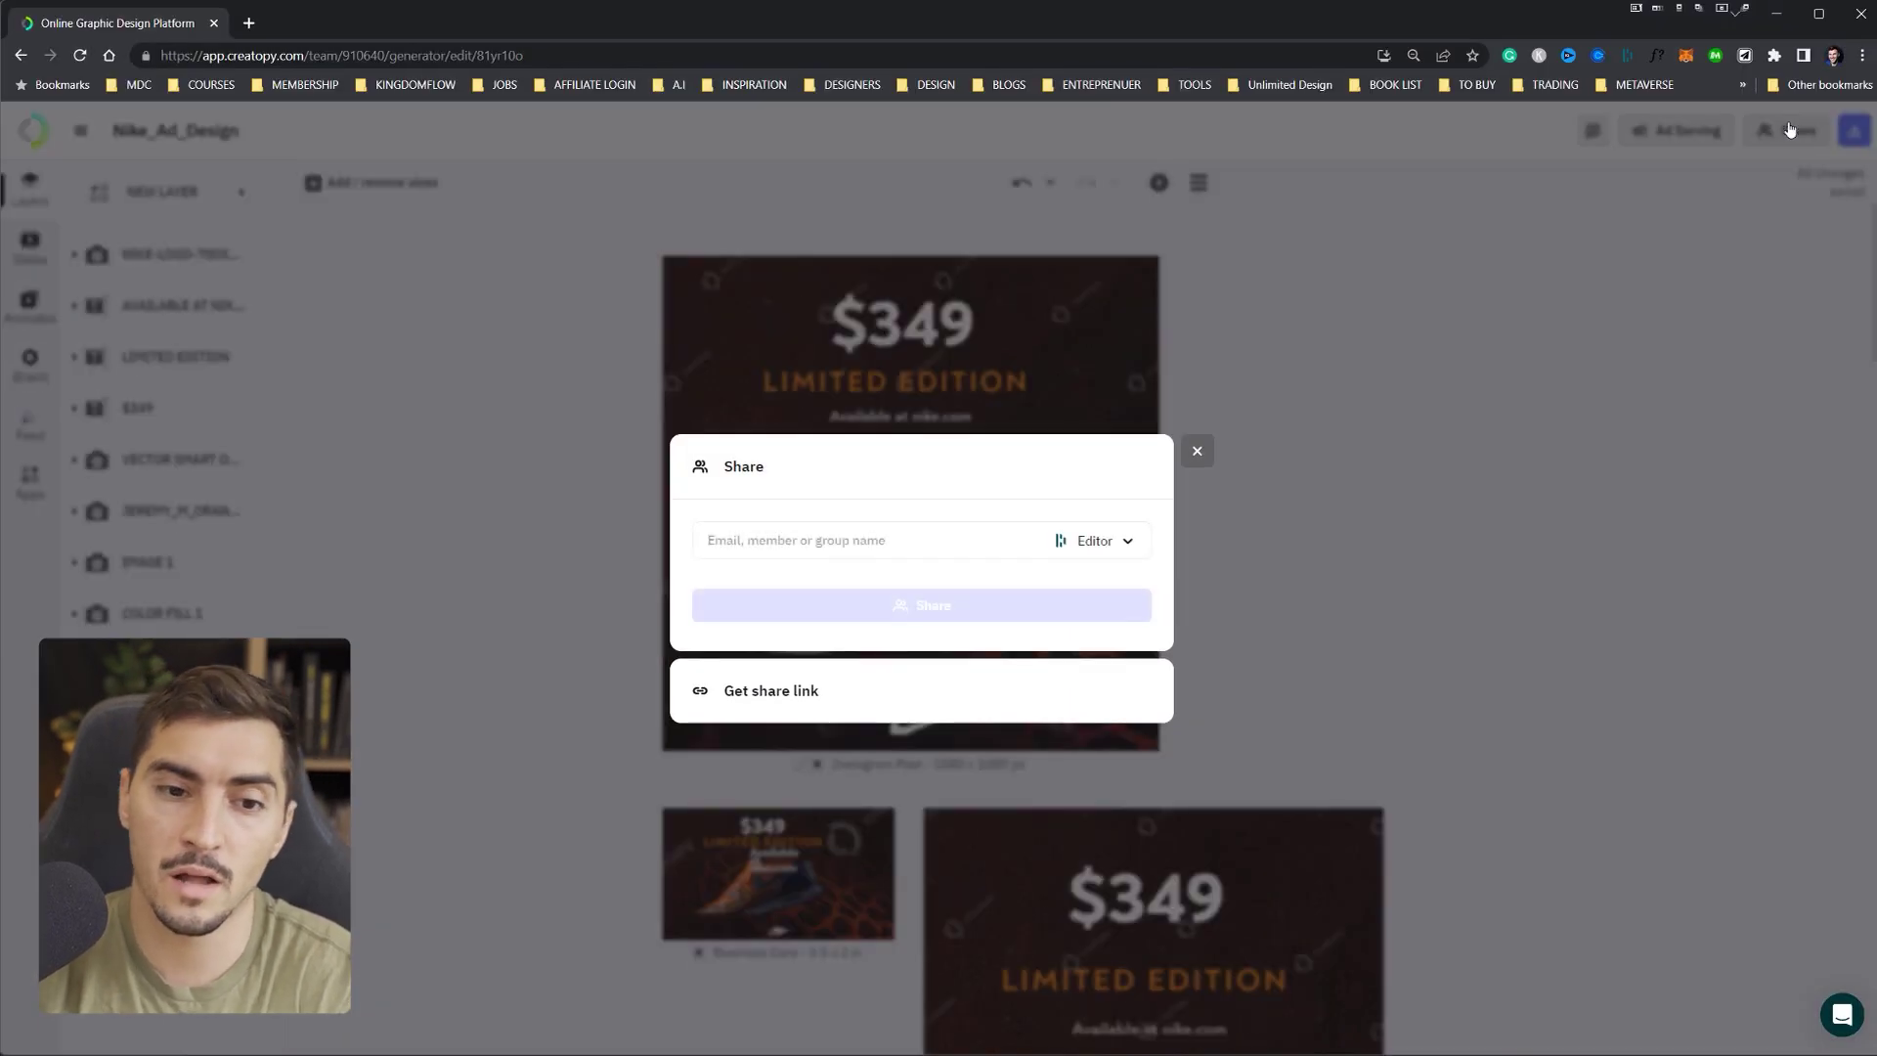
click(862, 538)
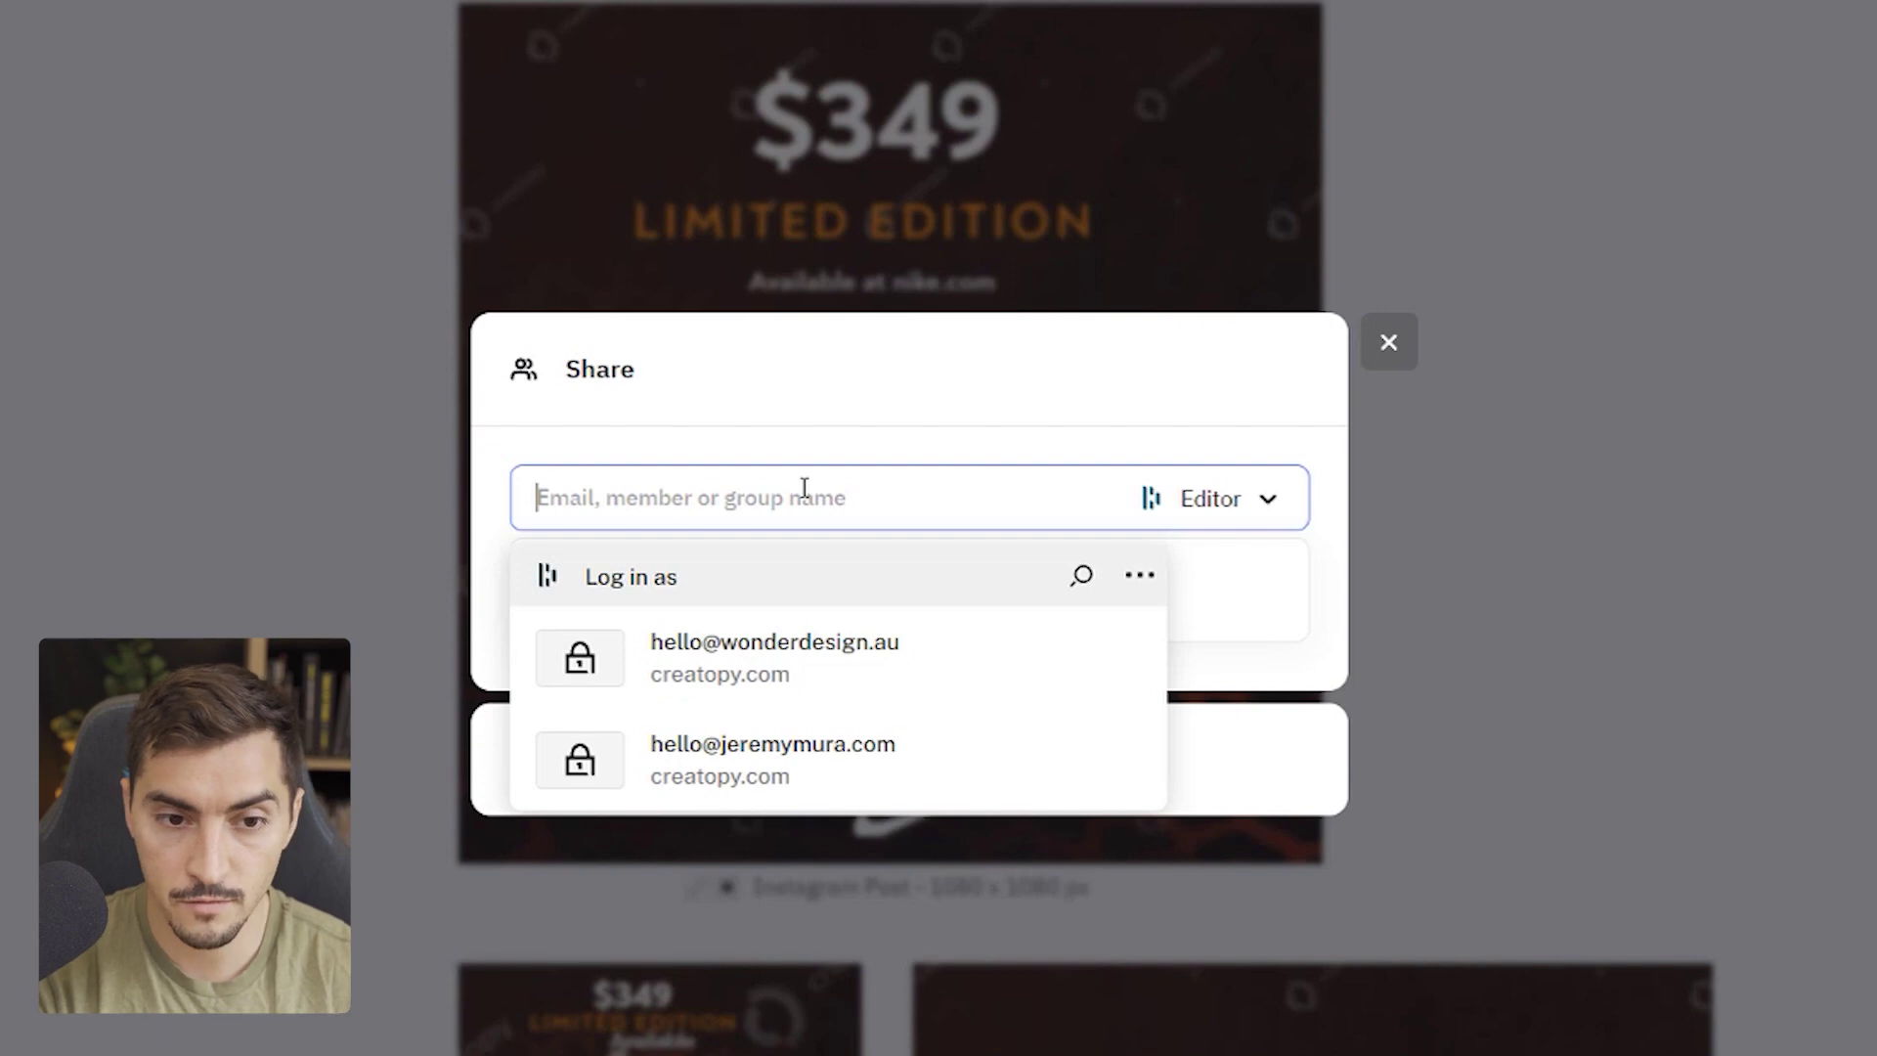
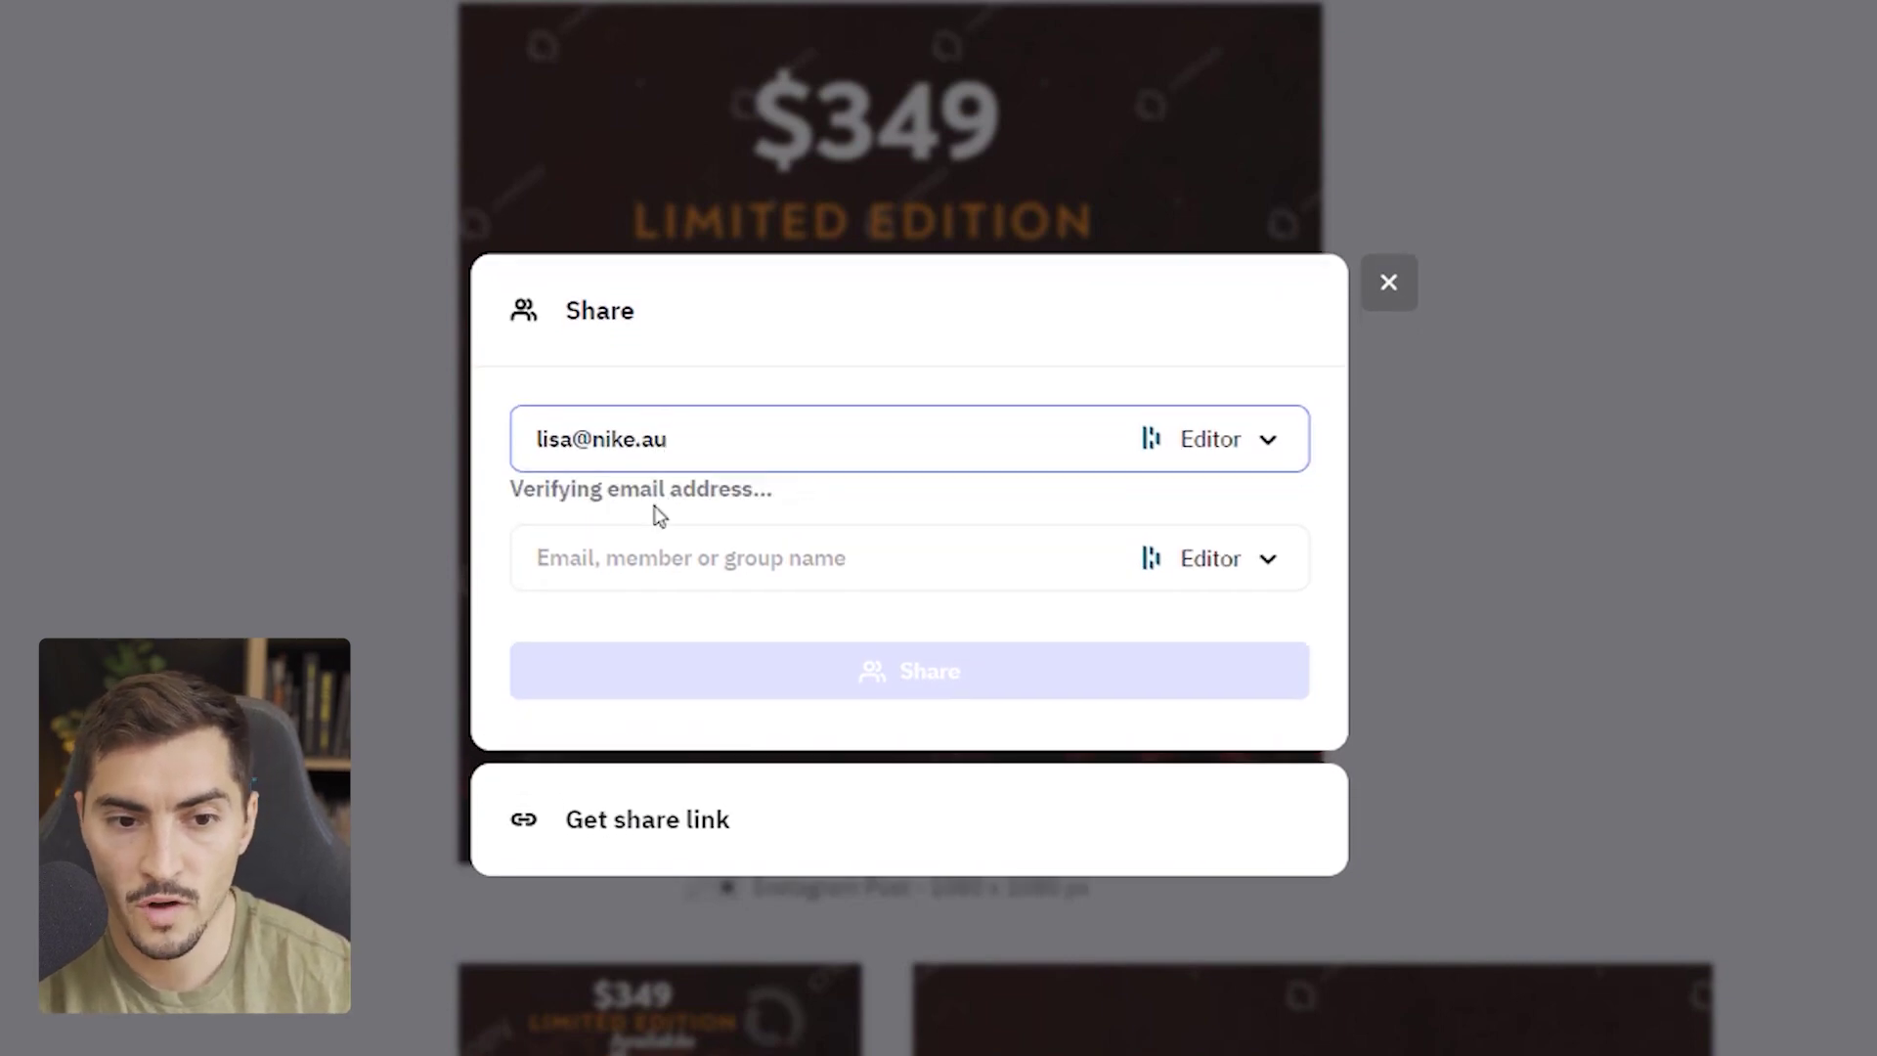
- Copy the design's share link and open a new browser tab for it
click(587, 826)
click(1260, 598)
key(ctrl+t)
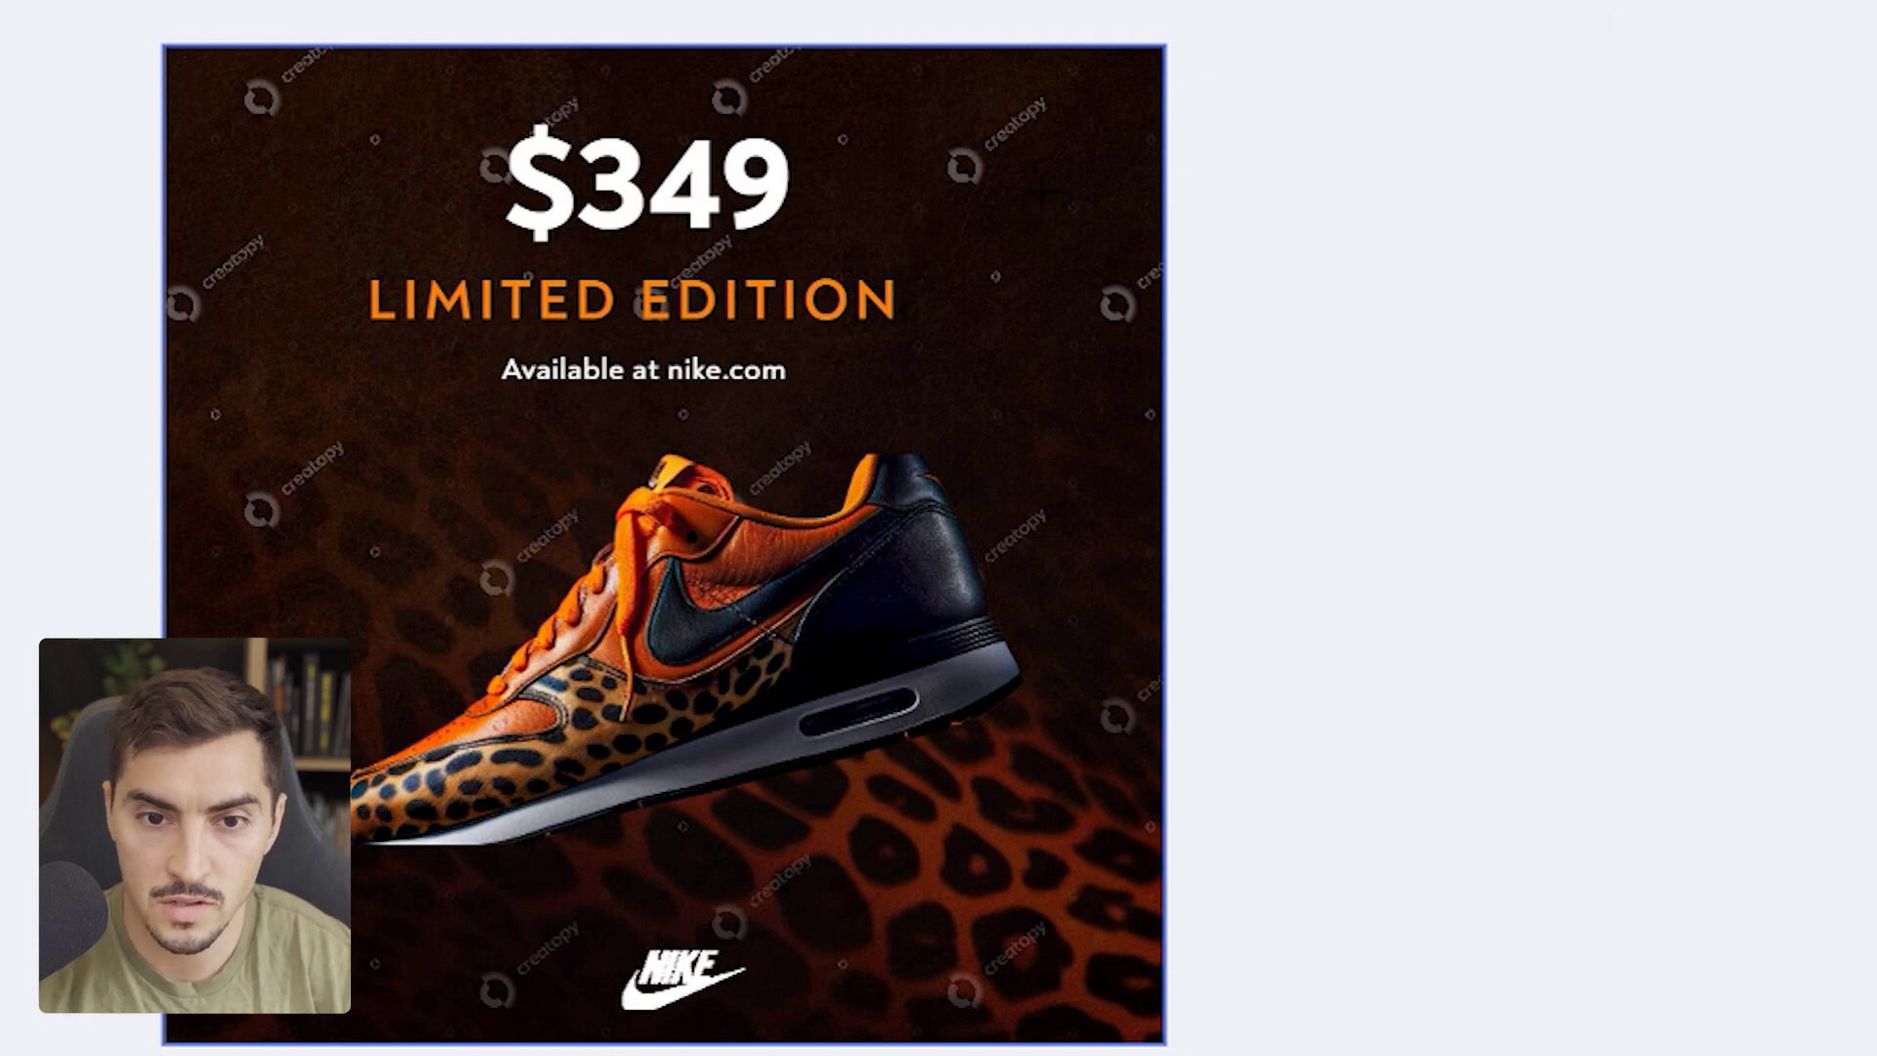
- Pin the comment 'hey fix the backgorund' to the design's top-right corner and post it
click(1026, 151)
text(hey fix t)
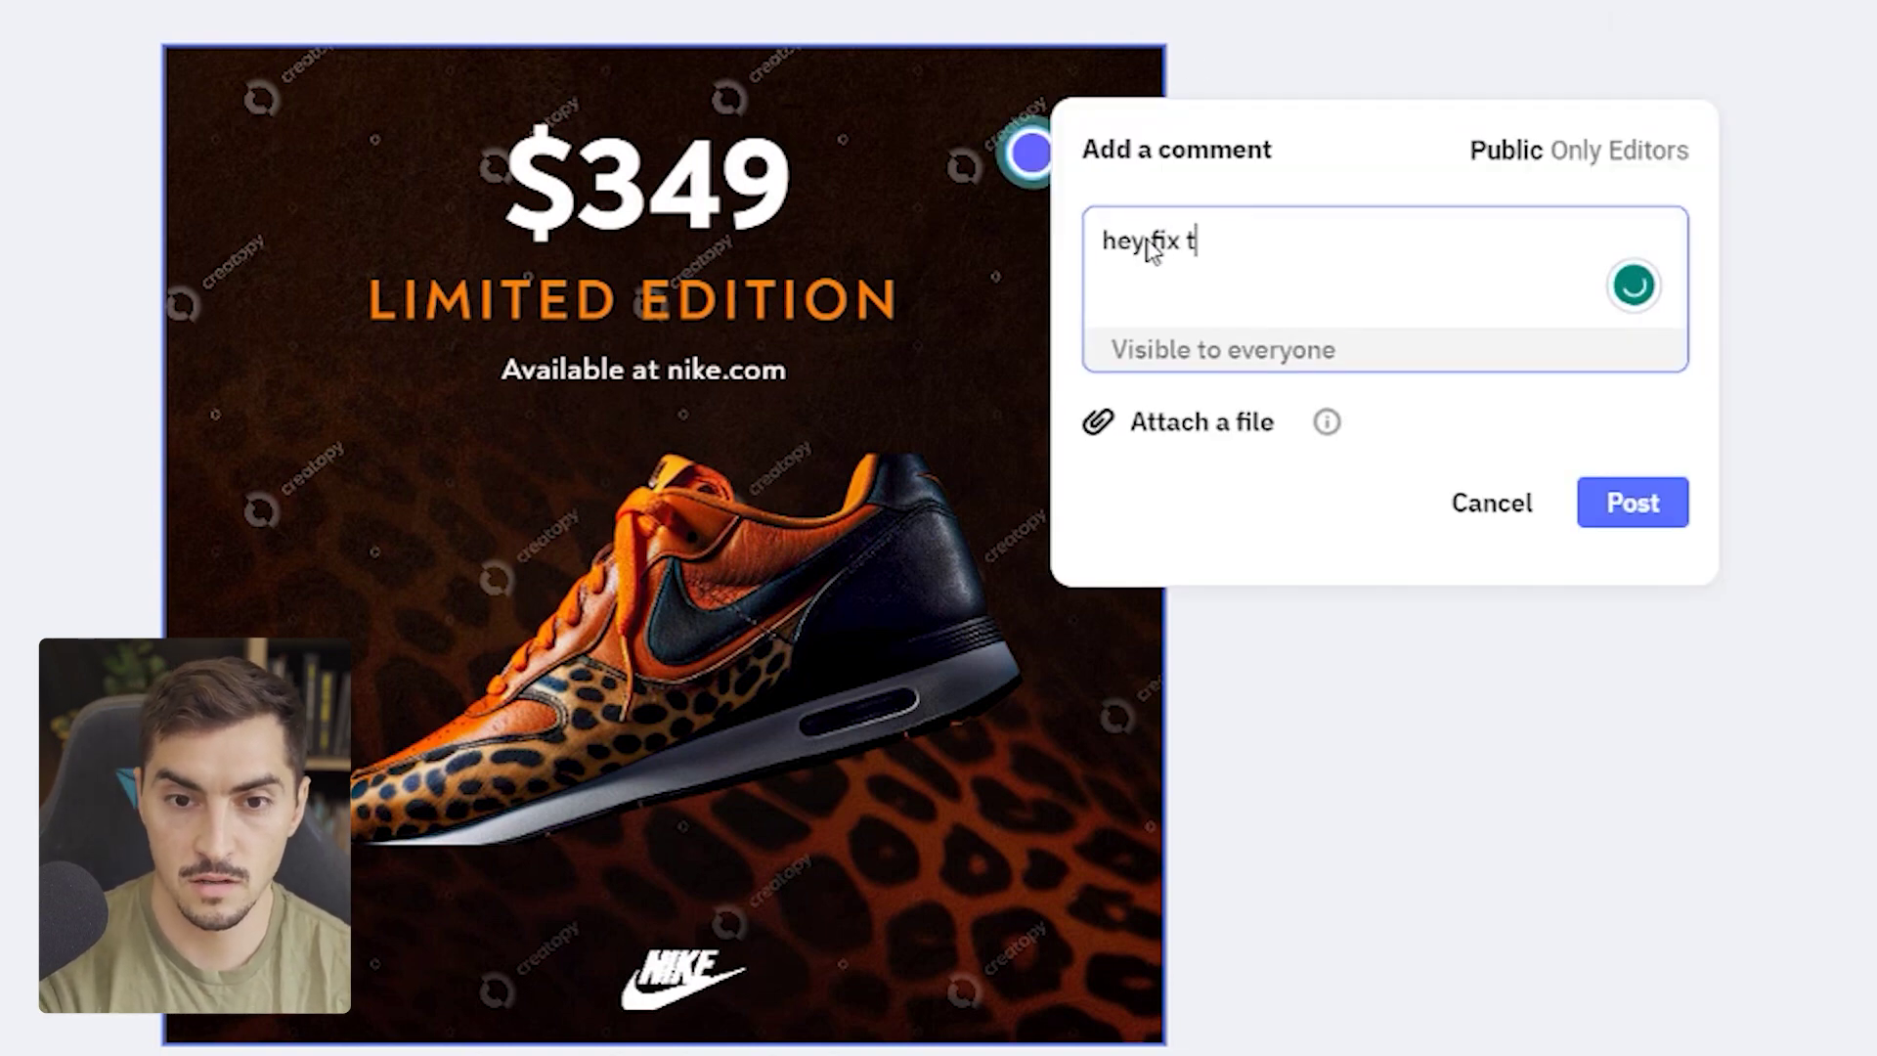
text(his des)
key(BackSpace)
key(BackSpace)
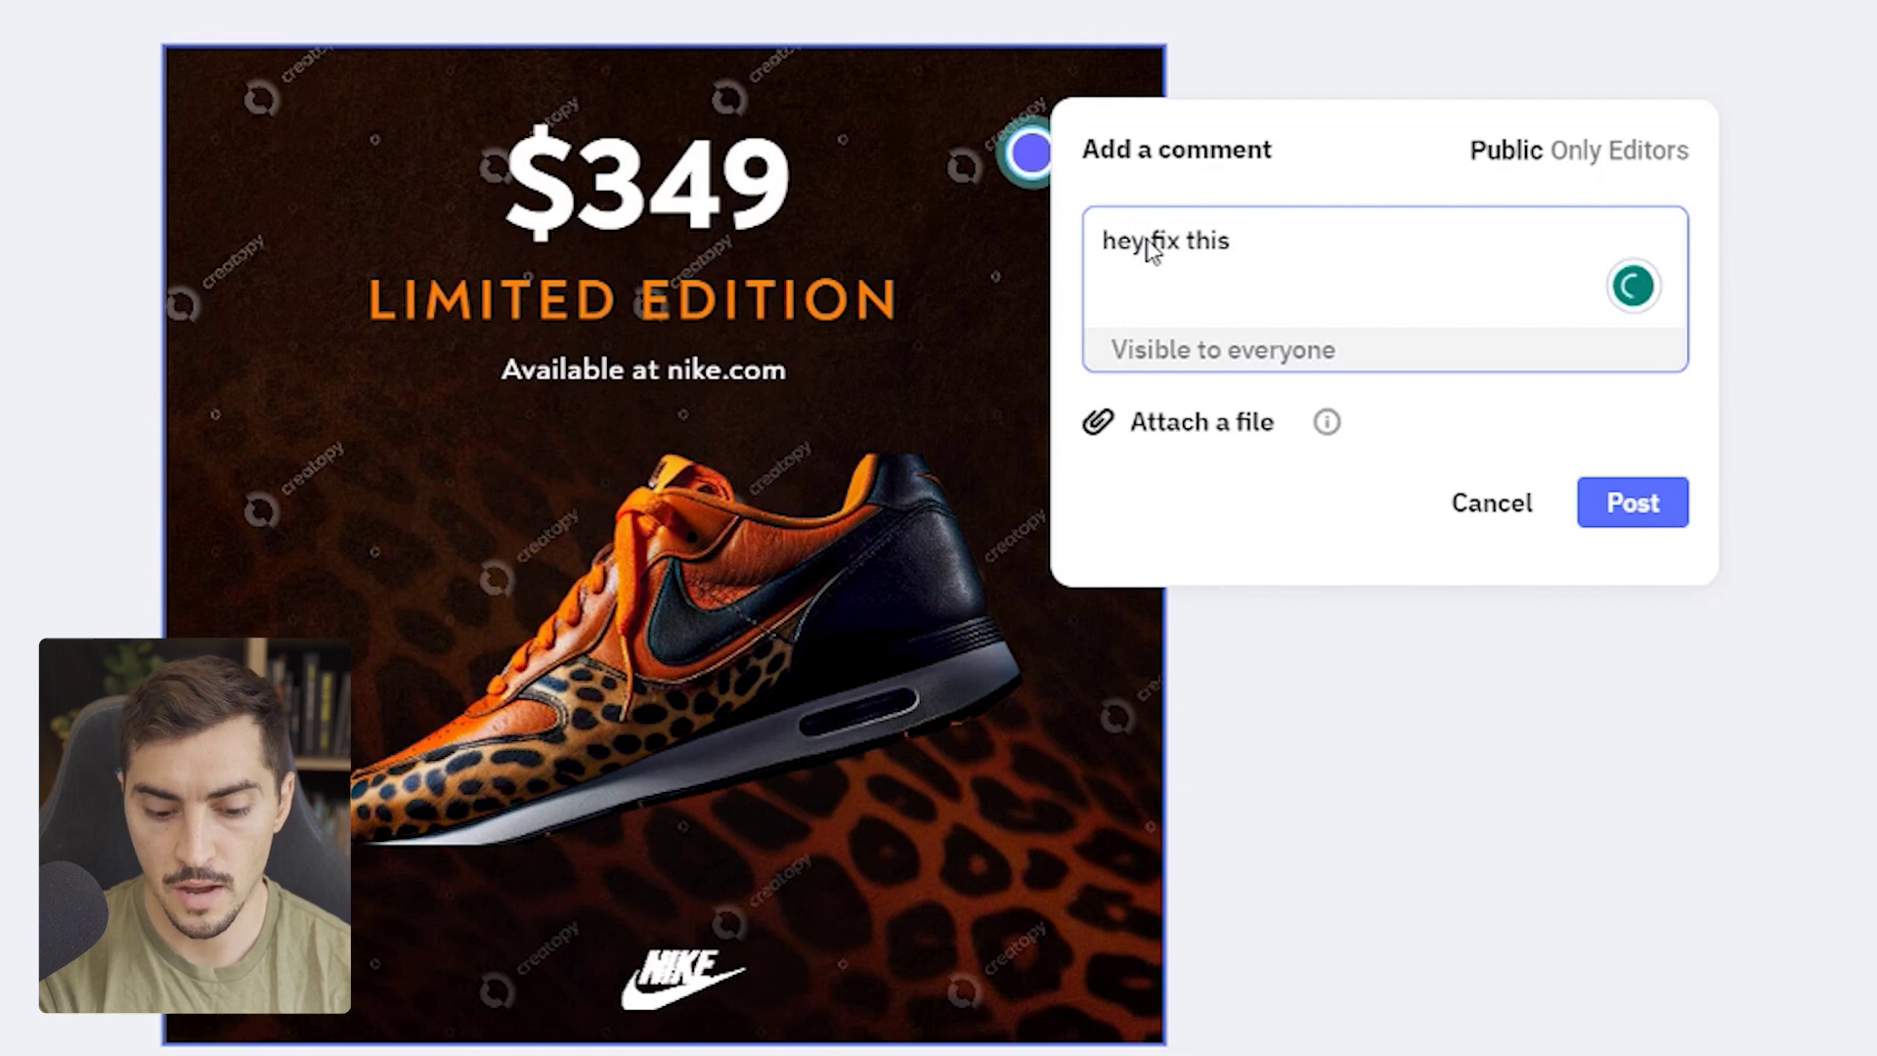
key(BackSpace)
text(e backgorund)
key(Return)
click(1588, 511)
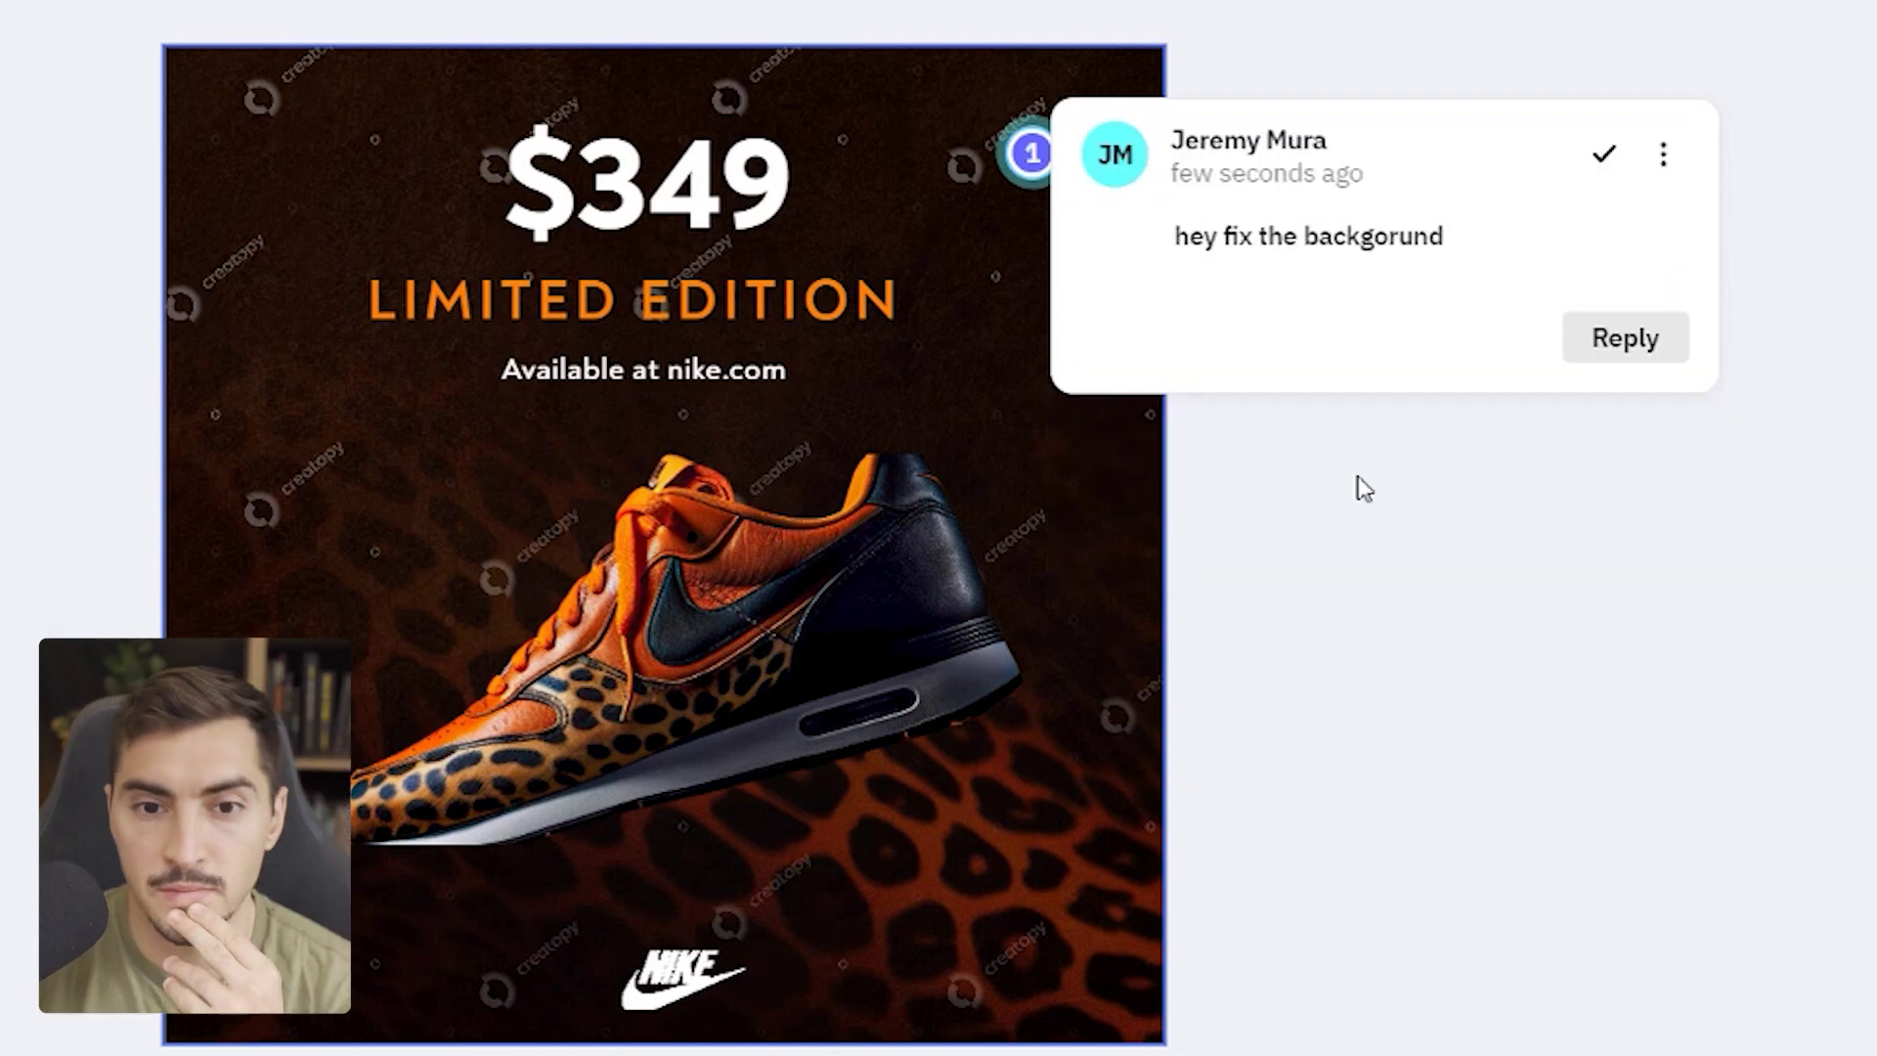
key(Escape)
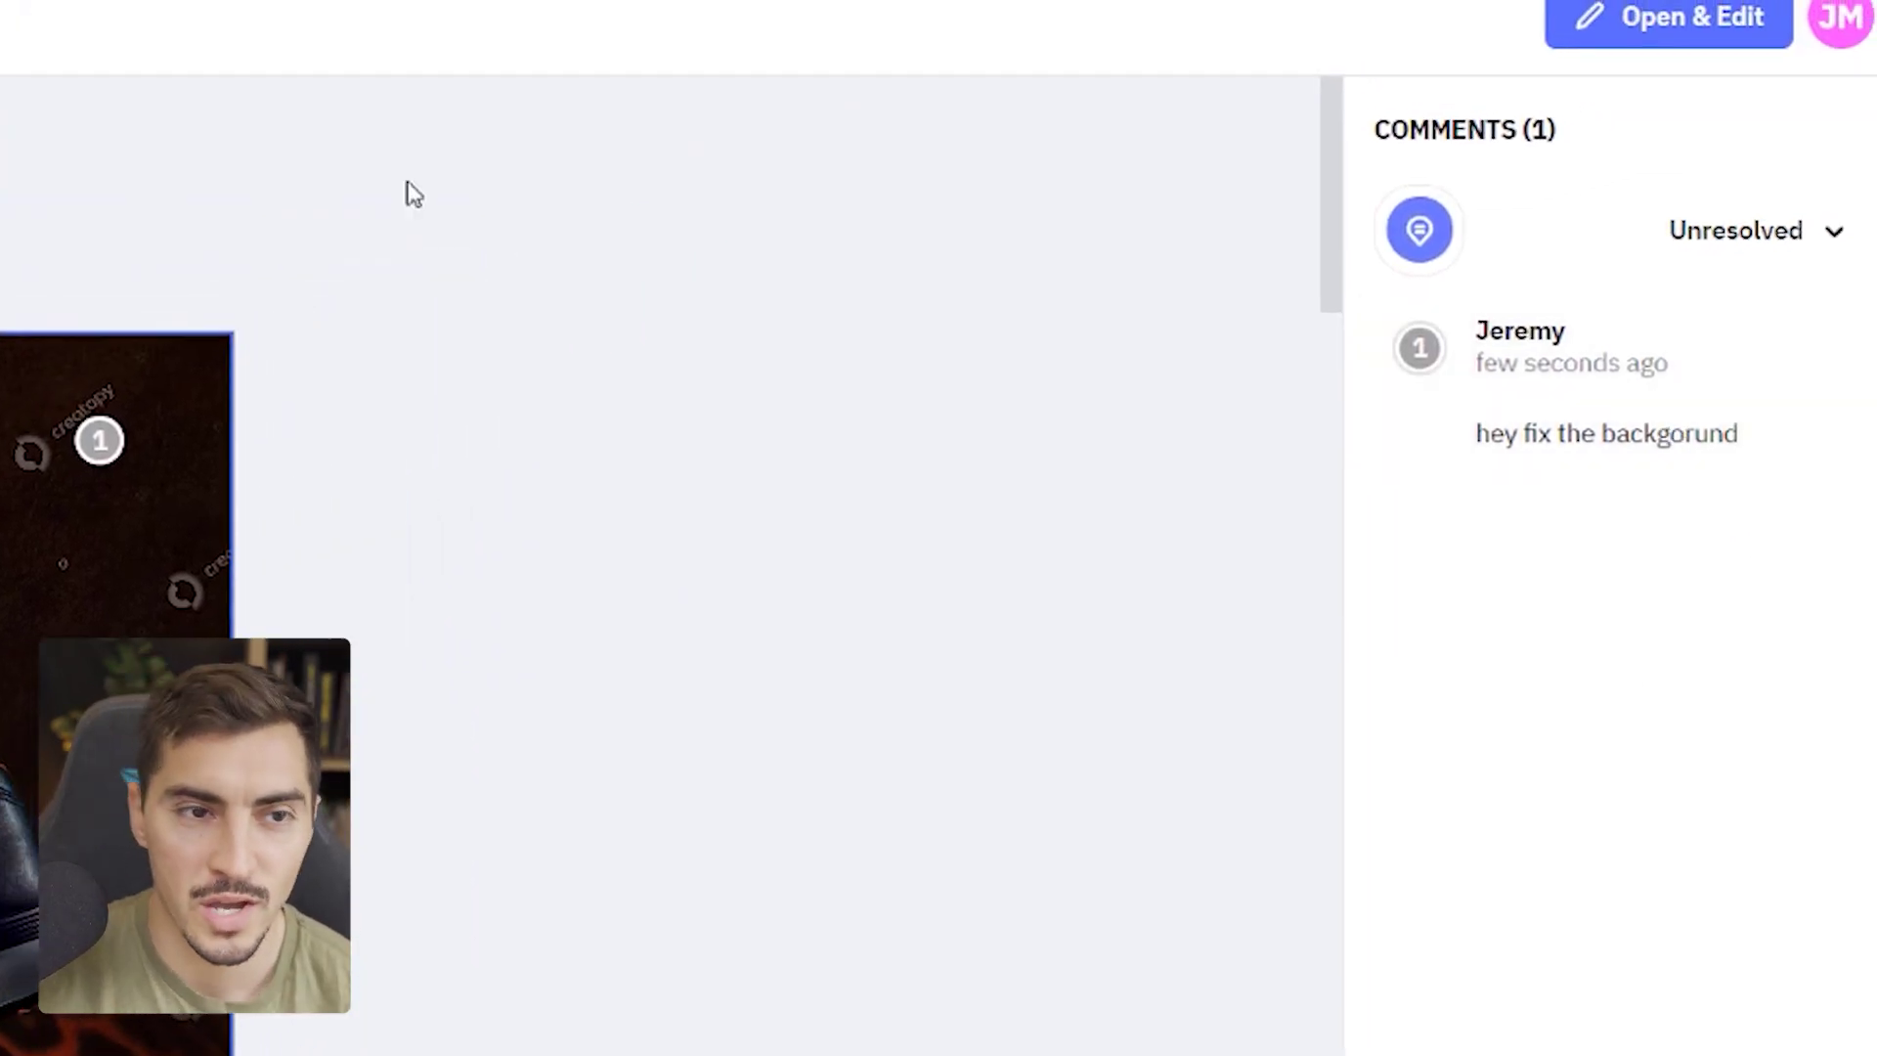
scroll(1613, 189, down, 5)
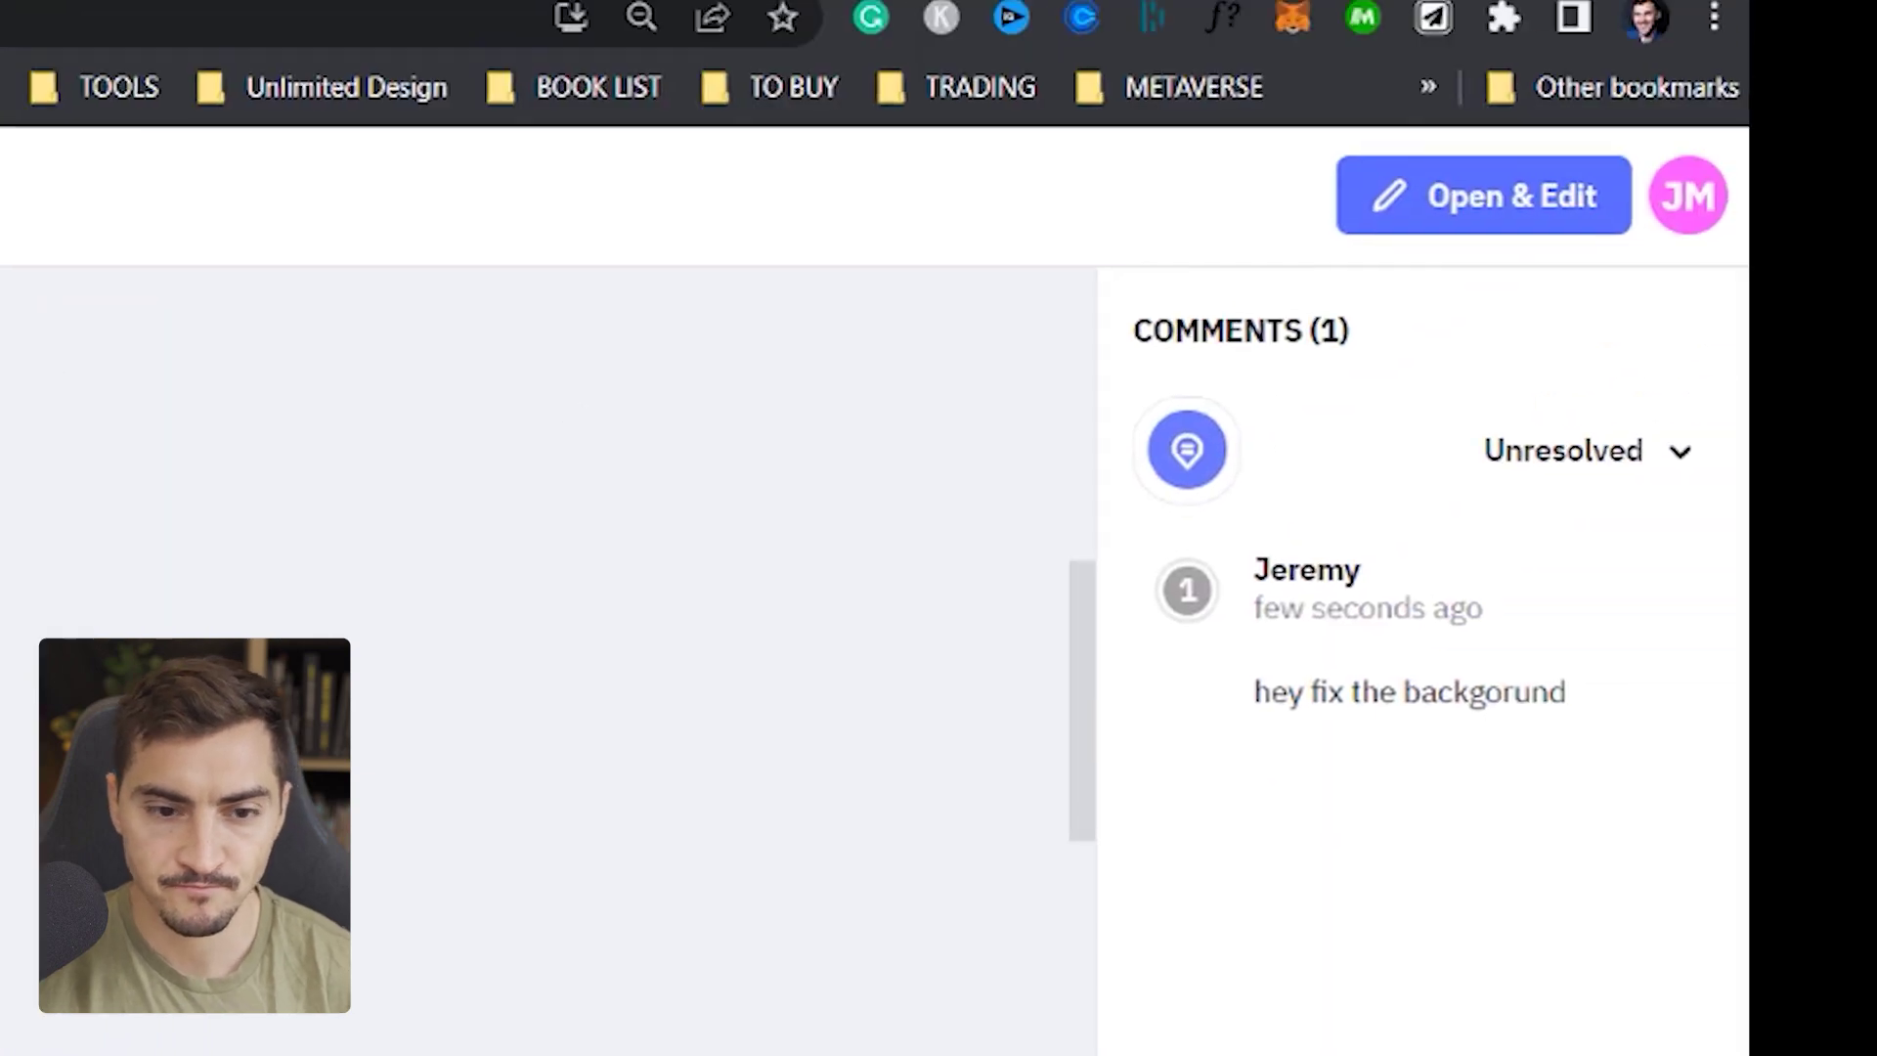
- Close the shared-view tab and browse the ad size list, ticking then unticking Print
click(1642, 41)
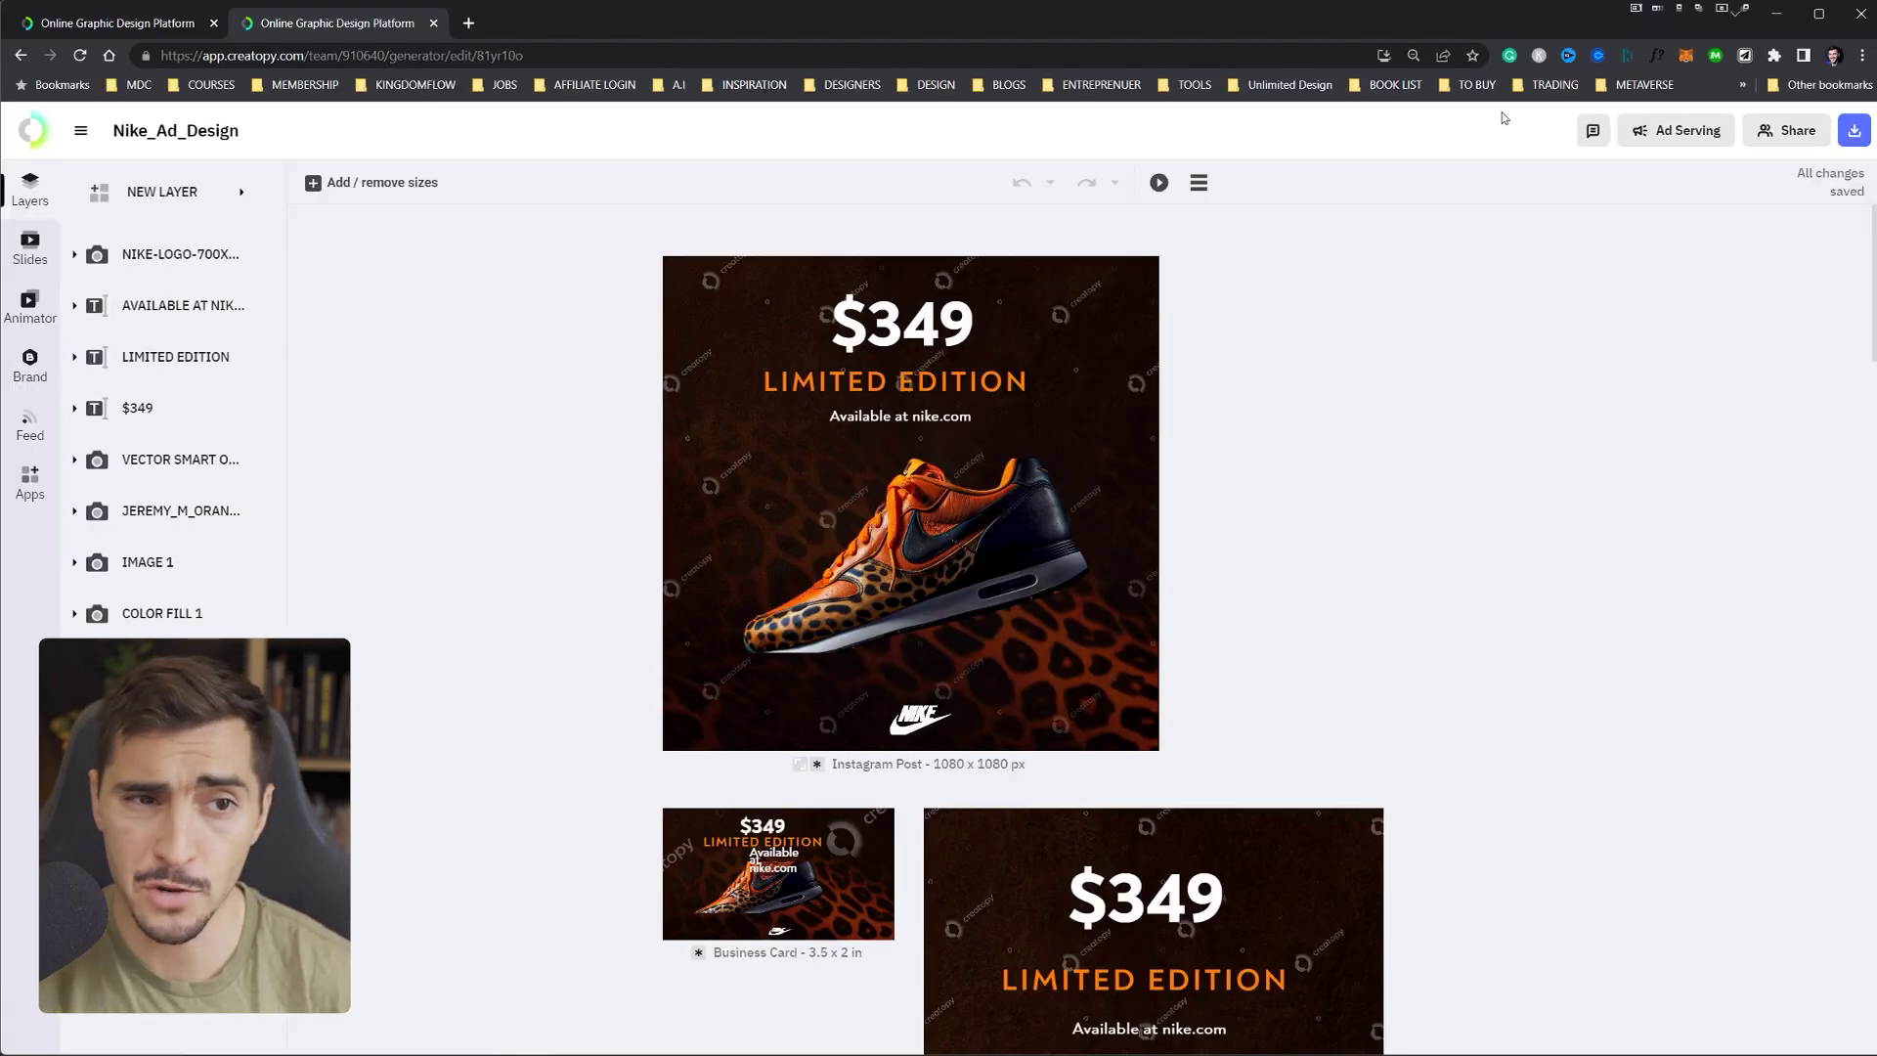
key(ctrl+w)
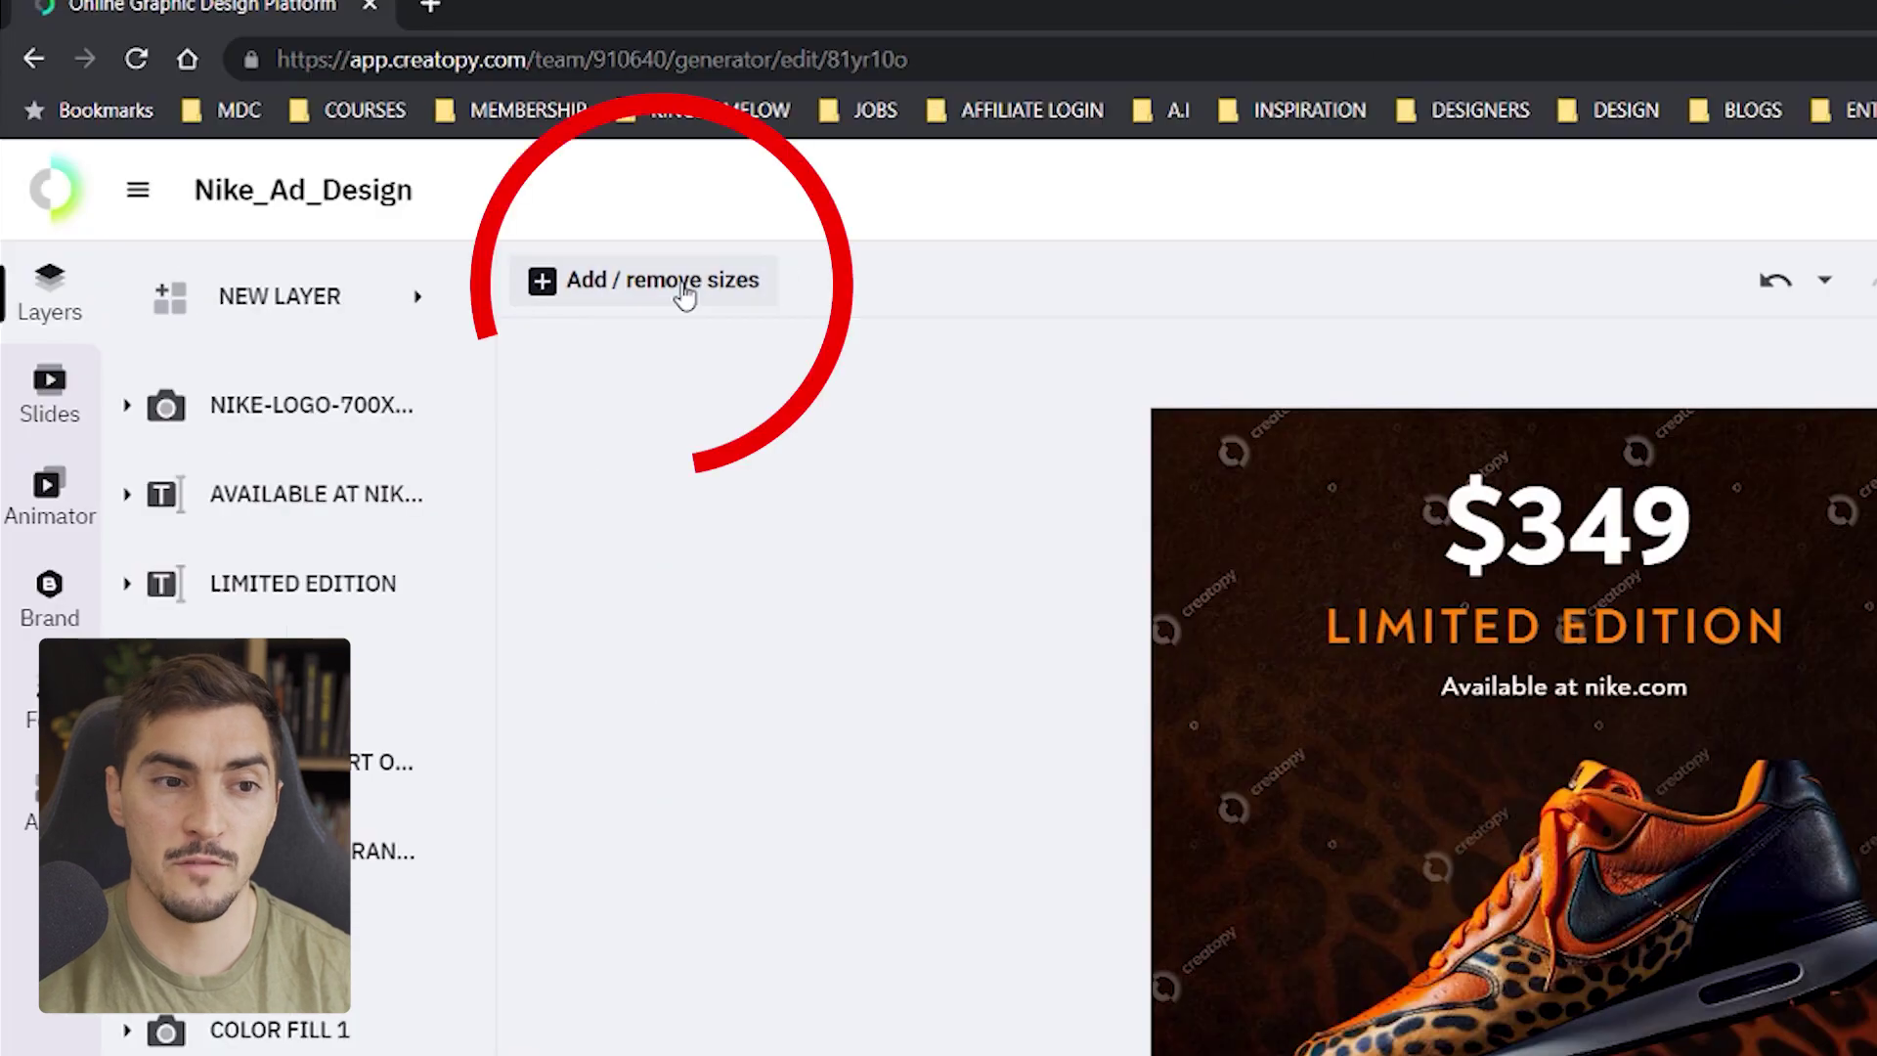
click(614, 284)
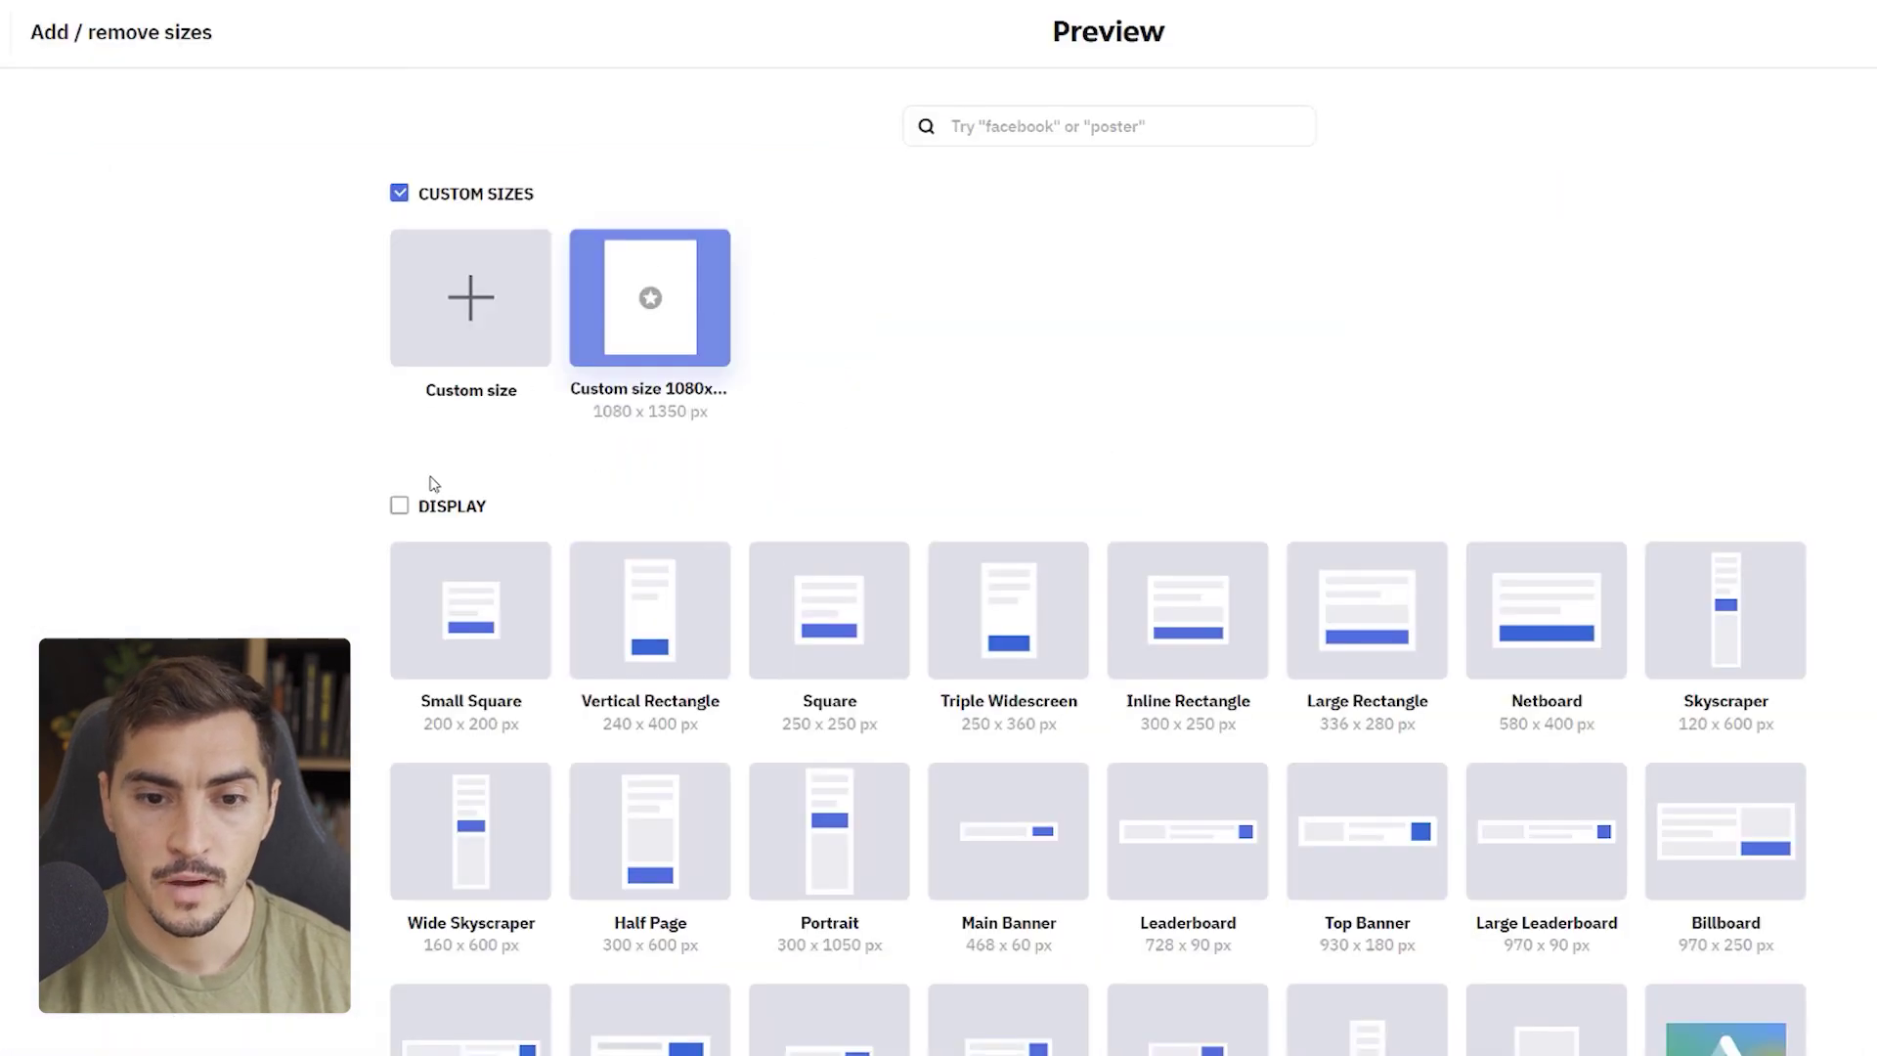
scroll(434, 483, down, 18)
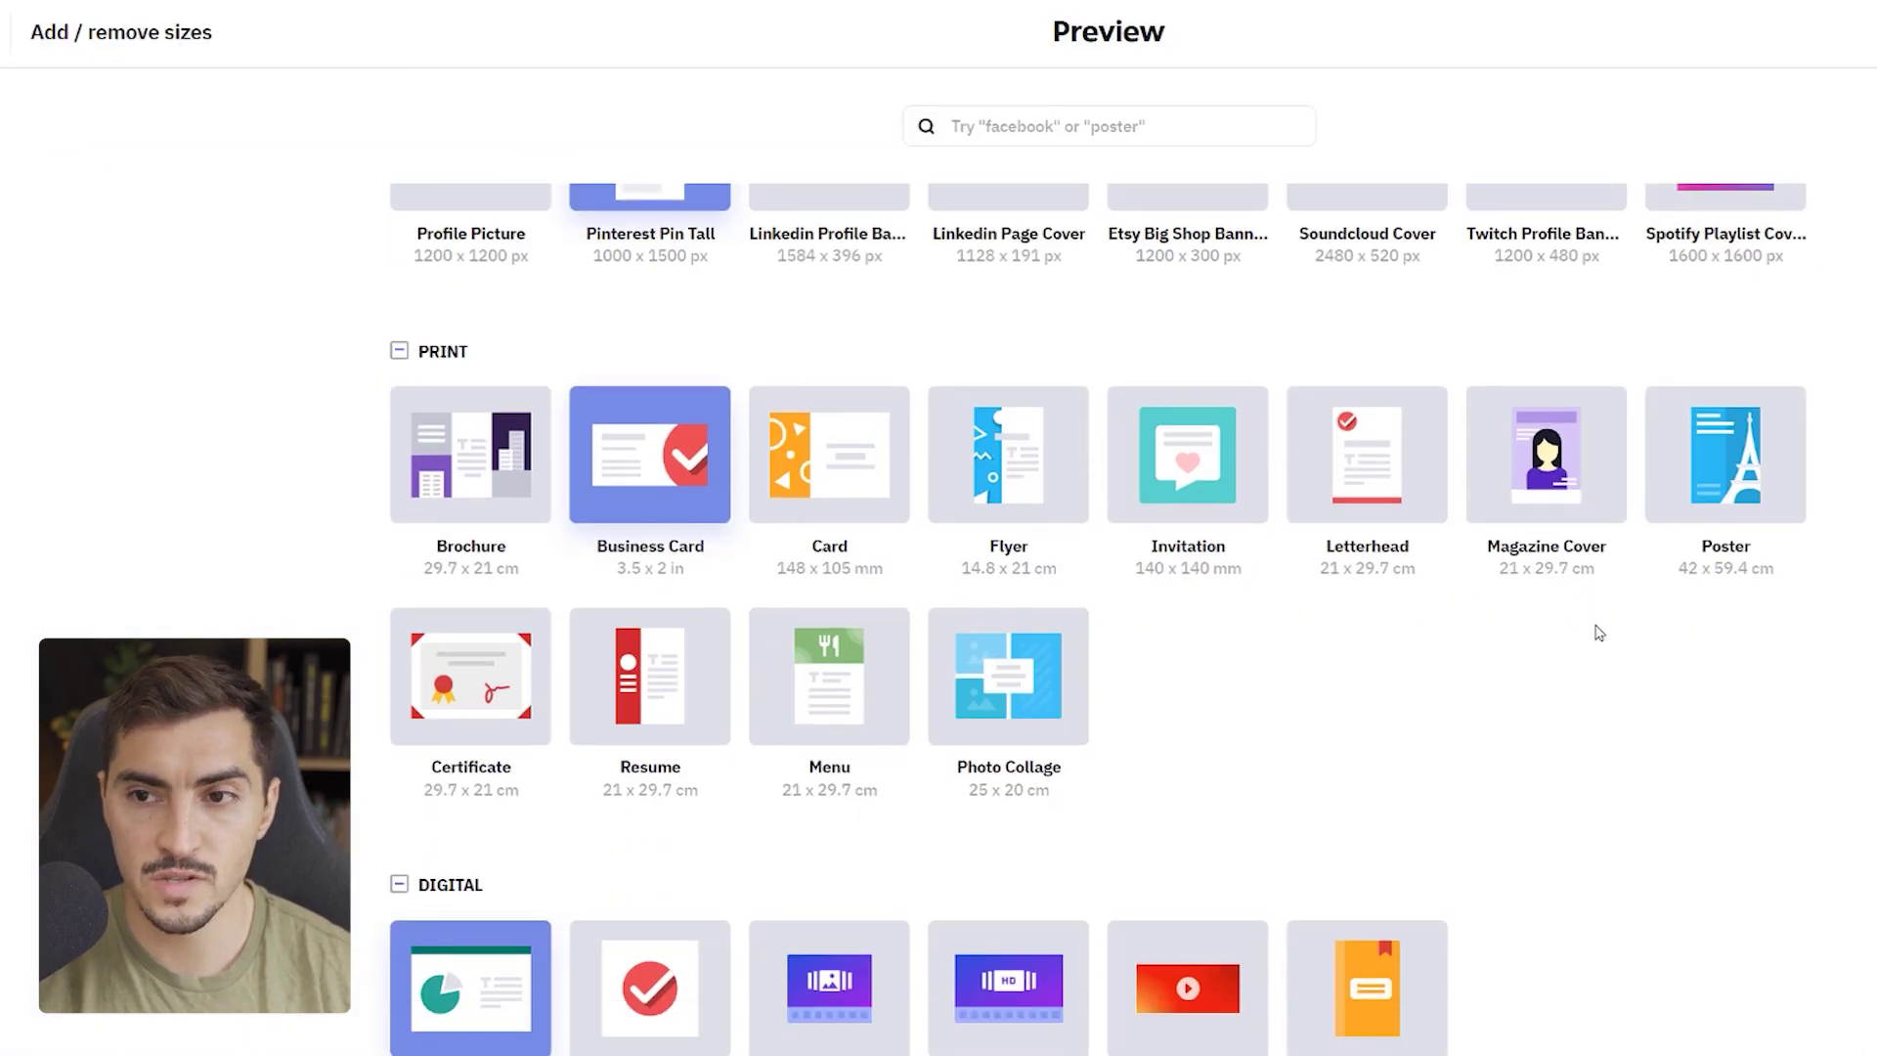
scroll(1607, 639, up, 9)
scroll(1607, 639, up, 10)
scroll(787, 613, down, 10)
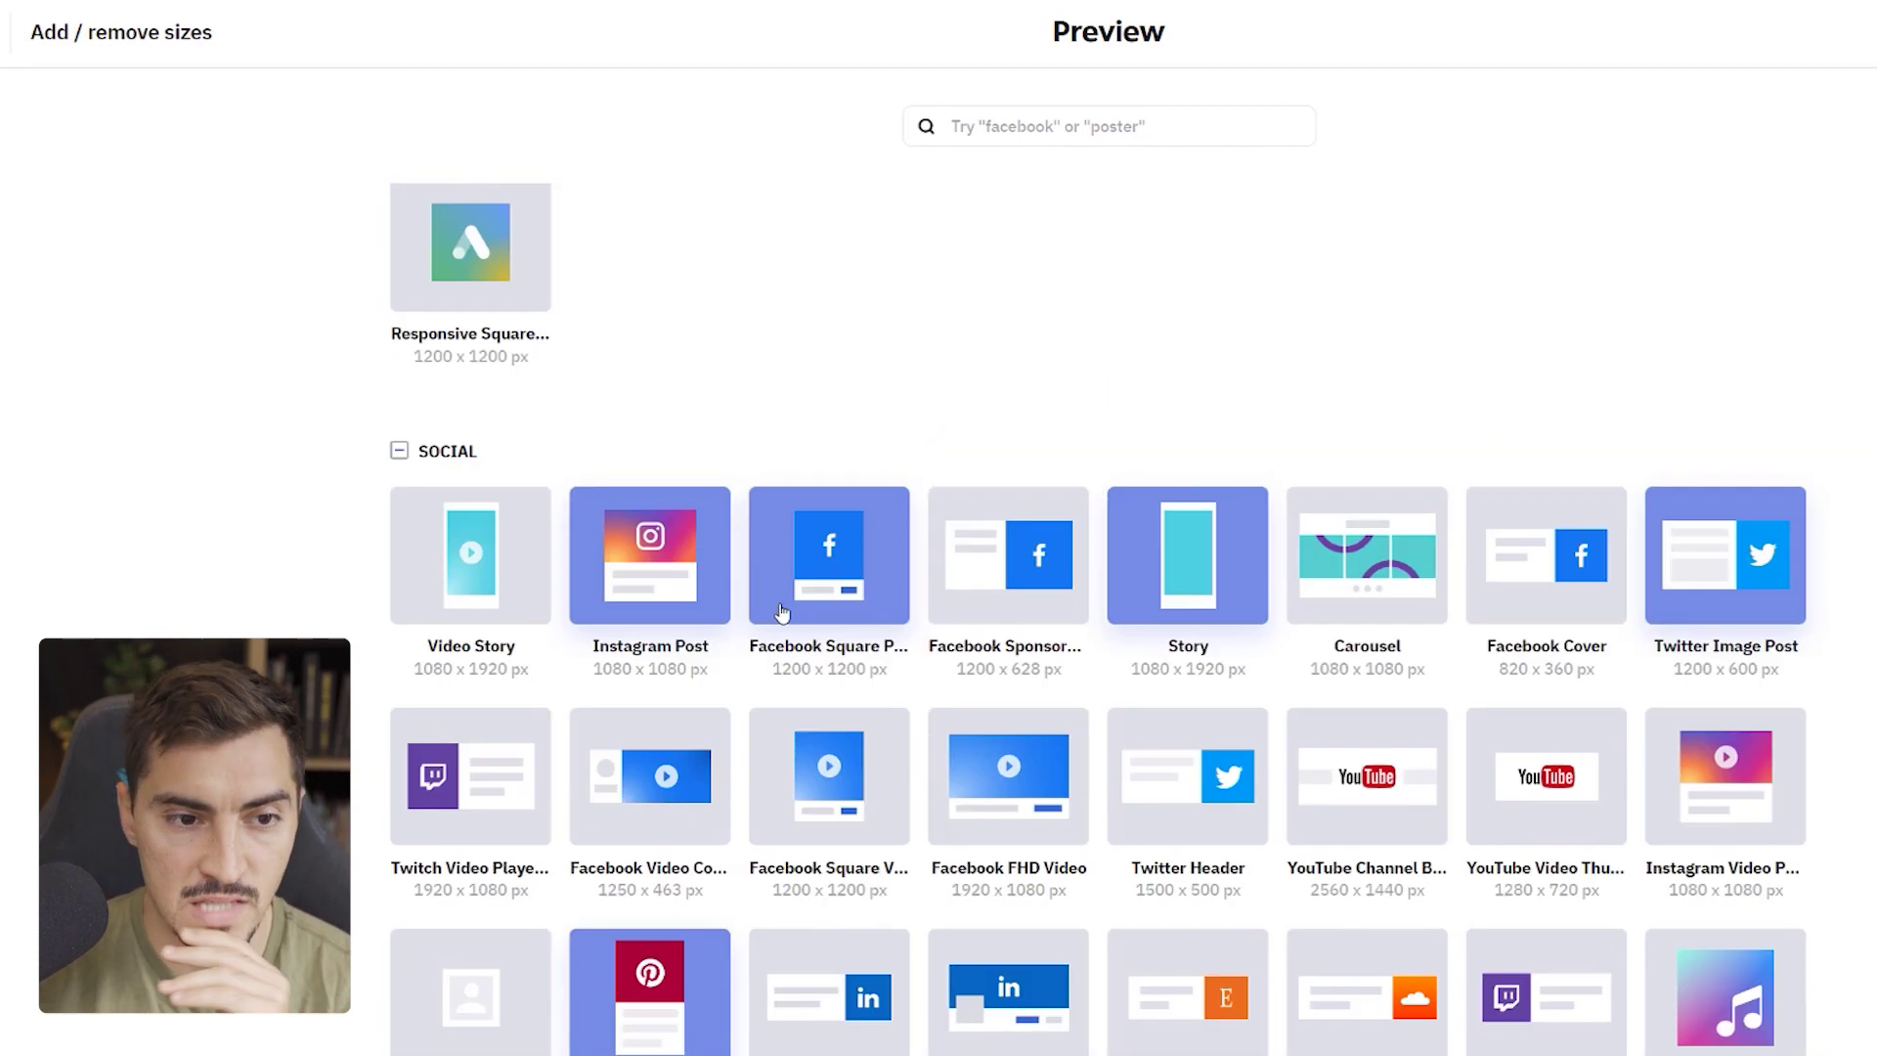
scroll(796, 617, down, 5)
click(400, 636)
click(400, 636)
scroll(704, 671, up, 14)
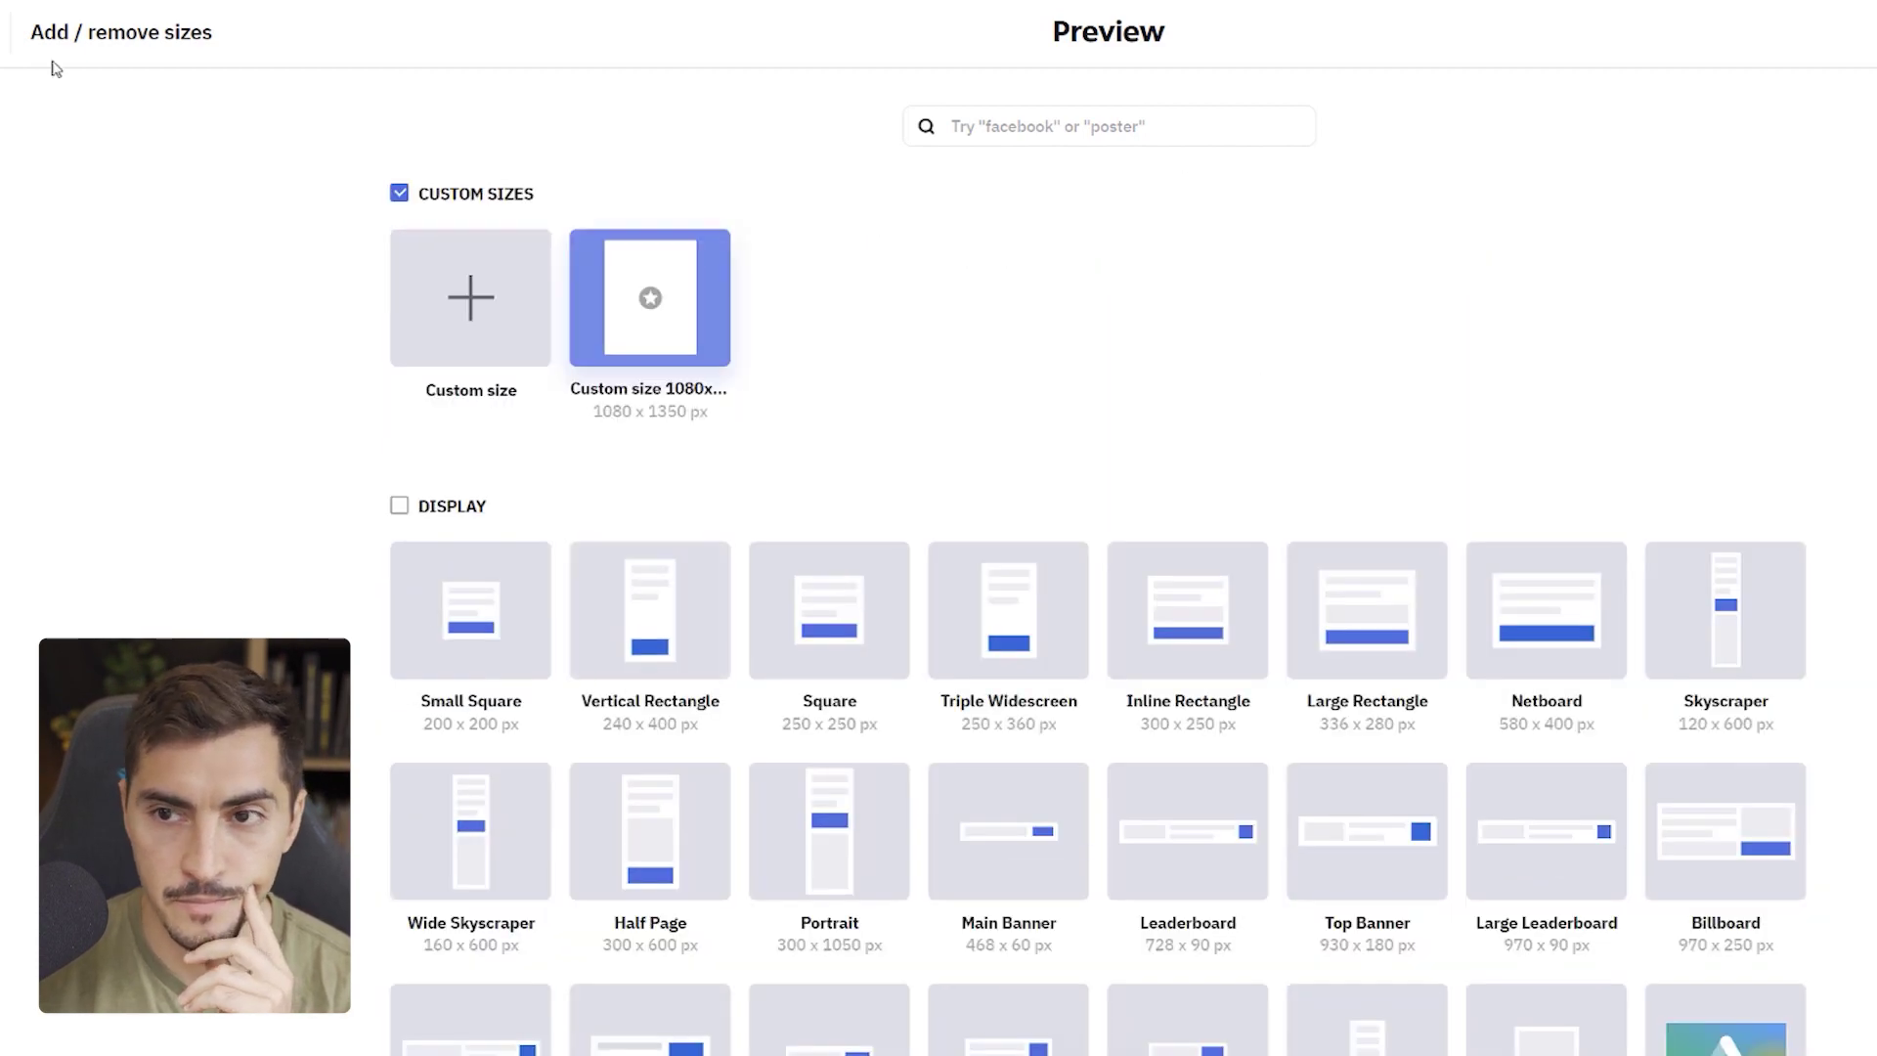
click(20, 34)
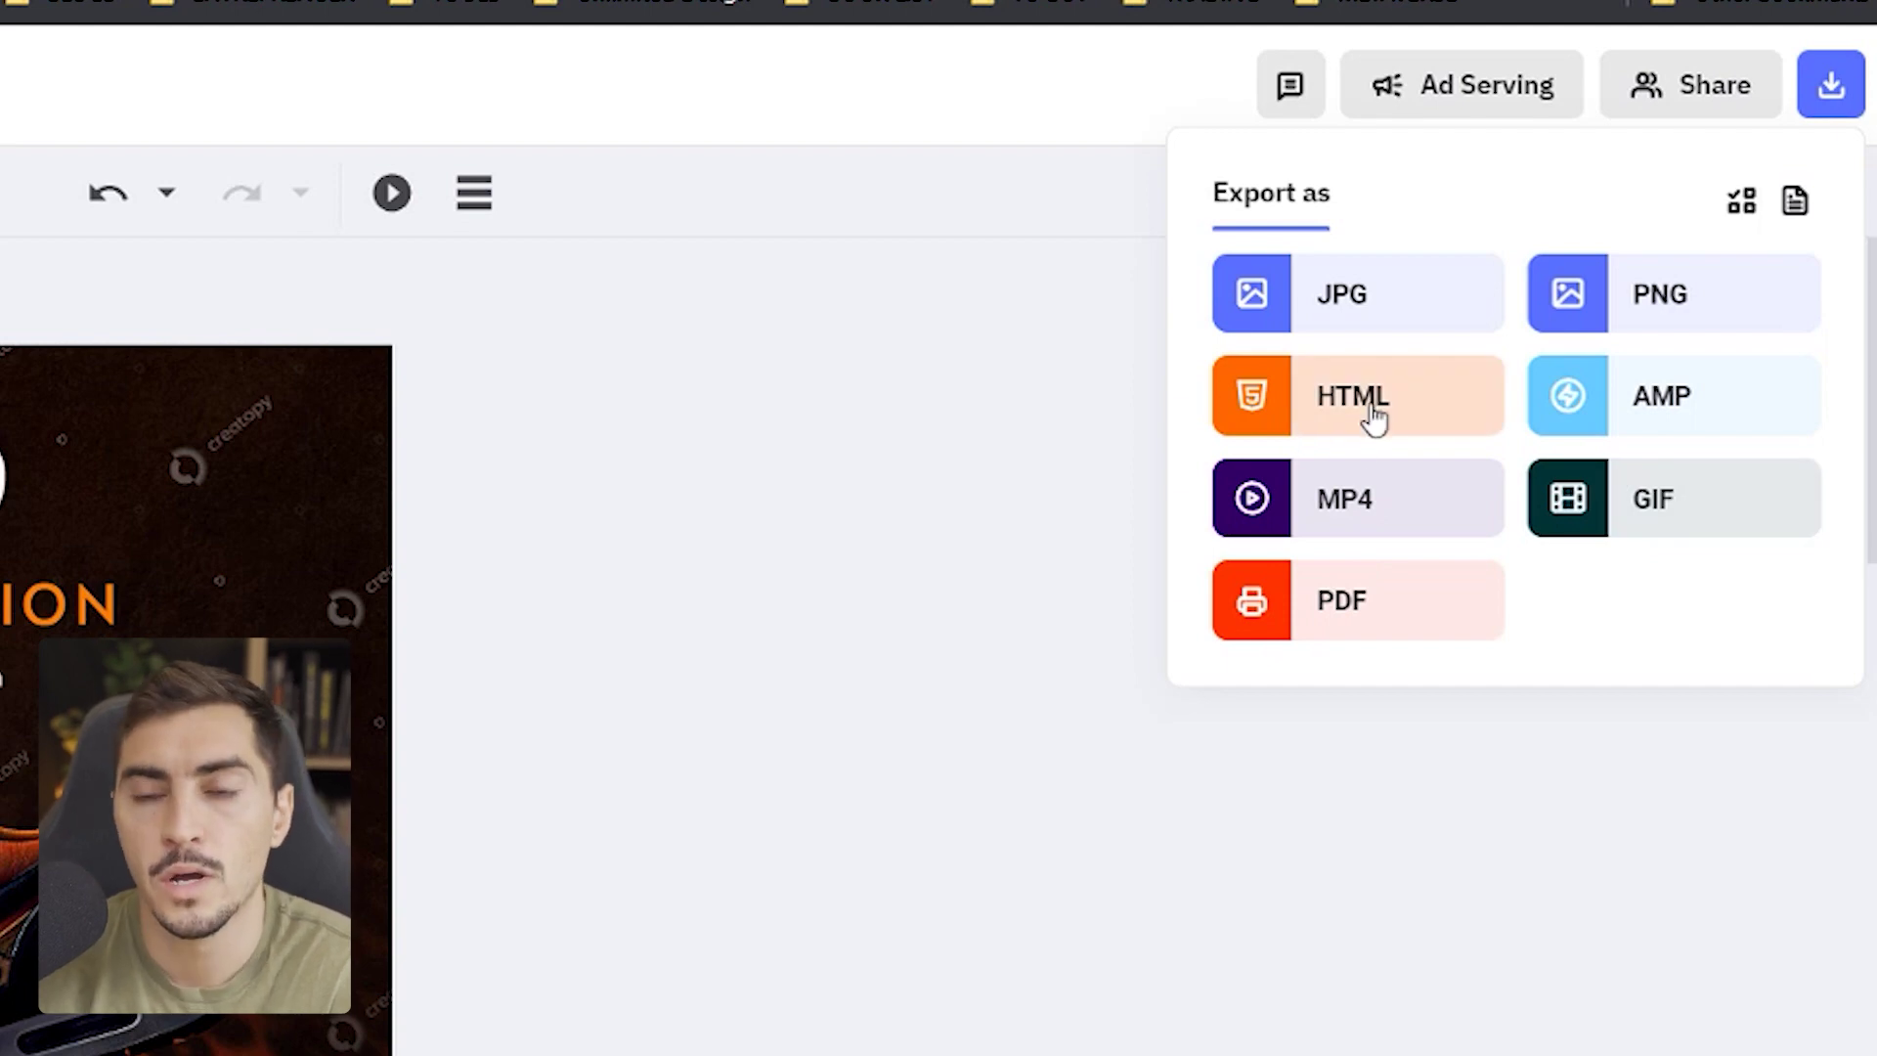
- Export the ad sizes as JPG at 1x scale and open the first downloaded image
click(1399, 308)
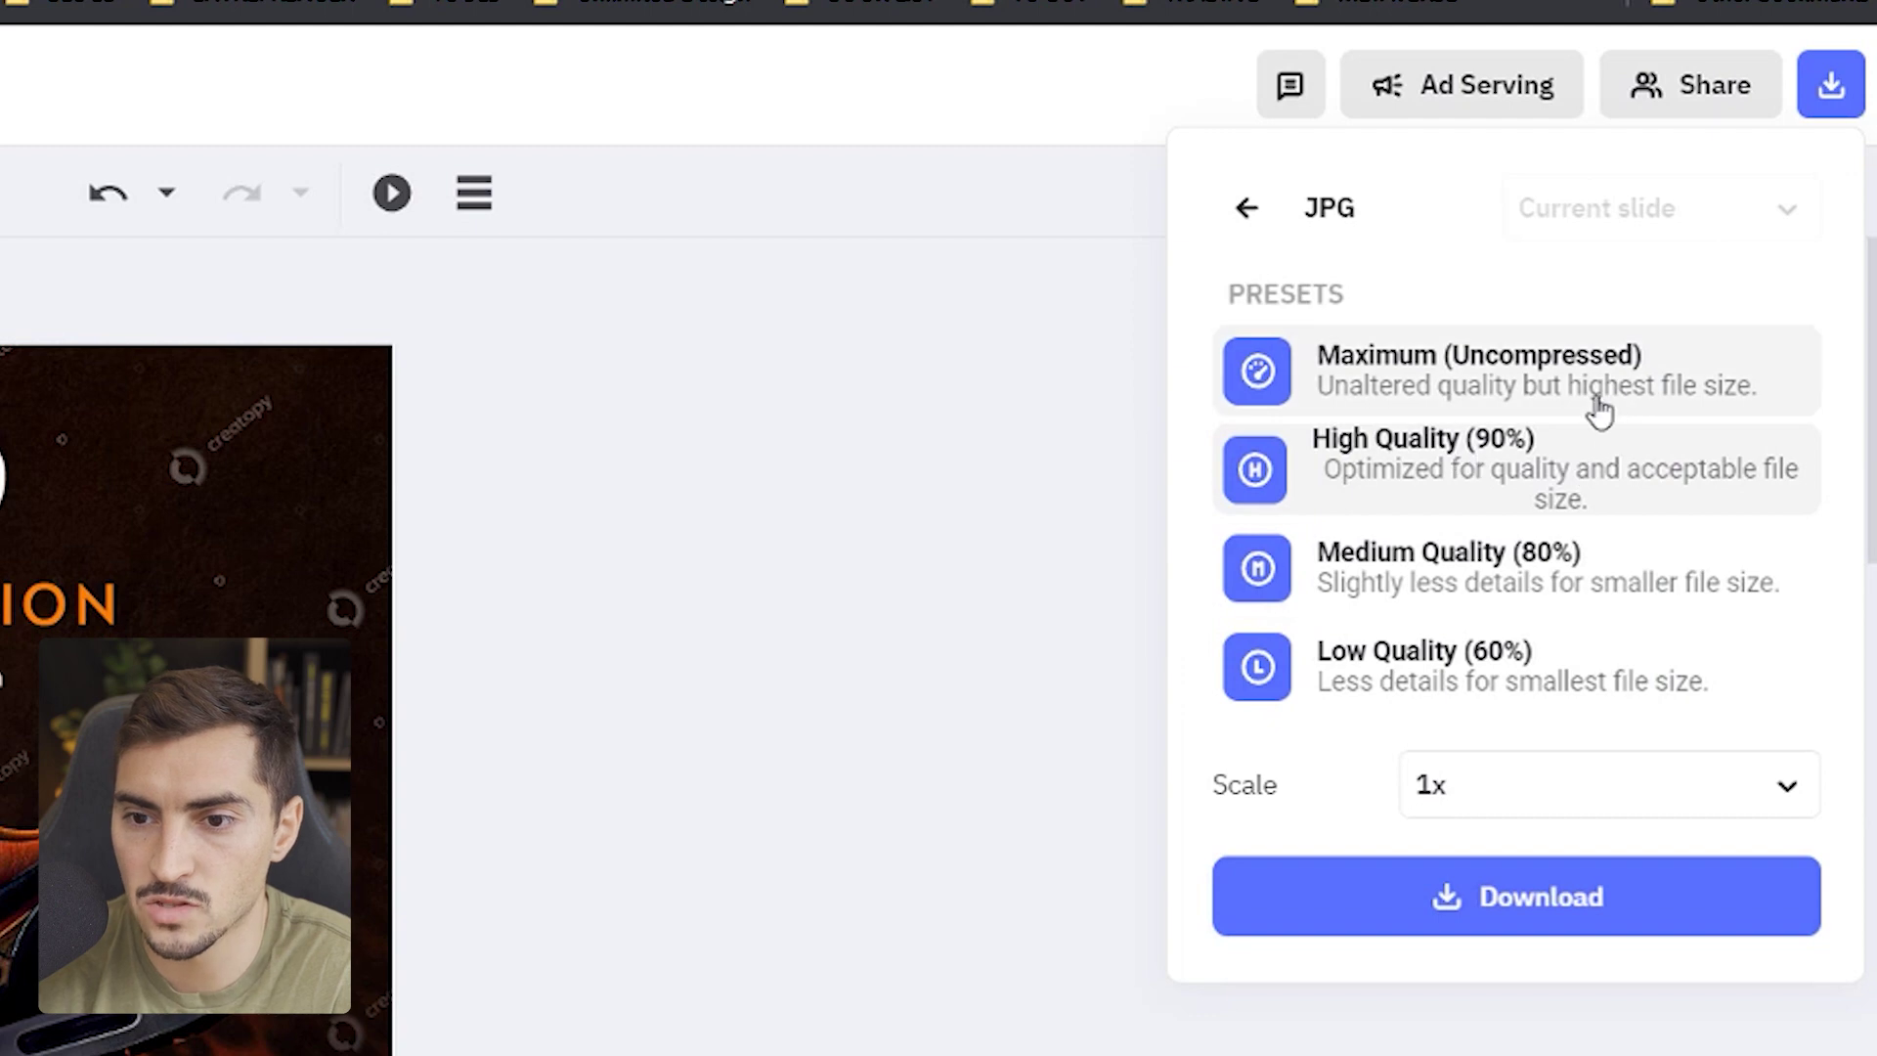
click(1484, 788)
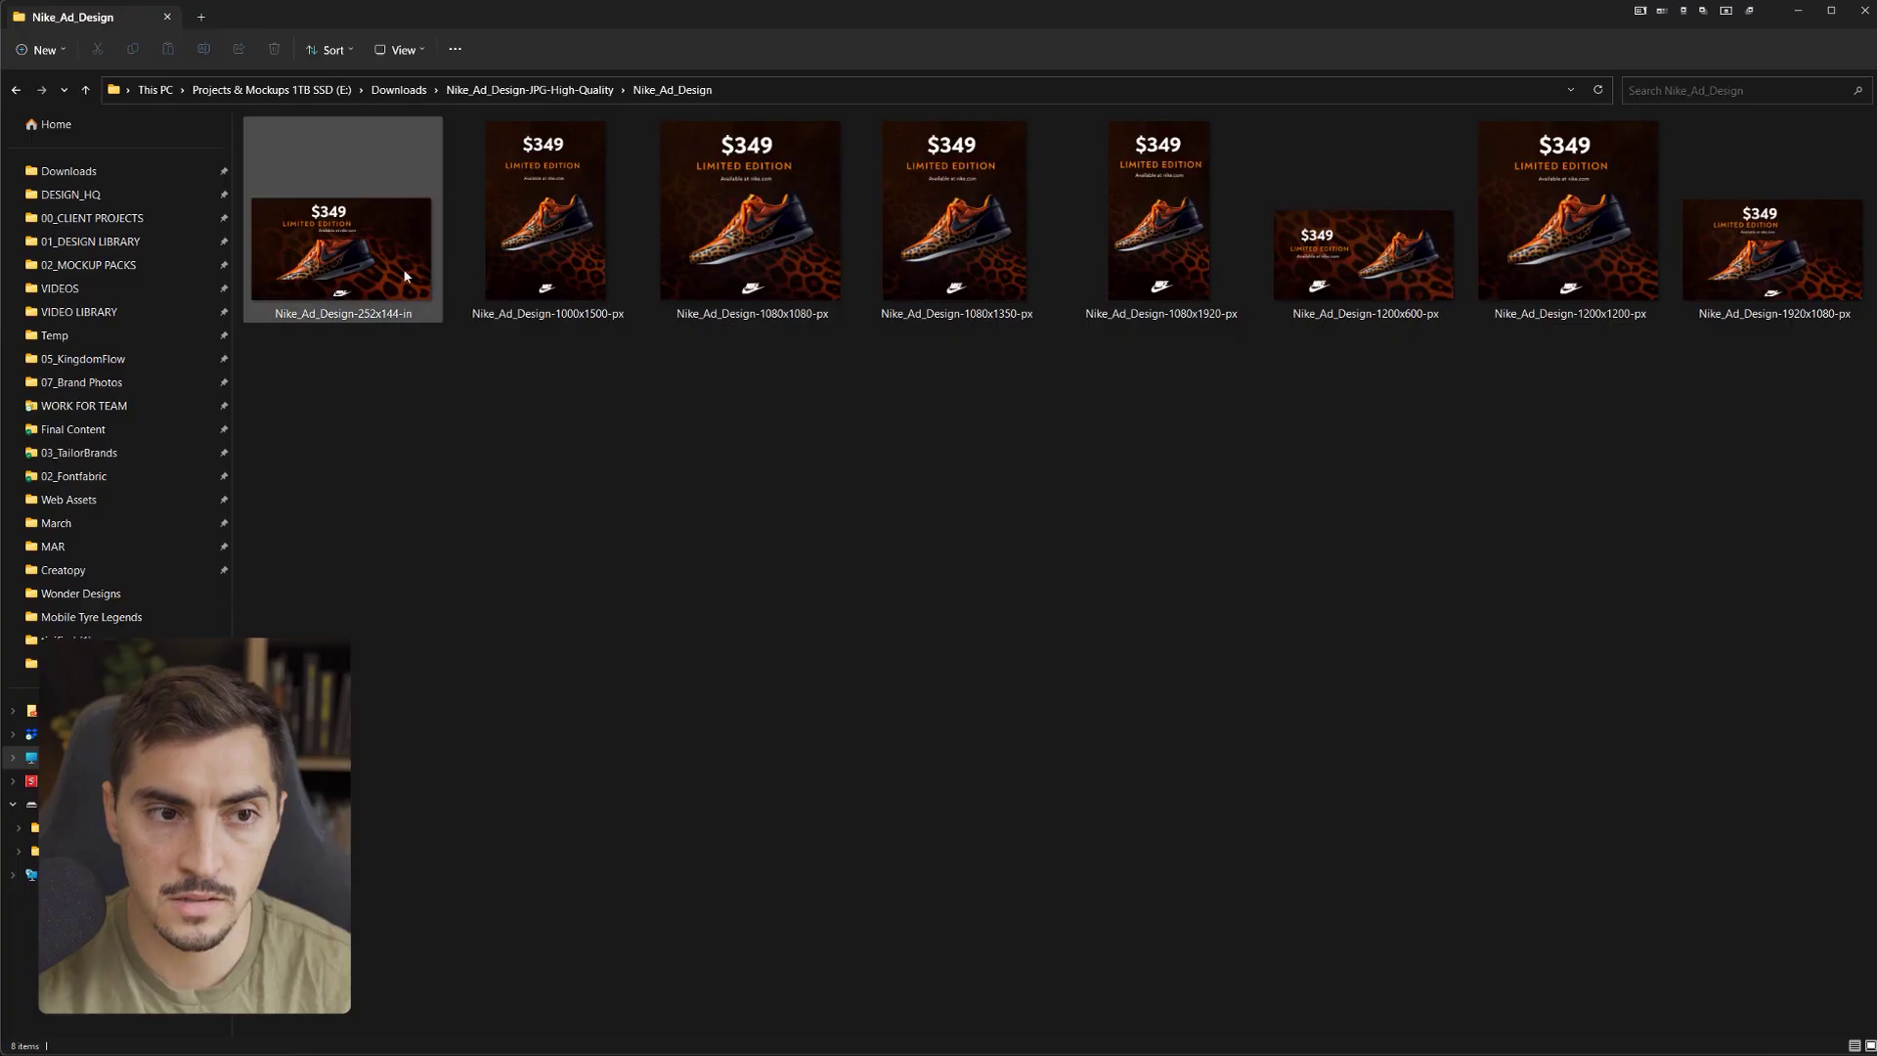
double_click(405, 274)
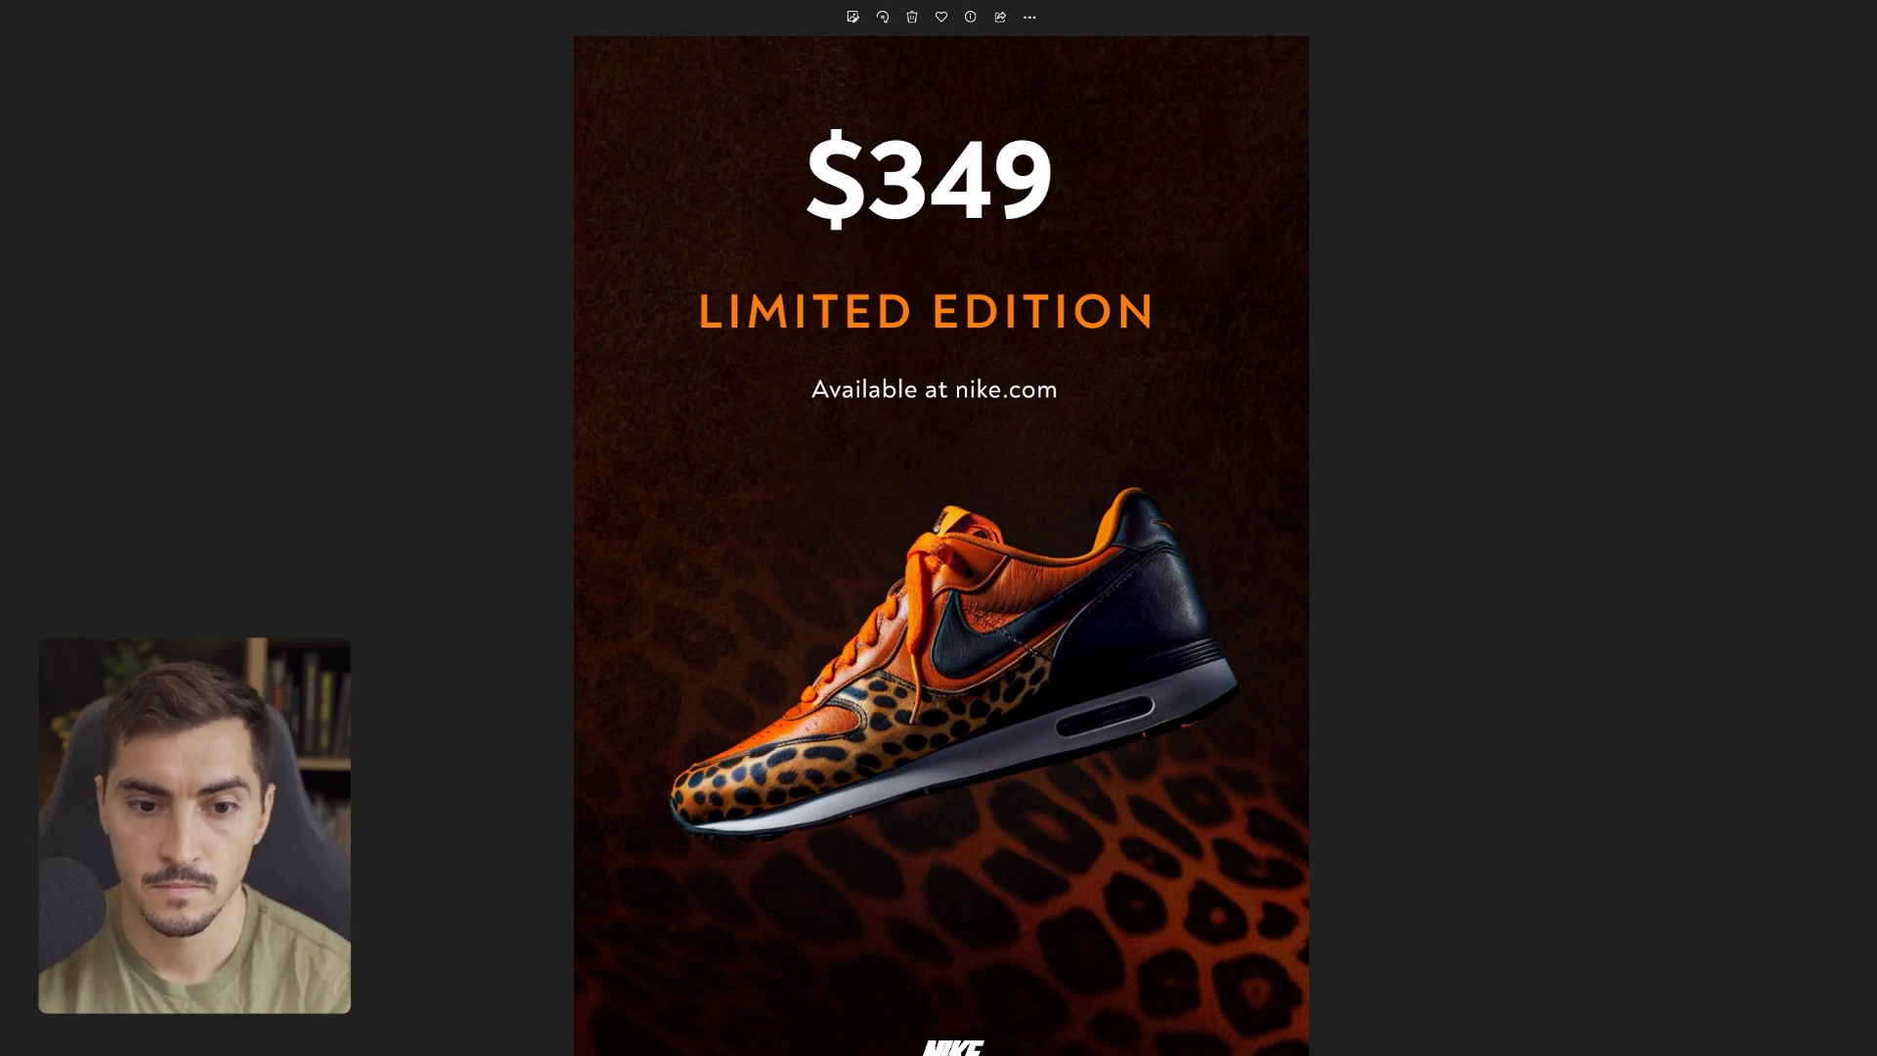
- Step through the next three exported JPG sizes in Photos, then close the viewer
key(Right)
key(Right)
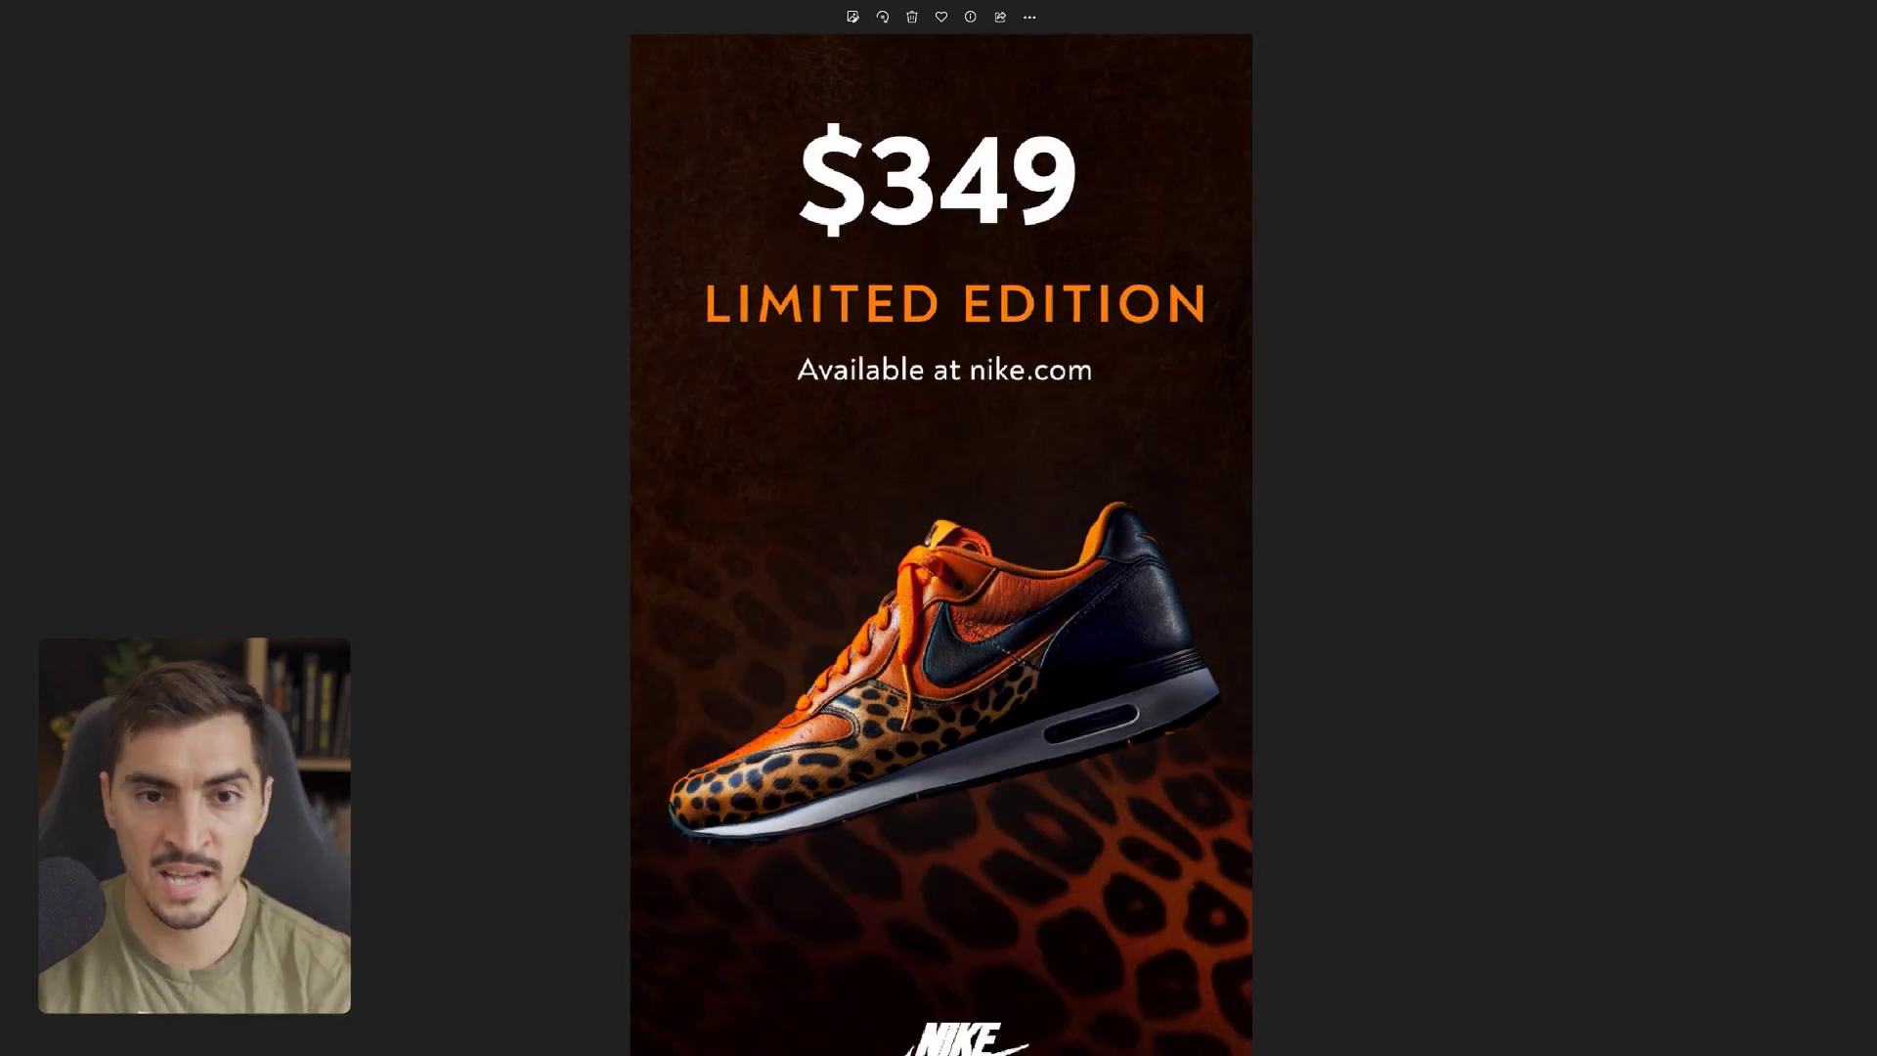
key(Right)
key(Right)
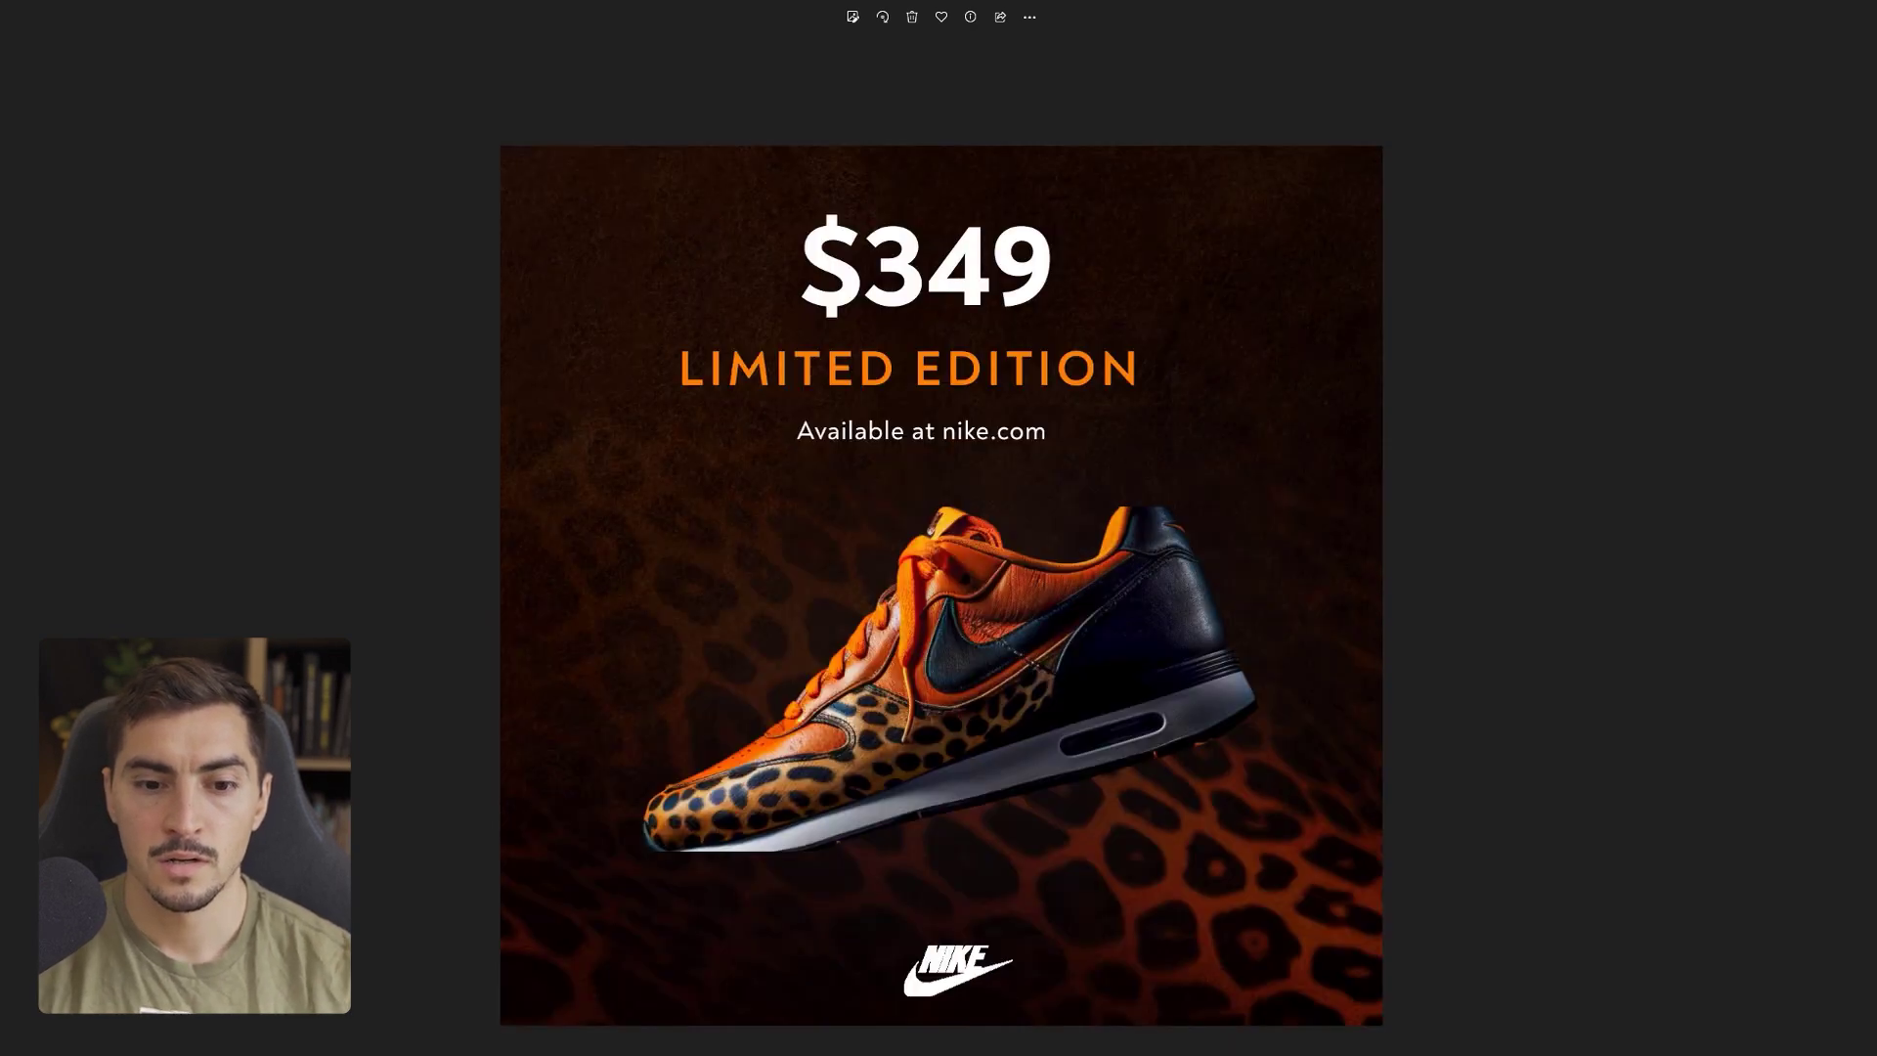
key(Right)
key(Right)
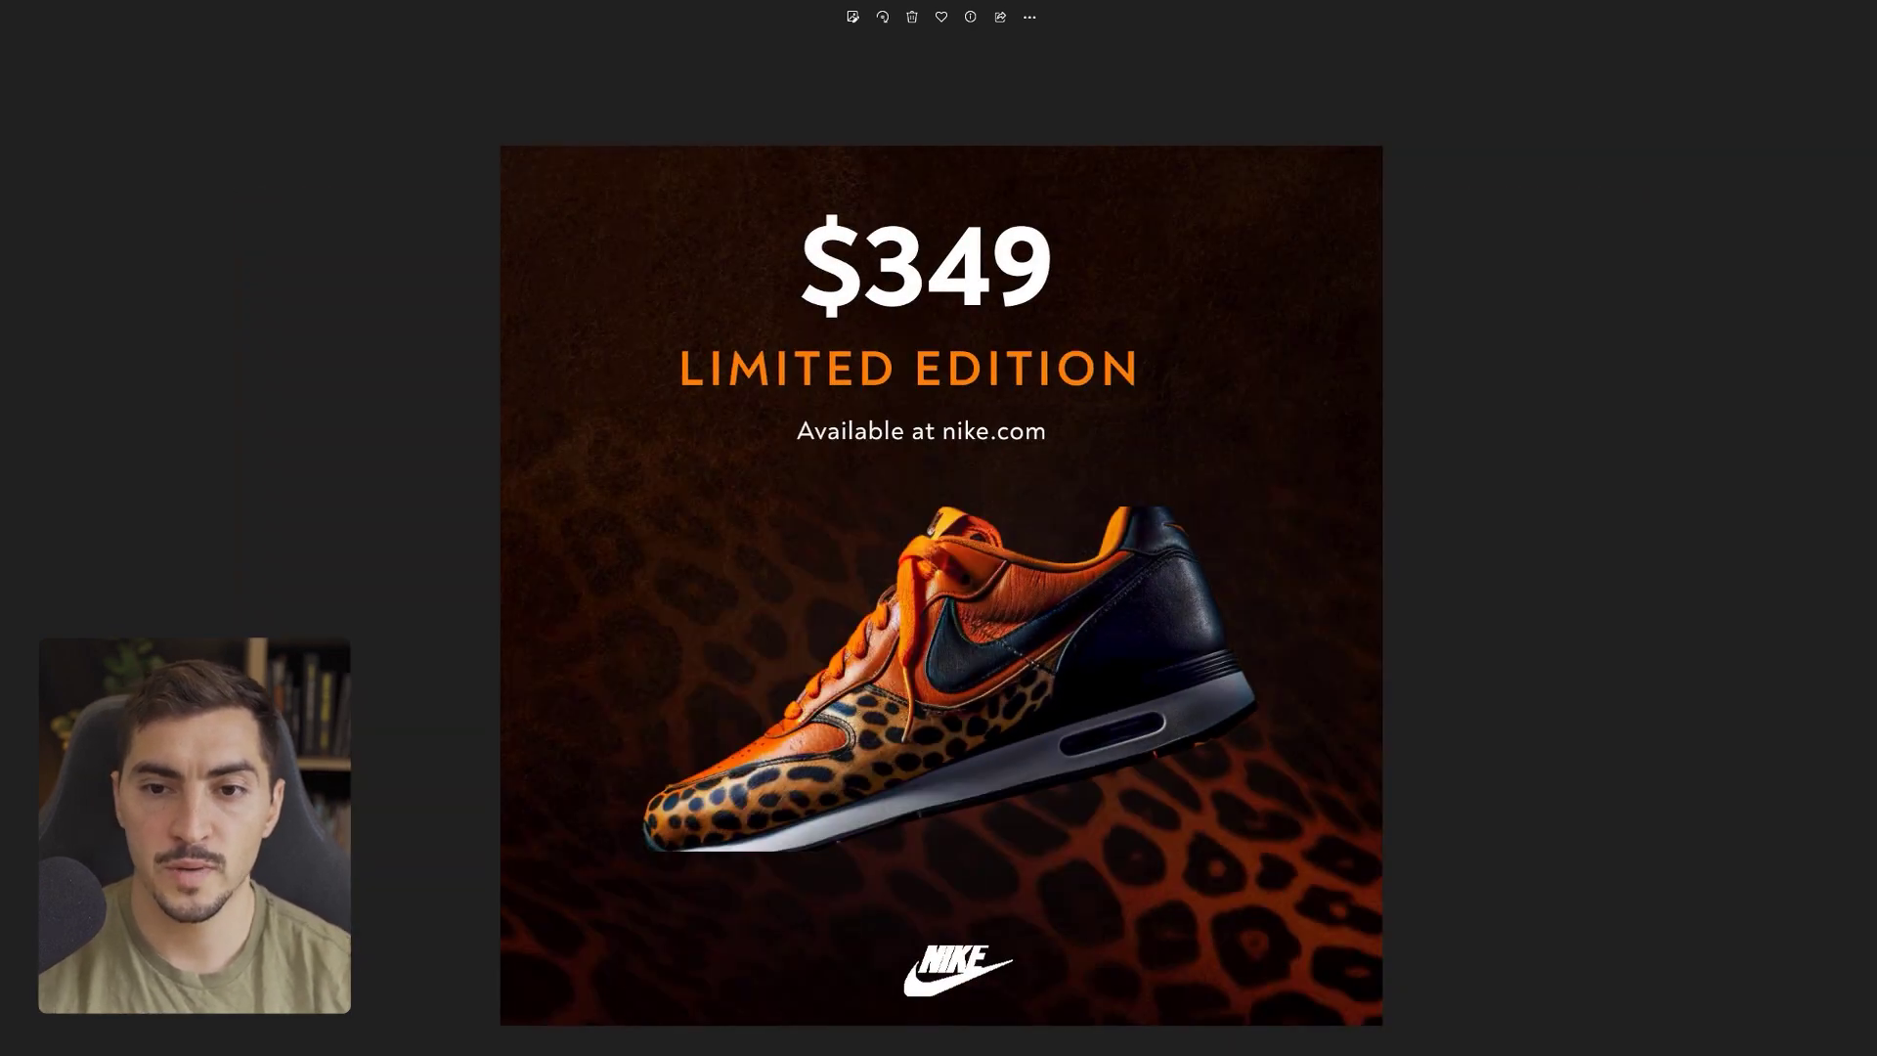
key(alt+F4)
click(1102, 466)
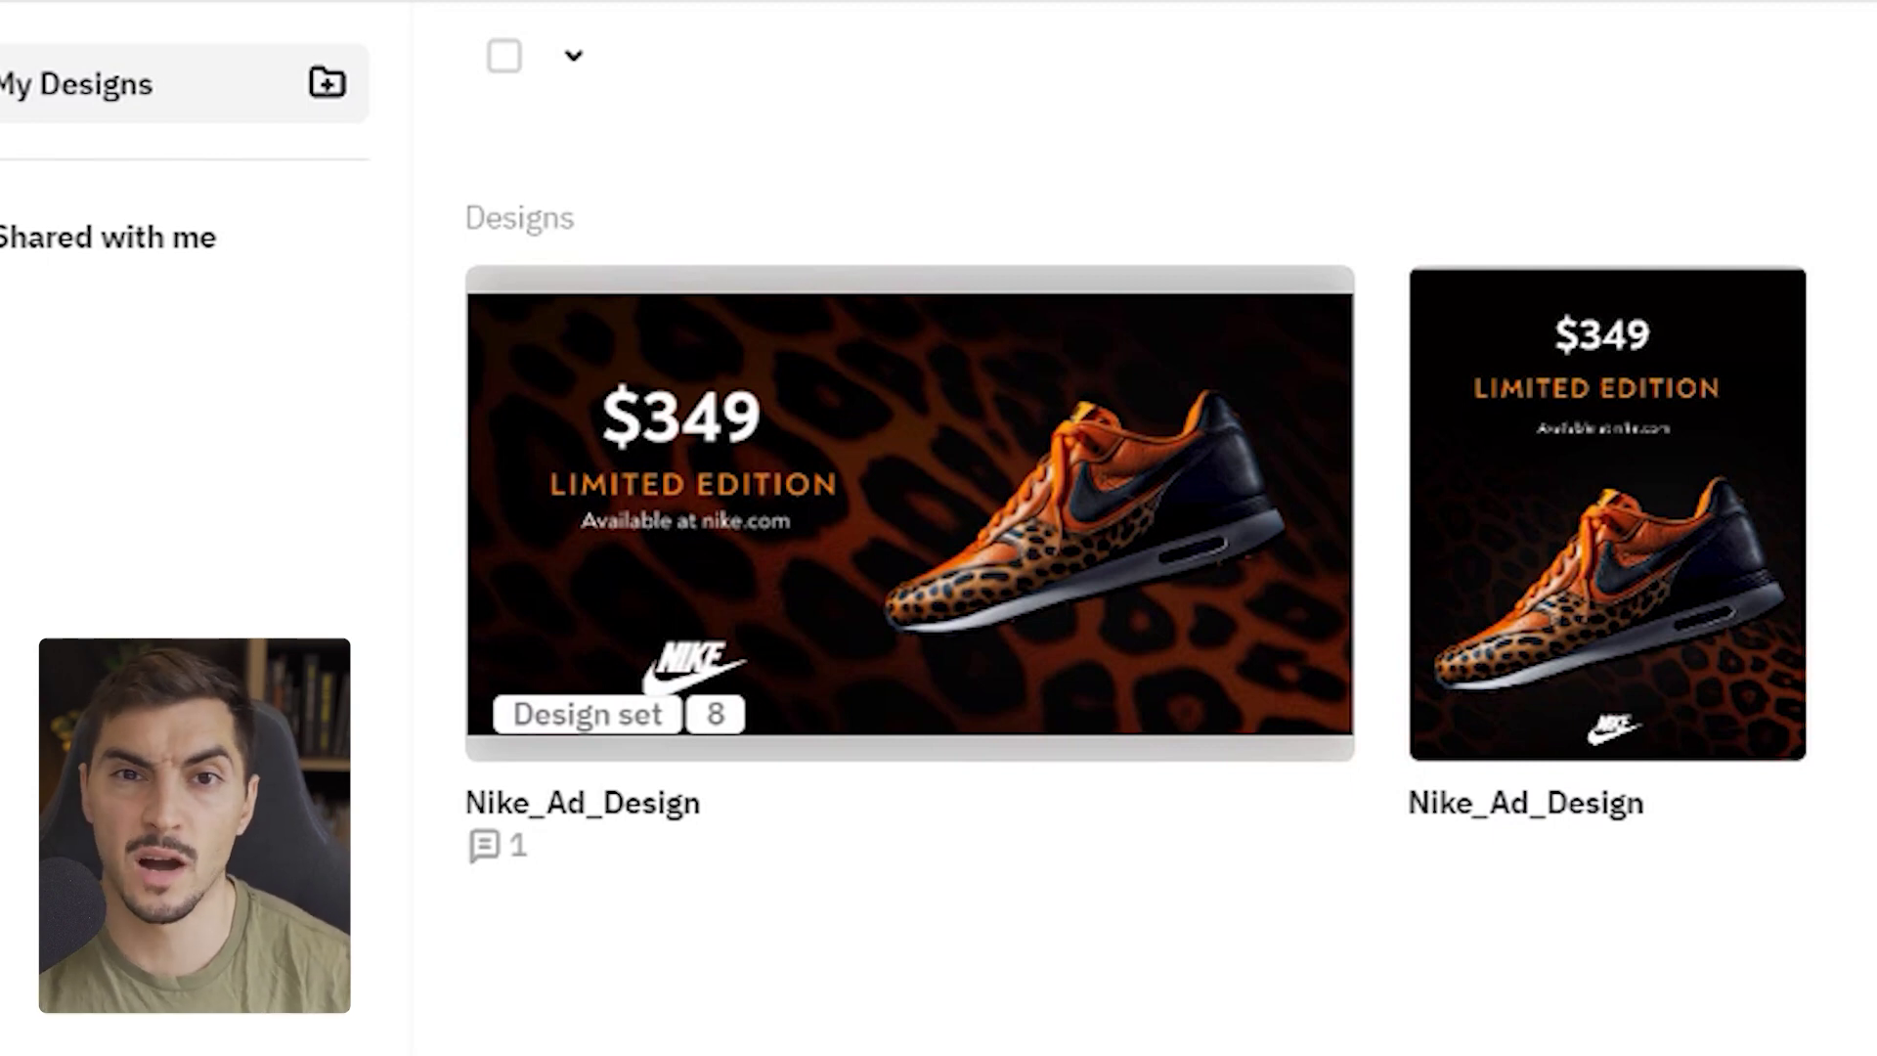
click(1298, 333)
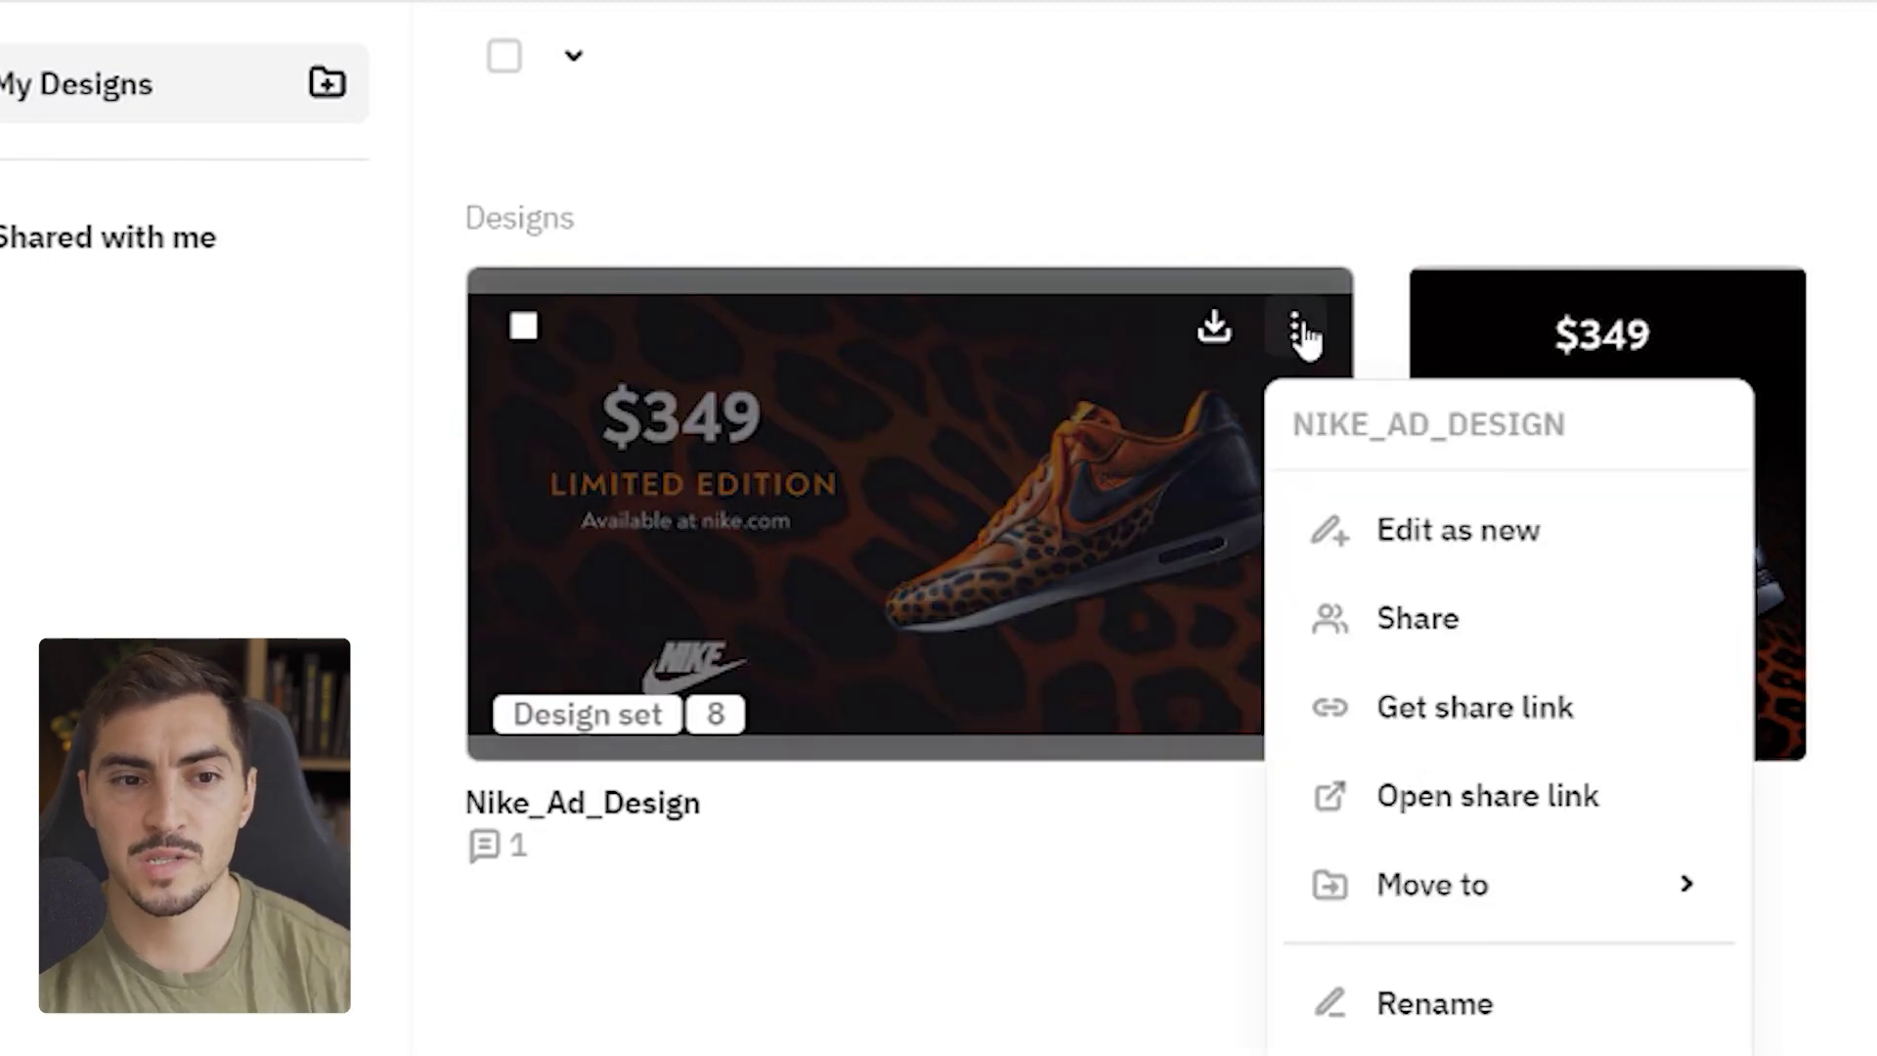
click(71, 192)
click(354, 630)
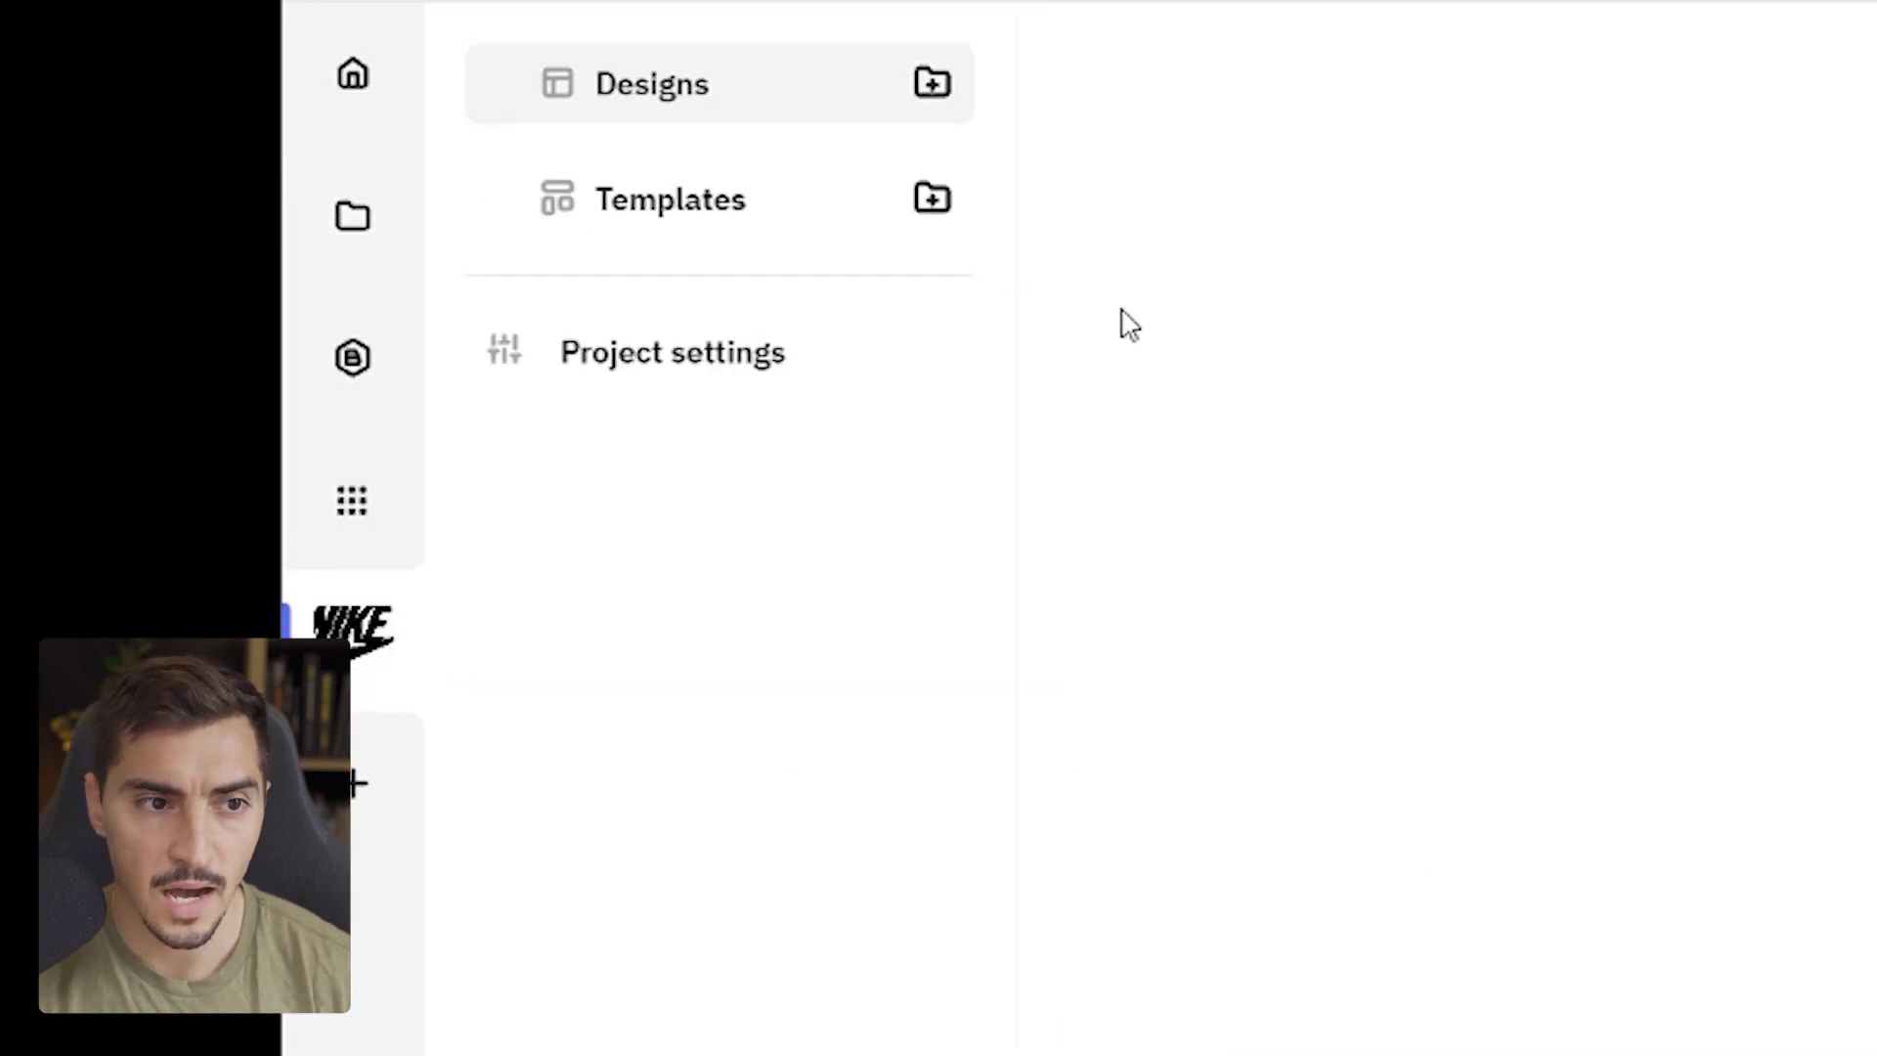
click(710, 200)
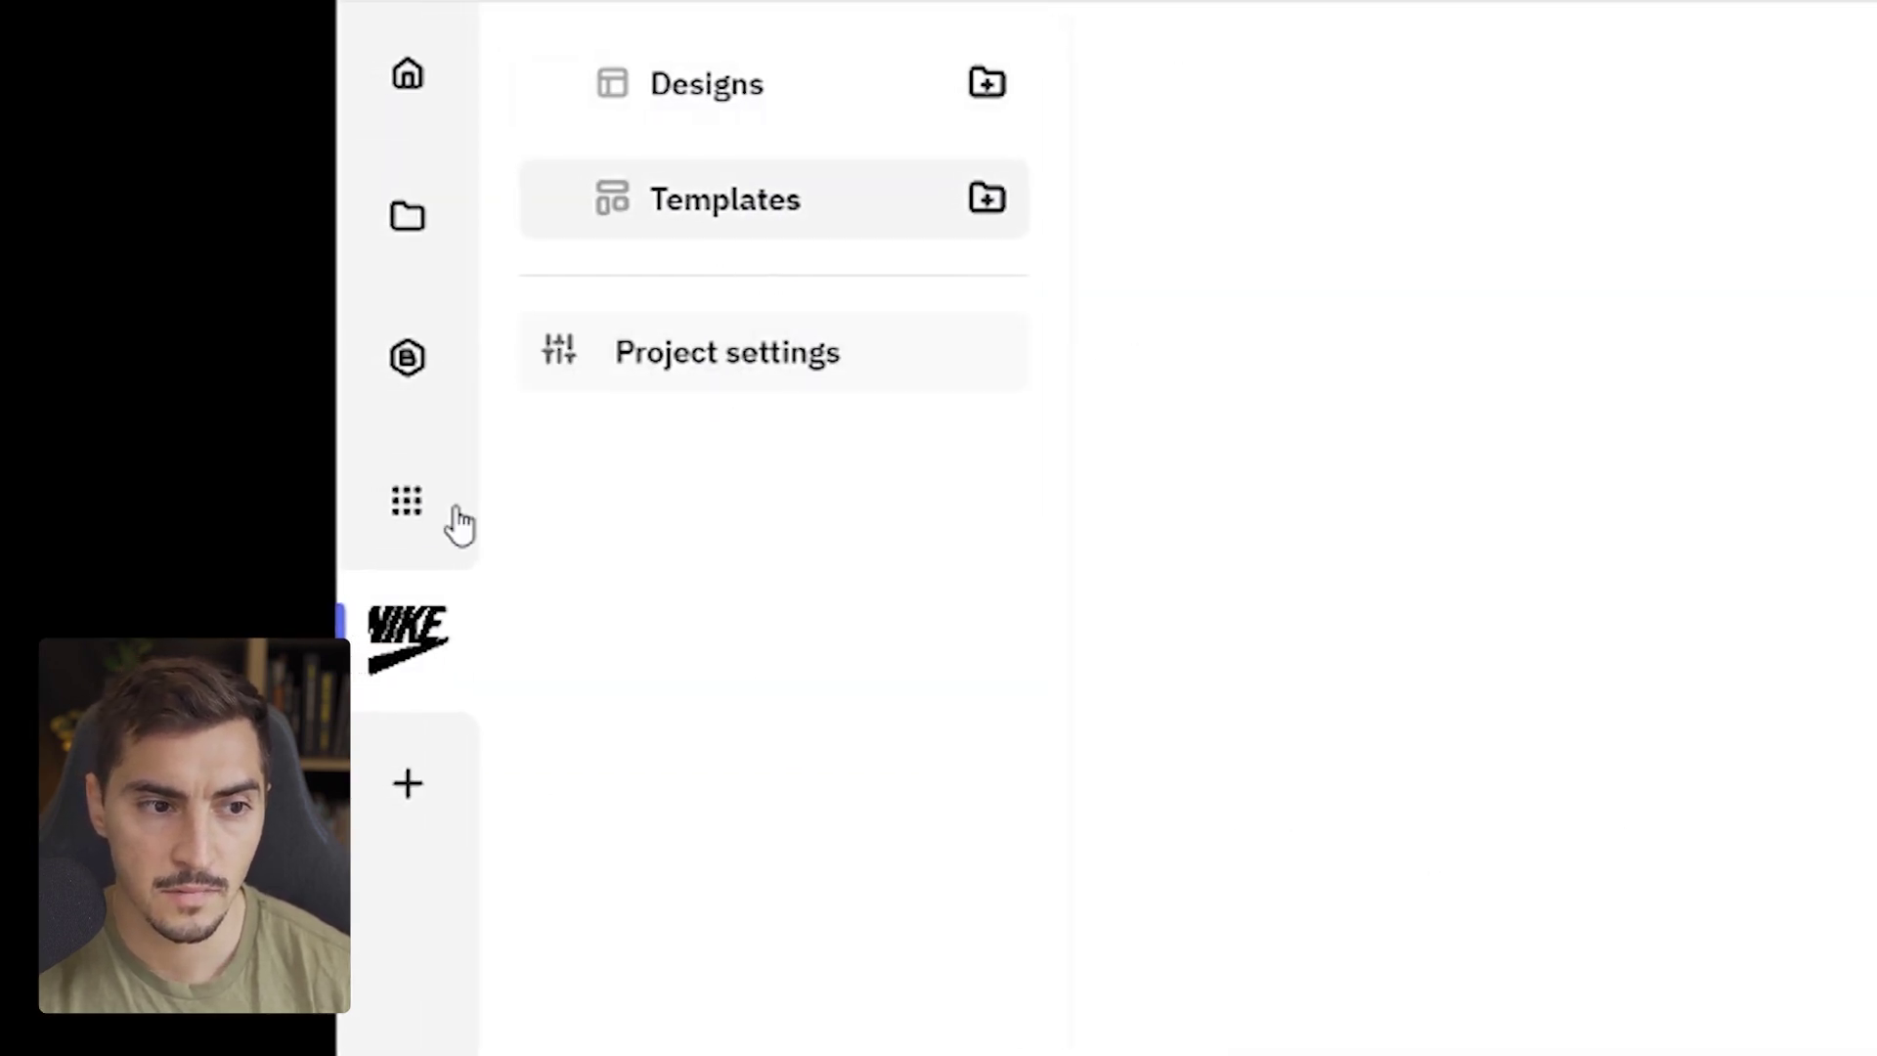
click(430, 516)
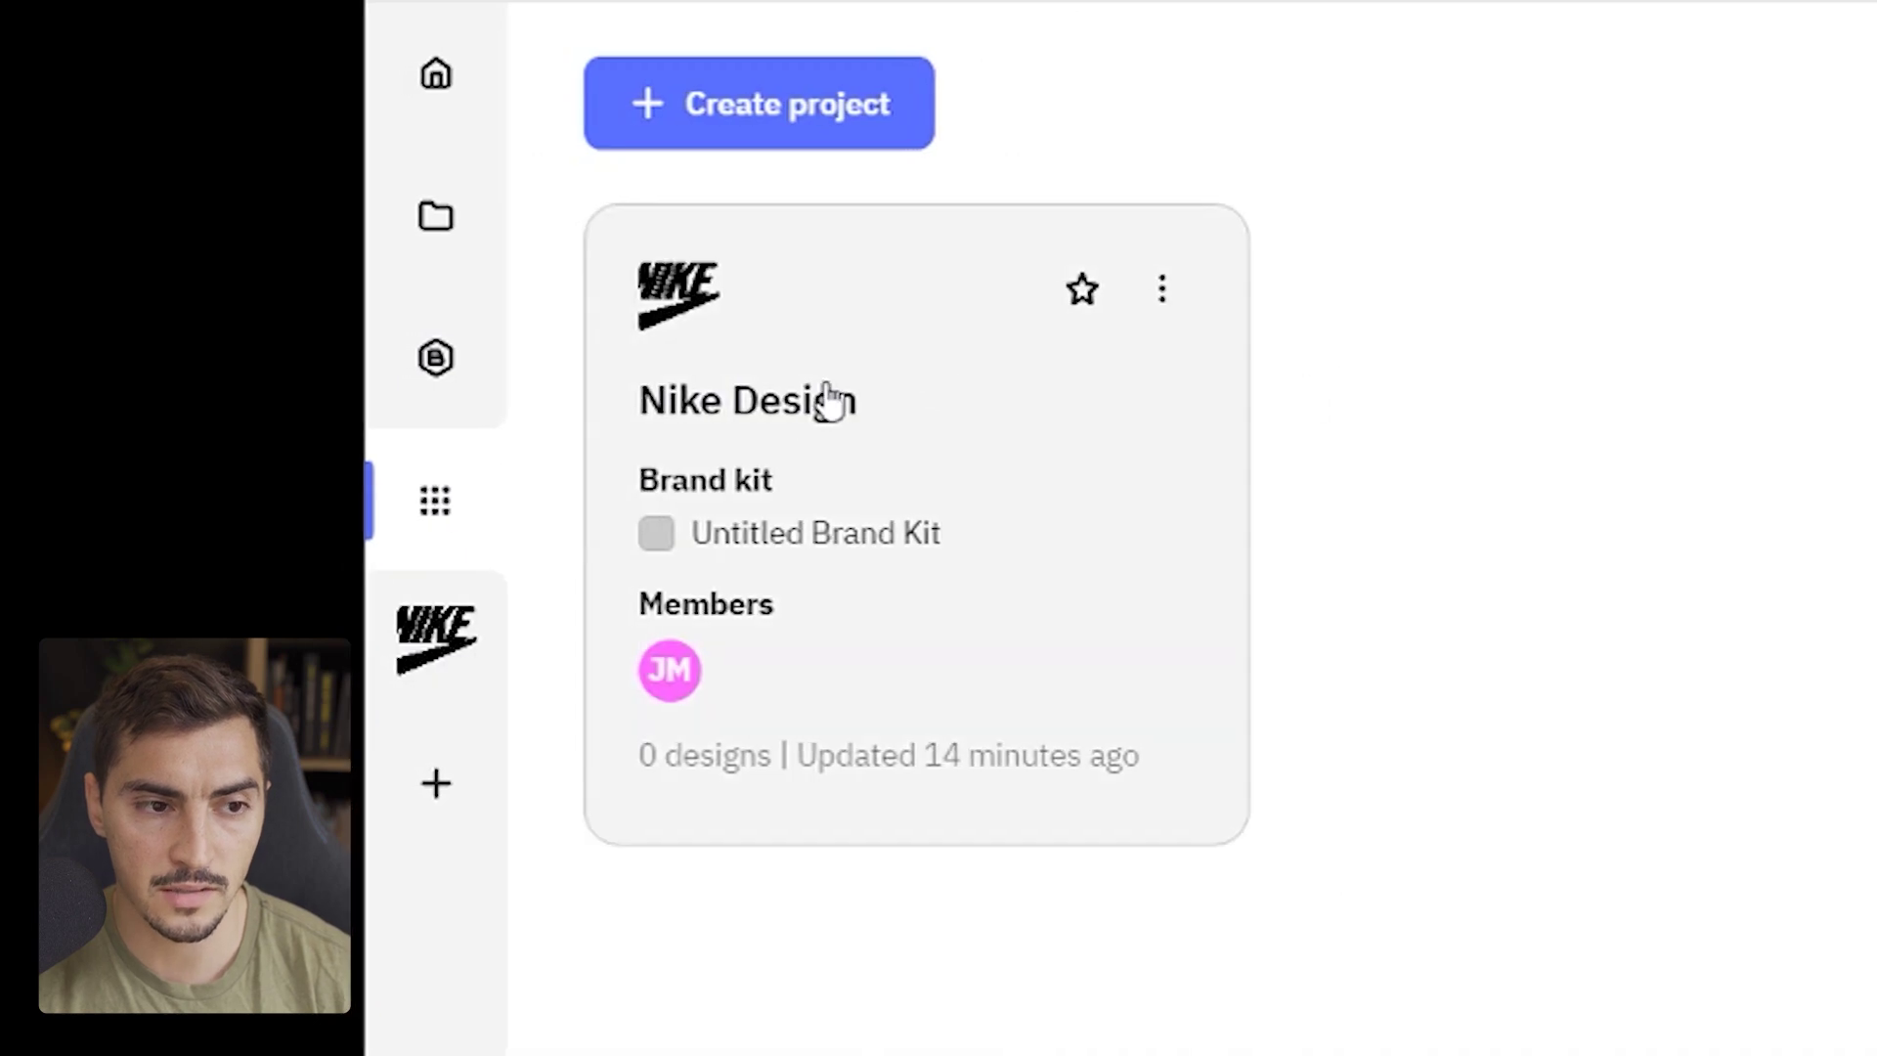
click(794, 555)
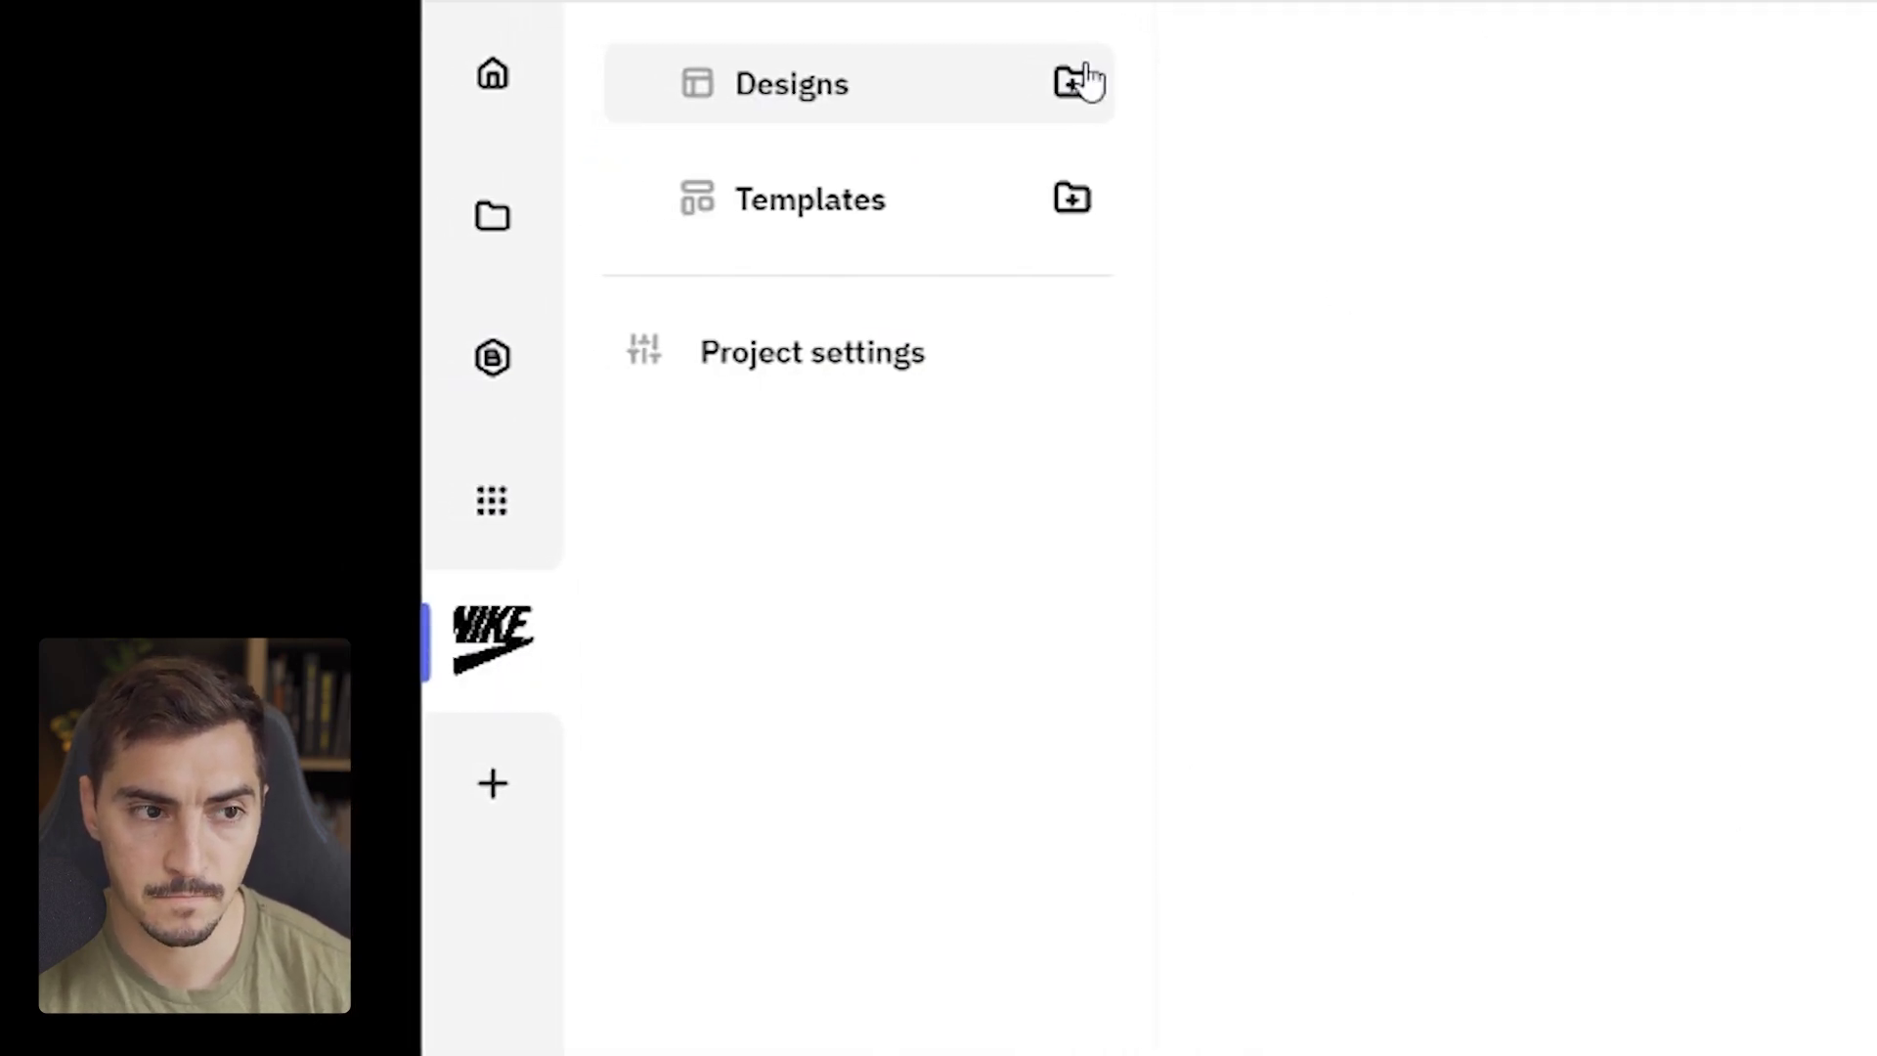
click(490, 235)
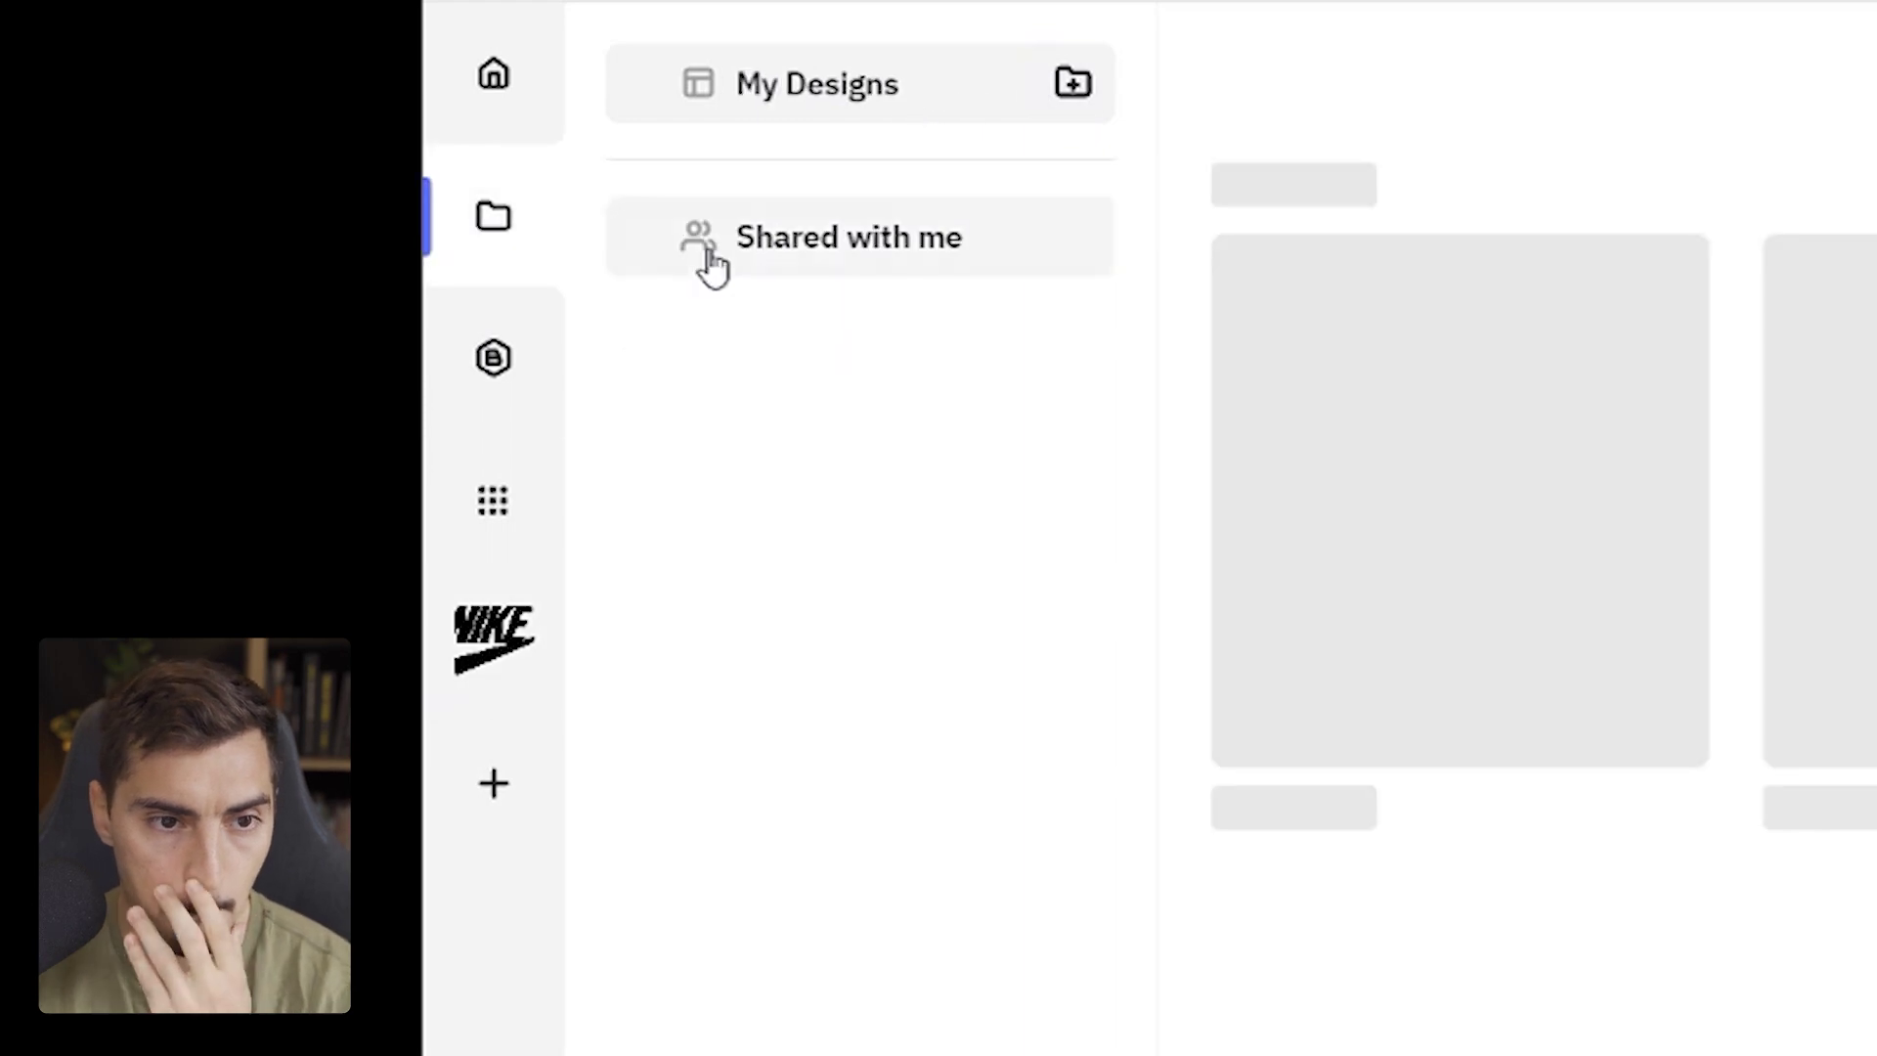